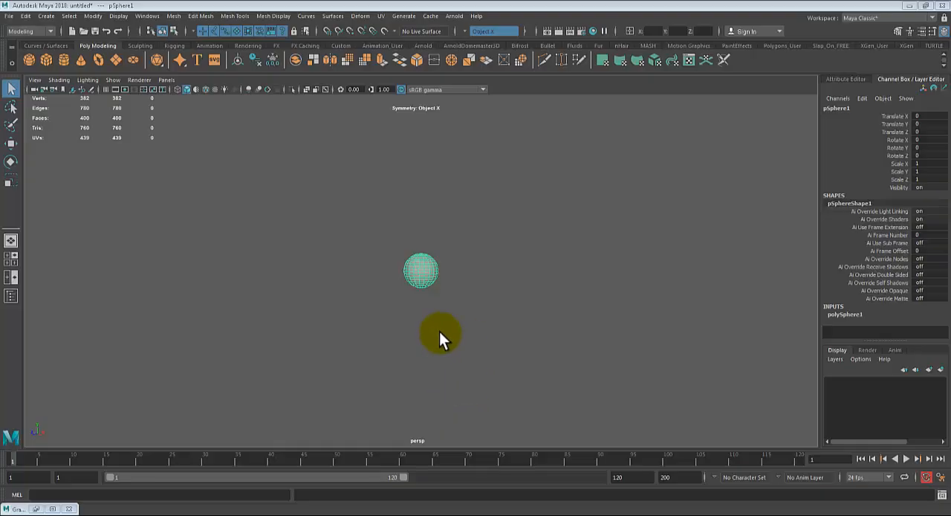
- Turn symmetry off and switch to the Move tool for the selected sphere
{"action": "left_click", "coordinate": [468, 31]}
{"action": "left_click", "coordinate": [478, 42]}
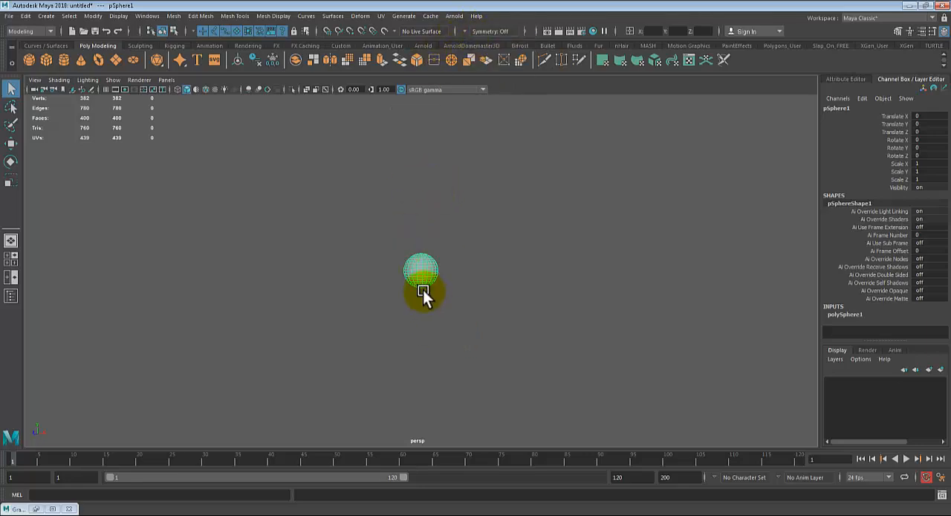
{"action": "key", "text": "w"}
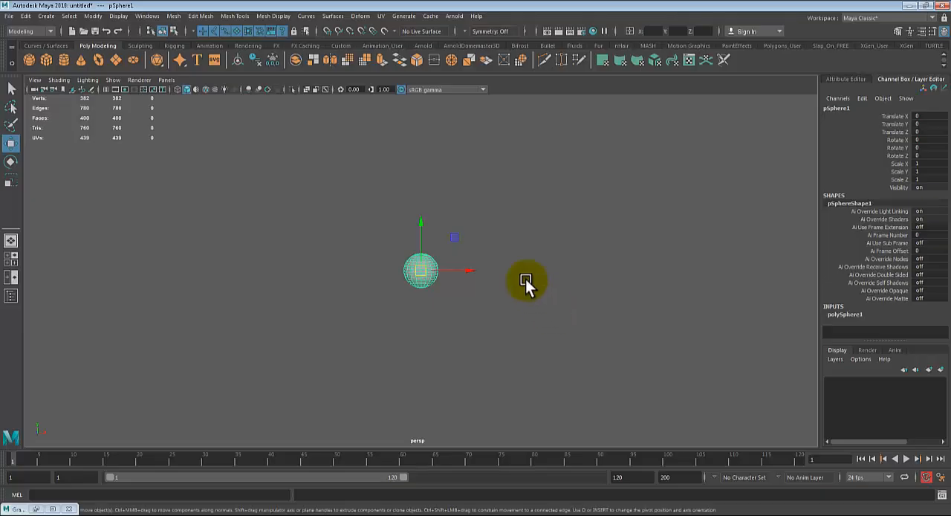
- Delete the sphere and create a default polygon cube at the origin
{"action": "scroll", "coordinate": [469, 296], "scroll_direction": "down", "scroll_amount": 1}
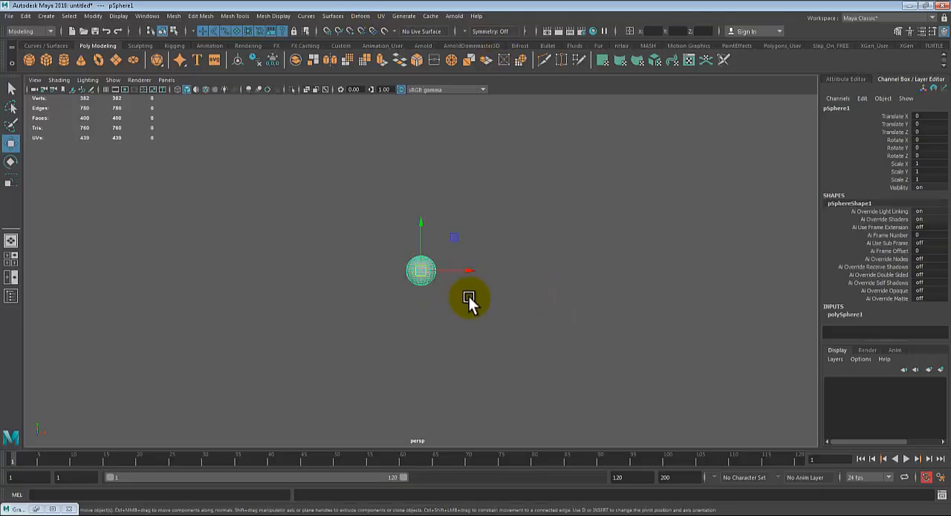
{"action": "middle_click_drag", "start_coordinate": [476, 287], "coordinate": [482, 276], "text": "alt"}
{"action": "left_click_drag", "start_coordinate": [482, 276], "coordinate": [478, 292], "text": "alt"}
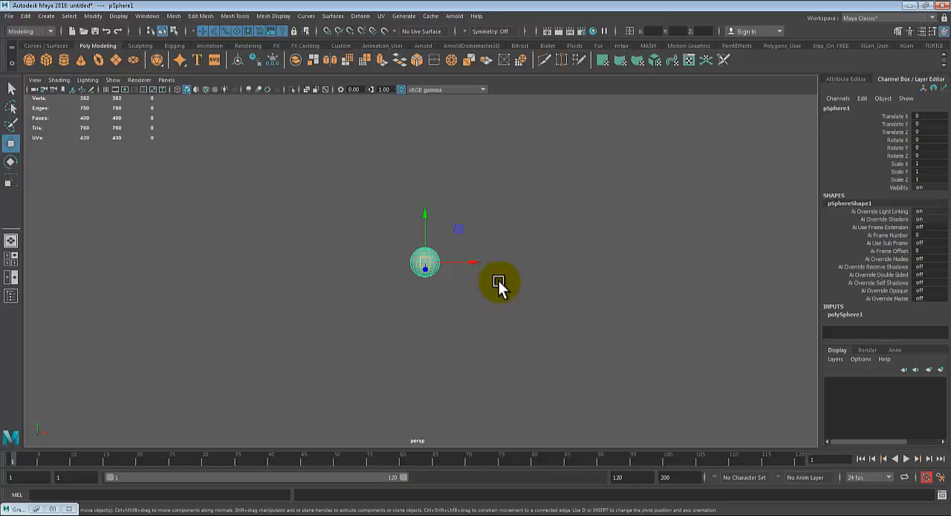
{"action": "key", "text": "Delete"}
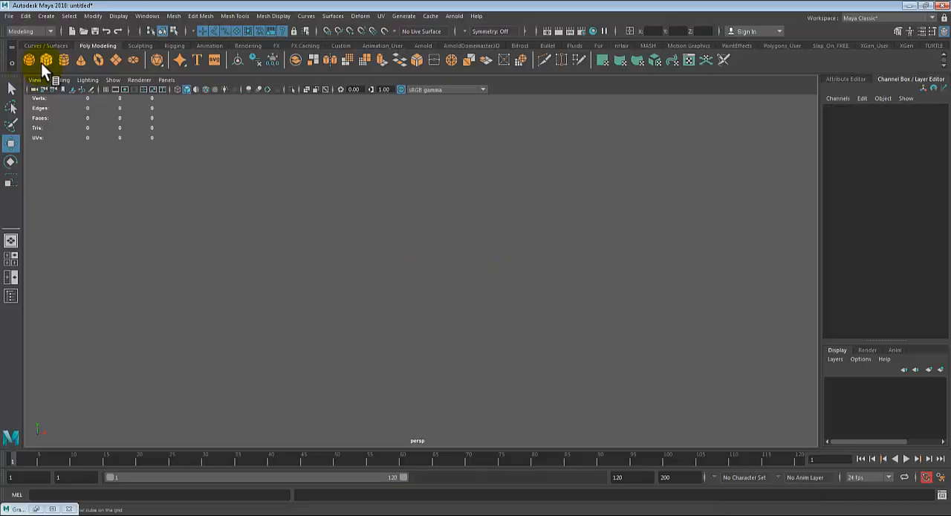
{"action": "left_click", "coordinate": [46, 61]}
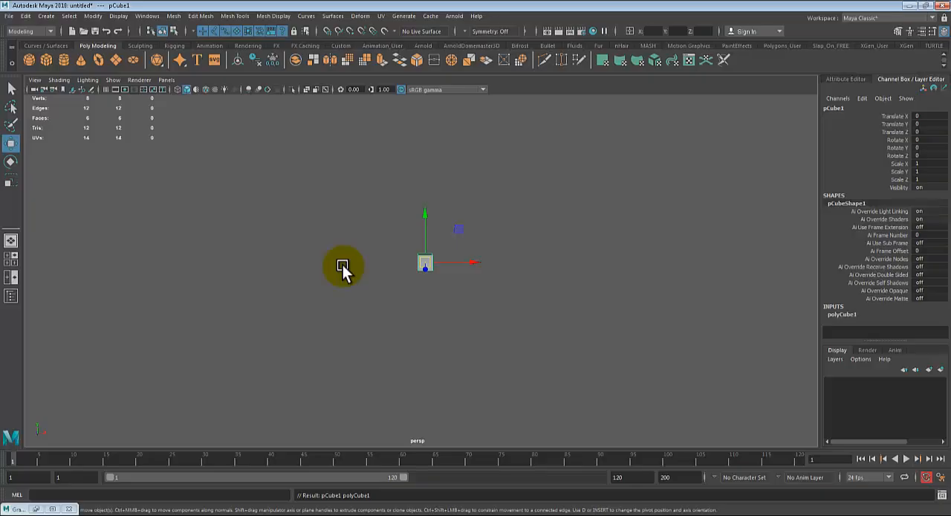
- Cycle the cube's manipulator through the Rotate and Scale tools and return to the Move tool
{"action": "key", "text": "e"}
{"action": "key", "text": "r"}
{"action": "key", "text": "w"}
{"action": "key", "text": "e"}
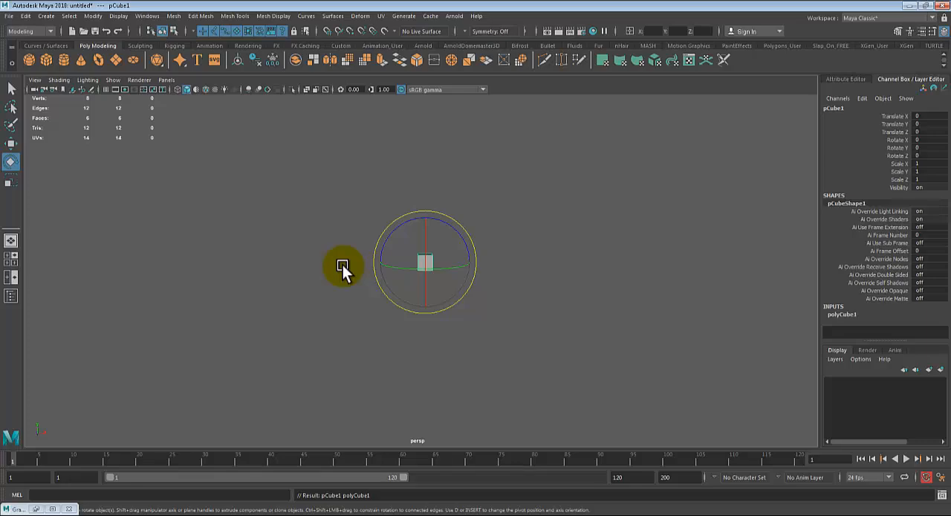
{"action": "key", "text": "r"}
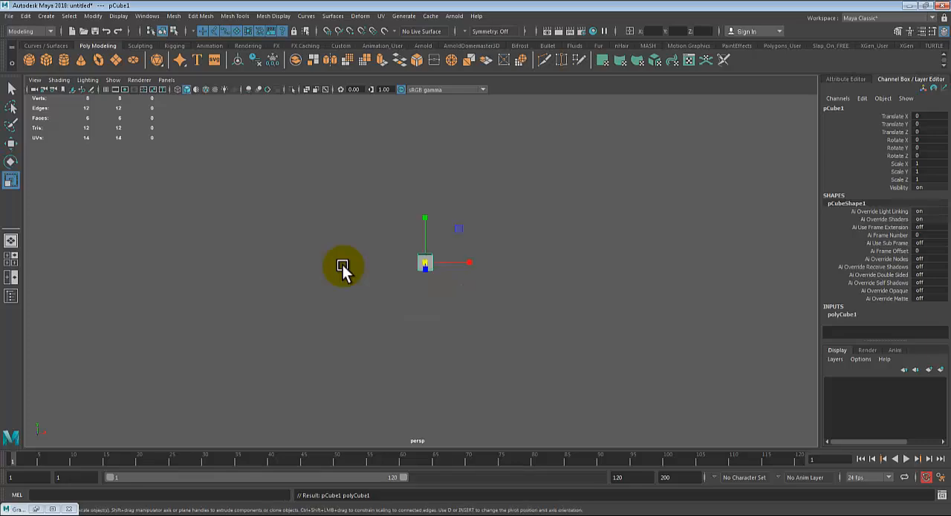
{"action": "key", "text": "w"}
- Switch from the perspective view to a full-size front view
{"action": "key", "text": "space"}
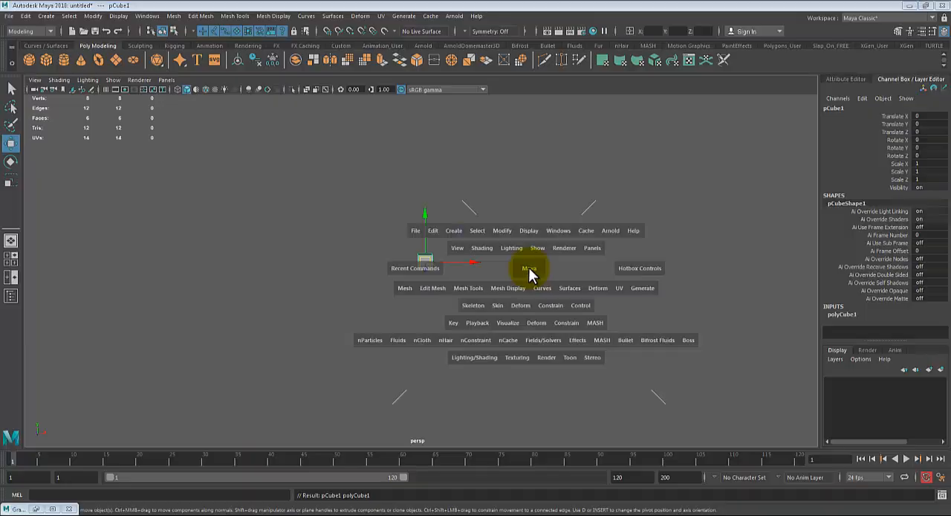
{"action": "key", "text": "space"}
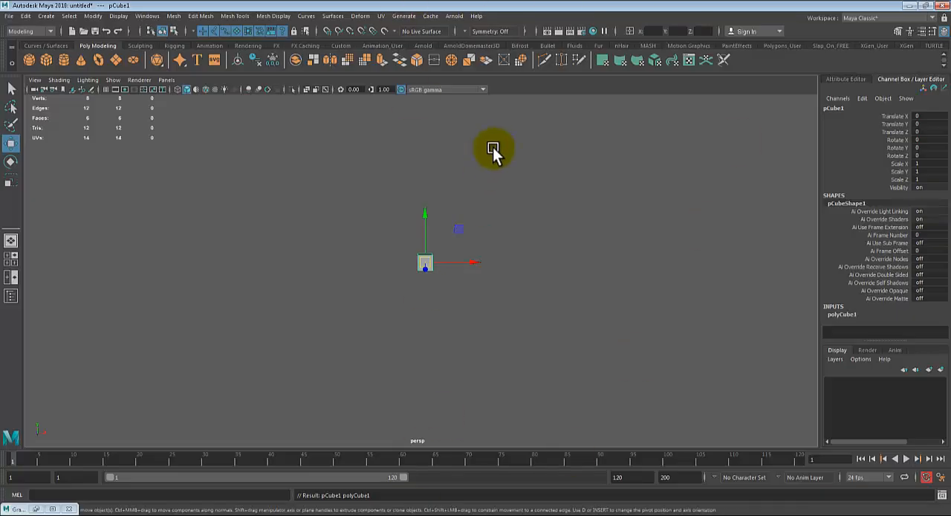
{"action": "key", "text": "space"}
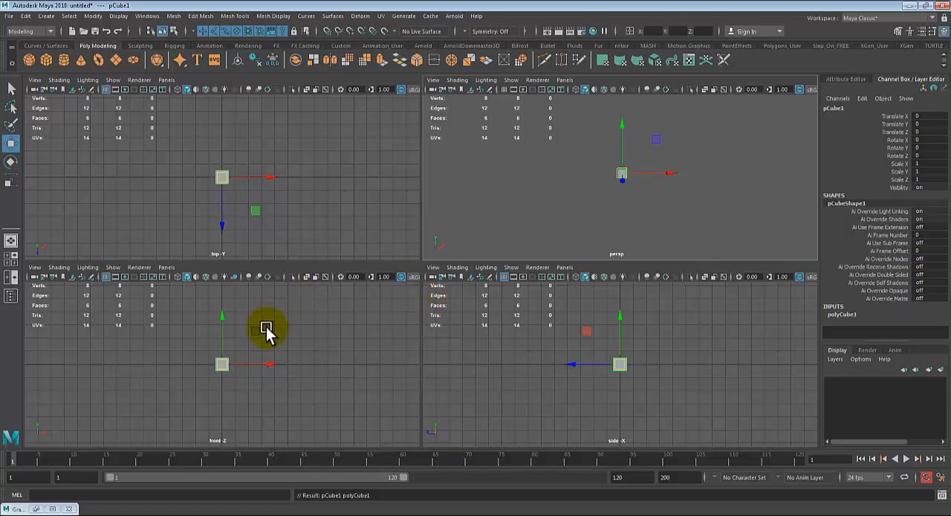
{"action": "key", "text": "space"}
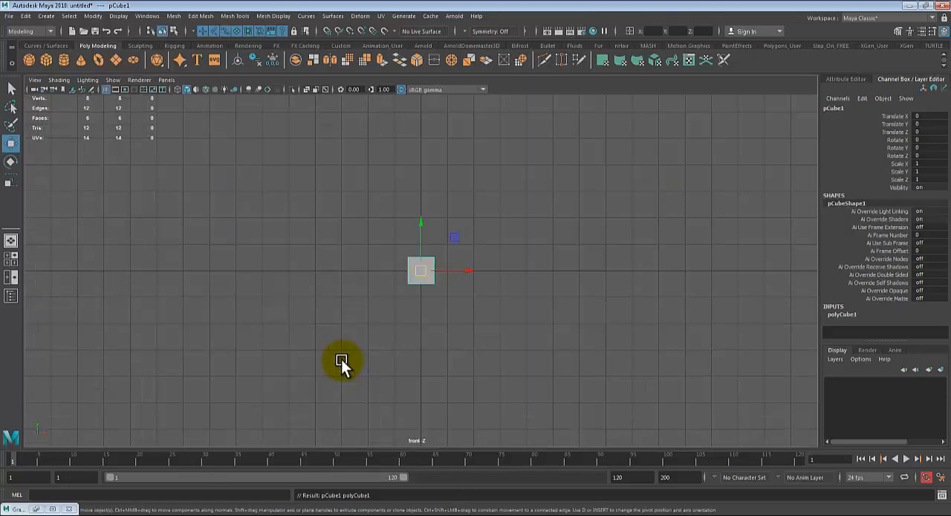
- Move the cube to the far left of the front view, at about X -23.5 and Y 3.5
{"action": "middle_click_drag", "start_coordinate": [477, 364], "coordinate": [490, 400], "text": "alt"}
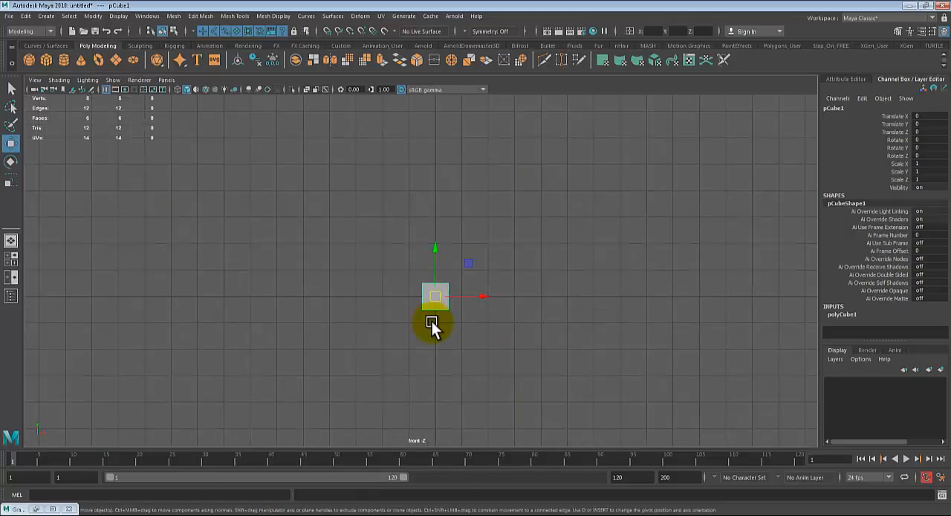
{"action": "left_click_drag", "start_coordinate": [437, 297], "coordinate": [54, 201]}
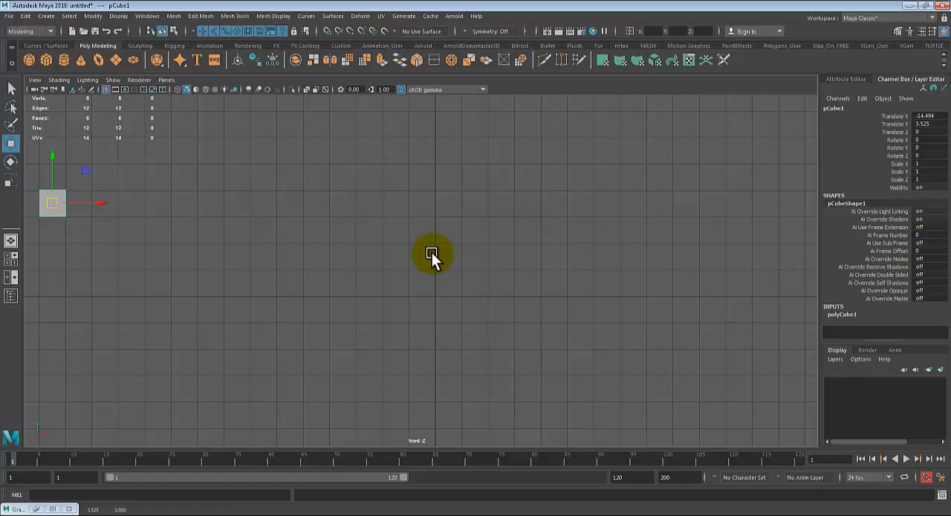
{"action": "scroll", "coordinate": [433, 253], "scroll_direction": "down", "scroll_amount": 5}
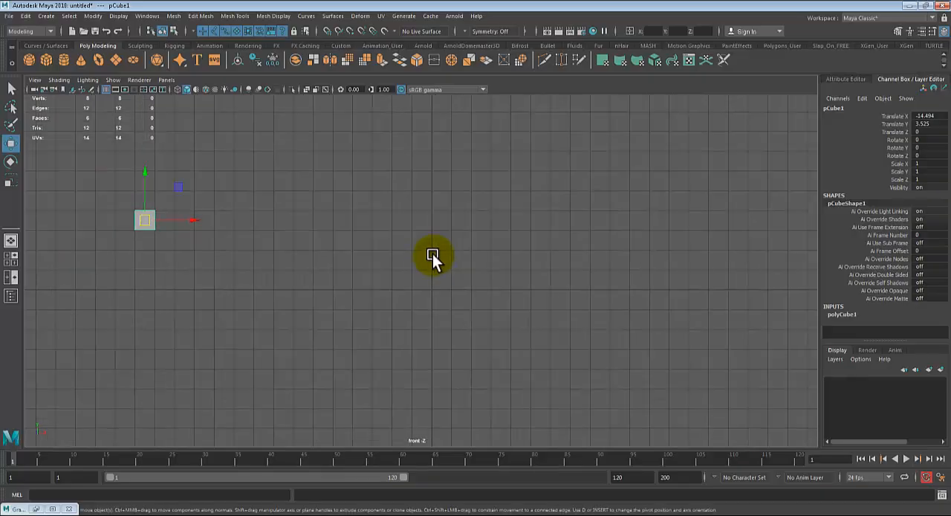
{"action": "scroll", "coordinate": [432, 253], "scroll_direction": "down", "scroll_amount": 2}
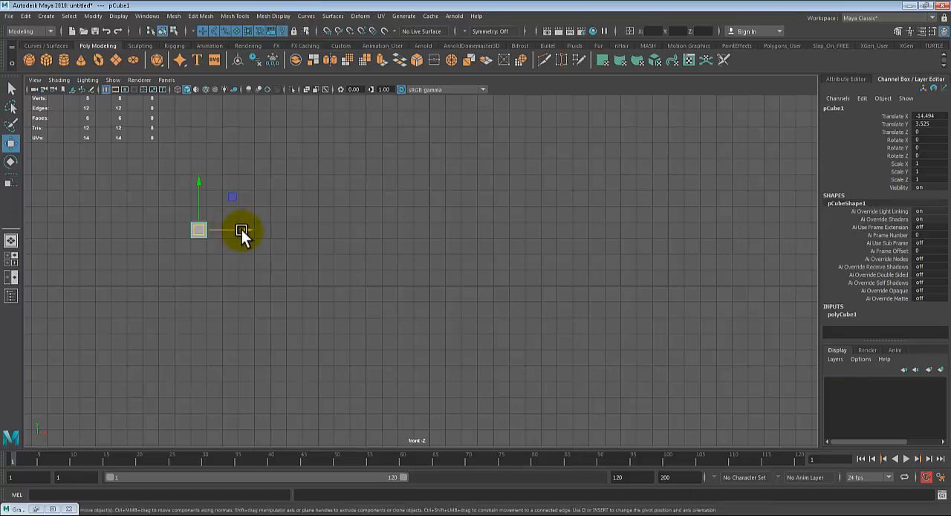
{"action": "left_click_drag", "start_coordinate": [242, 229], "coordinate": [100, 230]}
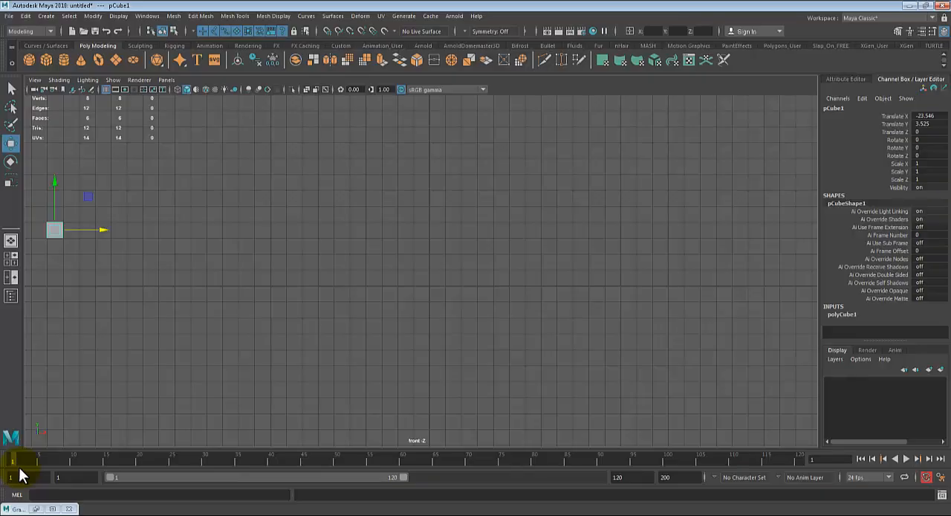
- Play through the timeline and return to frame 1
{"action": "left_click_drag", "start_coordinate": [81, 462], "coordinate": [5, 459]}
{"action": "key", "text": "alt+v"}
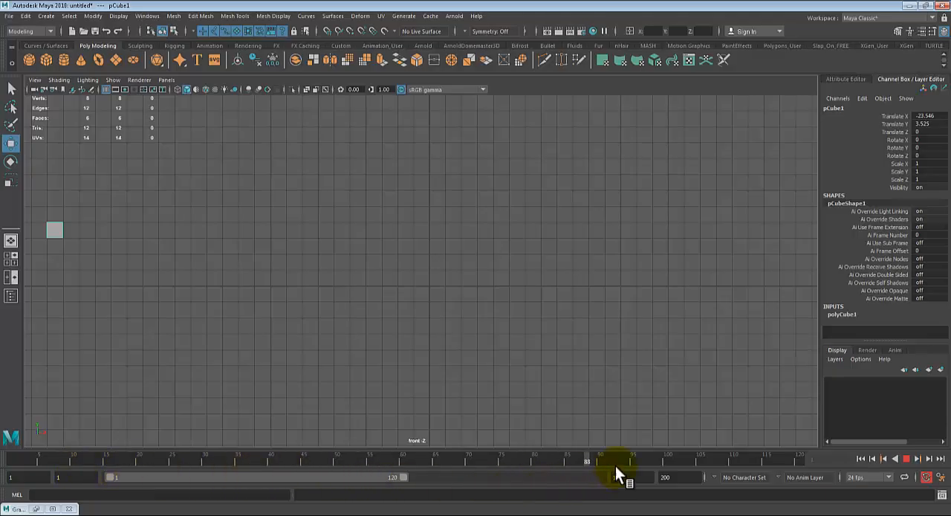
{"action": "left_click", "coordinate": [10, 456]}
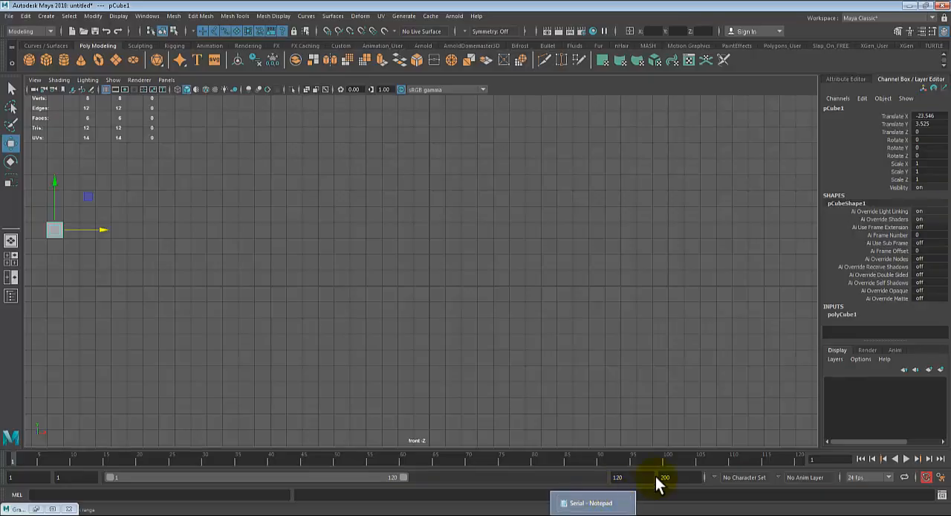
- Shorten the playback range to end at frame 74, then extend it to frame 106
{"action": "double_click", "coordinate": [619, 477]}
{"action": "double_click", "coordinate": [676, 477]}
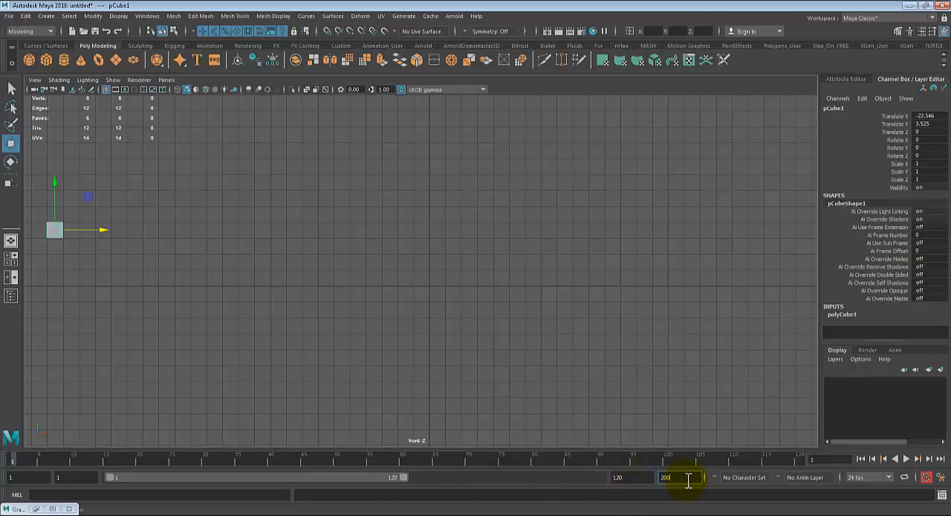
{"action": "left_click", "coordinate": [618, 477]}
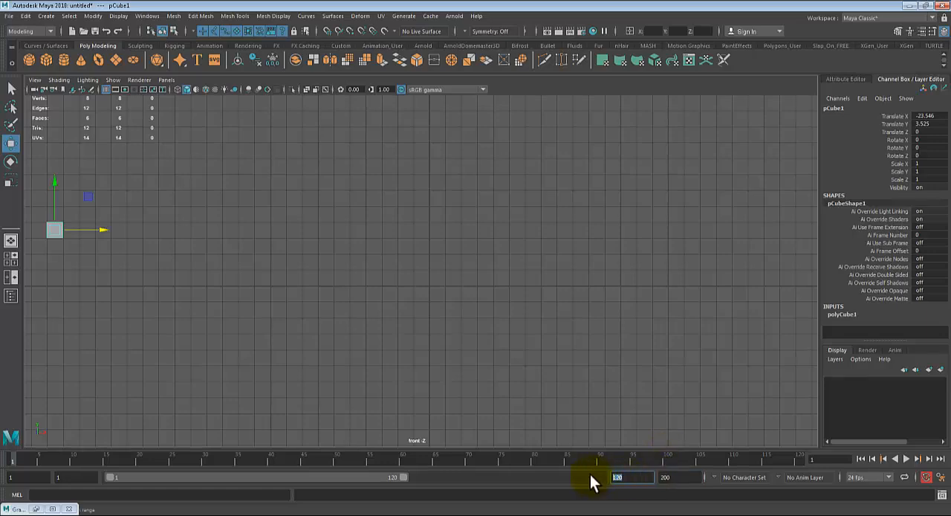
{"action": "left_click", "coordinate": [681, 477]}
{"action": "double_click", "coordinate": [682, 476]}
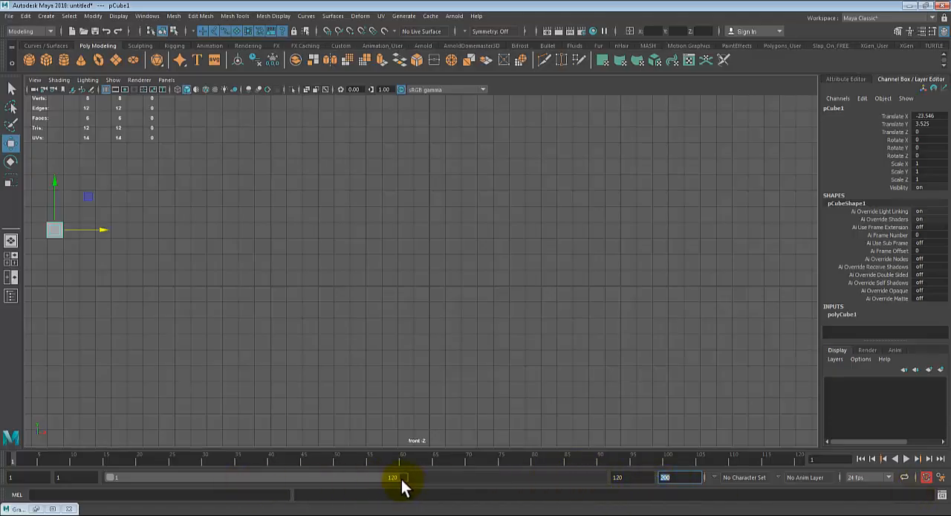
{"action": "left_click_drag", "start_coordinate": [401, 479], "coordinate": [287, 483]}
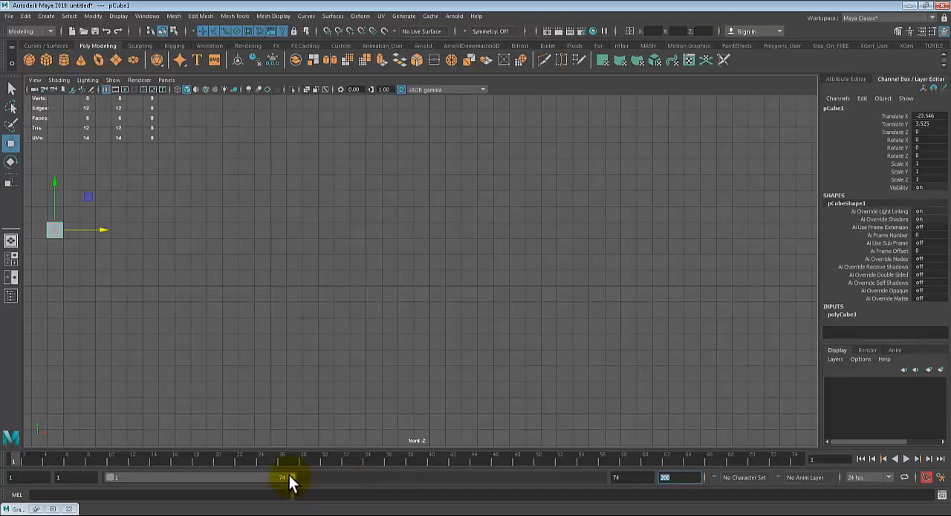
{"action": "left_click_drag", "start_coordinate": [289, 481], "coordinate": [369, 480]}
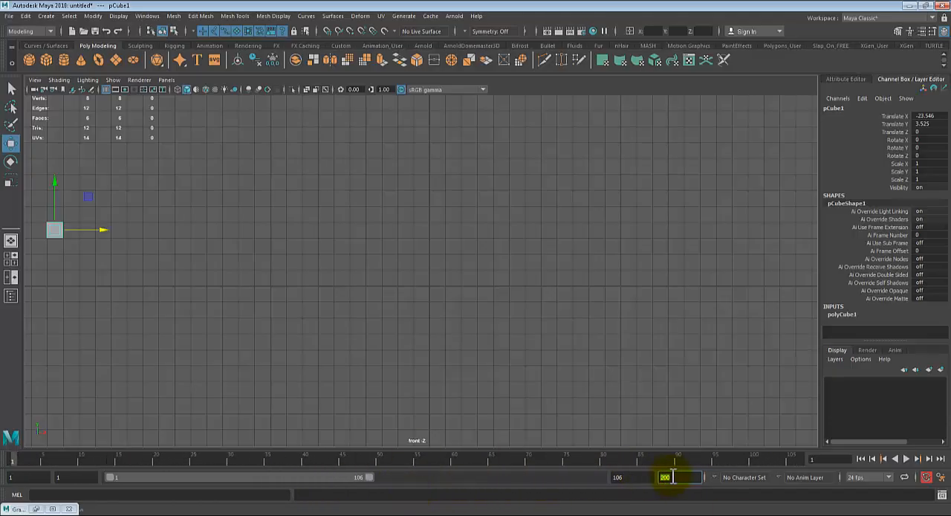
- Set the animation end to frame 400 and stretch the playback range to frame 241
{"action": "type", "text": "4"}
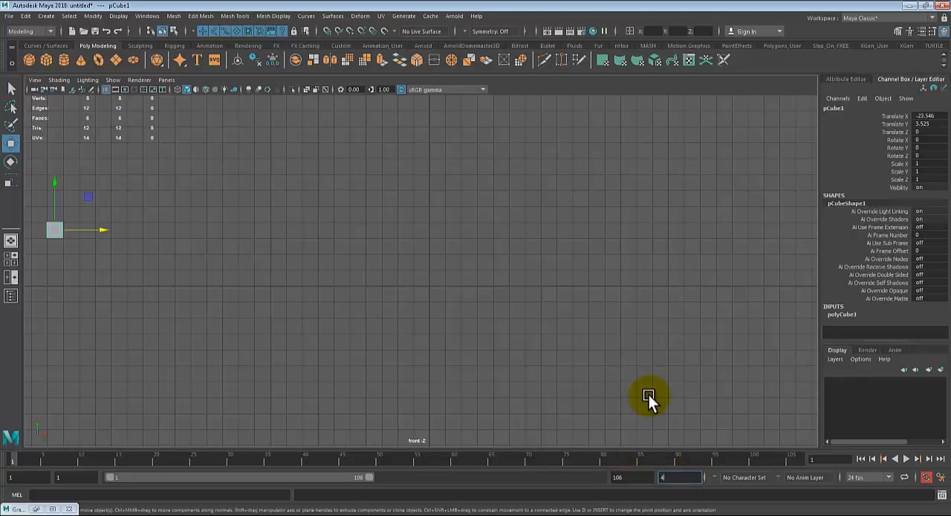
{"action": "type", "text": "00"}
{"action": "key", "text": "Return"}
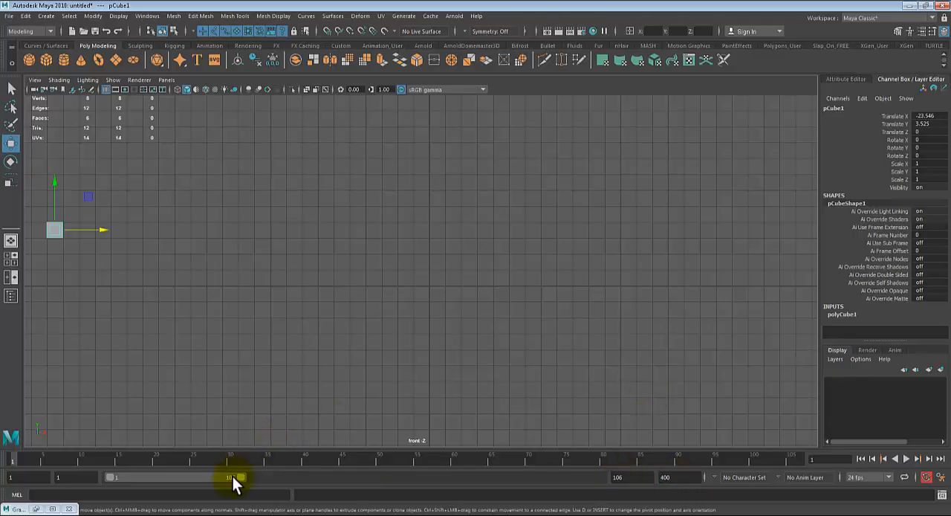
{"action": "left_click_drag", "start_coordinate": [233, 476], "coordinate": [407, 476]}
- Set both the playback end and the animation end to frame 200
{"action": "double_click", "coordinate": [637, 478]}
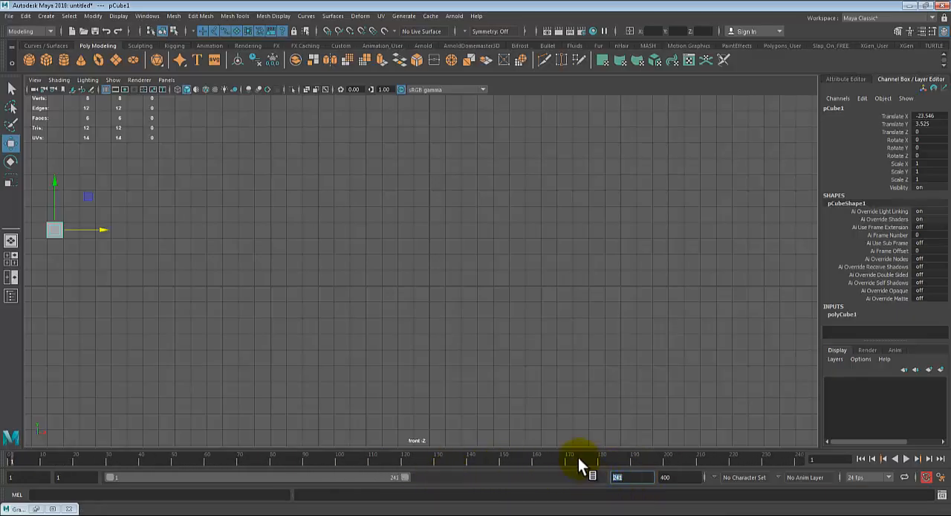
{"action": "type", "text": "200"}
{"action": "key", "text": "Return"}
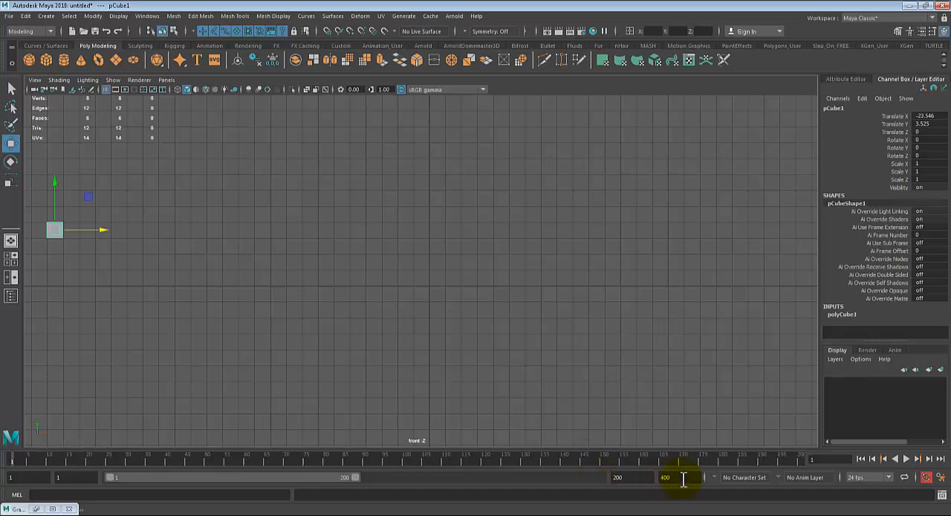
{"action": "key", "text": "Tab"}
{"action": "type", "text": "200"}
{"action": "key", "text": "Return"}
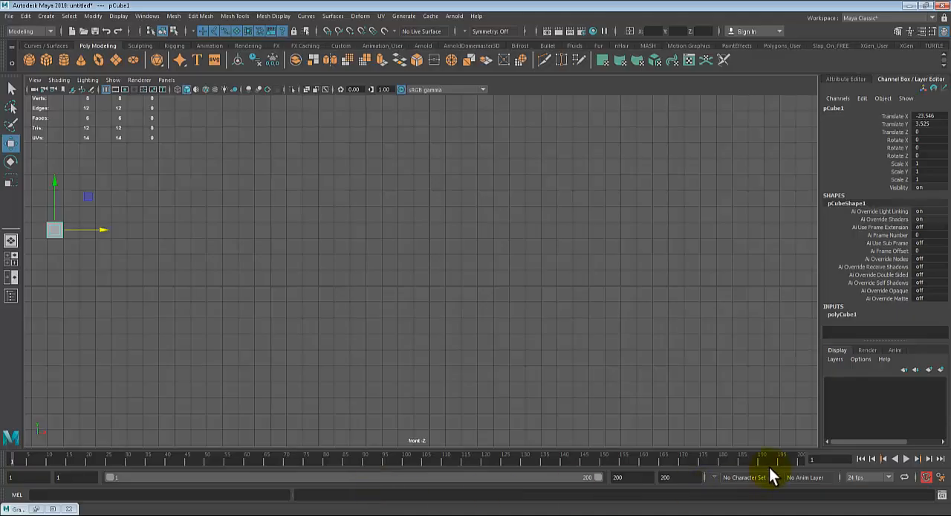
- Scrub the timeline to frame 80, then briefly play and stop the animation
{"action": "left_click_drag", "start_coordinate": [474, 461], "coordinate": [325, 461]}
{"action": "left_click_drag", "start_coordinate": [599, 481], "coordinate": [690, 498]}
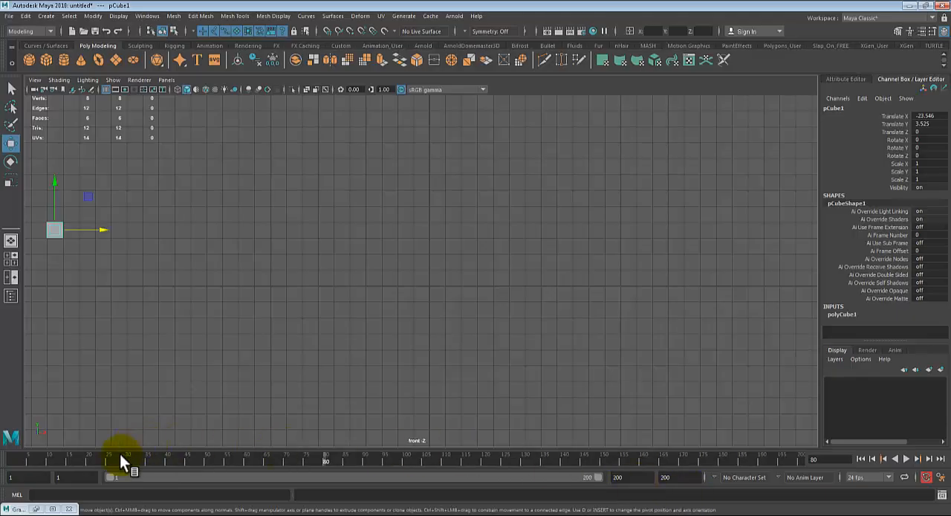
{"action": "key", "text": "alt+v"}
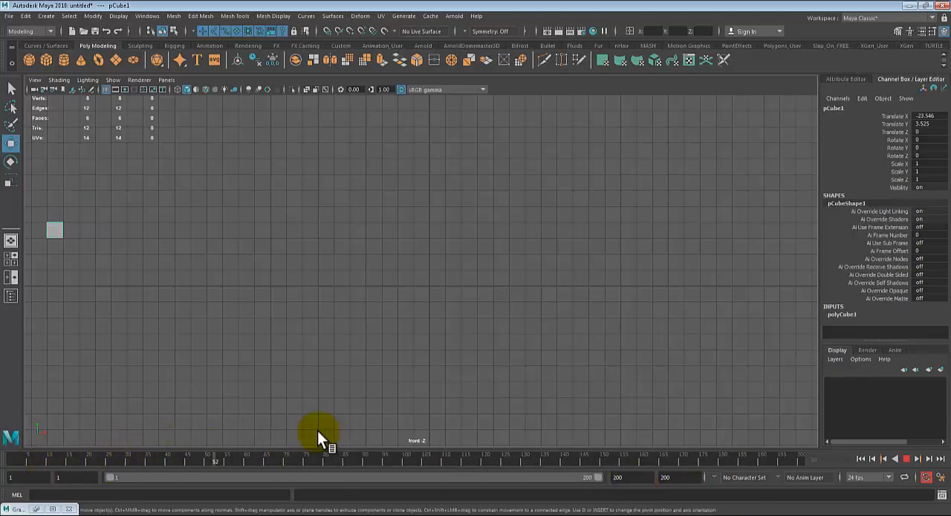
{"action": "key", "text": "alt+v"}
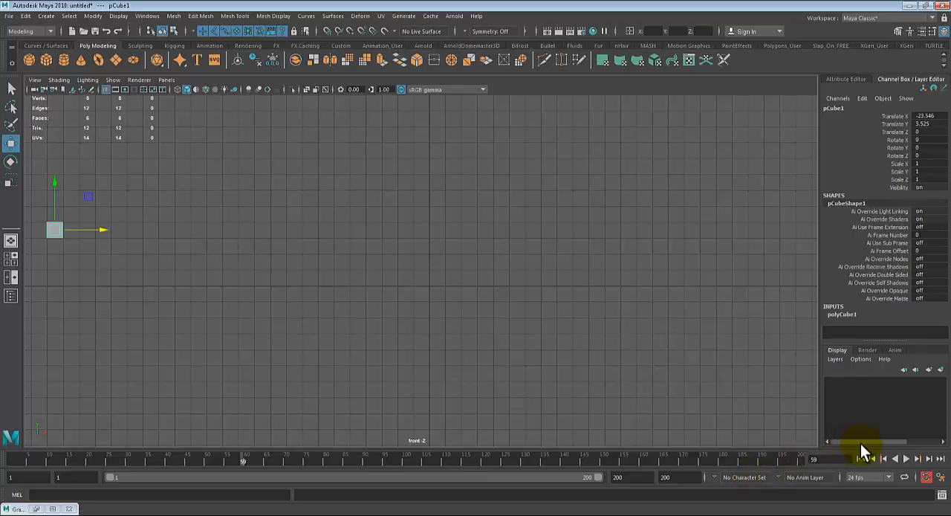
- Start and stop the timeline playback several times to check the playback controls
{"action": "left_click", "coordinate": [907, 457]}
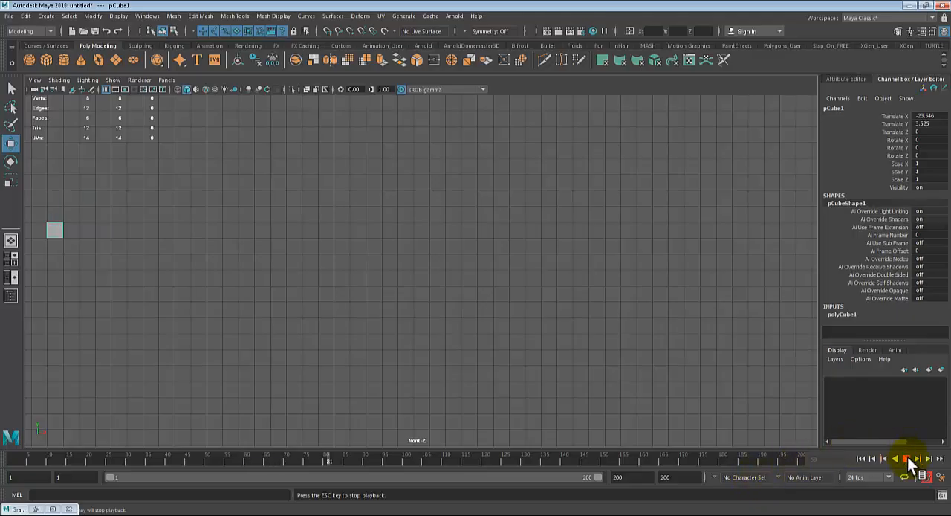
{"action": "left_click", "coordinate": [907, 457]}
{"action": "left_click", "coordinate": [907, 457]}
{"action": "left_click", "coordinate": [907, 457]}
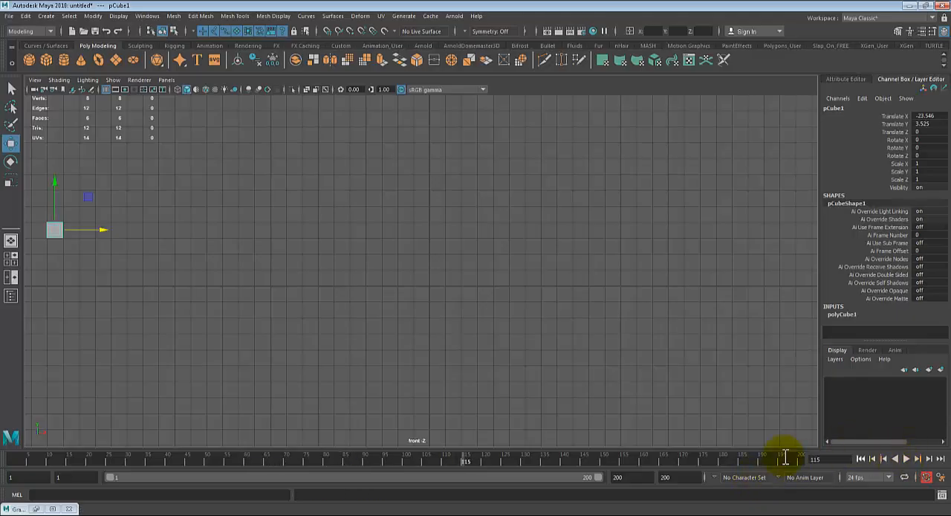
{"action": "left_click", "coordinate": [906, 460]}
{"action": "left_click", "coordinate": [906, 460]}
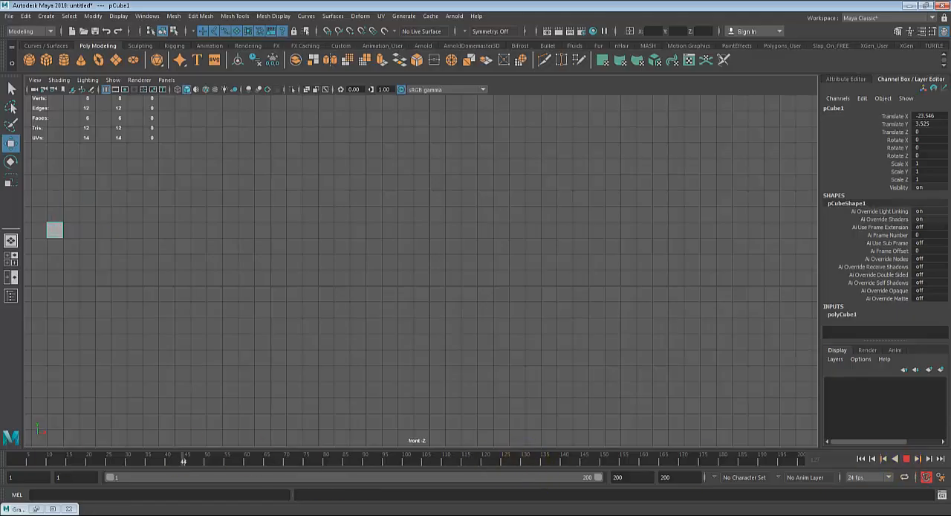
- Return to frame 1, review the Time Slider preferences, and save them with the framerate at 24 fps
{"action": "key", "text": "alt+shift+v"}
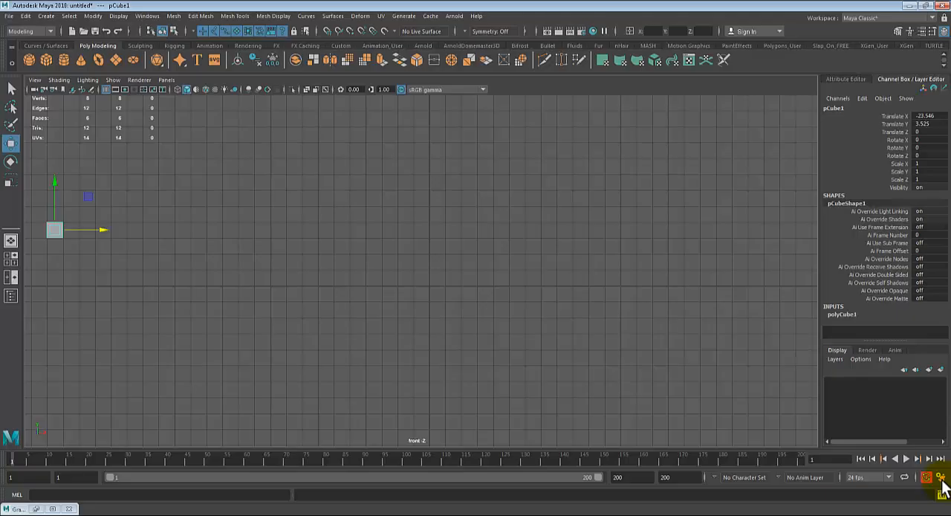
{"action": "left_click", "coordinate": [940, 477]}
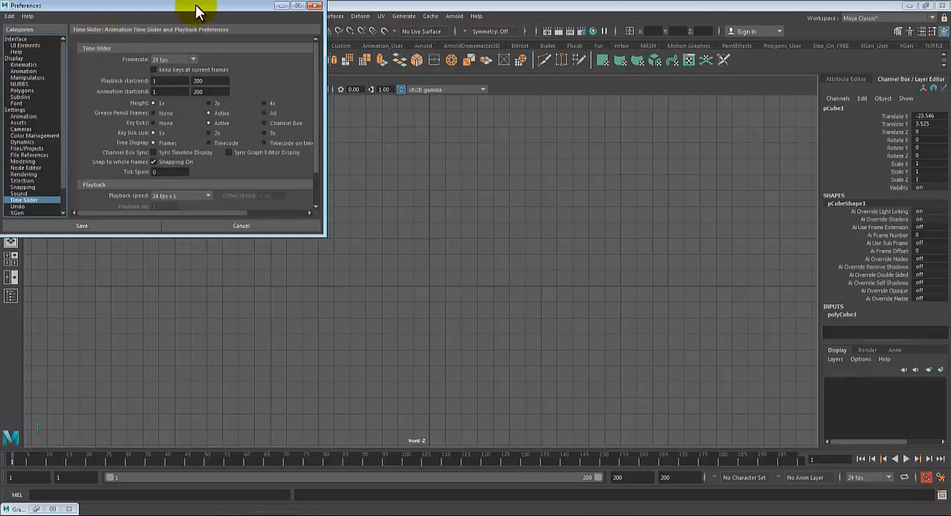
{"action": "left_click_drag", "start_coordinate": [197, 11], "coordinate": [368, 120]}
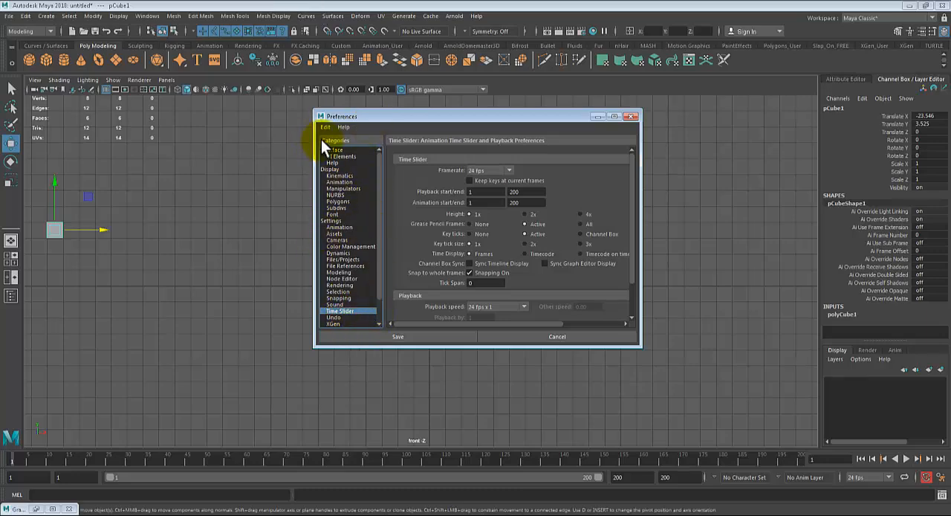
{"action": "left_click", "coordinate": [485, 171]}
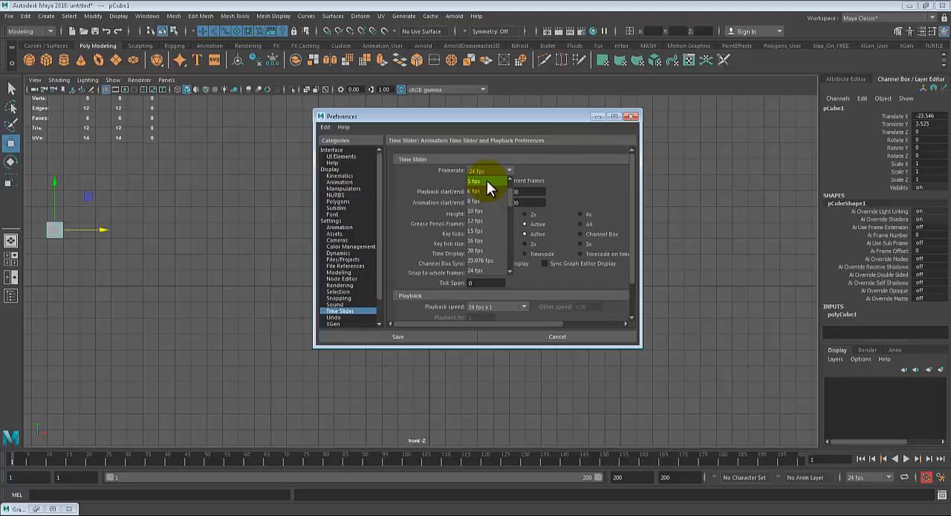
{"action": "scroll", "coordinate": [469, 219], "scroll_direction": "down", "scroll_amount": 3}
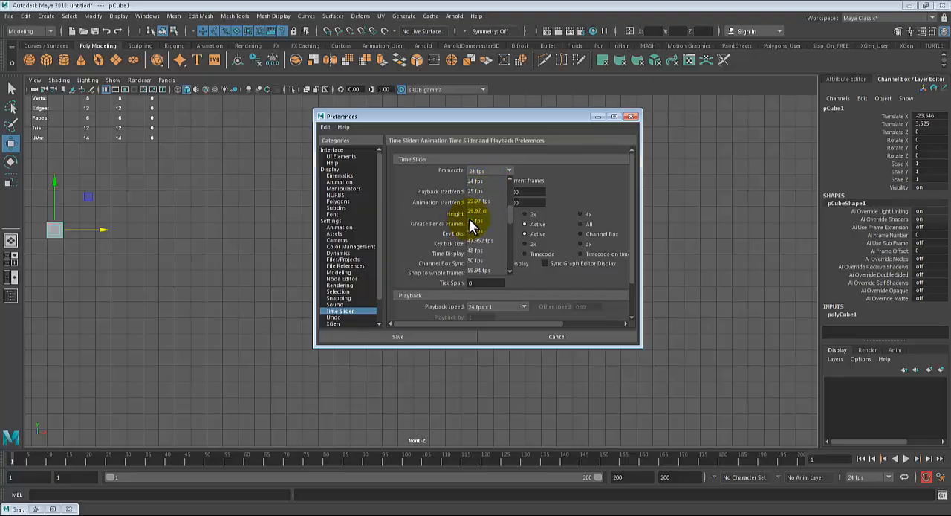
{"action": "scroll", "coordinate": [468, 218], "scroll_direction": "down", "scroll_amount": 3}
{"action": "left_click_drag", "start_coordinate": [508, 213], "coordinate": [513, 178]}
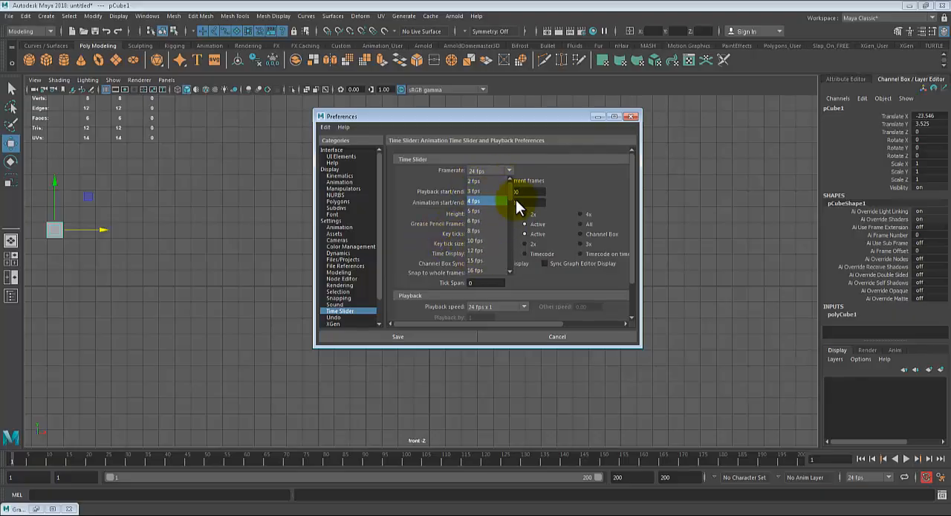
{"action": "scroll", "coordinate": [510, 197], "scroll_direction": "down", "scroll_amount": 2}
{"action": "left_click", "coordinate": [493, 250]}
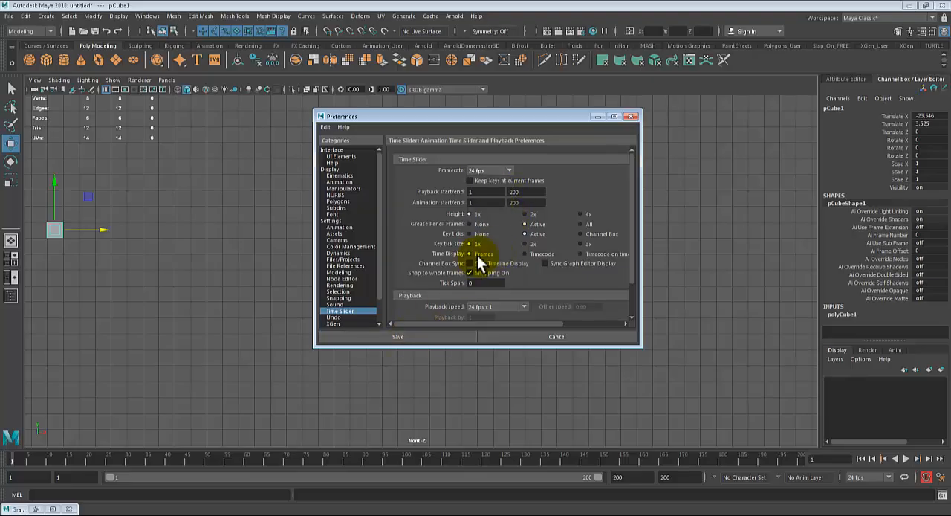
{"action": "scroll", "coordinate": [511, 250], "scroll_direction": "down", "scroll_amount": 2}
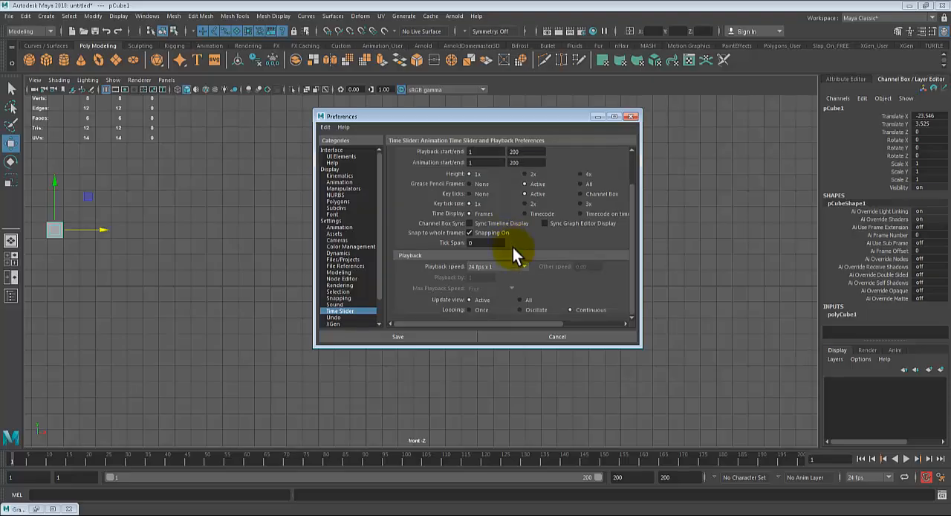
{"action": "scroll", "coordinate": [512, 247], "scroll_direction": "up", "scroll_amount": 2}
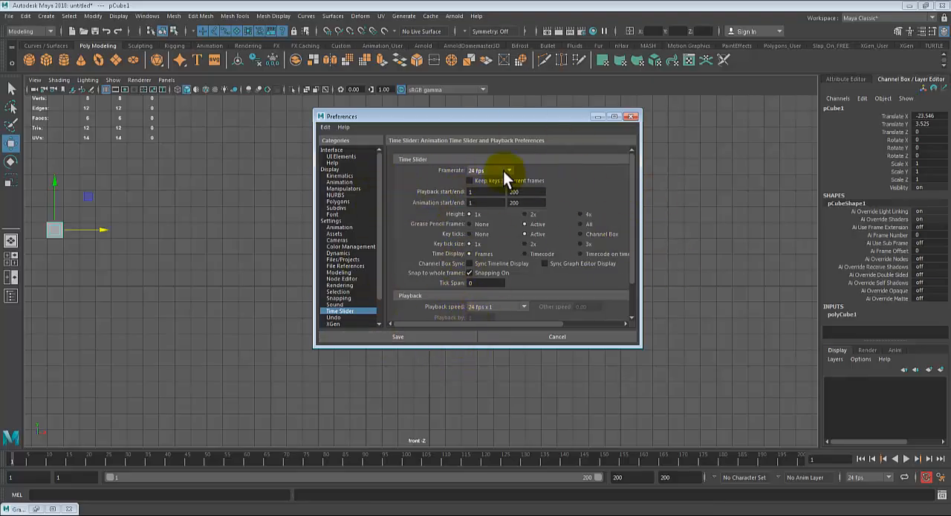
{"action": "left_click", "coordinate": [401, 336]}
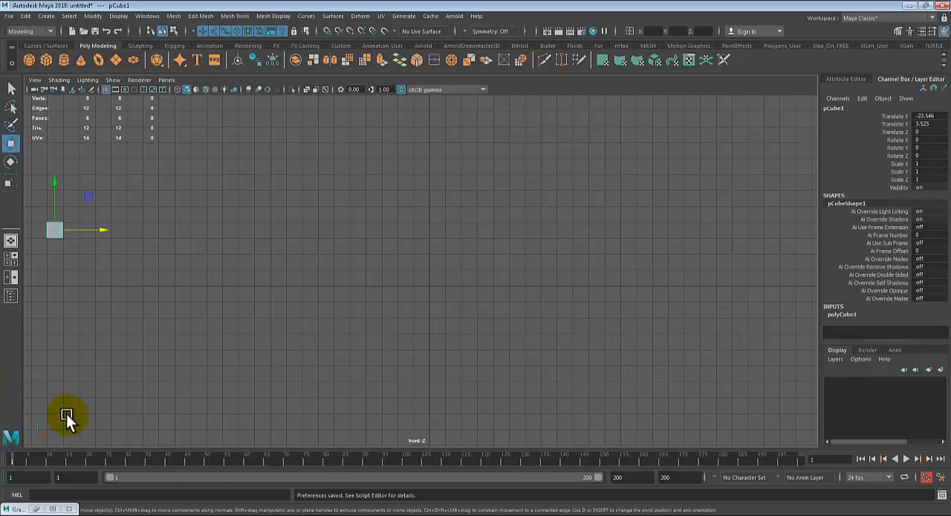
- Reselect the cube and set a keyframe on all its channels at frame 1
{"action": "left_click_drag", "start_coordinate": [30, 464], "coordinate": [1, 471]}
{"action": "left_click", "coordinate": [65, 249]}
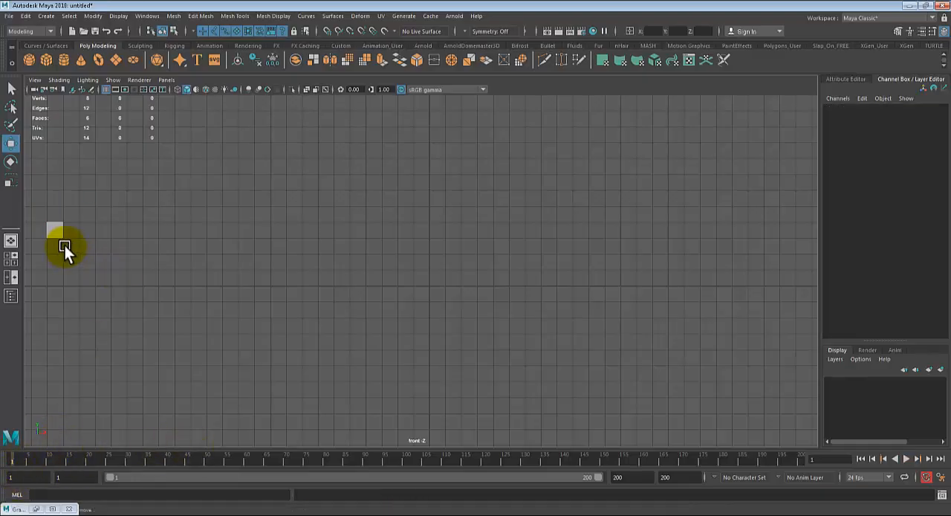
{"action": "left_click", "coordinate": [59, 235]}
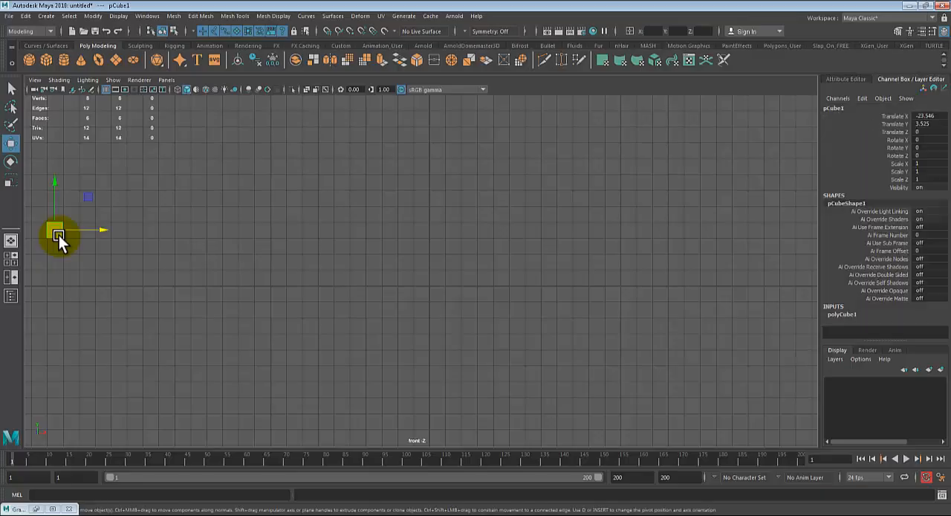
{"action": "left_click", "coordinate": [58, 235]}
{"action": "key", "text": "s"}
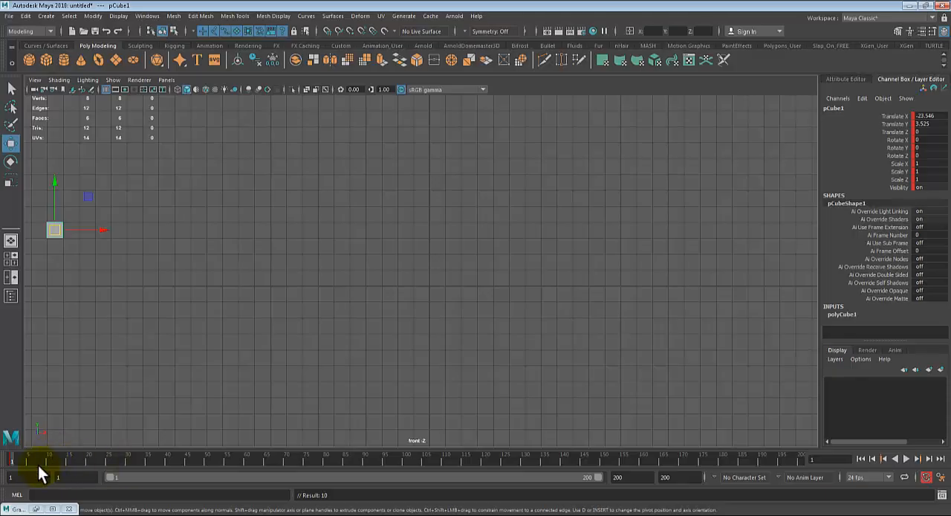
- Scrub through the timeline and set the animation end to frame 60
{"action": "left_click_drag", "start_coordinate": [20, 454], "coordinate": [23, 453]}
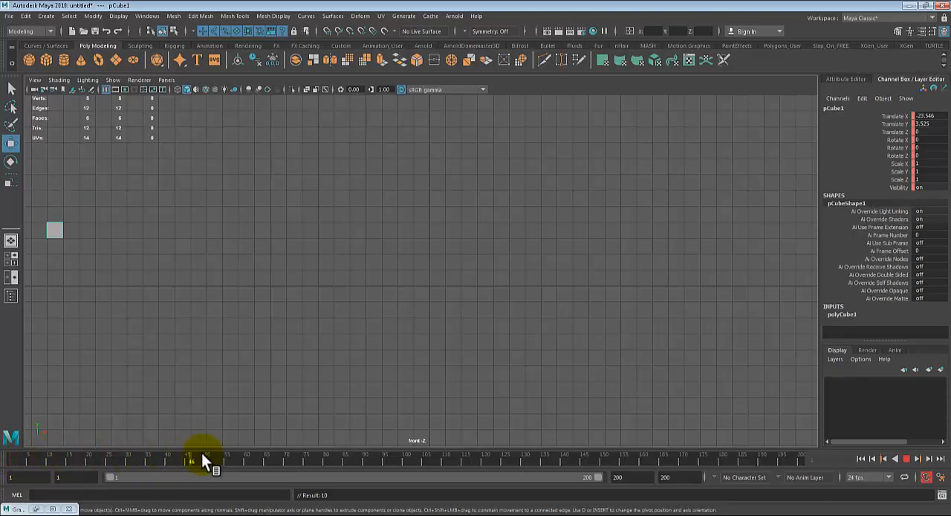
{"action": "key", "text": "alt+v"}
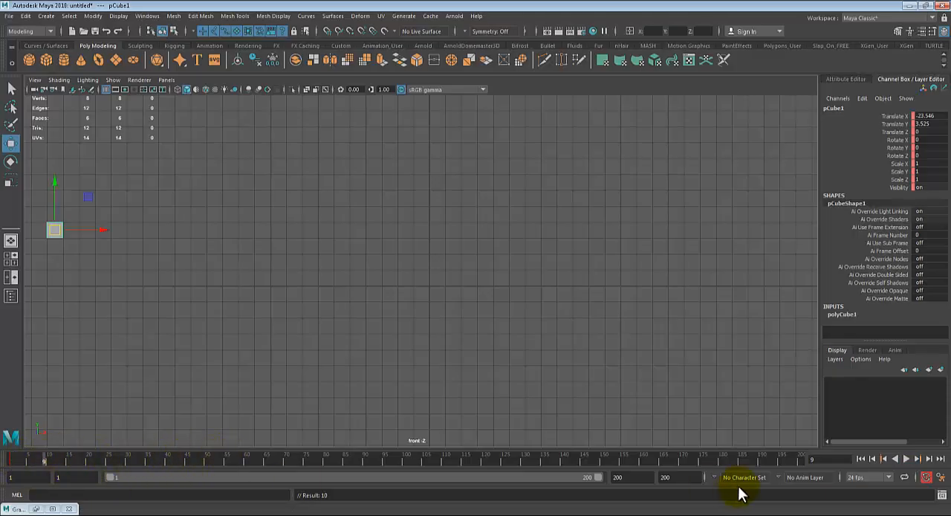
{"action": "double_click", "coordinate": [672, 478]}
{"action": "type", "text": "60"}
{"action": "key", "text": "Return"}
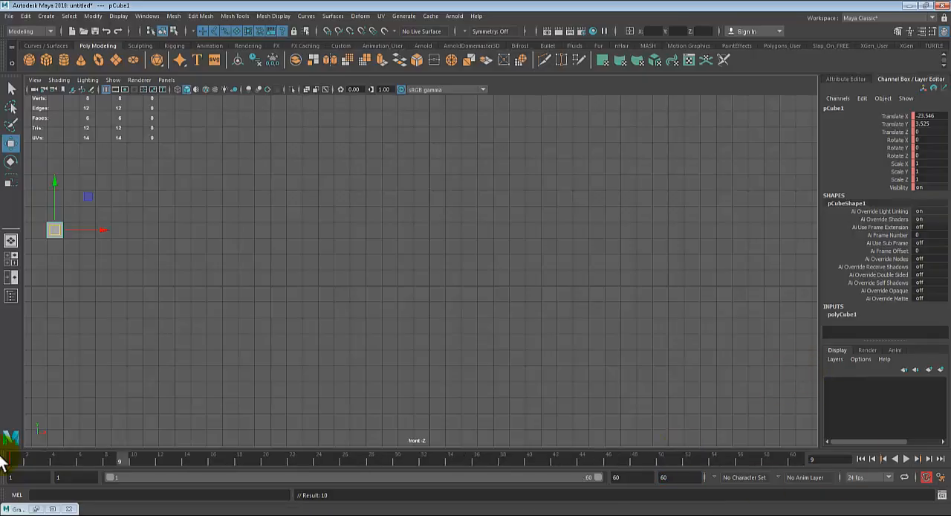
- Go to frame 30 and move the cube along X to about 23.15 so it is keyed automatically
{"action": "key", "text": "alt+v"}
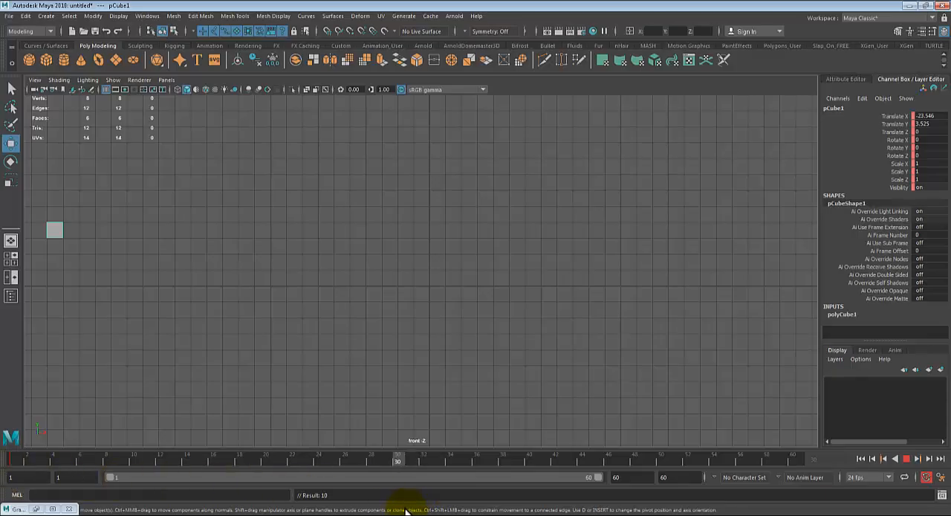
{"action": "key", "text": "alt+v"}
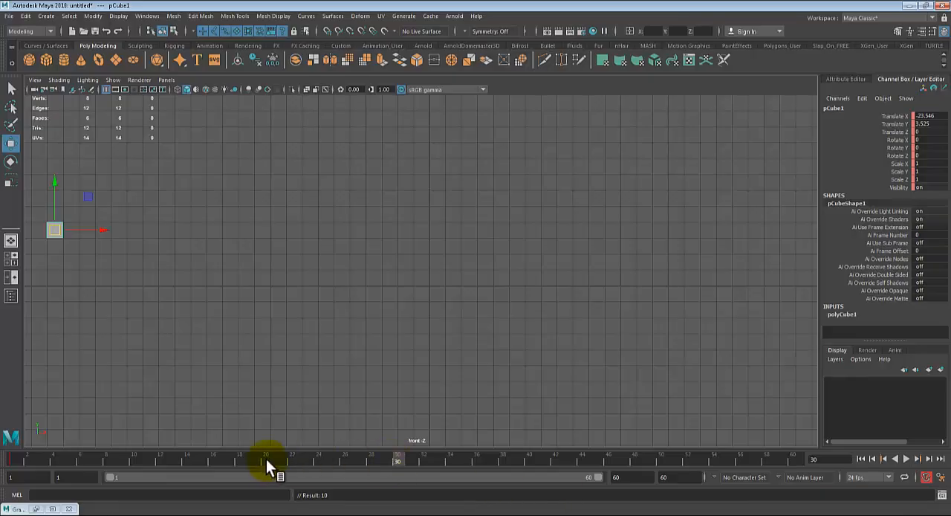
{"action": "key", "text": "alt+v"}
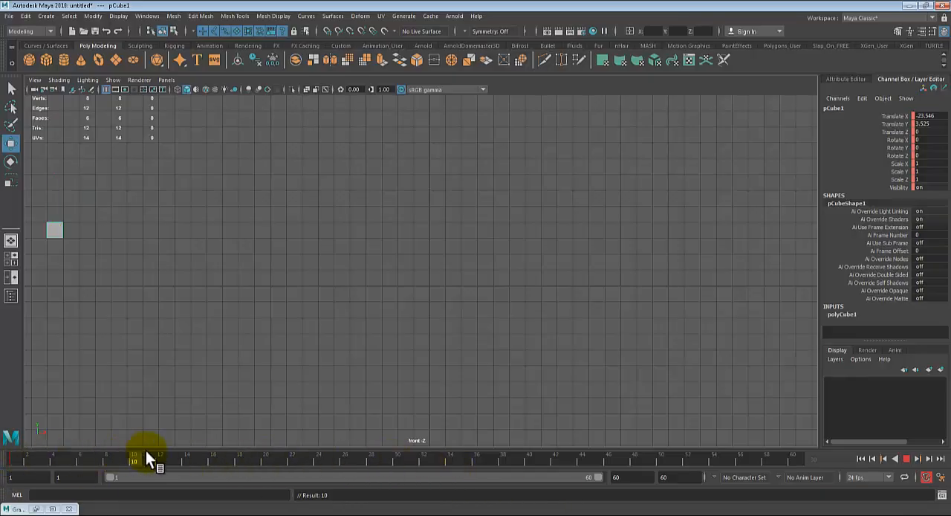
{"action": "key", "text": "alt+v"}
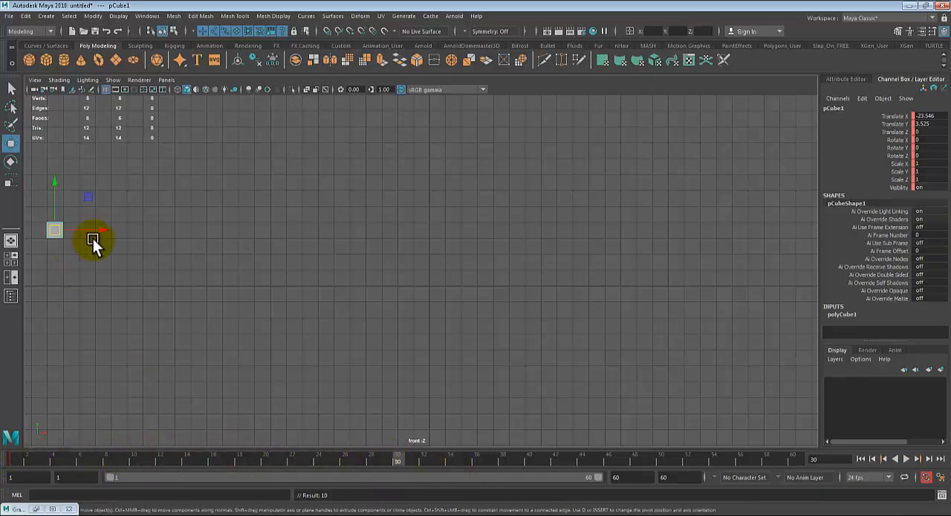
{"action": "left_click_drag", "start_coordinate": [97, 230], "coordinate": [841, 324]}
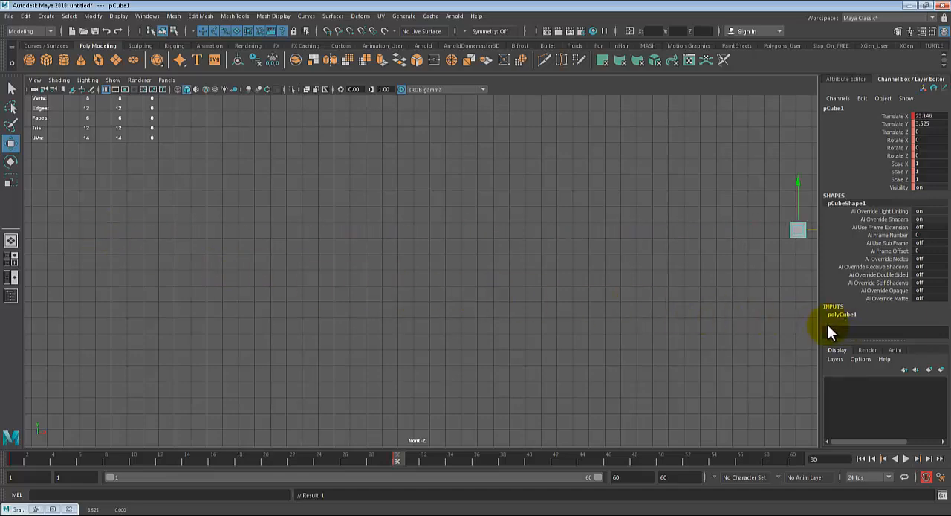
- Turn off automatic keyframing and delete the cube's keyframes at frames 30 and 1
{"action": "left_click", "coordinate": [926, 477]}
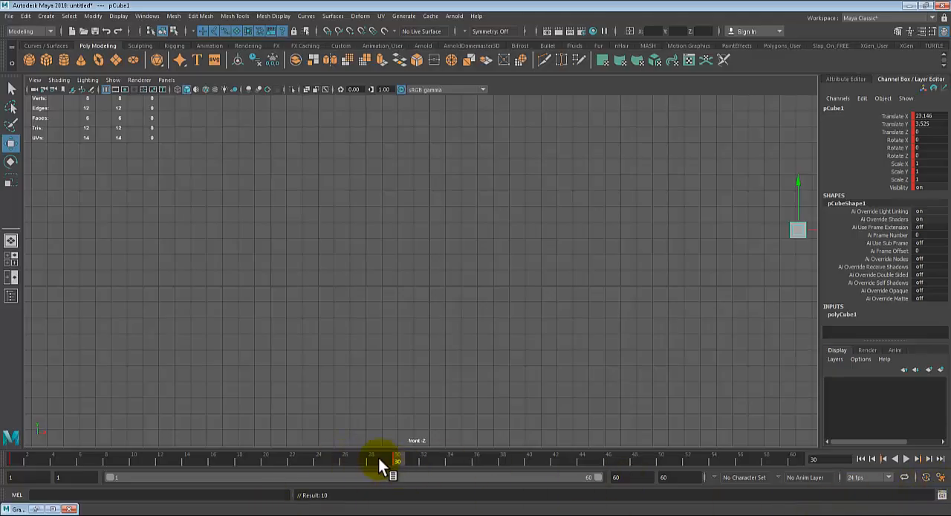
{"action": "left_click_drag", "start_coordinate": [378, 458], "coordinate": [9, 458]}
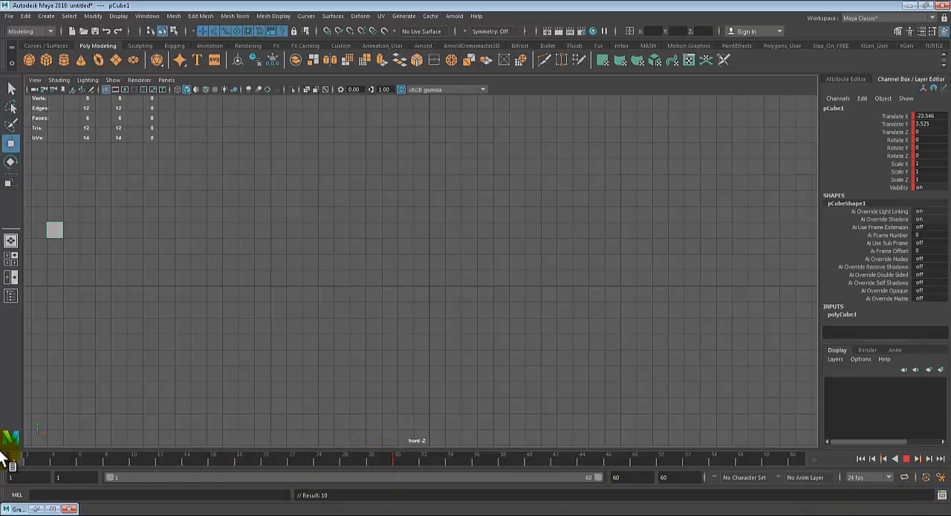
{"action": "left_click", "coordinate": [396, 456]}
{"action": "right_click", "coordinate": [395, 457]}
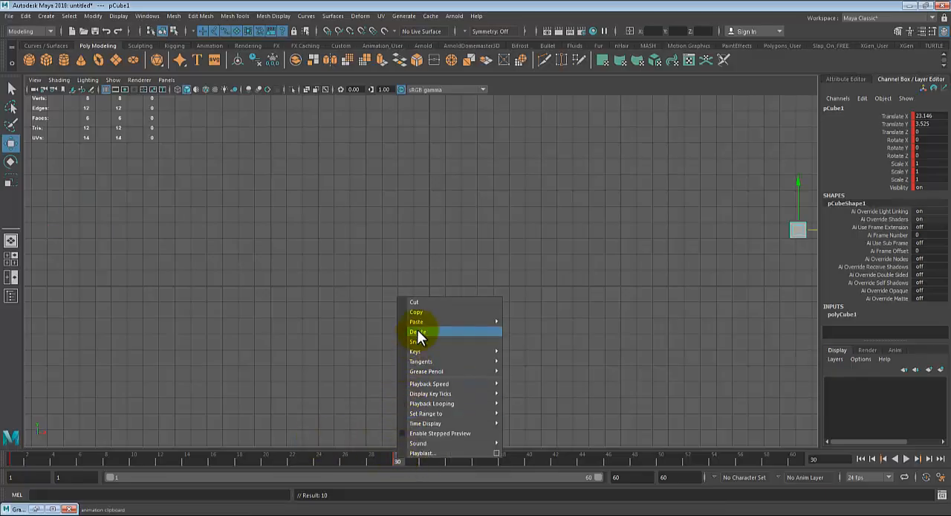
{"action": "left_click", "coordinate": [416, 330]}
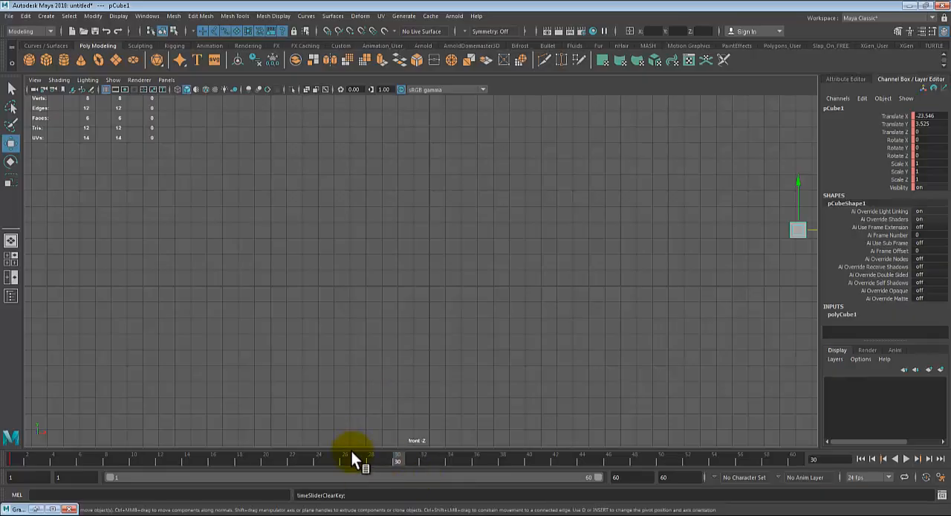
{"action": "key", "text": "alt+v"}
{"action": "key", "text": "alt+v"}
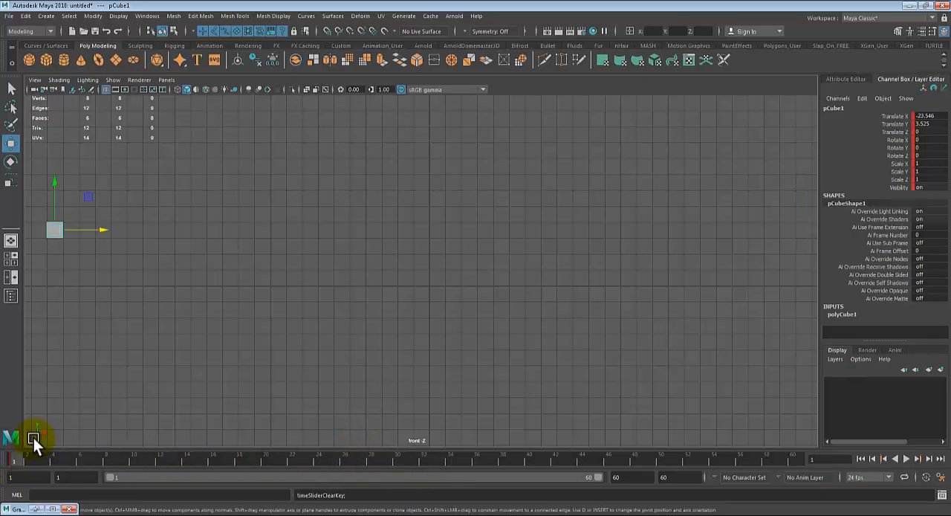
{"action": "right_click", "coordinate": [18, 457]}
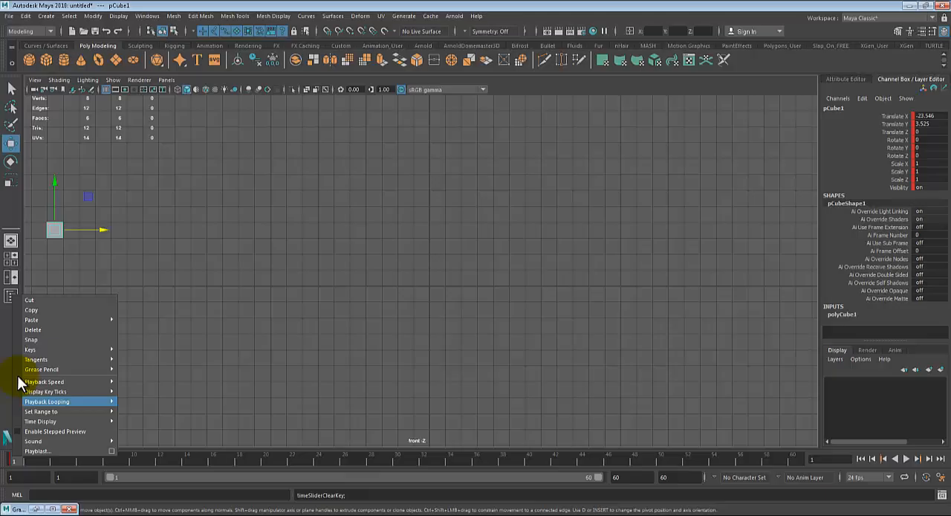
{"action": "left_click", "coordinate": [34, 327]}
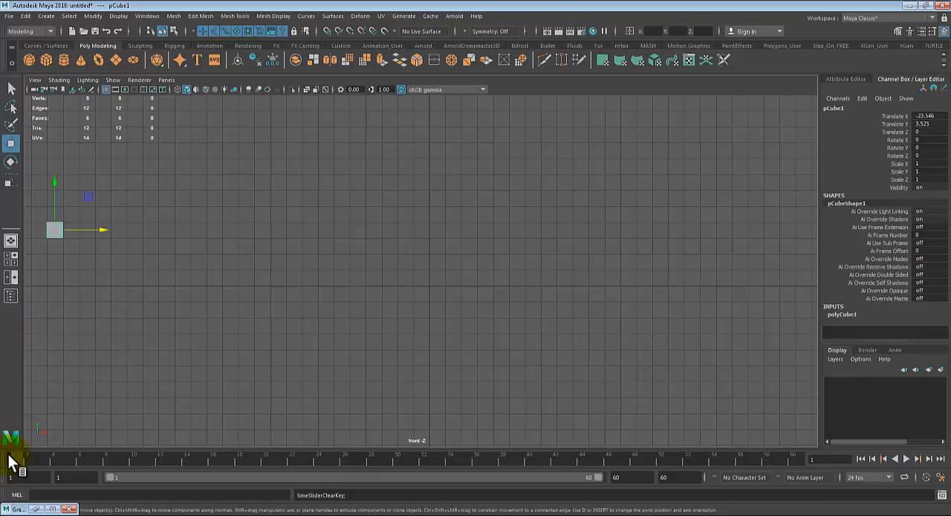
- Key the cube at frame 1, then move it along X to about 22.65 at frame 35 and key it there
{"action": "key", "text": "s"}
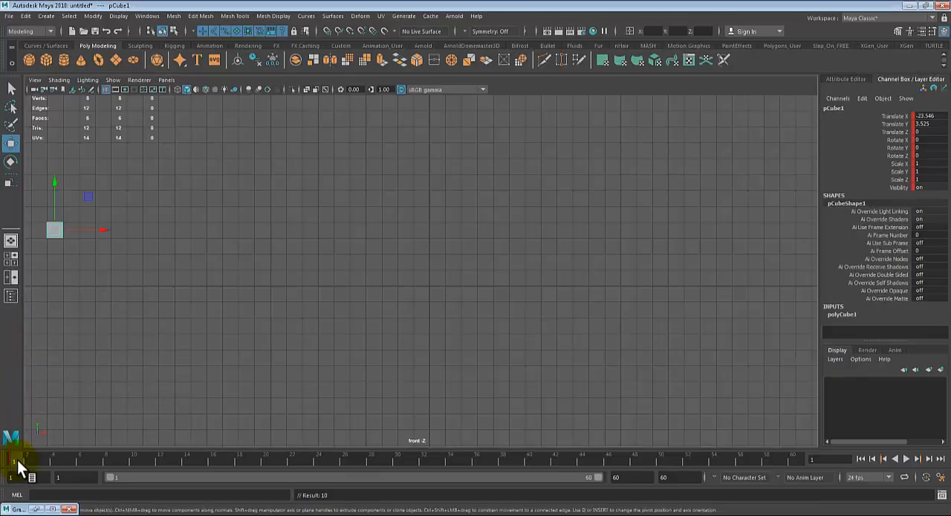
{"action": "key", "text": "alt+v"}
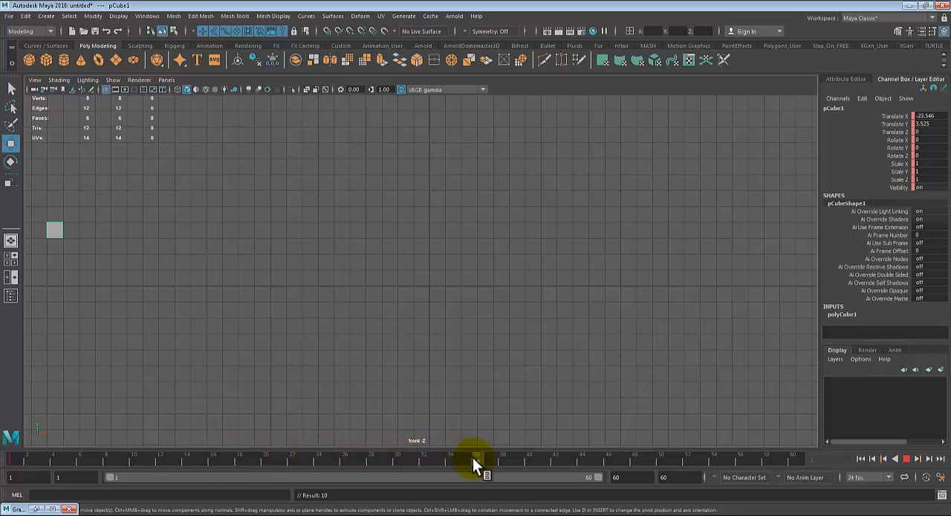
{"action": "left_click", "coordinate": [463, 457]}
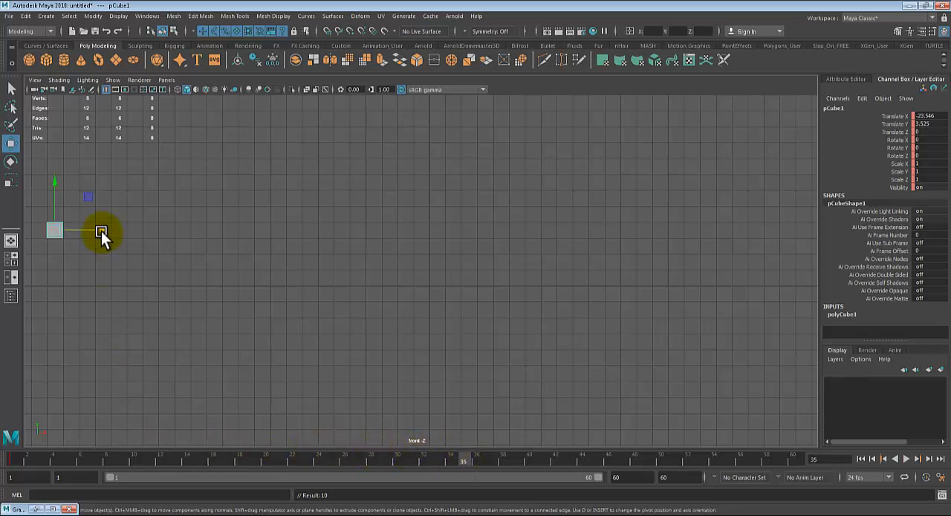
{"action": "left_click_drag", "start_coordinate": [101, 231], "coordinate": [837, 241]}
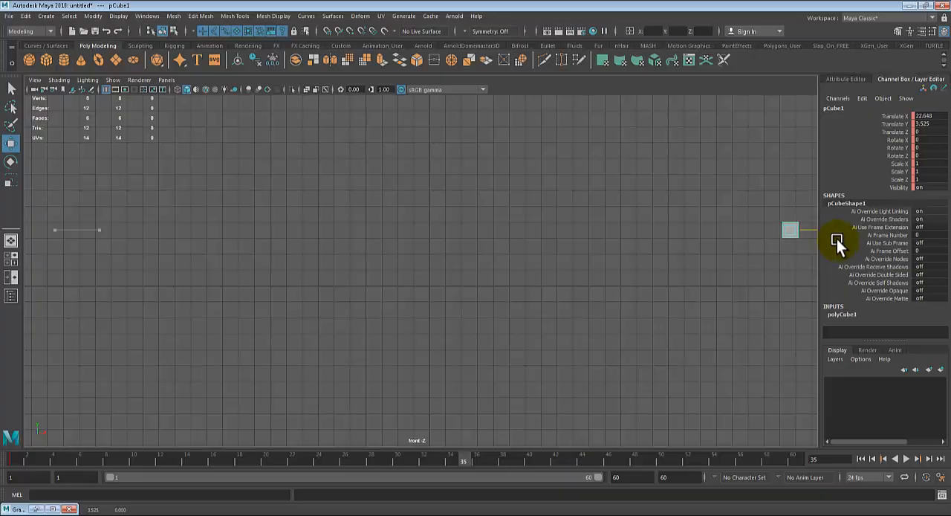
{"action": "key", "text": "s"}
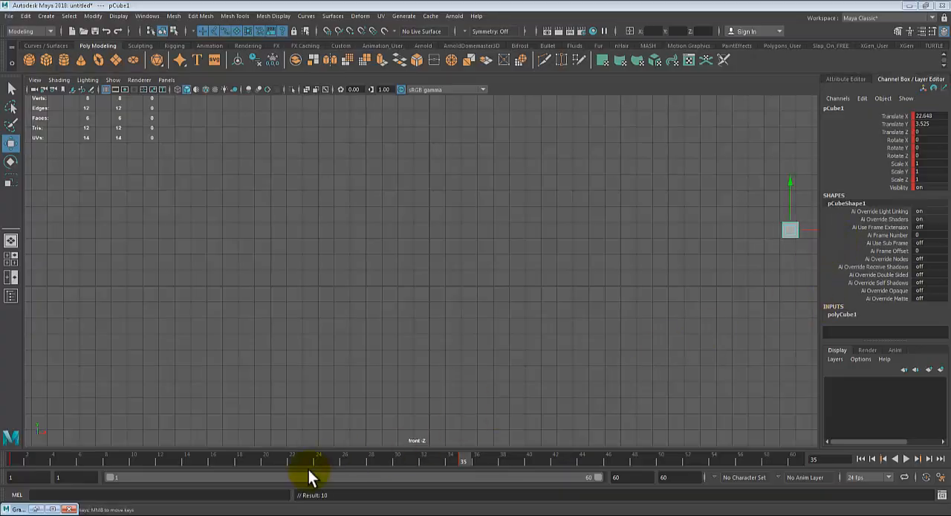
- Return to frame 1 and play back the cube's movement
{"action": "left_click_drag", "start_coordinate": [267, 466], "coordinate": [13, 460]}
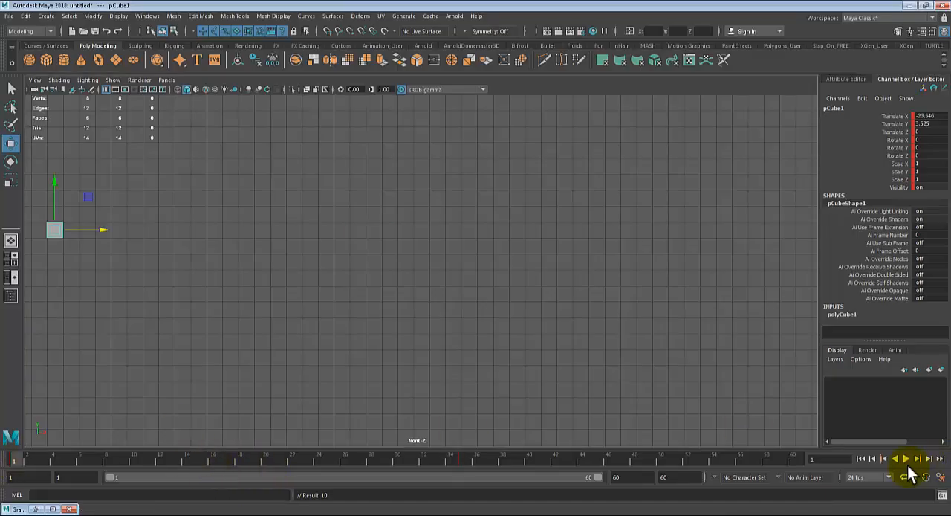
{"action": "left_click", "coordinate": [906, 459]}
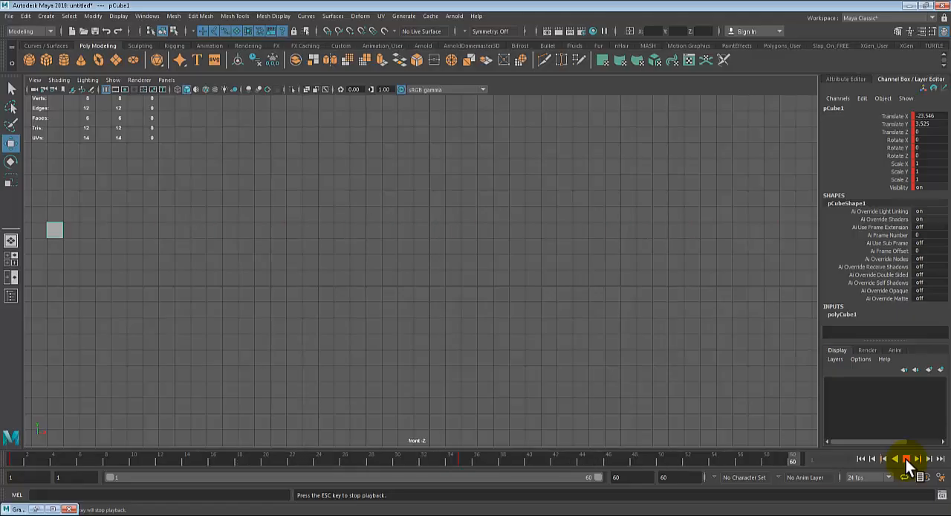
- Stop the playback and close the Google Chrome window, then replay the cube's movement from frame 1
{"action": "left_click", "coordinate": [905, 459]}
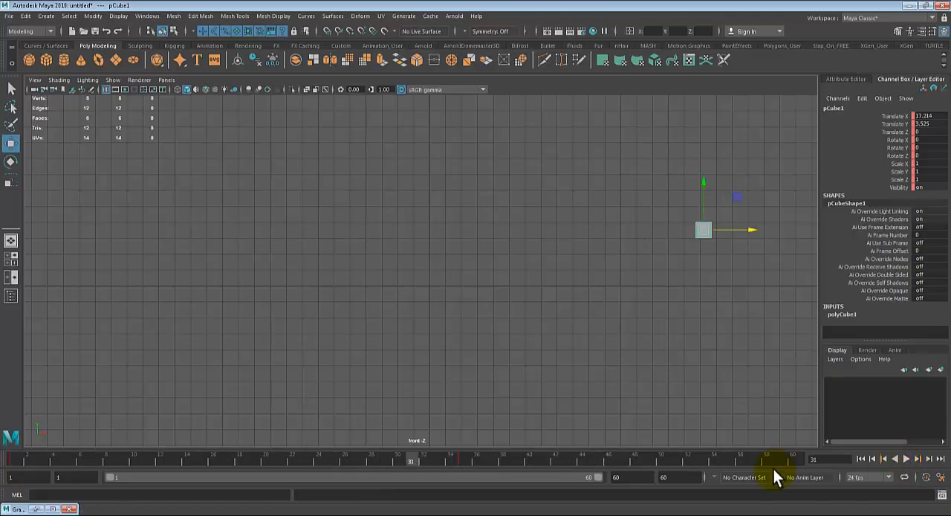
{"action": "right_click", "coordinate": [302, 514]}
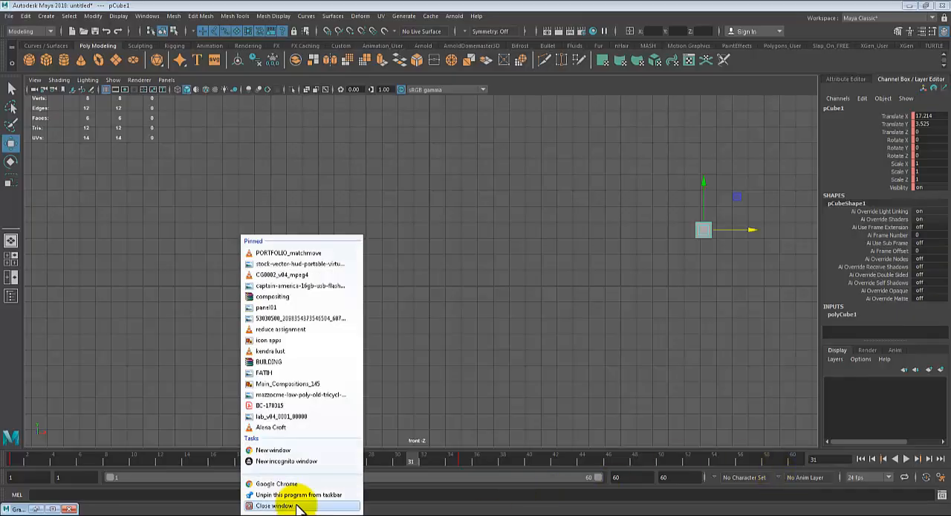
{"action": "left_click", "coordinate": [299, 506]}
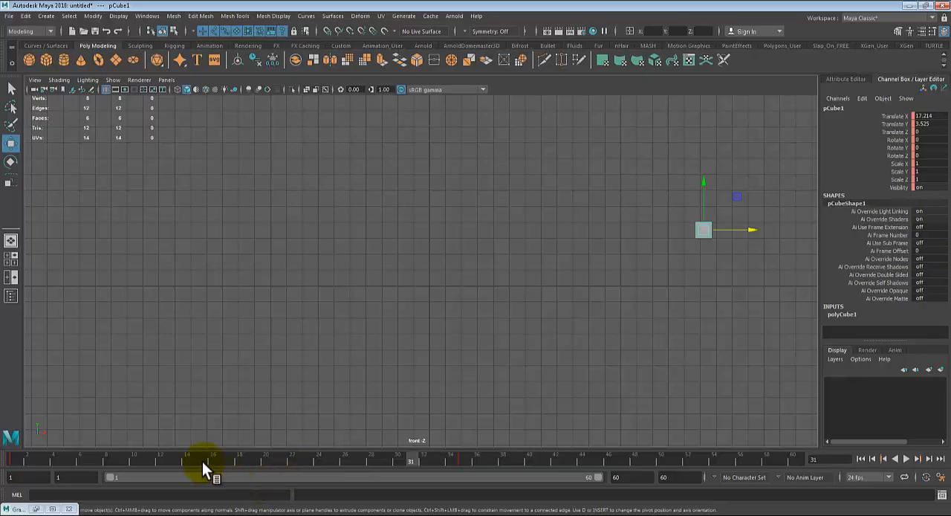
{"action": "left_click_drag", "start_coordinate": [202, 461], "coordinate": [6, 416]}
{"action": "left_click", "coordinate": [909, 460]}
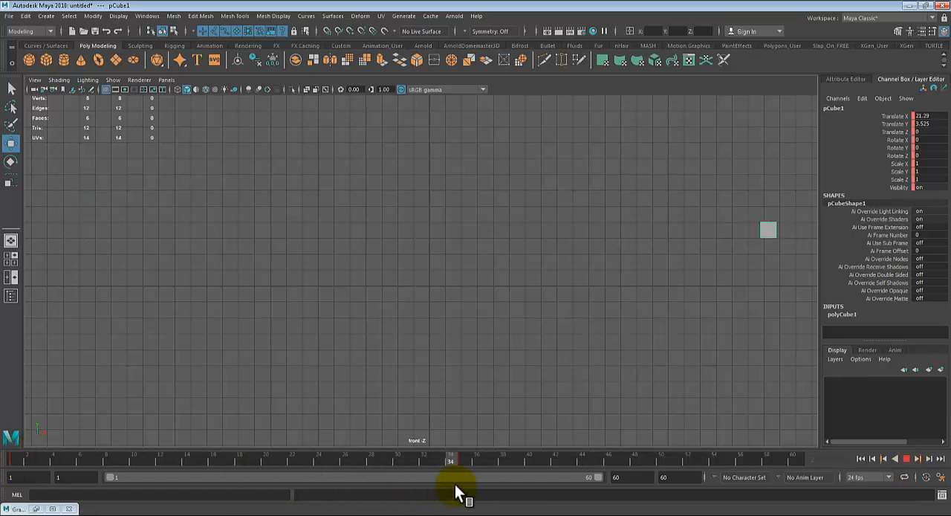
- At frame 18, move the cube down to Translate Y of about -3.35, key it and play back the result
{"action": "left_click", "coordinate": [240, 467]}
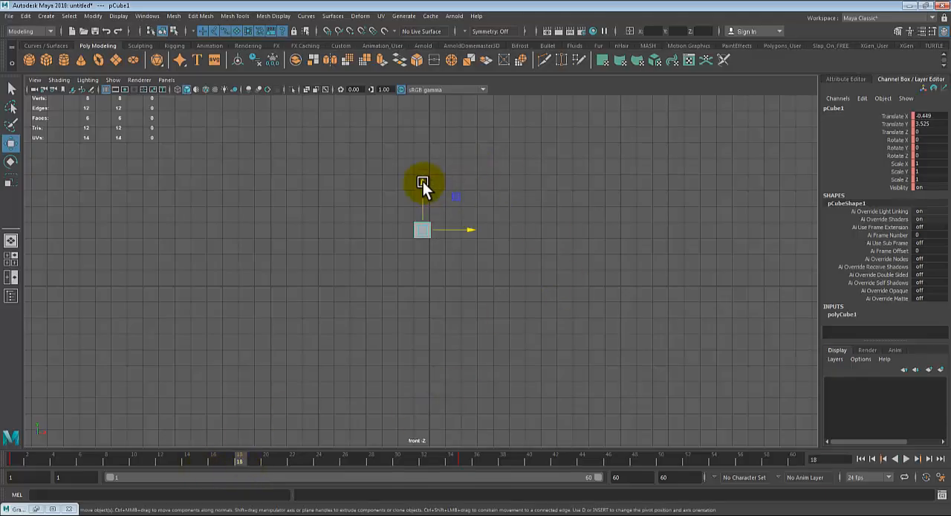
{"action": "left_click_drag", "start_coordinate": [422, 181], "coordinate": [398, 290]}
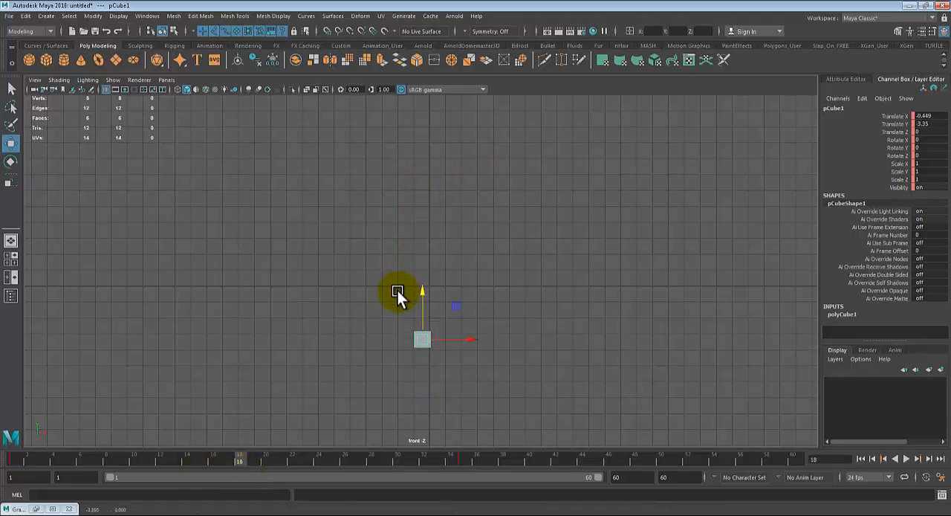
{"action": "key", "text": "s"}
{"action": "key", "text": "alt+v"}
{"action": "mouse_move", "coordinate": [26, 444]}
{"action": "left_mouse_down"}
{"action": "mouse_move", "coordinate": [195, 462]}
{"action": "mouse_move", "coordinate": [475, 460]}
{"action": "mouse_move", "coordinate": [41, 442]}
{"action": "mouse_move", "coordinate": [294, 464]}
{"action": "mouse_move", "coordinate": [239, 453]}
{"action": "left_mouse_up"}
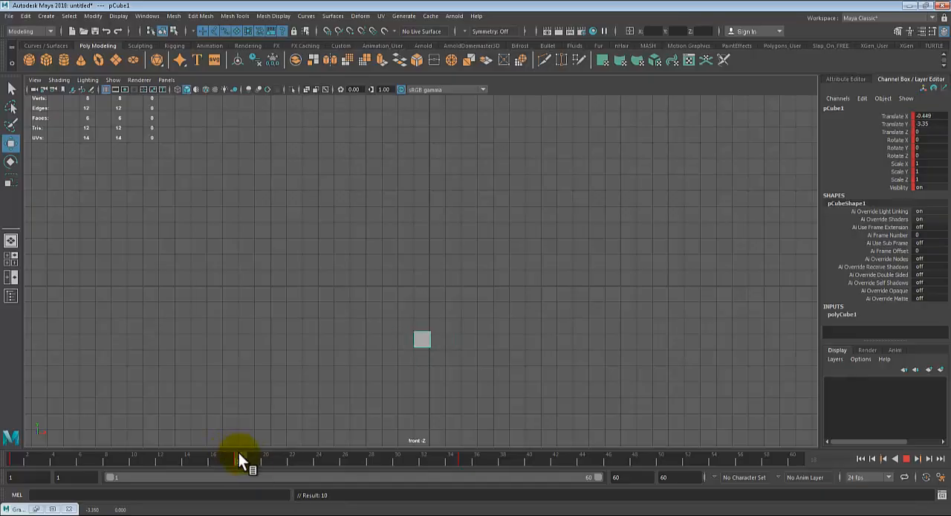
- Delete the cube's keyframe at frame 18
{"action": "right_click", "coordinate": [238, 455]}
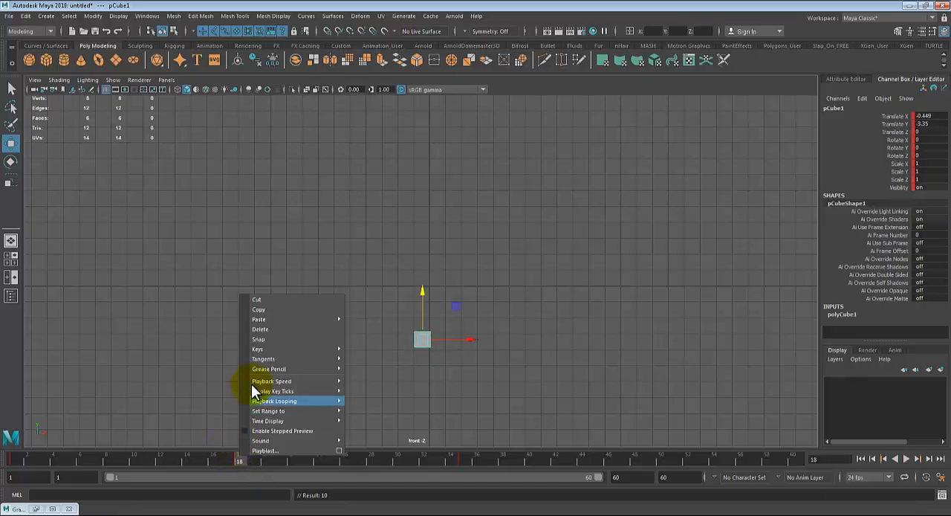
{"action": "left_click", "coordinate": [271, 325]}
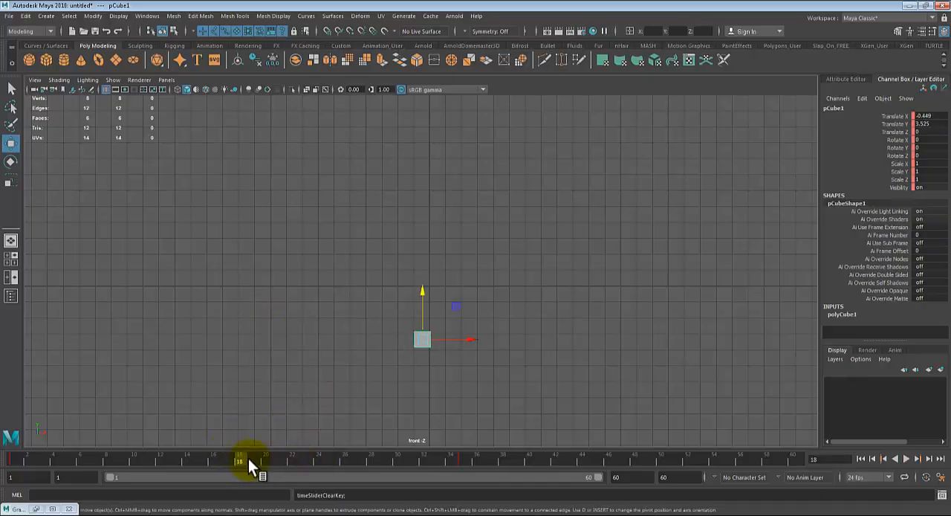
- At frame 35, rotate the cube to about 31.3, 20.1 and 342.7 in X, Y and Z and key it
{"action": "left_click_drag", "start_coordinate": [249, 461], "coordinate": [466, 457]}
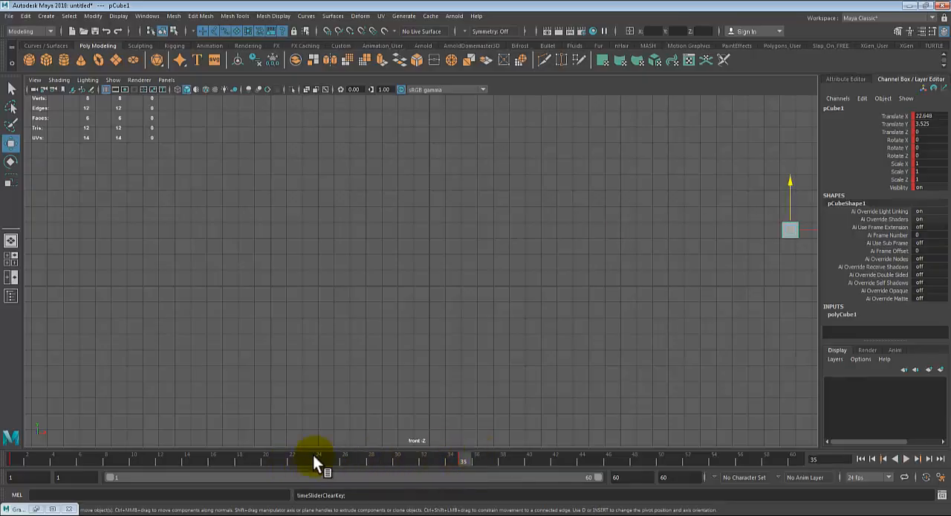
{"action": "key", "text": "e"}
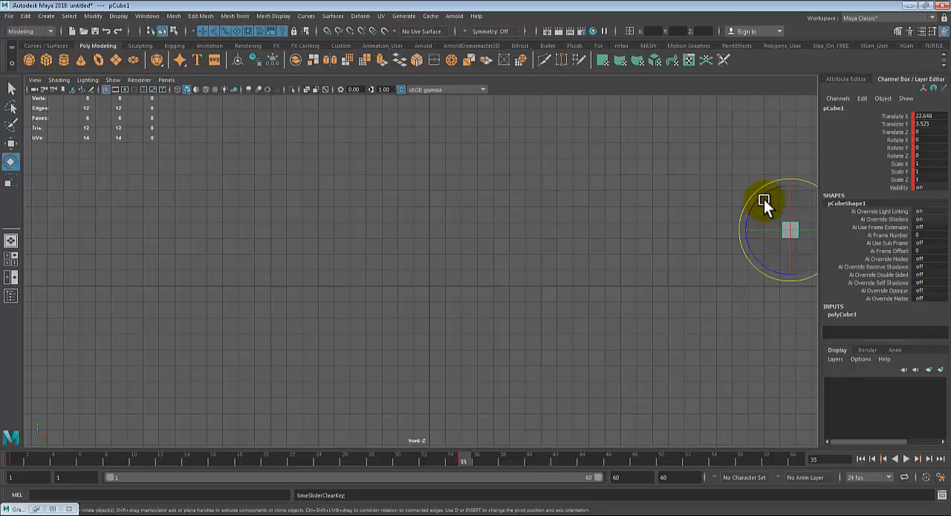
{"action": "left_click_drag", "start_coordinate": [766, 194], "coordinate": [770, 244]}
{"action": "key", "text": "s"}
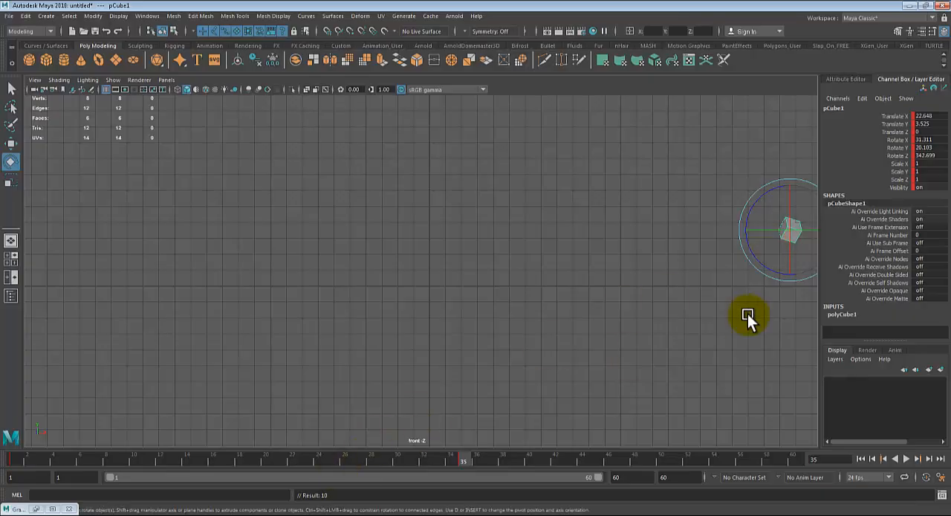
{"action": "left_click_drag", "start_coordinate": [780, 203], "coordinate": [732, 245]}
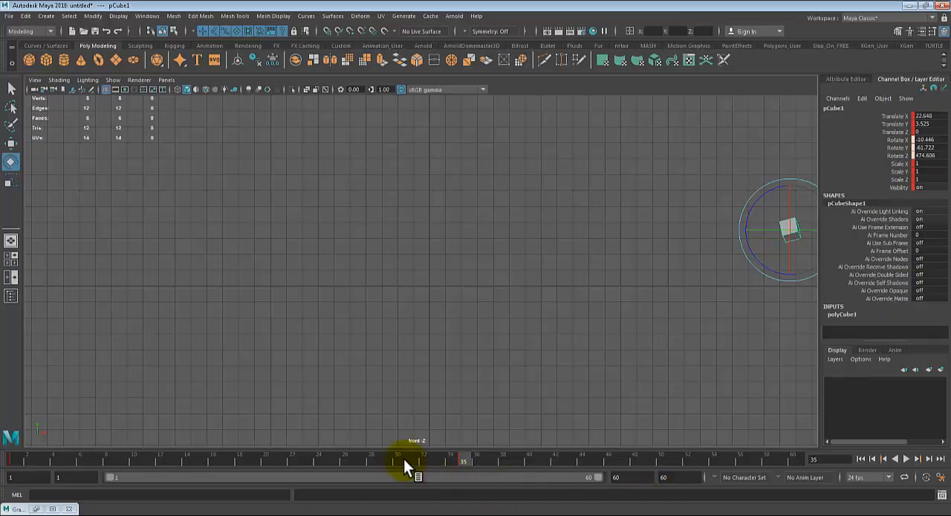
- Return to frame 1 and play back the cube sliding and rotating
{"action": "key", "text": "alt+v"}
{"action": "left_click_drag", "start_coordinate": [144, 467], "coordinate": [1, 438]}
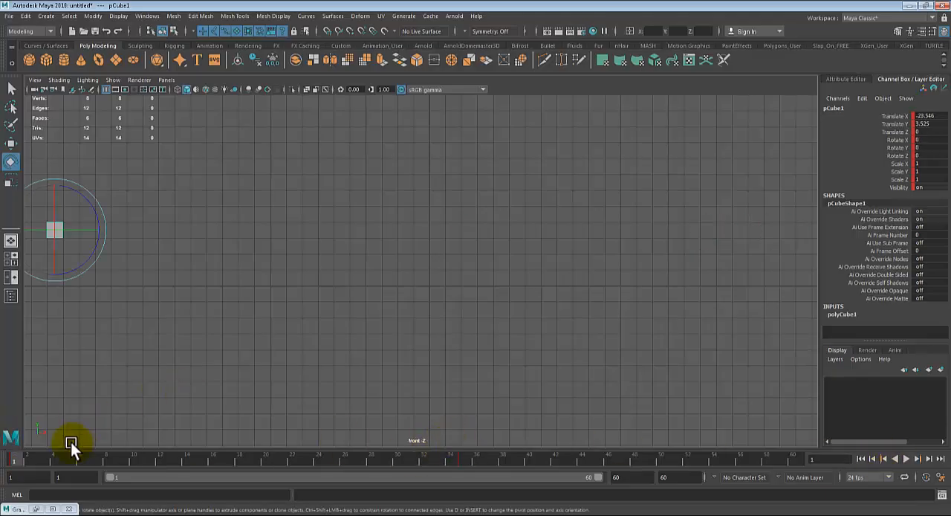
{"action": "key", "text": "alt+v"}
{"action": "left_click_drag", "start_coordinate": [371, 450], "coordinate": [9, 449]}
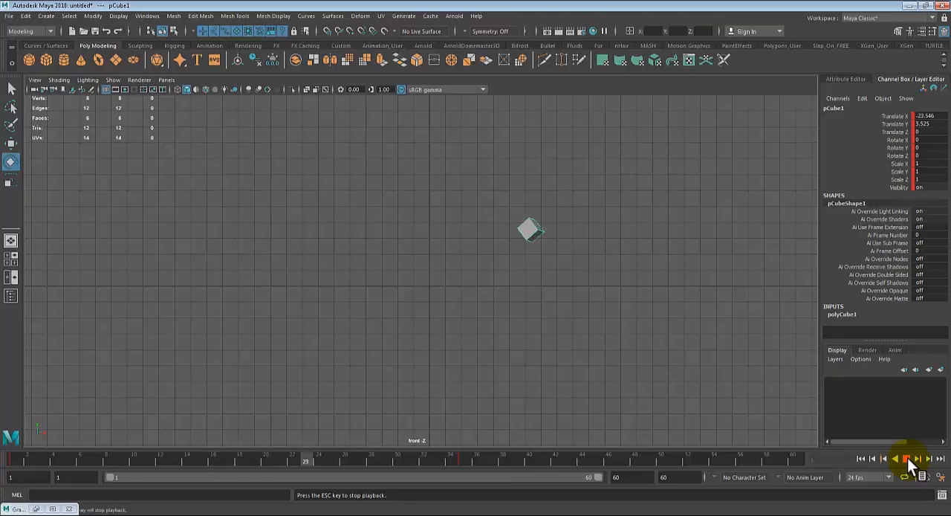
{"action": "left_click", "coordinate": [907, 457]}
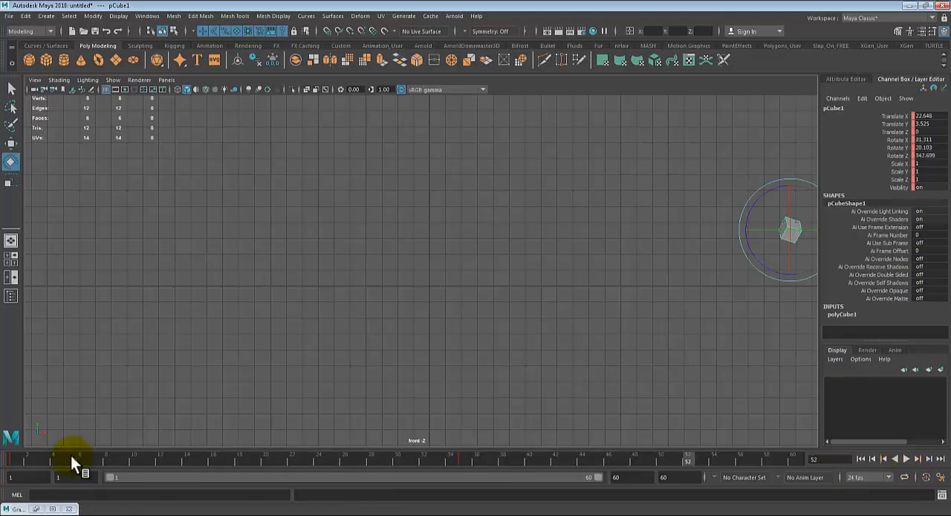
- Set the playback speed to Play Every Frame, Free and play the animation from frame 1
{"action": "left_click", "coordinate": [11, 458]}
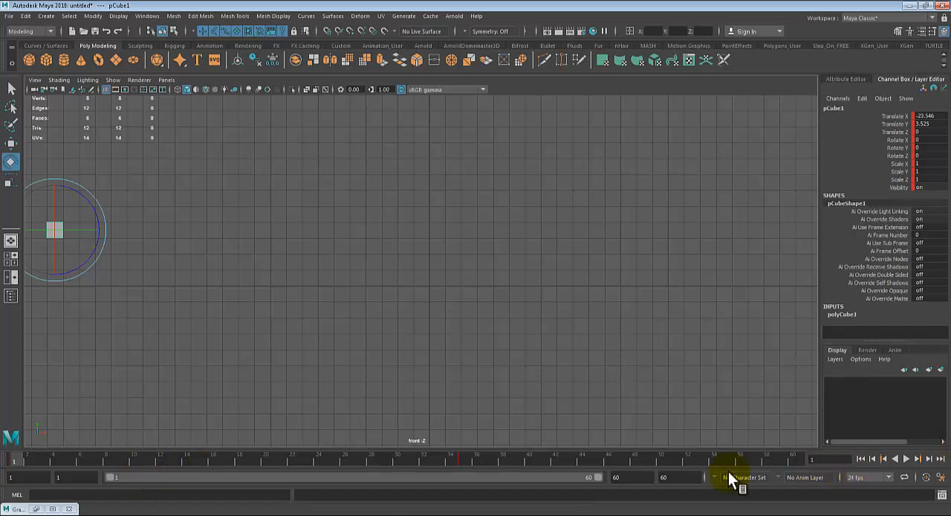
{"action": "right_click", "coordinate": [197, 460]}
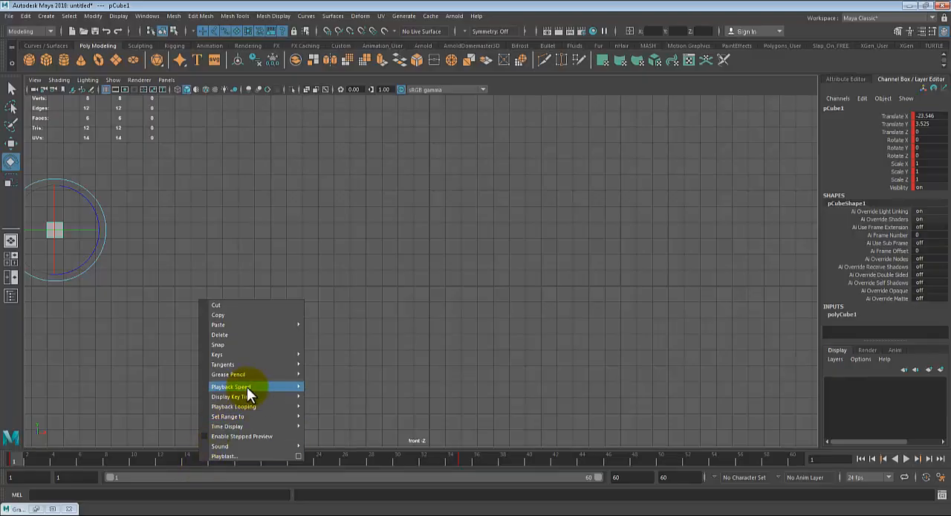
{"action": "mouse_move", "coordinate": [248, 386]}
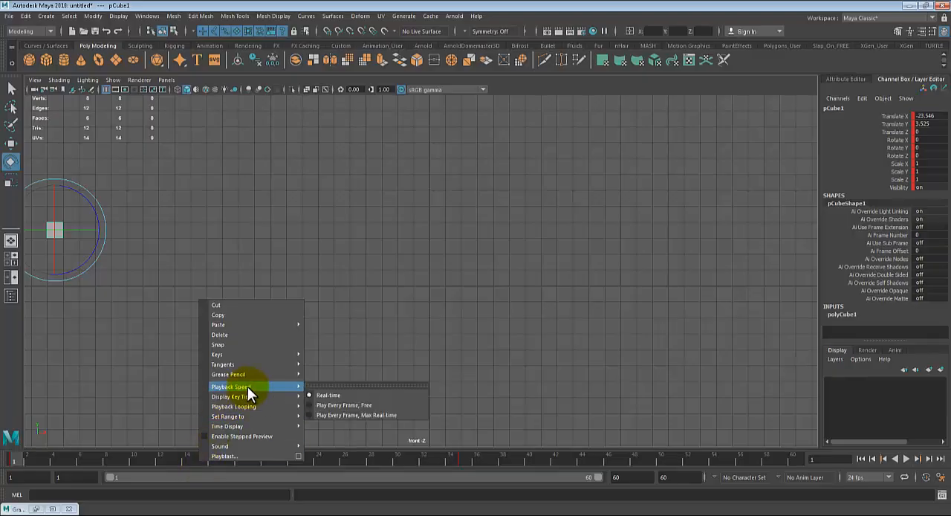
{"action": "left_click", "coordinate": [325, 406]}
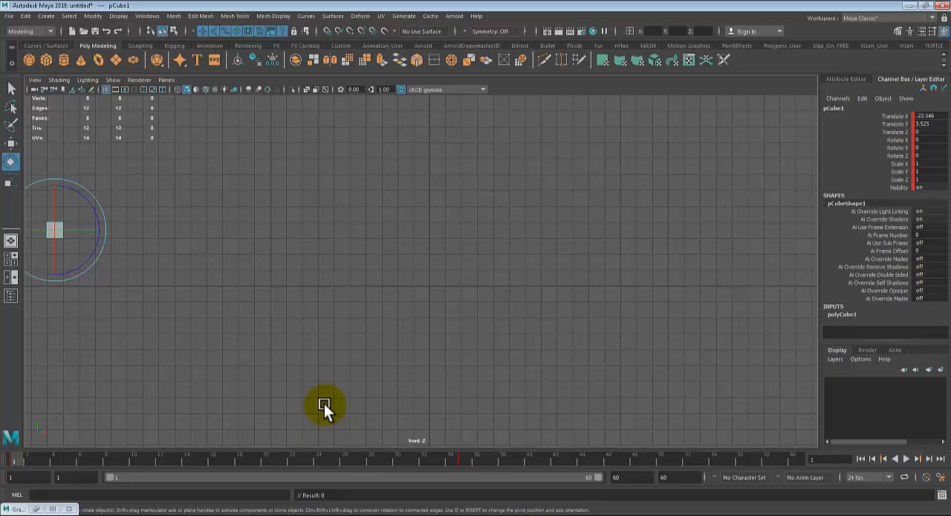
{"action": "left_click", "coordinate": [905, 458]}
{"action": "left_click", "coordinate": [906, 458]}
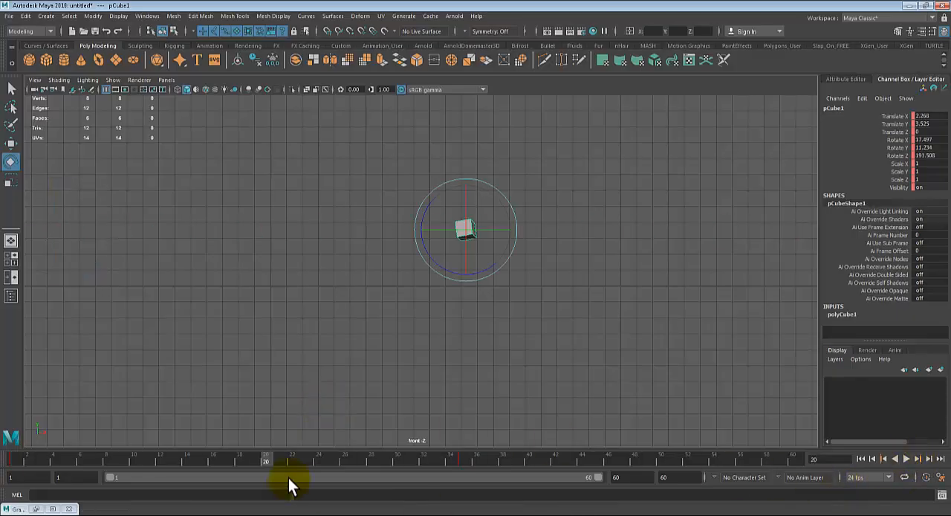
- Set the playback speed to Real-time and play the animation from frame 1
{"action": "right_click", "coordinate": [206, 465]}
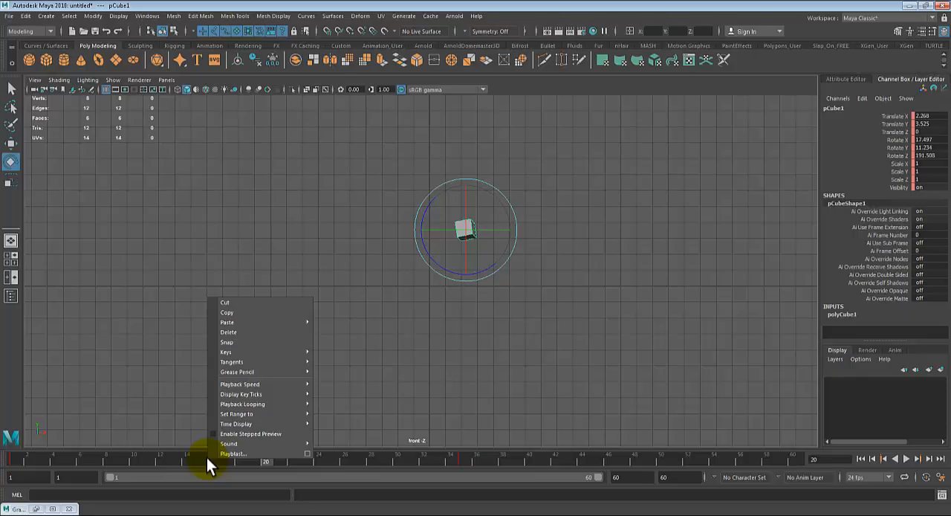
{"action": "mouse_move", "coordinate": [253, 383]}
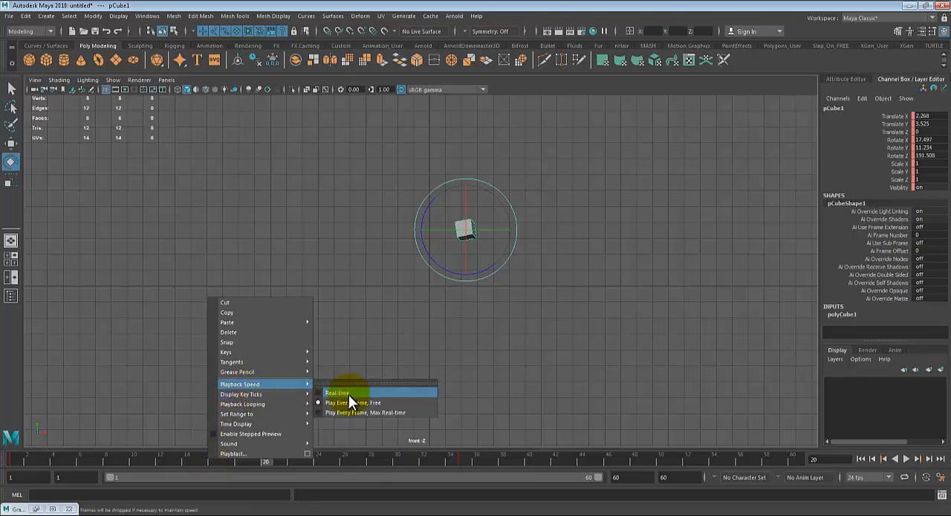
{"action": "left_click", "coordinate": [348, 394]}
{"action": "left_click", "coordinate": [64, 460]}
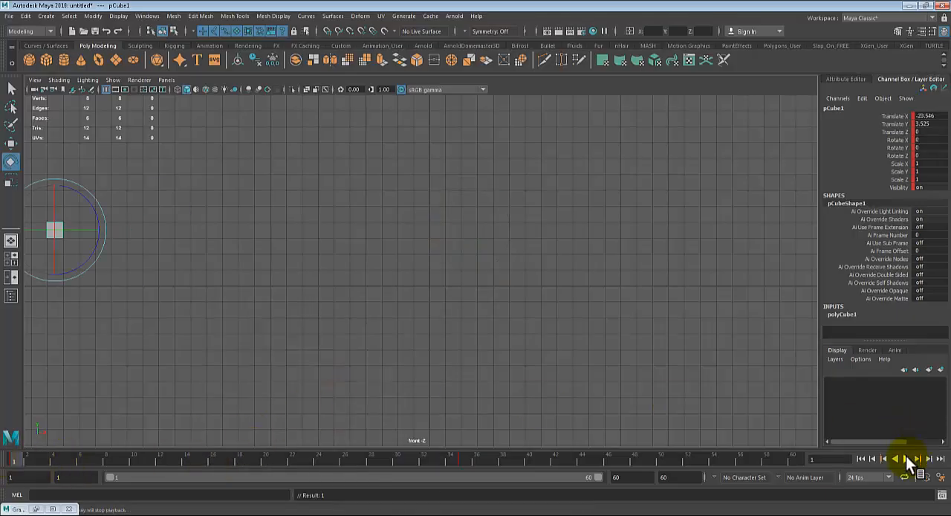
{"action": "left_click", "coordinate": [906, 459]}
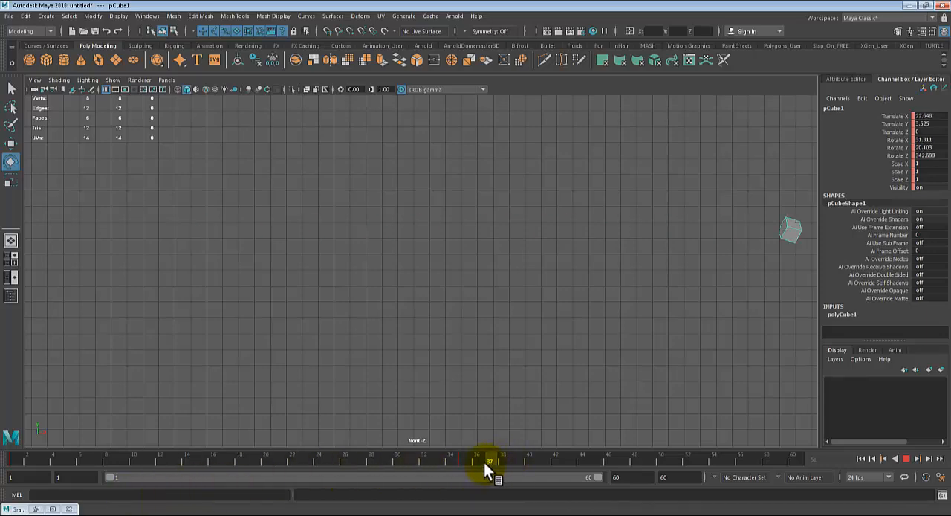
{"action": "key", "text": "Escape"}
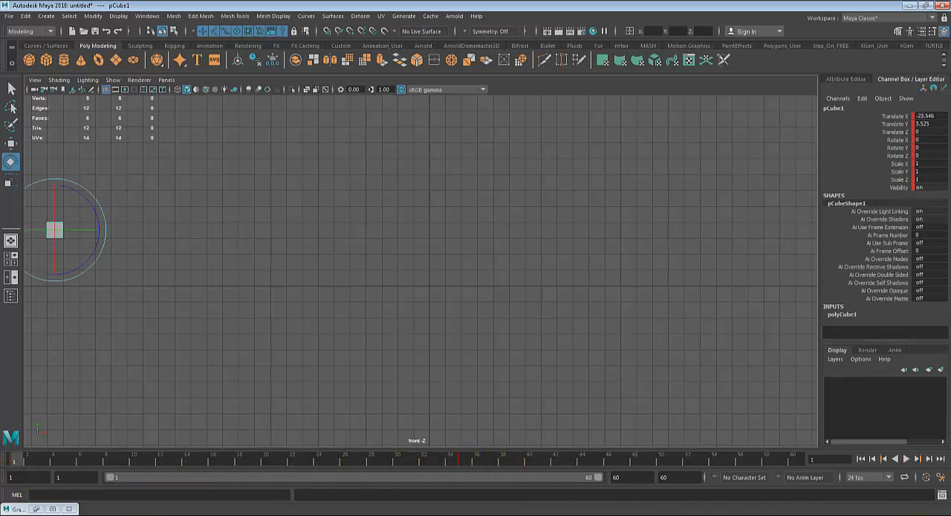
{"action": "left_click", "coordinate": [907, 457]}
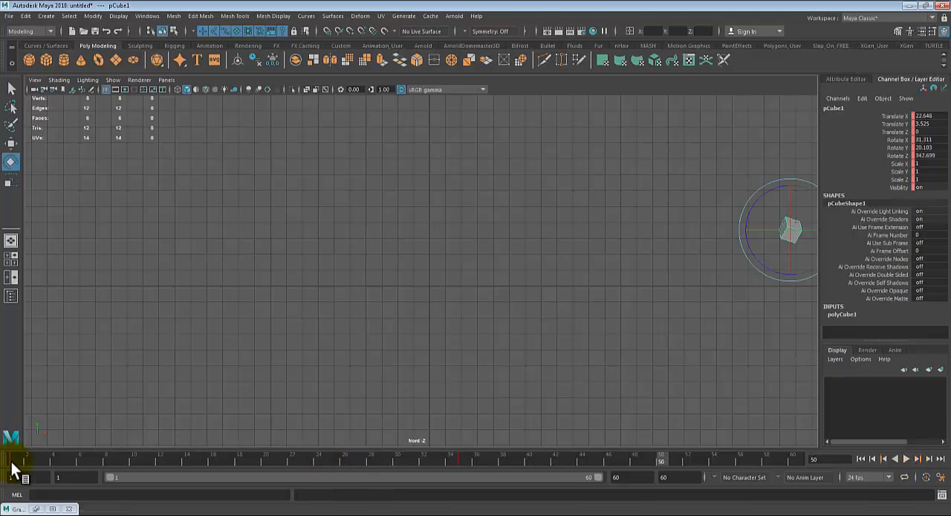
- Select the cube's keyframe at frame 35 in the timeline and move it to frame 18
{"action": "mouse_move", "coordinate": [451, 495]}
{"action": "left_mouse_down"}
{"action": "mouse_move", "coordinate": [466, 494]}
{"action": "mouse_move", "coordinate": [420, 442]}
{"action": "mouse_move", "coordinate": [477, 453]}
{"action": "mouse_move", "coordinate": [239, 458]}
{"action": "mouse_move", "coordinate": [463, 472]}
{"action": "mouse_move", "coordinate": [234, 462]}
{"action": "mouse_move", "coordinate": [465, 462]}
{"action": "left_mouse_up"}
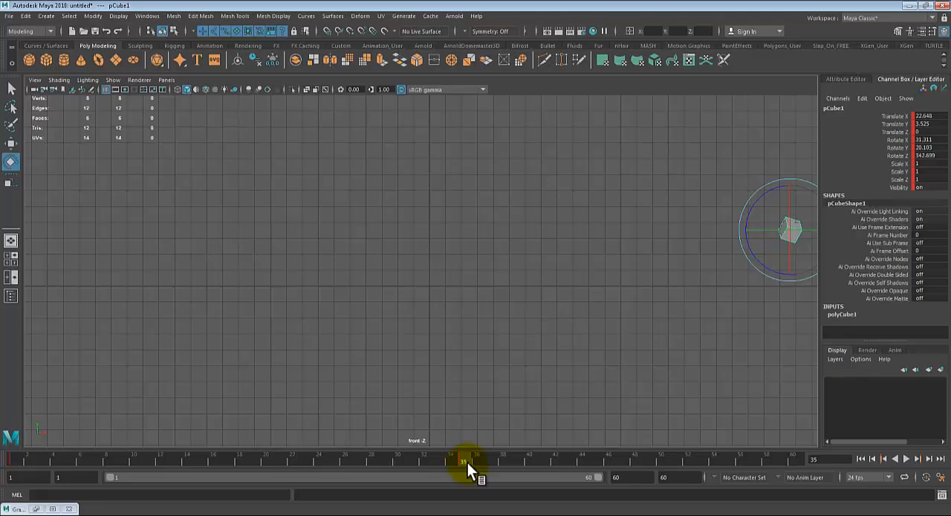
{"action": "key", "text": "alt+v"}
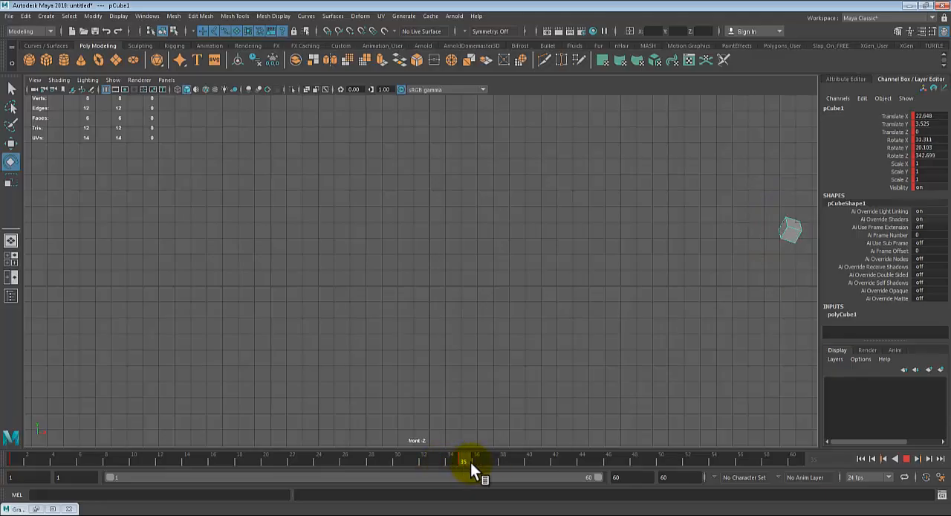
{"action": "left_click_drag", "start_coordinate": [470, 462], "coordinate": [452, 459]}
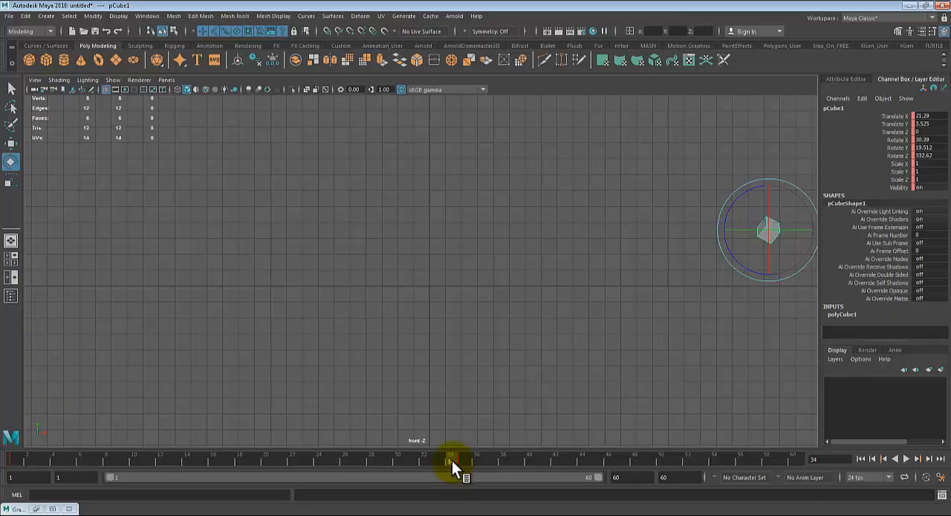
{"action": "key", "text": "alt+v"}
{"action": "left_click", "coordinate": [460, 462]}
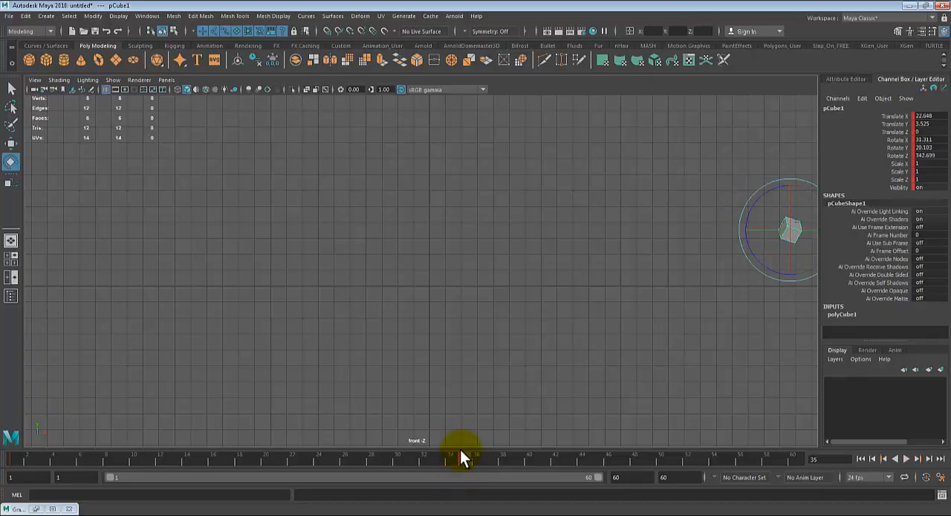
{"action": "mouse_move", "coordinate": [455, 458]}
{"action": "left_mouse_down"}
{"action": "mouse_move", "coordinate": [447, 460]}
{"action": "mouse_move", "coordinate": [463, 464]}
{"action": "left_mouse_up"}
{"action": "left_click", "coordinate": [465, 459], "text": "shift"}
{"action": "left_click_drag", "start_coordinate": [462, 463], "coordinate": [451, 462]}
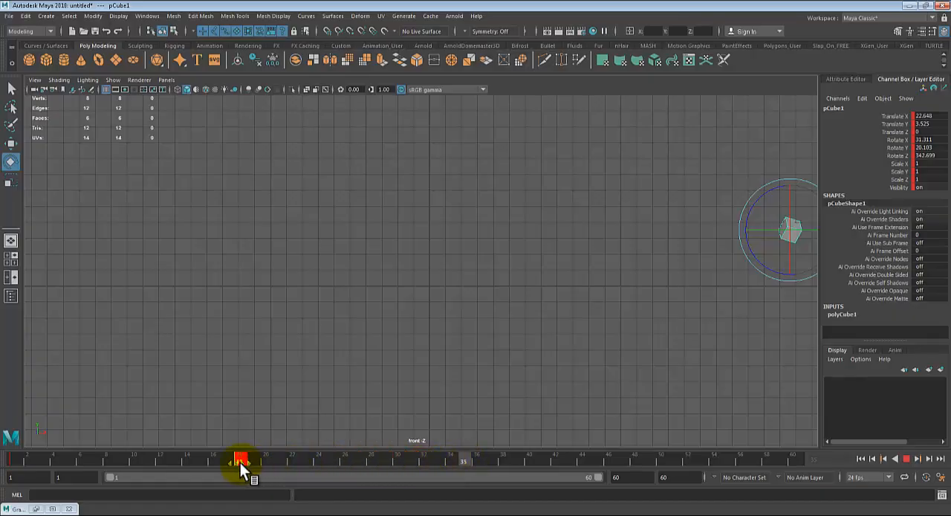
- Play back the retimed animation from frame 1, stop it and return to frame 1
{"action": "left_click_drag", "start_coordinate": [205, 457], "coordinate": [2, 452]}
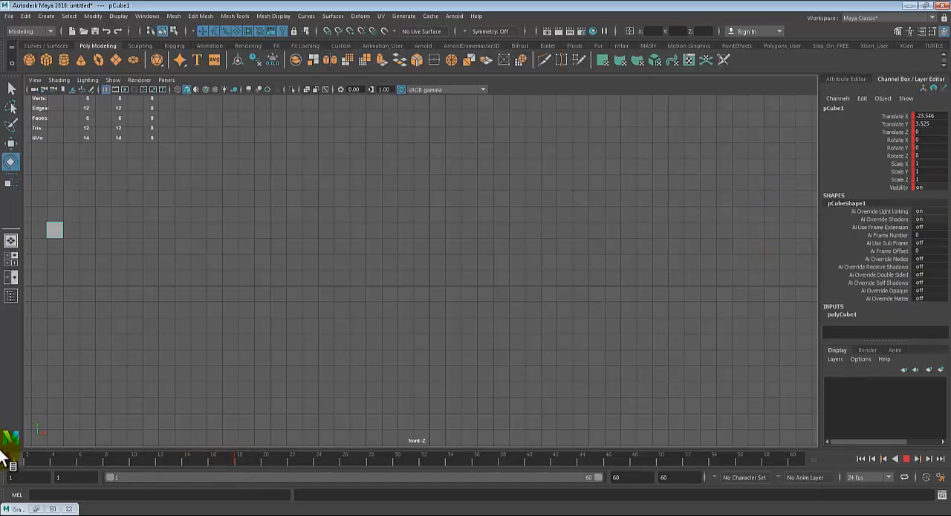
{"action": "left_click", "coordinate": [908, 457]}
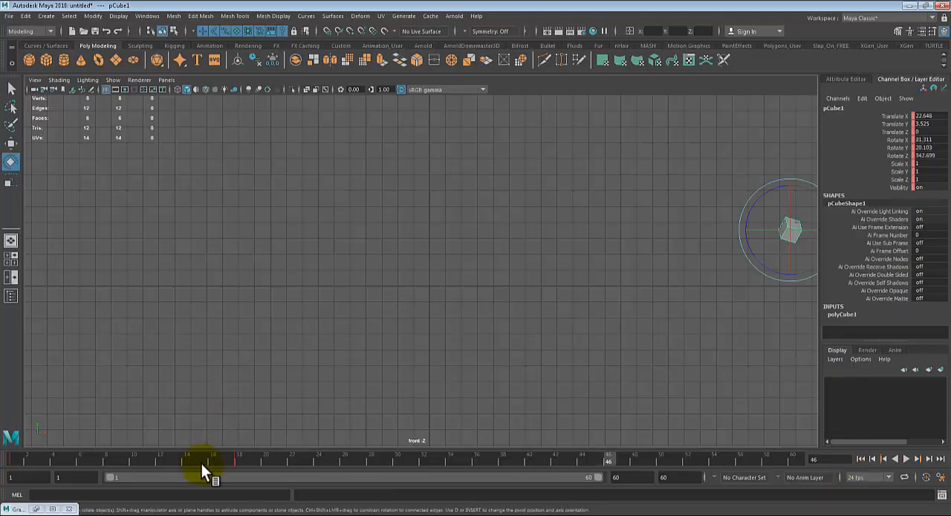
{"action": "left_click_drag", "start_coordinate": [201, 464], "coordinate": [6, 454]}
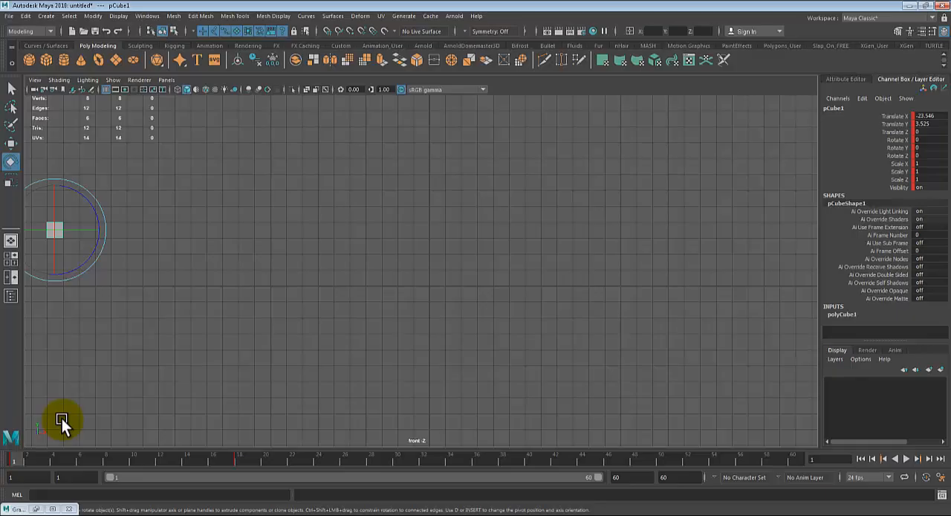
- Play the cube animation from frame 1 once more and return to frame 1
{"action": "left_click_drag", "start_coordinate": [38, 459], "coordinate": [2, 483]}
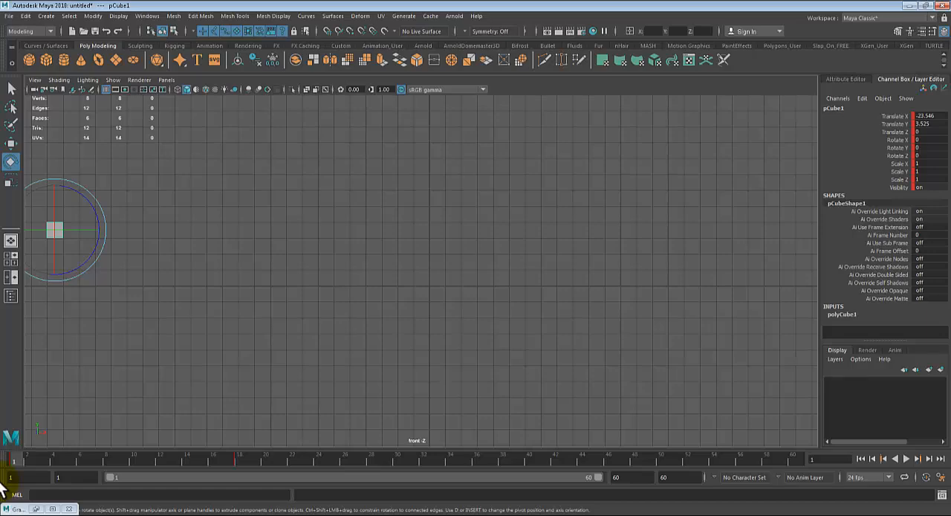
{"action": "key", "text": "alt+v"}
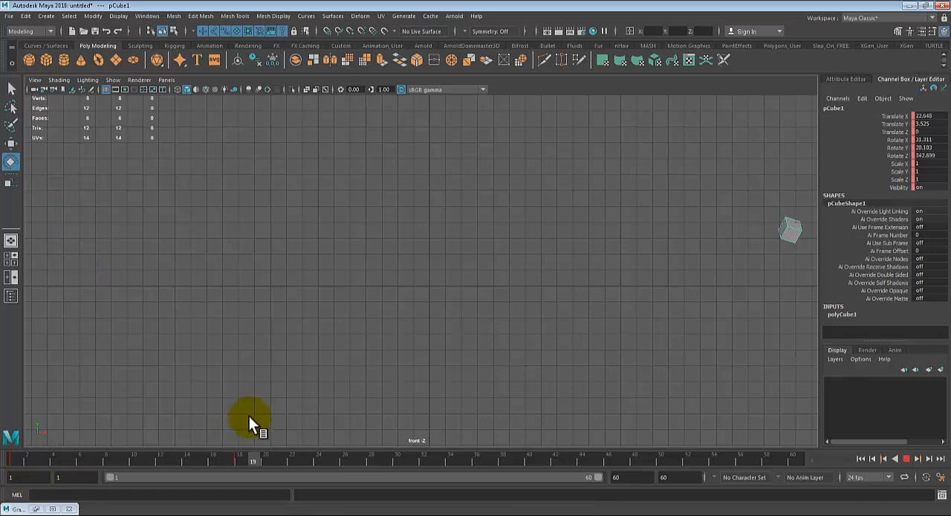
{"action": "left_click", "coordinate": [12, 453]}
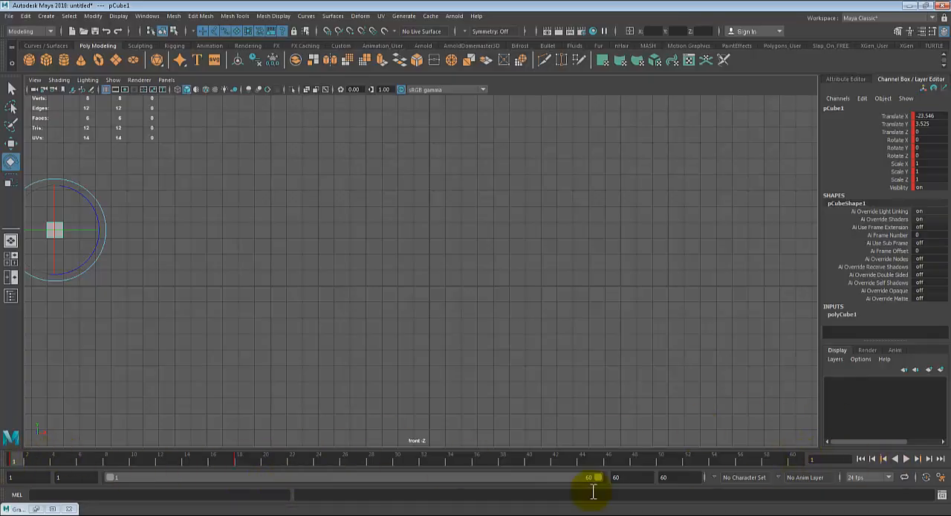
- Select the cube's keyframe at frame 18 in the timeline and move it to frame 60
{"action": "left_click", "coordinate": [236, 459]}
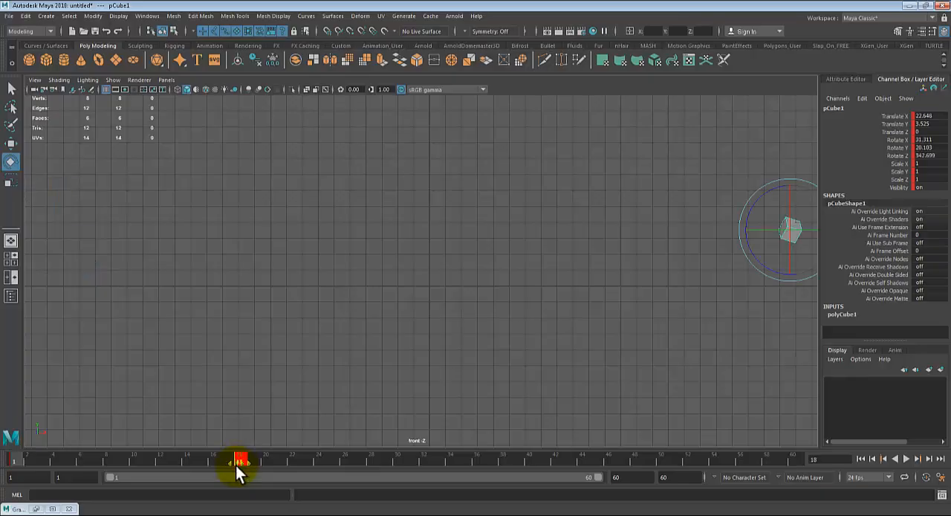
{"action": "left_click", "coordinate": [304, 459]}
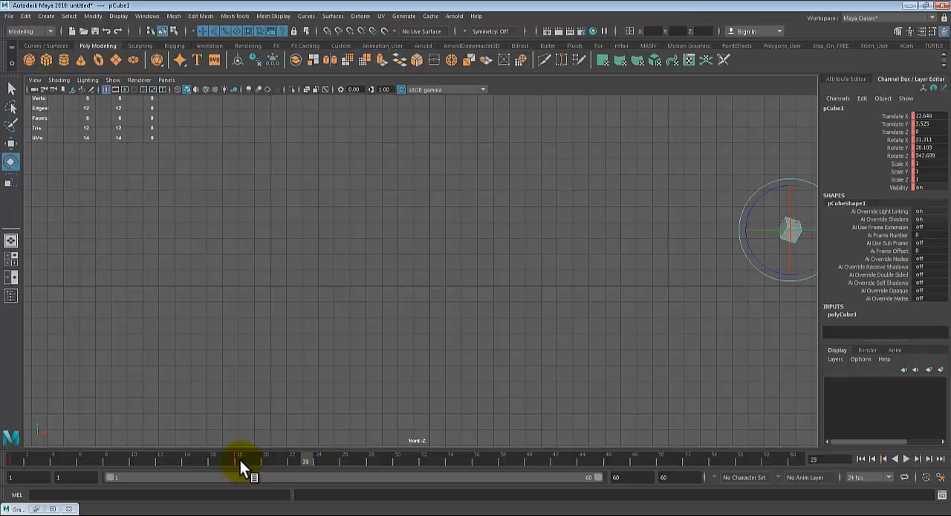
{"action": "left_click", "coordinate": [239, 459], "text": "shift"}
{"action": "left_click_drag", "start_coordinate": [239, 462], "coordinate": [806, 478]}
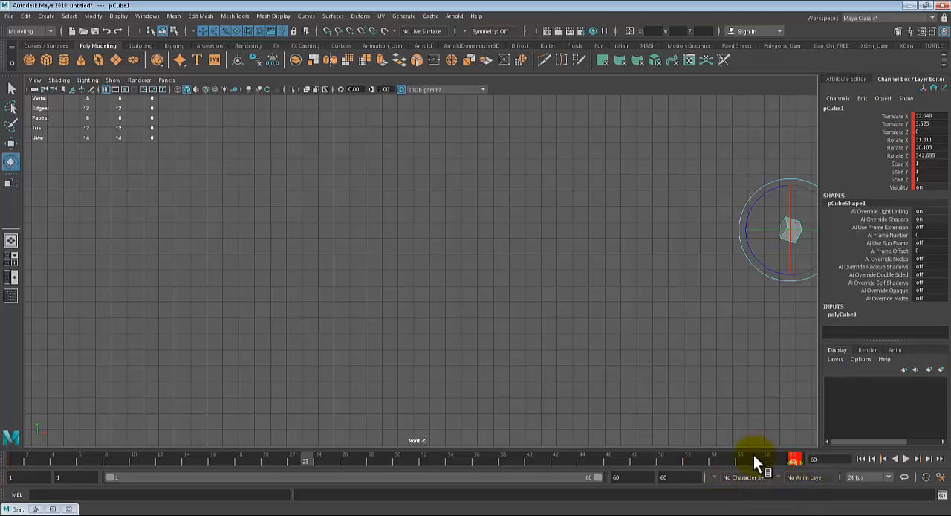
- Play the slowed animation from frame 1, stop it and undo the keyframe's move to frame 60
{"action": "left_click_drag", "start_coordinate": [753, 456], "coordinate": [75, 463]}
{"action": "left_click", "coordinate": [908, 458]}
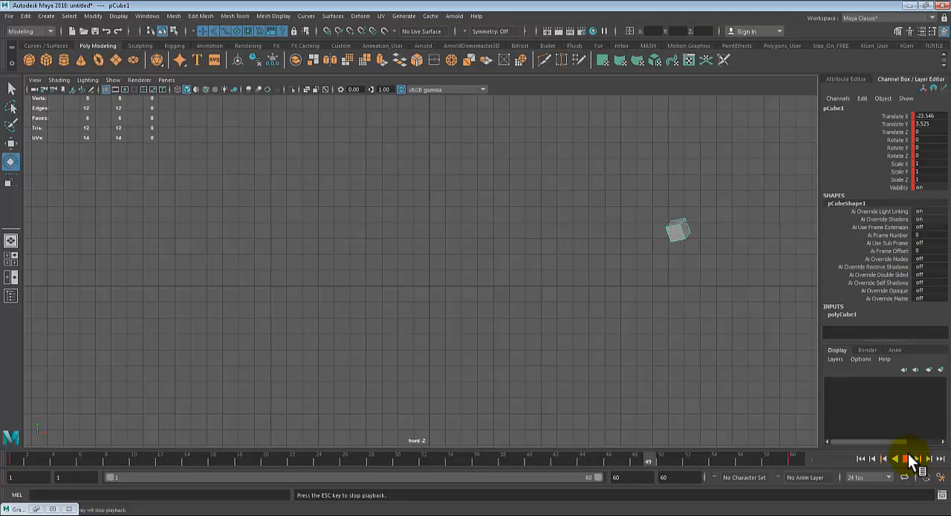
{"action": "left_click", "coordinate": [908, 458]}
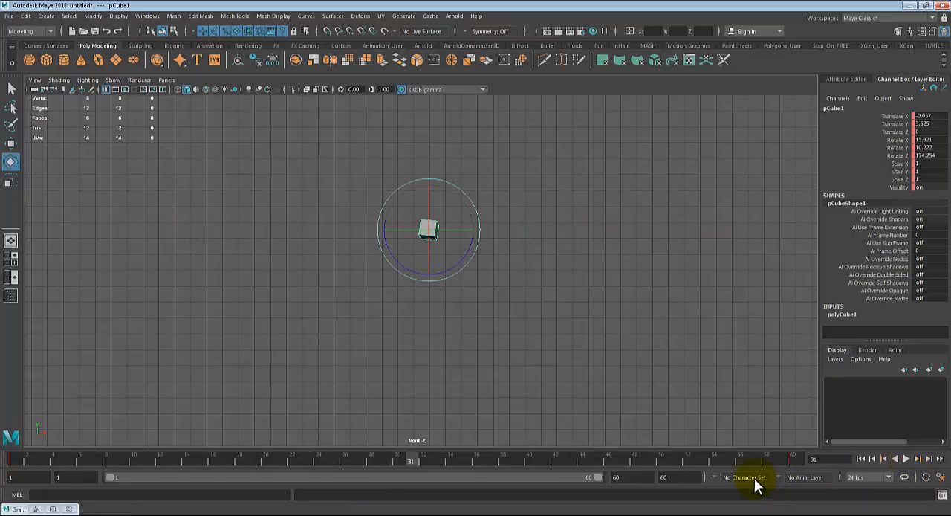
{"action": "key", "text": "ctrl+z"}
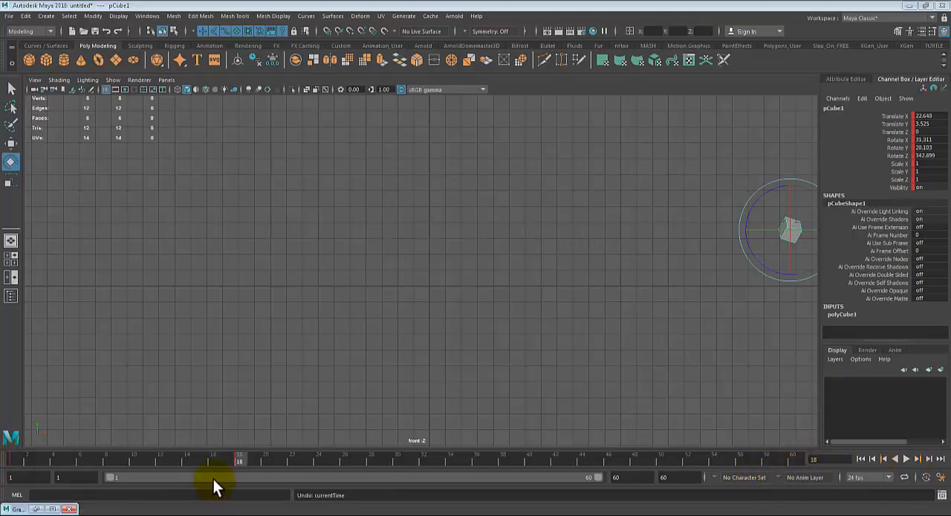
- Play back the animation with its end keyframe at frame 18, starting from frame 1, and stop it
{"action": "left_click_drag", "start_coordinate": [235, 462], "coordinate": [12, 461]}
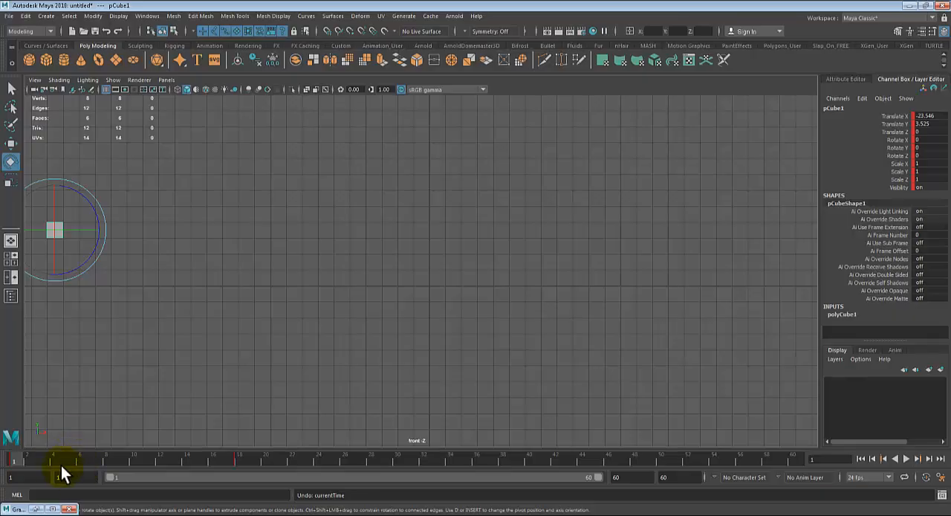
{"action": "key", "text": "alt+v"}
{"action": "left_click_drag", "start_coordinate": [203, 471], "coordinate": [9, 505]}
{"action": "key", "text": "alt+v"}
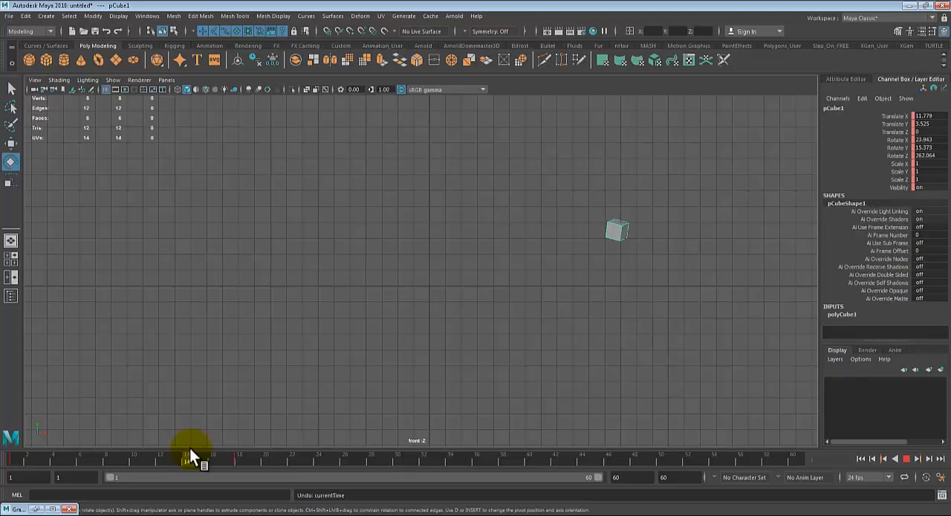
{"action": "left_click", "coordinate": [190, 450]}
- Delete the cube's keyframes across frames 1 to 18 and undo the deletion
{"action": "left_click_drag", "start_coordinate": [239, 458], "coordinate": [13, 459], "text": "shift"}
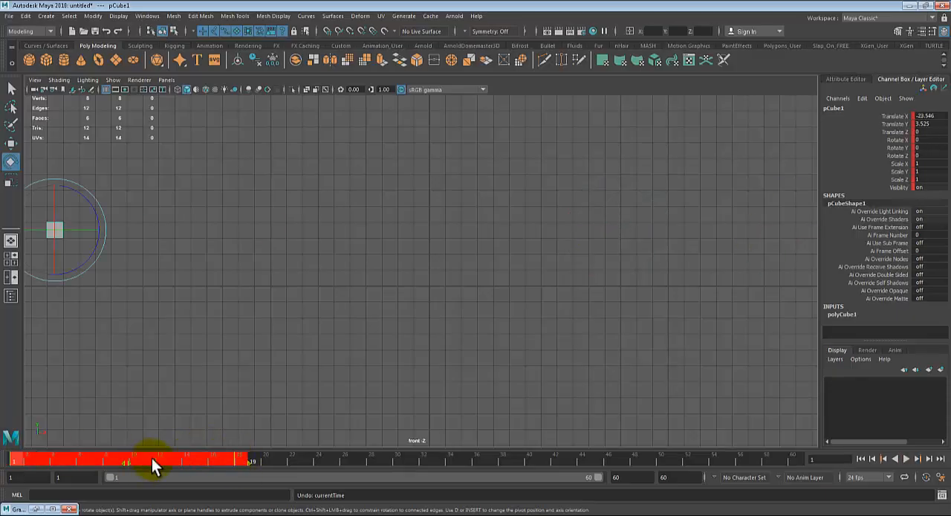
{"action": "right_click_drag", "start_coordinate": [151, 458], "coordinate": [186, 271]}
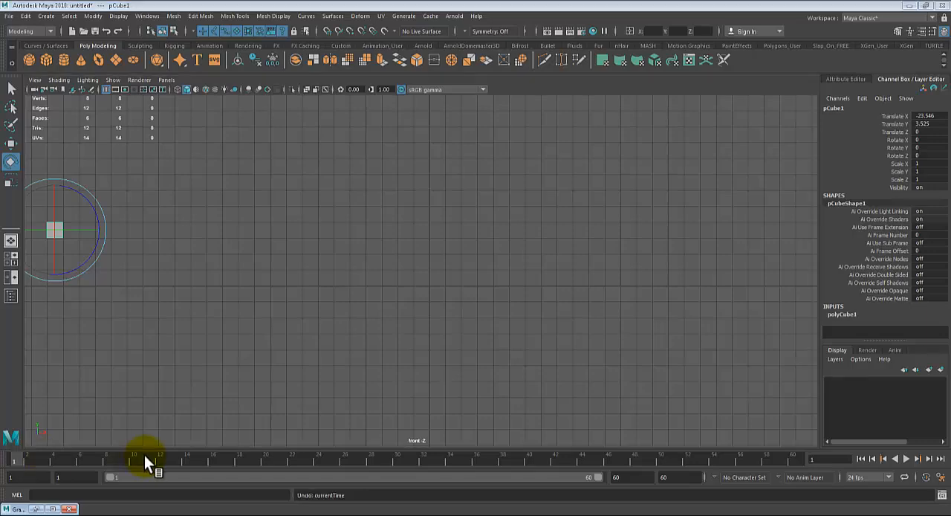
{"action": "key", "text": "ctrl+z"}
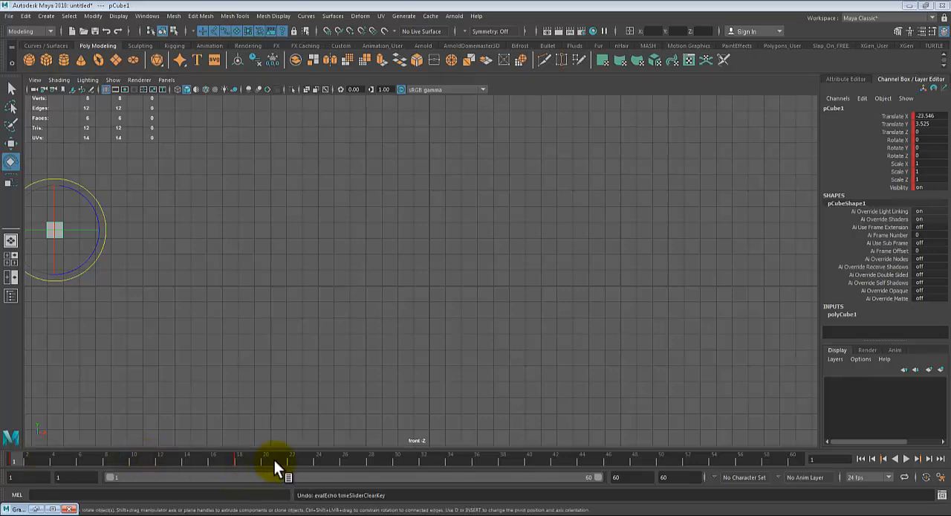
- Set extra keyframes on the cube at frames 22, 24, 28 and 34
{"action": "left_click_drag", "start_coordinate": [275, 460], "coordinate": [13, 449], "text": "shift"}
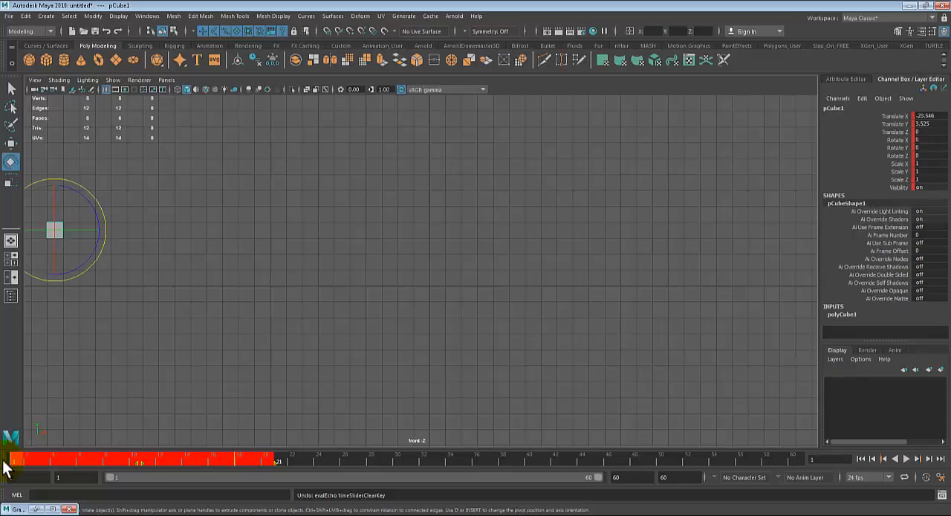
{"action": "right_click_drag", "start_coordinate": [77, 459], "coordinate": [99, 332]}
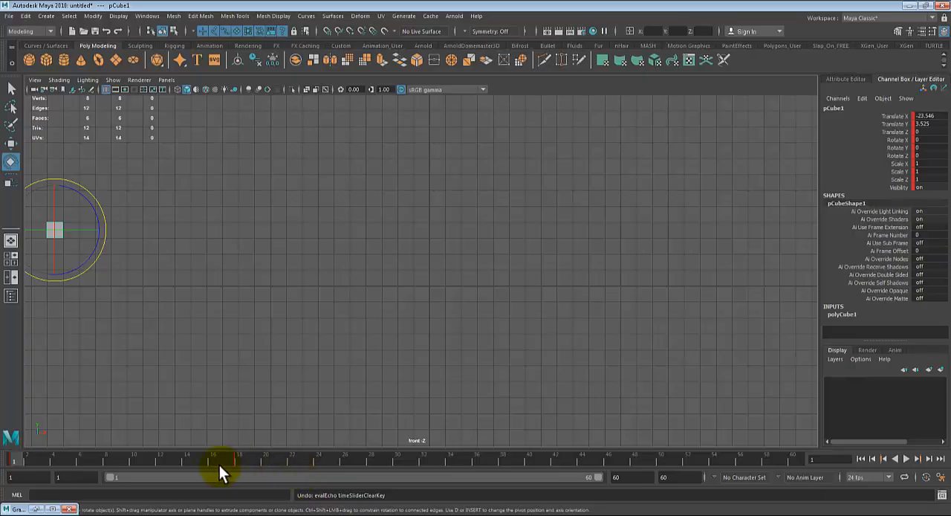
{"action": "left_click_drag", "start_coordinate": [219, 465], "coordinate": [453, 465]}
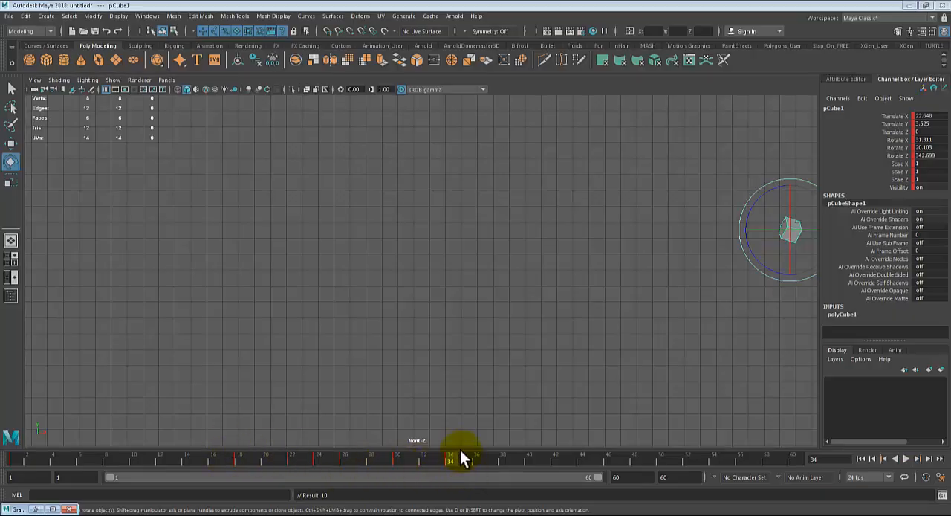
- Select the cube's keyframes from frame 17 to 34, shift the range to start at frame 33 and delete them
{"action": "left_click_drag", "start_coordinate": [459, 454], "coordinate": [225, 454], "text": "shift"}
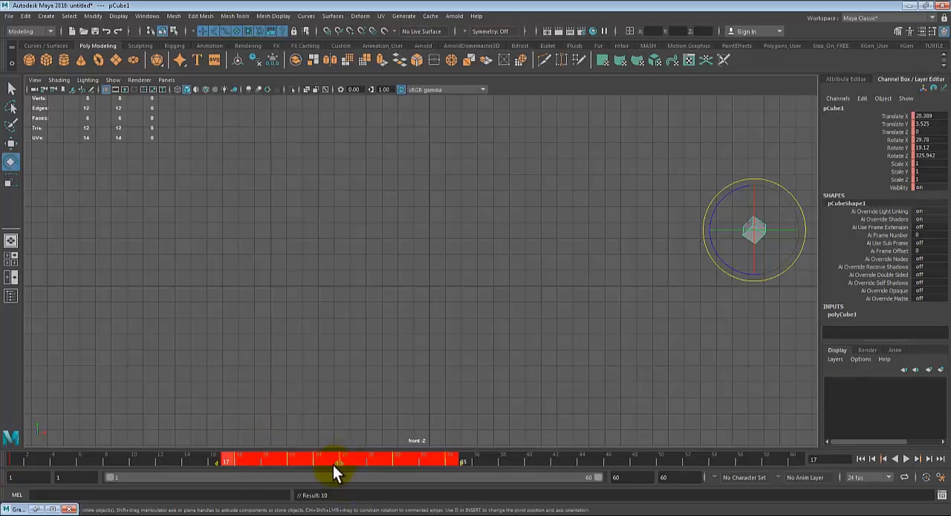
{"action": "left_click_drag", "start_coordinate": [337, 462], "coordinate": [548, 438]}
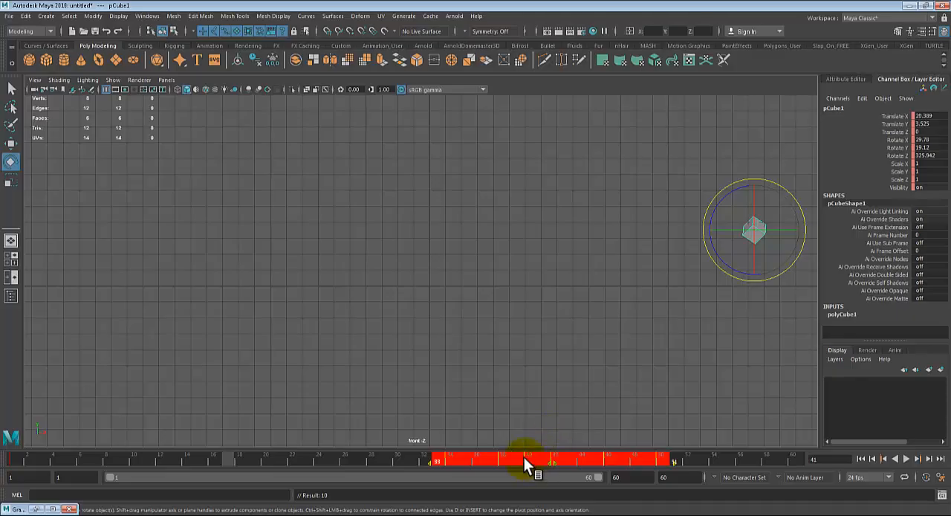
{"action": "right_click", "coordinate": [495, 460]}
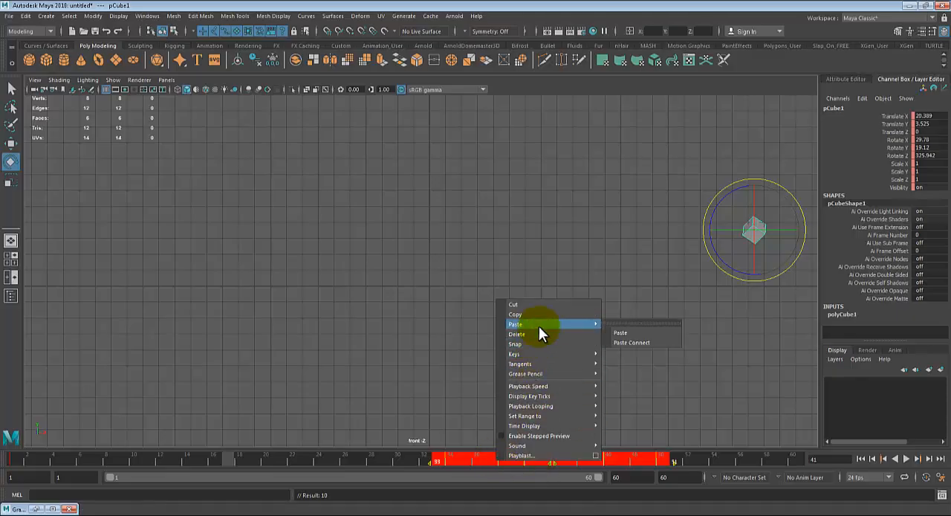
{"action": "left_click", "coordinate": [539, 334]}
{"action": "key", "text": "alt+v"}
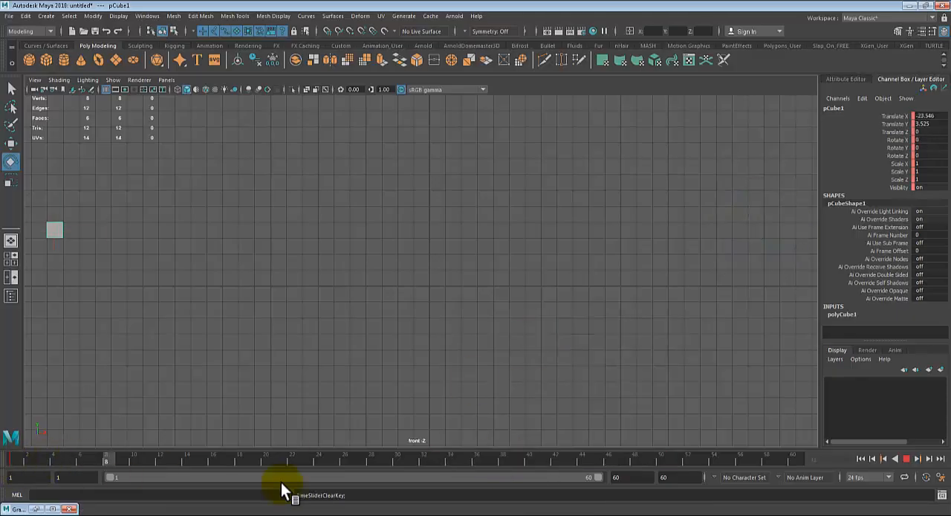
- At frame 30, move the cube along X to the far side of the front view and set a keyframe
{"action": "left_click_drag", "start_coordinate": [0, 446], "coordinate": [400, 470]}
{"action": "key", "text": "w"}
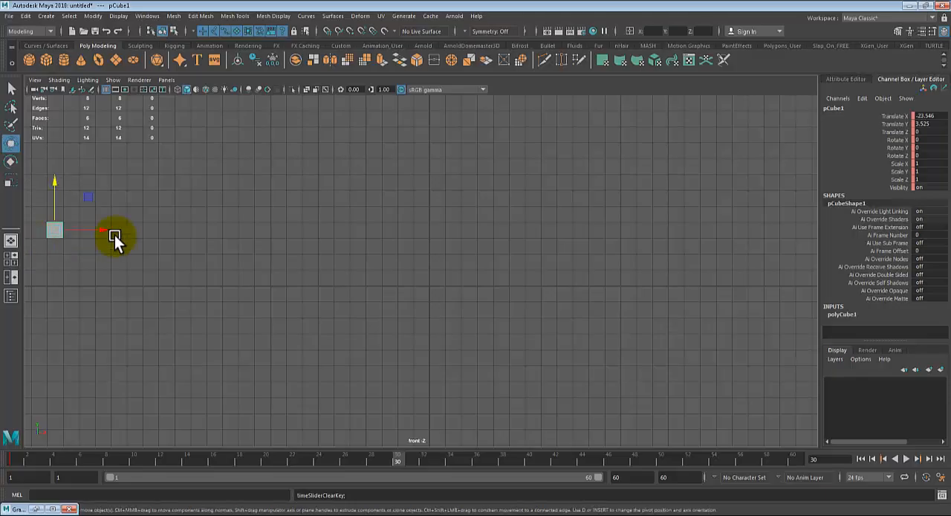
{"action": "left_click_drag", "start_coordinate": [102, 227], "coordinate": [834, 306]}
{"action": "key", "text": "s"}
- Play the new 30-frame slide from frame 1 and stop the playback
{"action": "left_click_drag", "start_coordinate": [178, 462], "coordinate": [4, 453]}
{"action": "left_click", "coordinate": [906, 458]}
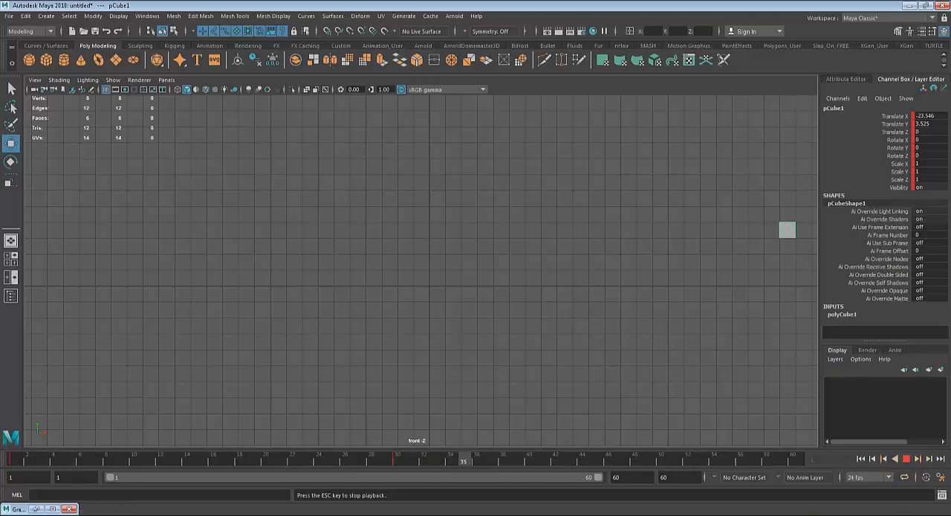
{"action": "left_click", "coordinate": [905, 459]}
{"action": "left_click", "coordinate": [907, 458]}
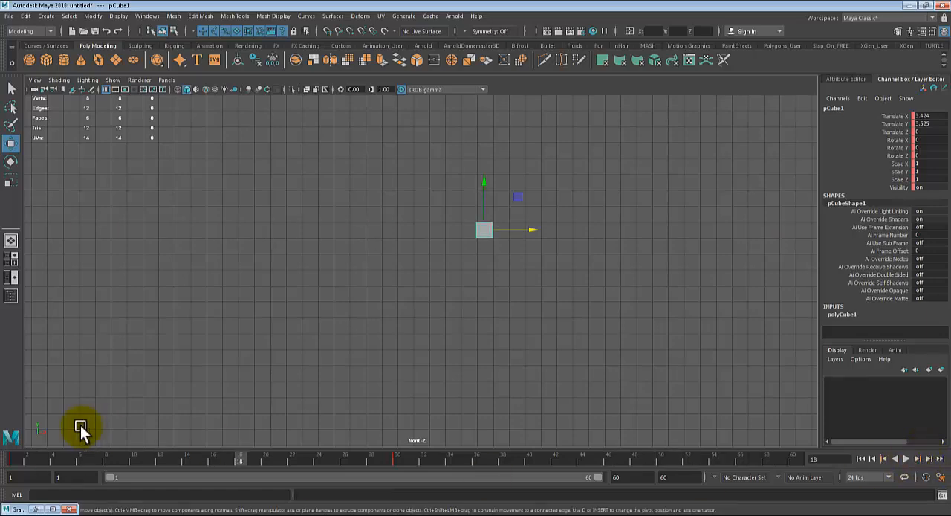
- Check the cube's positions between frames 3 and 30, and play the animation from frame 1
{"action": "left_click_drag", "start_coordinate": [22, 461], "coordinate": [41, 480]}
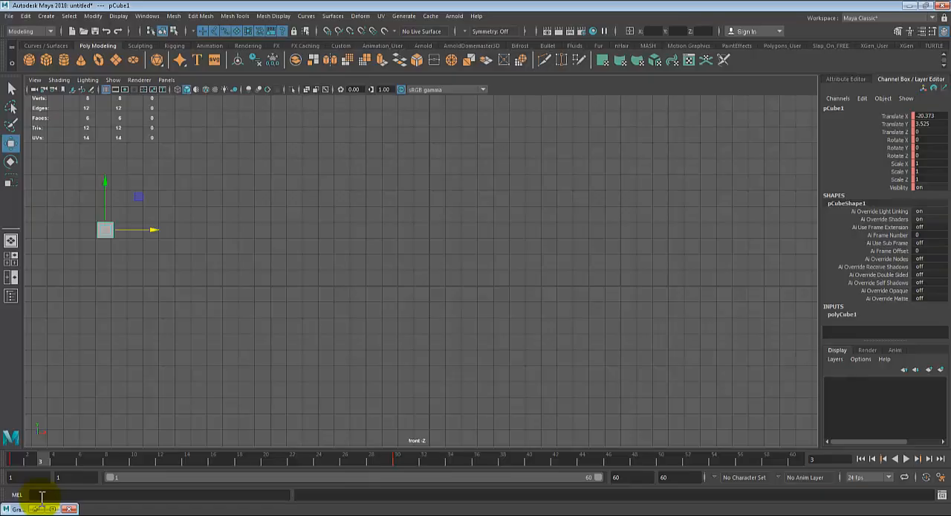
{"action": "left_click_drag", "start_coordinate": [365, 454], "coordinate": [400, 455]}
{"action": "left_click", "coordinate": [12, 457]}
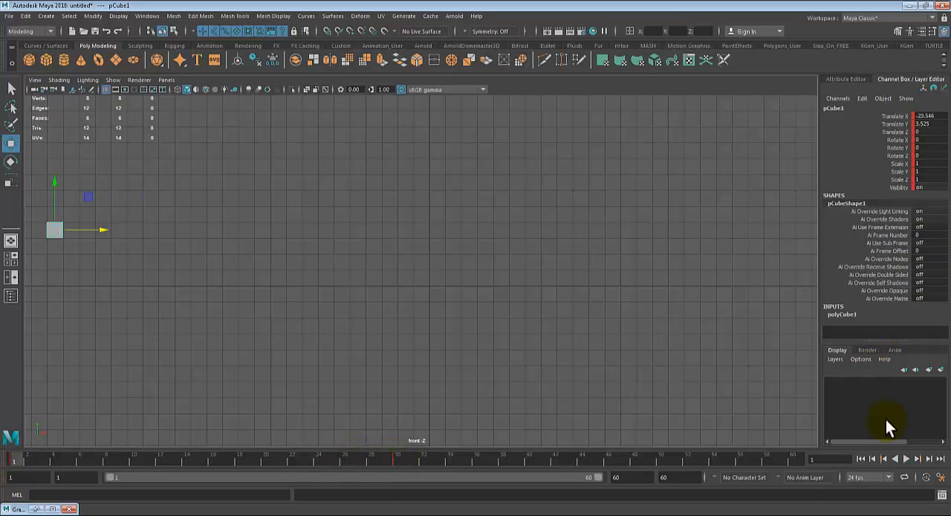
{"action": "left_click", "coordinate": [906, 458]}
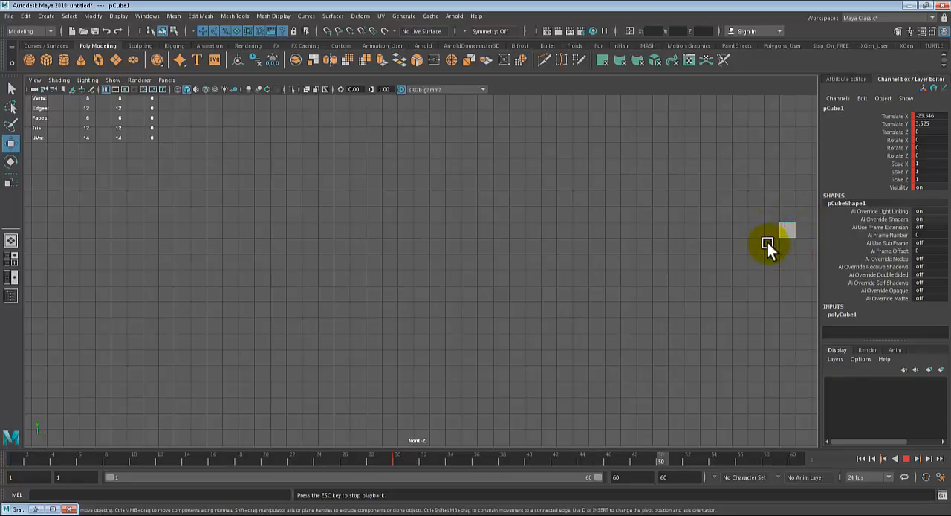
{"action": "left_click", "coordinate": [910, 457]}
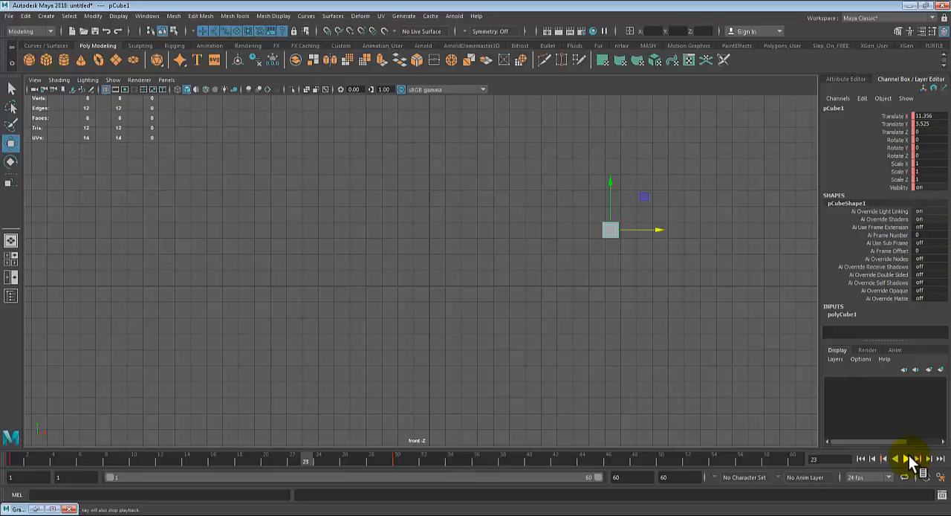
{"action": "left_click", "coordinate": [912, 460]}
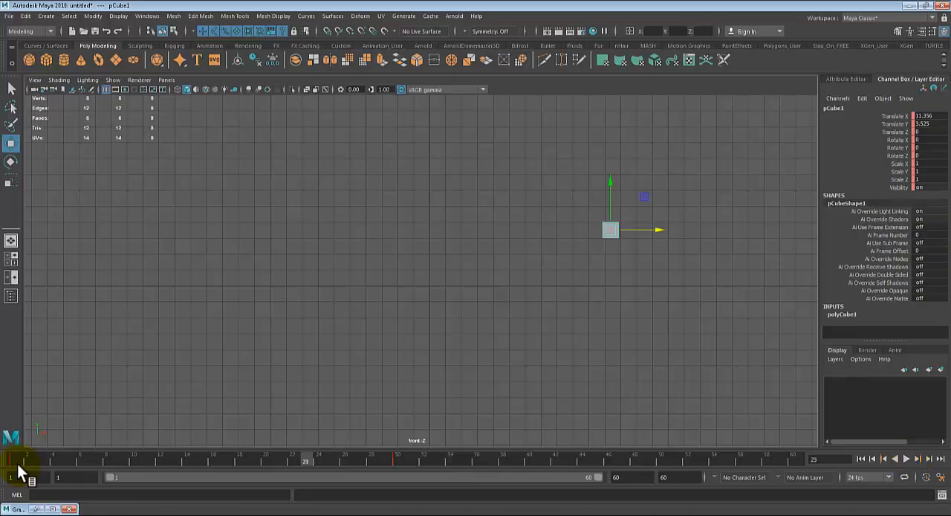
- Scrub through the first frames, replay the cube's slide from frame 1 and stop back at frame 1
{"action": "left_click", "coordinate": [10, 462]}
{"action": "left_click_drag", "start_coordinate": [10, 462], "coordinate": [49, 499]}
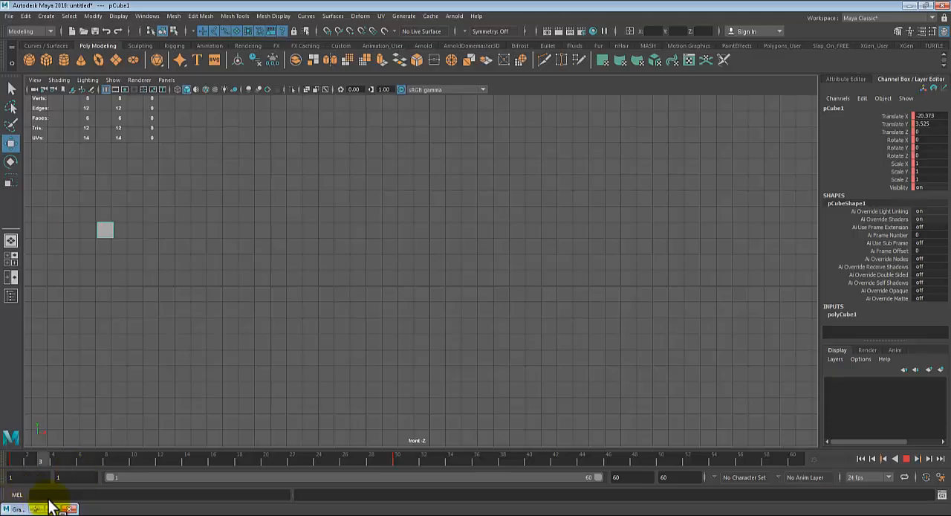
{"action": "left_click_drag", "start_coordinate": [54, 506], "coordinate": [12, 468]}
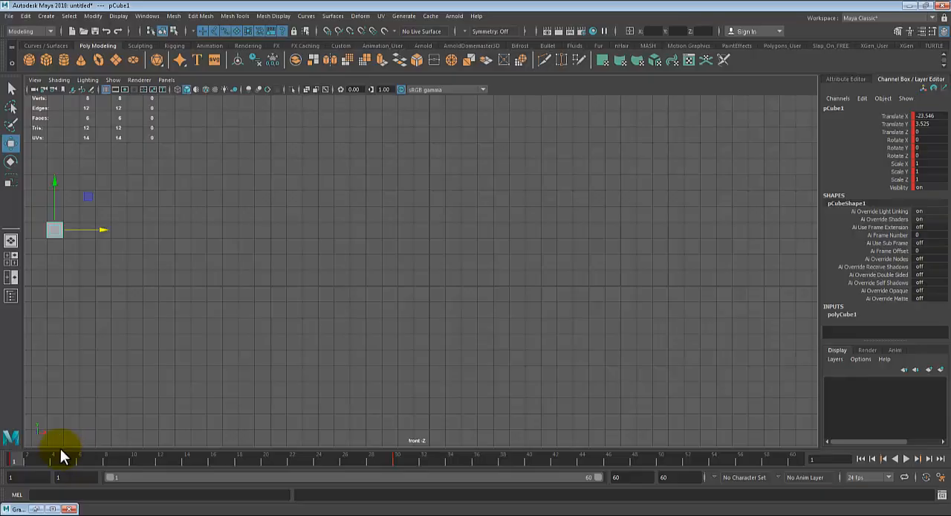
{"action": "left_click_drag", "start_coordinate": [78, 456], "coordinate": [2, 471]}
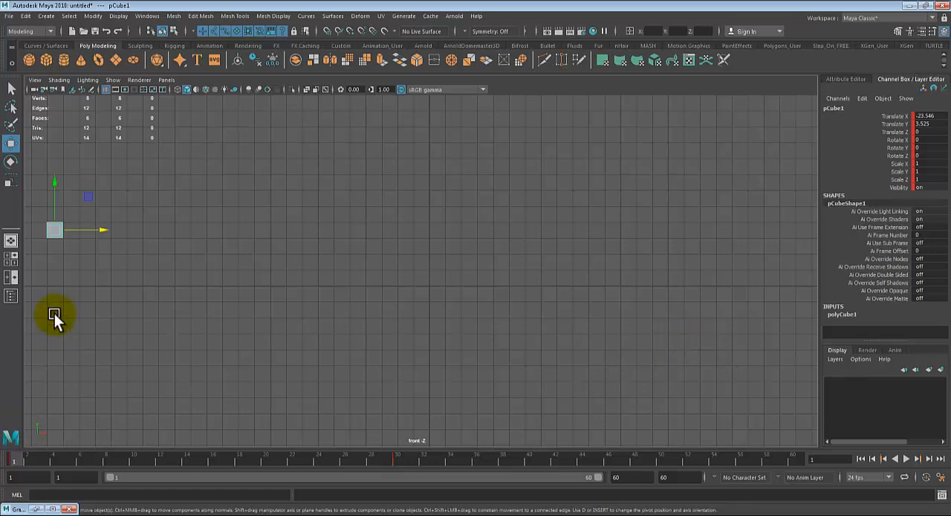
{"action": "key", "text": "alt+v"}
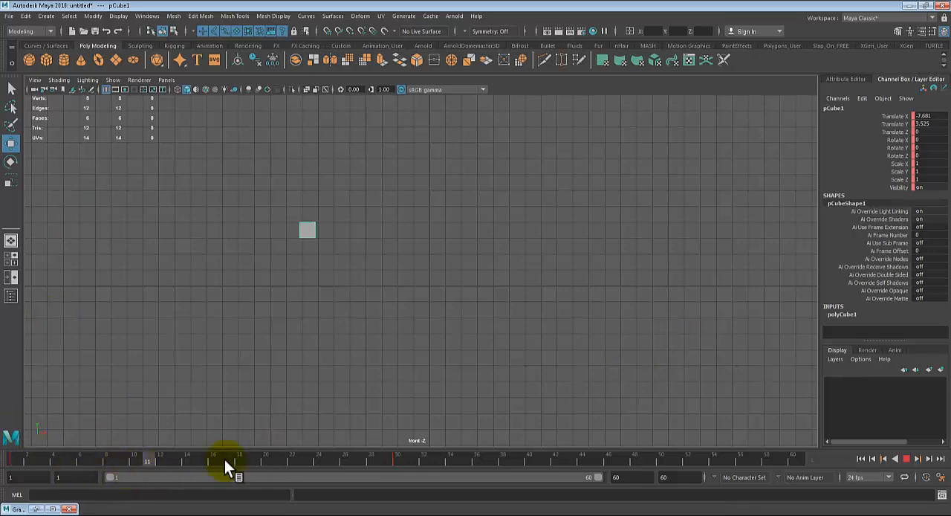
{"action": "key", "text": "Escape"}
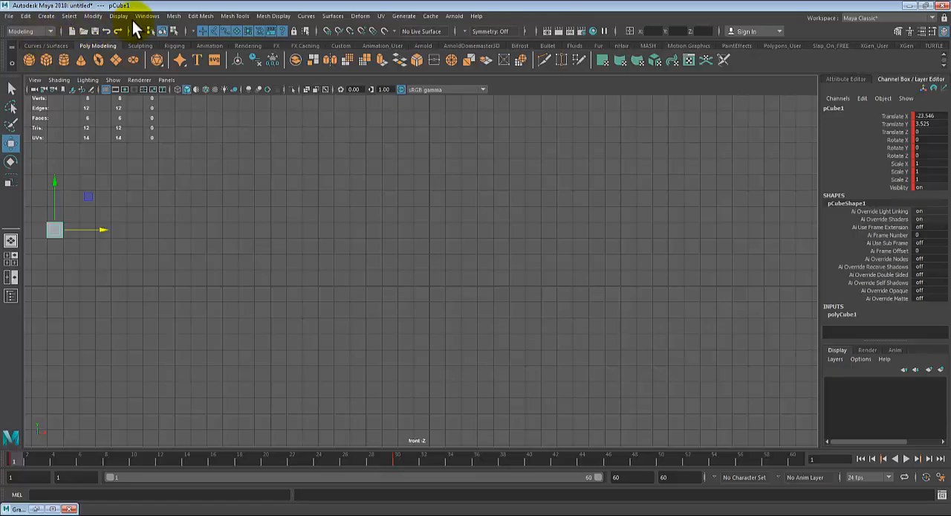
- Open the Graph Editor for the cube and frame all of its animation curves
{"action": "left_click", "coordinate": [147, 16]}
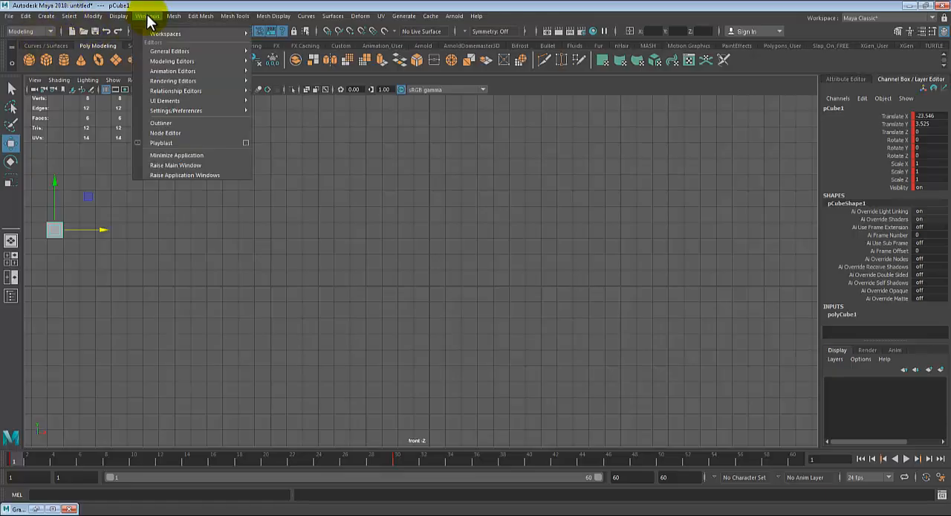
{"action": "mouse_move", "coordinate": [185, 73]}
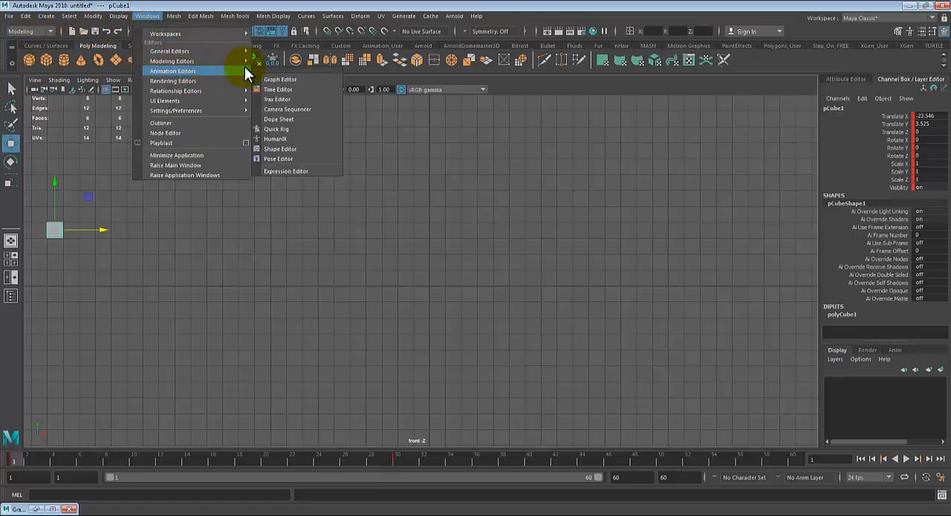
{"action": "left_click", "coordinate": [282, 80]}
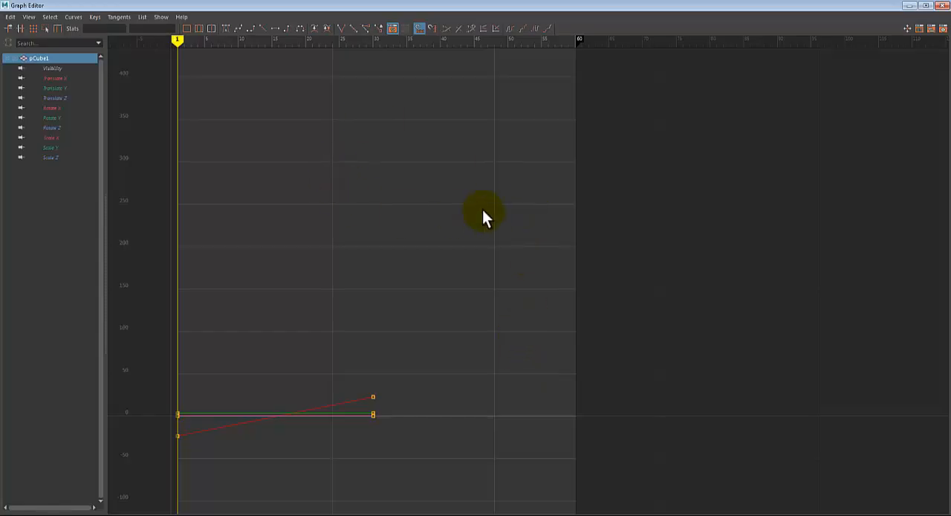
{"action": "key", "text": "a"}
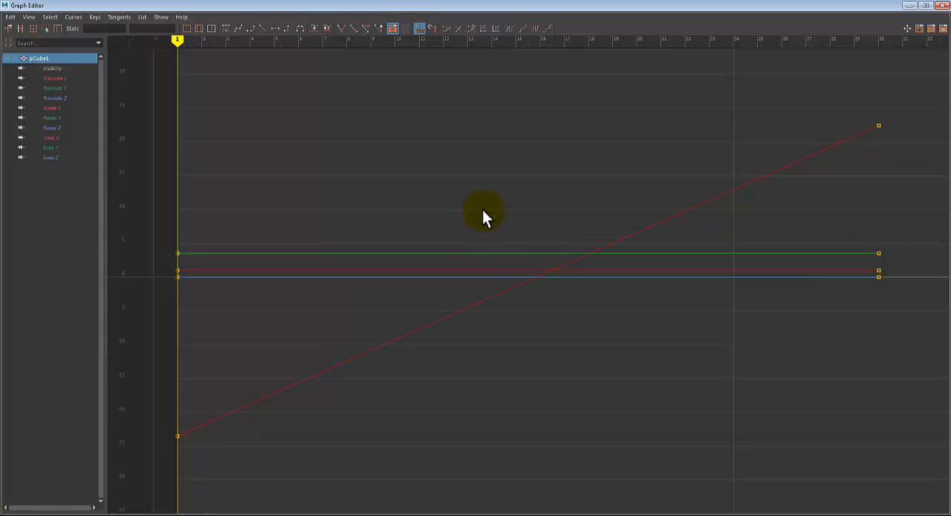
{"action": "scroll", "coordinate": [483, 210], "scroll_direction": "down", "scroll_amount": 12}
{"action": "middle_click_drag", "start_coordinate": [564, 352], "coordinate": [332, 412], "text": "alt"}
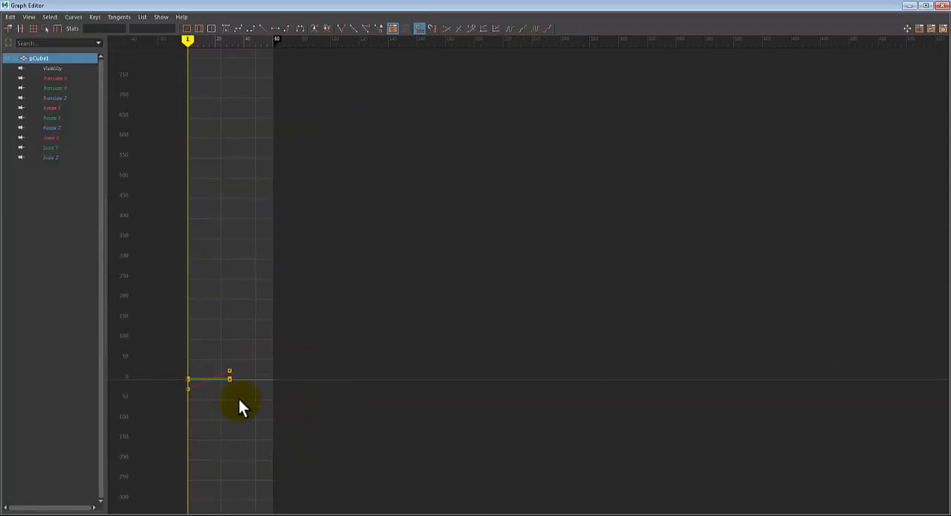
{"action": "key", "text": "a"}
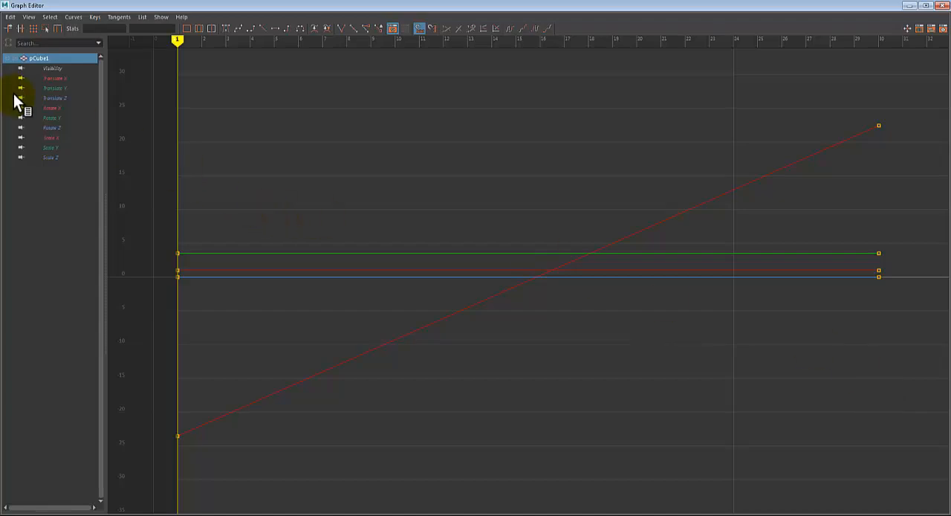
- Inspect the cube's individual animation curves one after another, from Translate X through Scale Z
{"action": "left_click", "coordinate": [52, 78]}
{"action": "left_click", "coordinate": [52, 88]}
{"action": "left_click", "coordinate": [53, 98]}
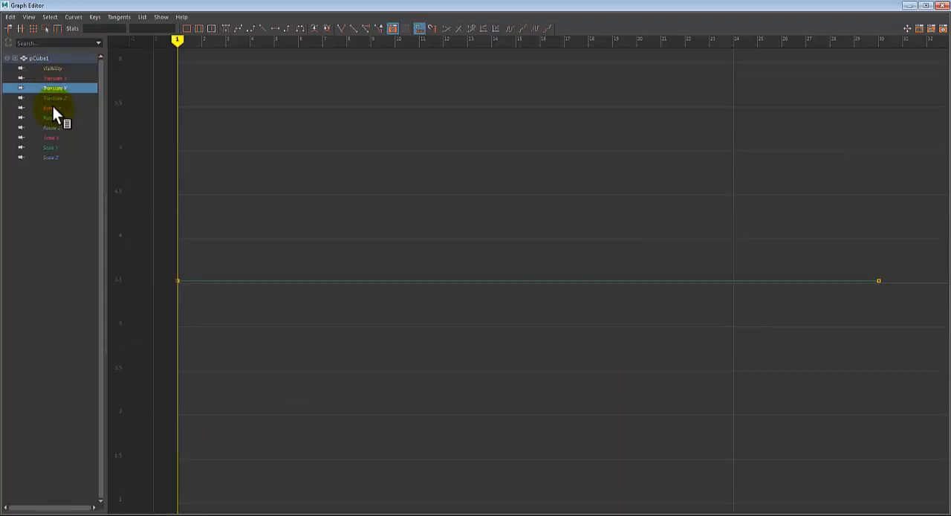
{"action": "left_click", "coordinate": [53, 108]}
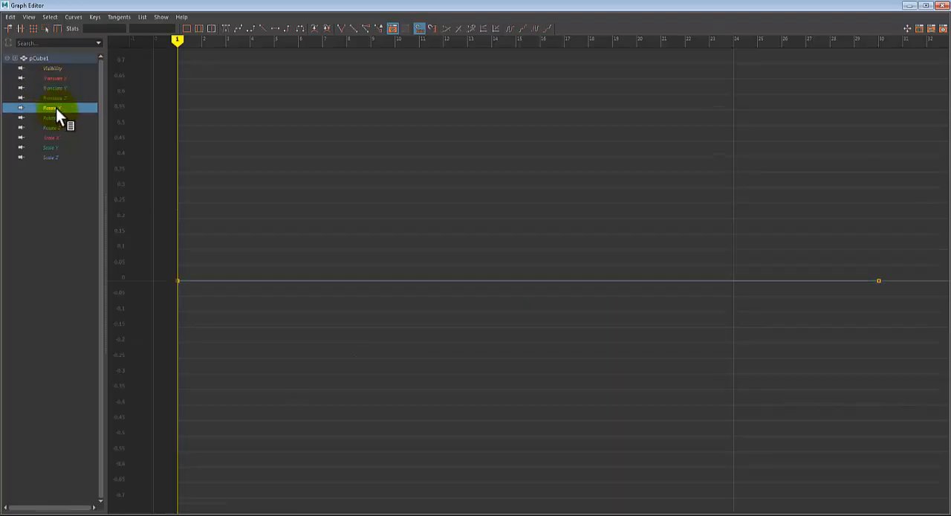
{"action": "left_click", "coordinate": [55, 119]}
{"action": "left_click", "coordinate": [55, 127]}
{"action": "left_click", "coordinate": [55, 138]}
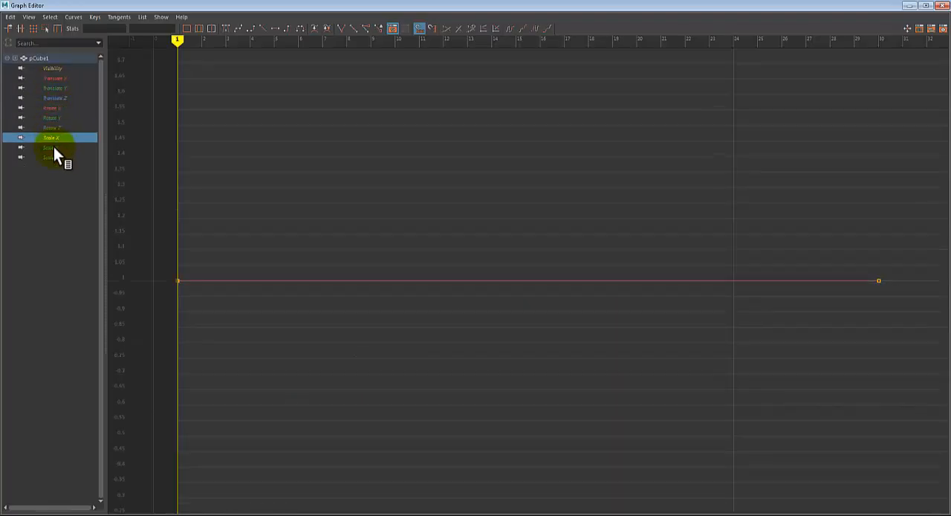
{"action": "left_click", "coordinate": [53, 147]}
{"action": "left_click", "coordinate": [57, 157]}
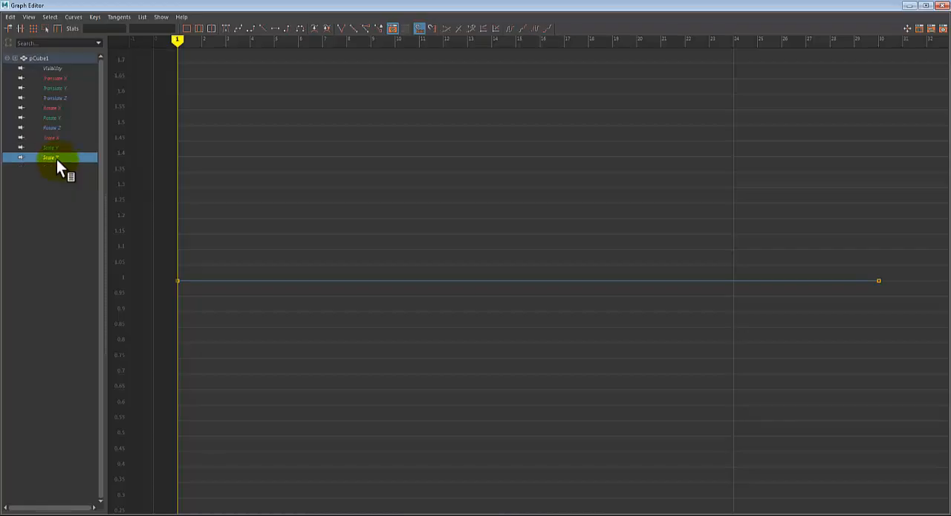
- Compare the cube's Translate X curve with its Translate Y, Translate Z and Rotate X curves
{"action": "left_click", "coordinate": [50, 77]}
{"action": "left_click", "coordinate": [56, 89]}
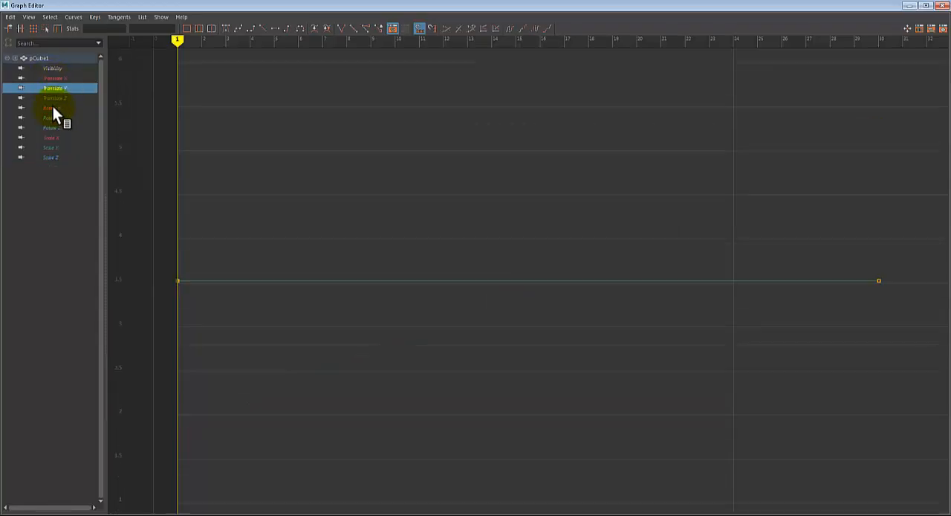
{"action": "left_click", "coordinate": [53, 101]}
{"action": "left_click", "coordinate": [53, 107]}
{"action": "left_click", "coordinate": [57, 88]}
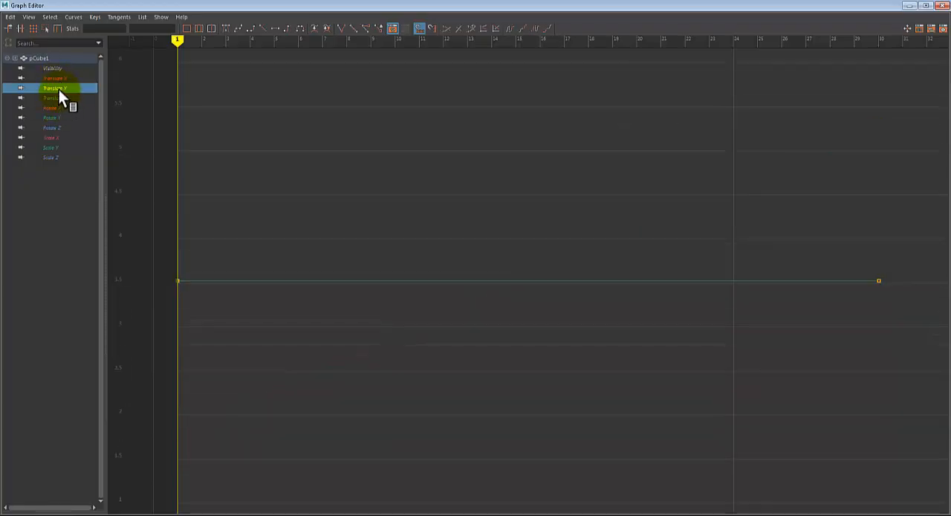
{"action": "left_click", "coordinate": [58, 79]}
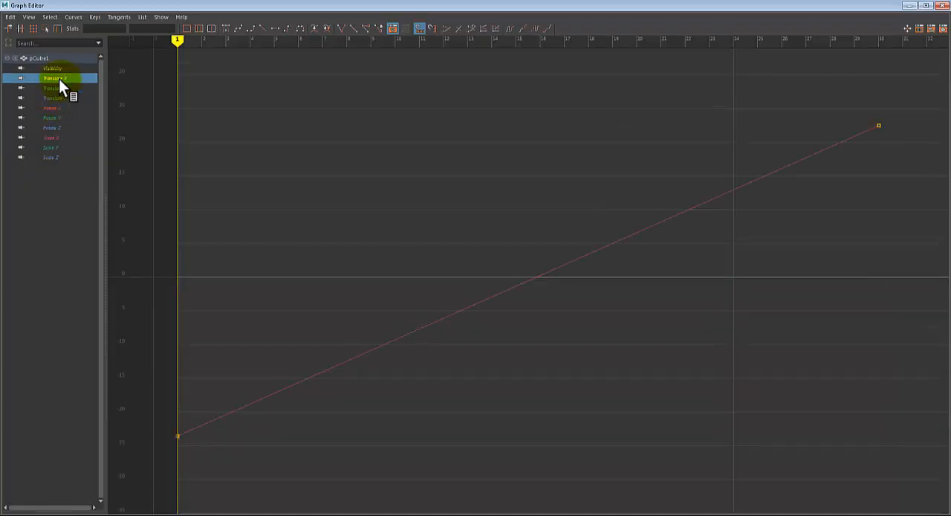
{"action": "left_click", "coordinate": [61, 89]}
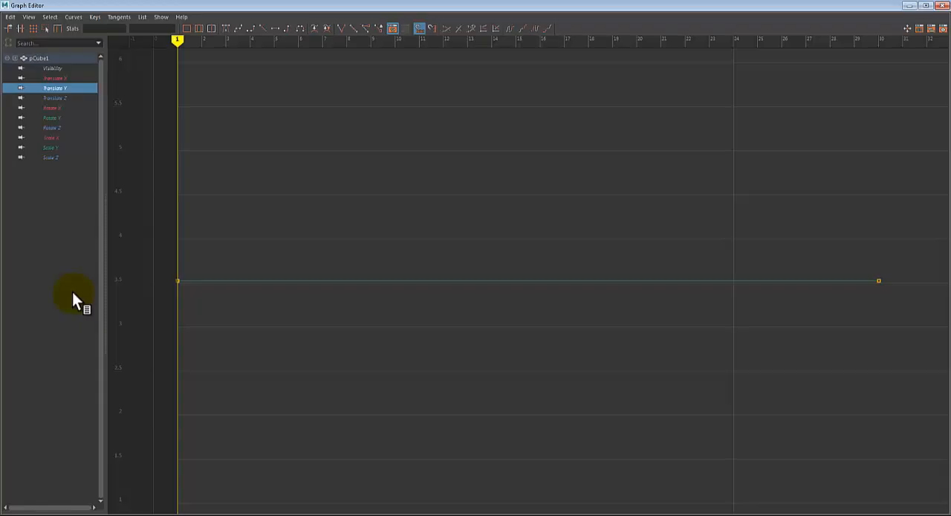
- Check the Translate Z curve, followed by the cube's rotation and scale curves
{"action": "left_click", "coordinate": [46, 96]}
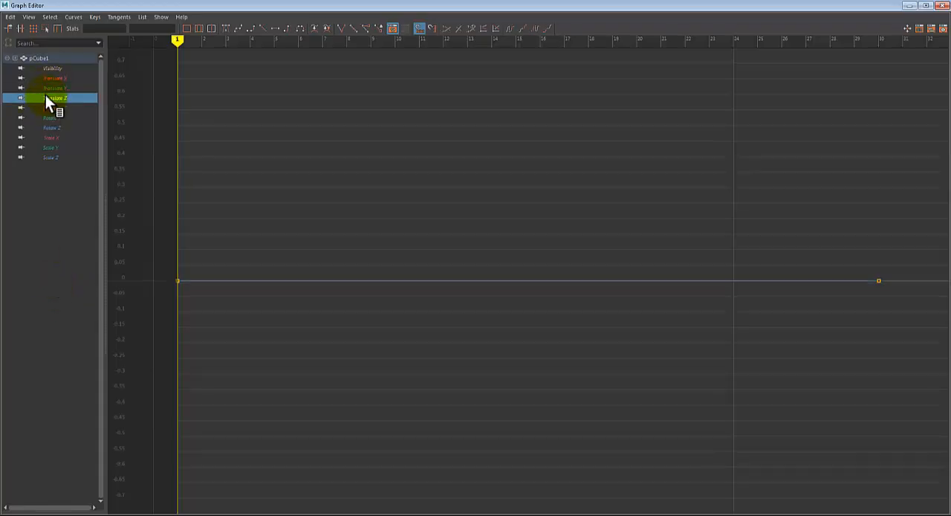
{"action": "left_click", "coordinate": [42, 108]}
{"action": "left_click", "coordinate": [49, 117]}
{"action": "left_click", "coordinate": [51, 127]}
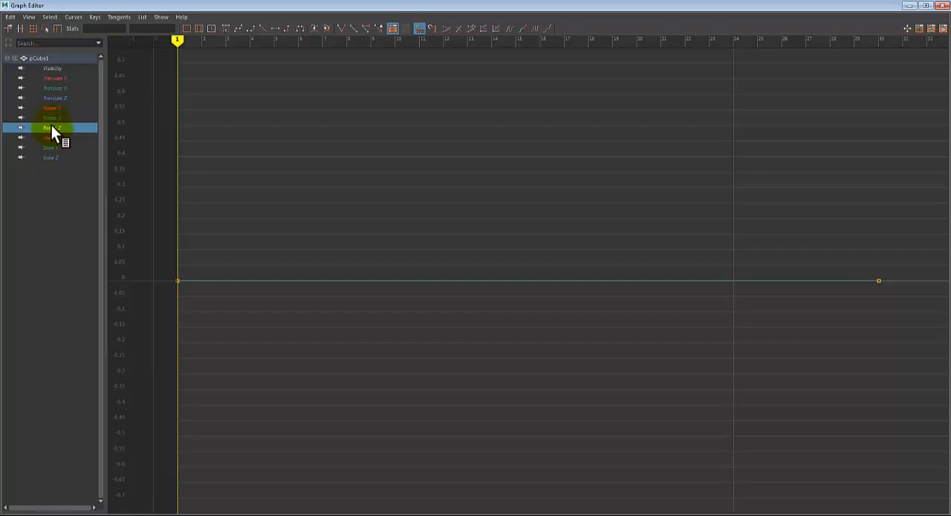
{"action": "left_click", "coordinate": [51, 138]}
{"action": "left_click", "coordinate": [52, 147]}
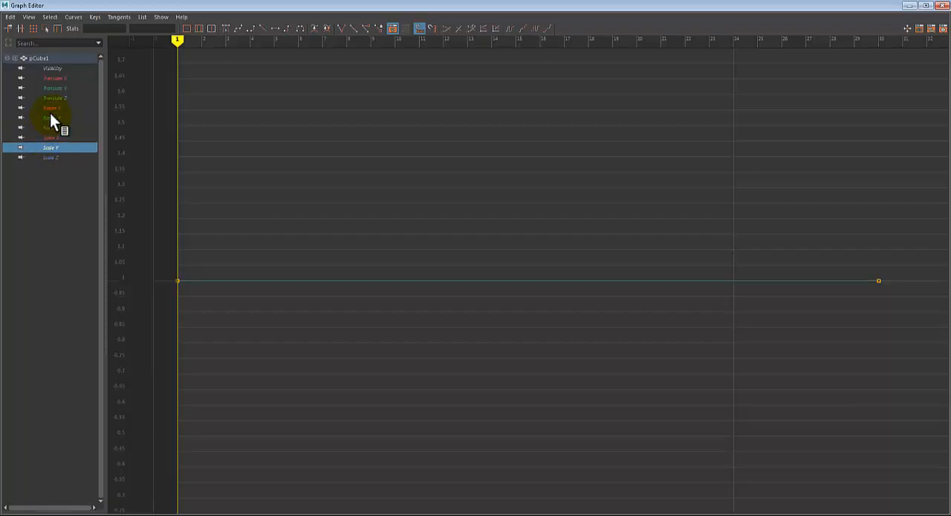
{"action": "left_click", "coordinate": [50, 158]}
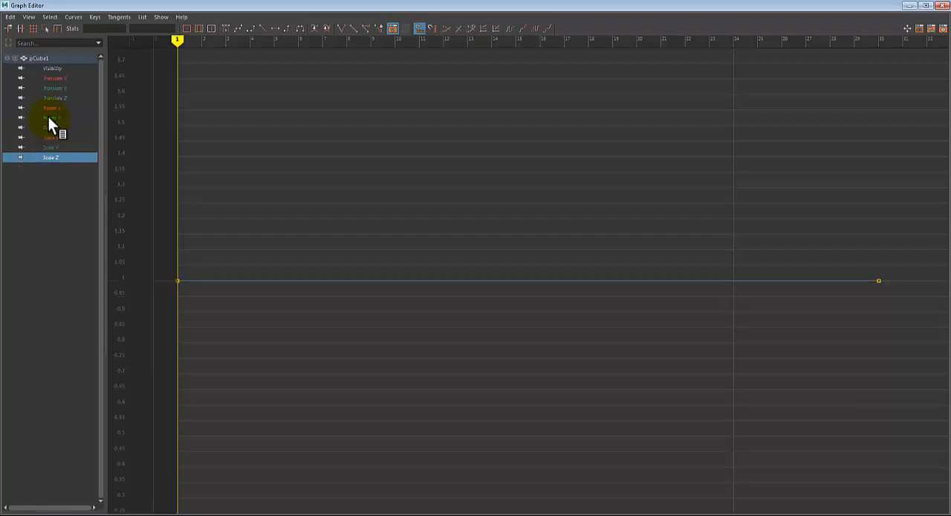
- Display only the Translate X curve and examine its keys at frames 30 and 1
{"action": "left_click", "coordinate": [64, 80]}
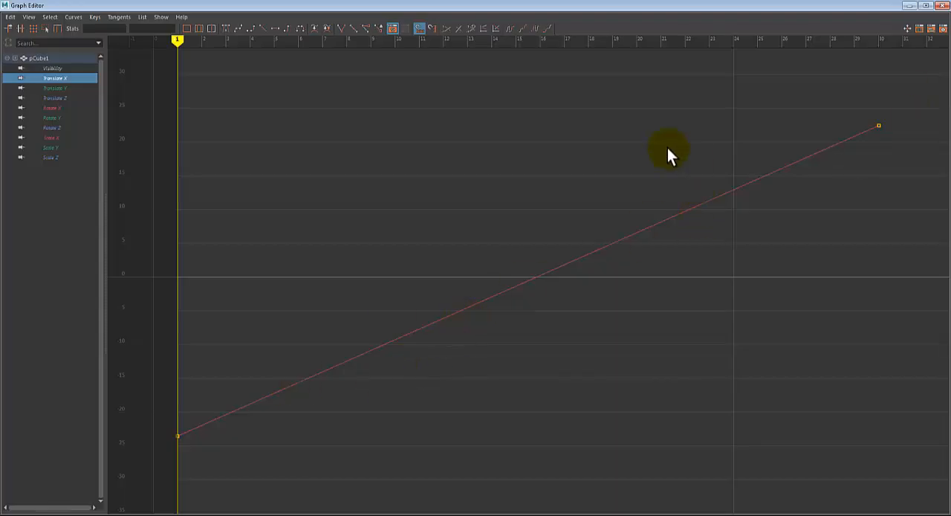
{"action": "left_click_drag", "start_coordinate": [716, 111], "coordinate": [932, 158]}
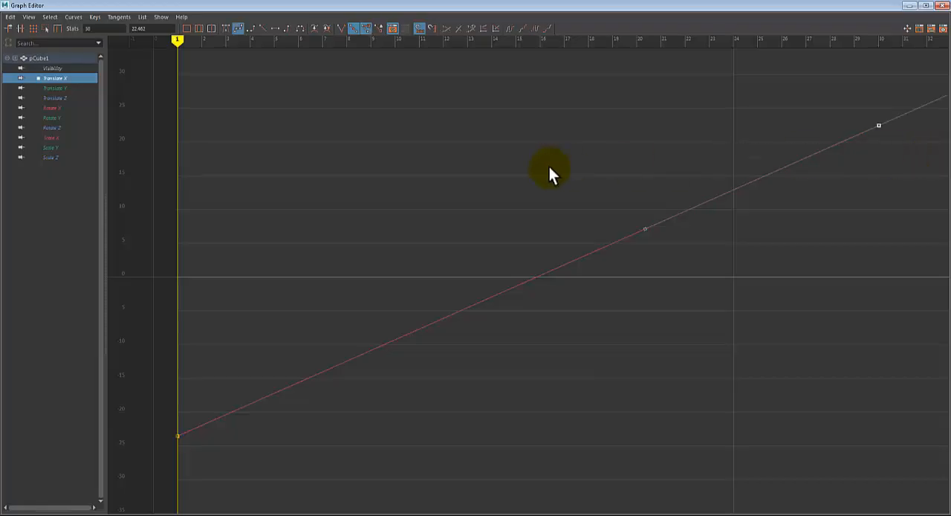
{"action": "left_click", "coordinate": [122, 402]}
{"action": "left_click_drag", "start_coordinate": [131, 403], "coordinate": [336, 495]}
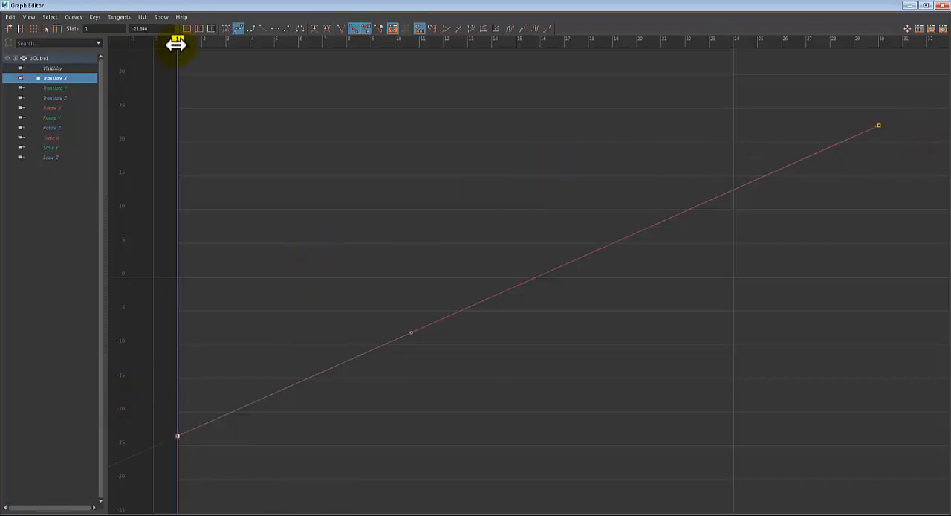
{"action": "mouse_move", "coordinate": [176, 44]}
{"action": "left_mouse_down"}
{"action": "mouse_move", "coordinate": [880, 33]}
{"action": "mouse_move", "coordinate": [1, 123]}
{"action": "left_mouse_up"}
{"action": "left_click_drag", "start_coordinate": [254, 41], "coordinate": [179, 41]}
{"action": "key", "text": "Delete"}
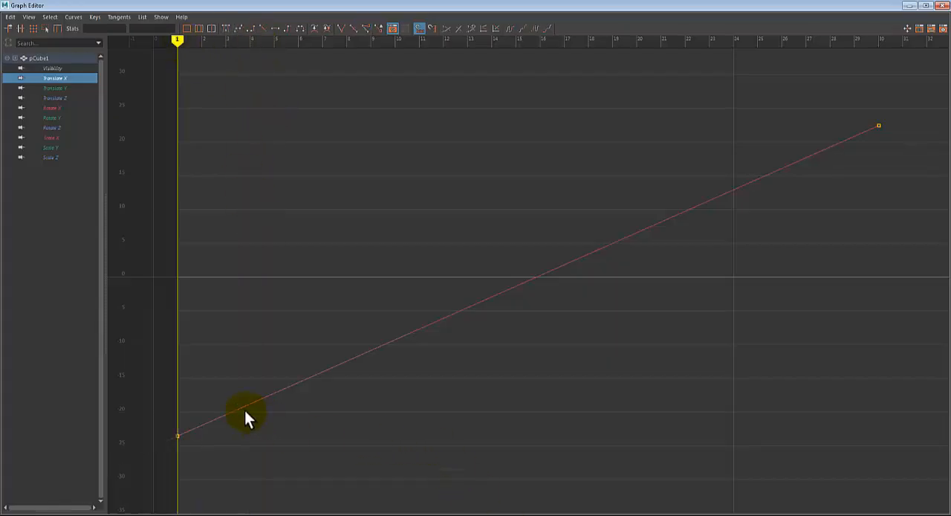
- Apply flat tangents to the frame 1 key of the Translate X curve
{"action": "left_click_drag", "start_coordinate": [185, 451], "coordinate": [187, 451]}
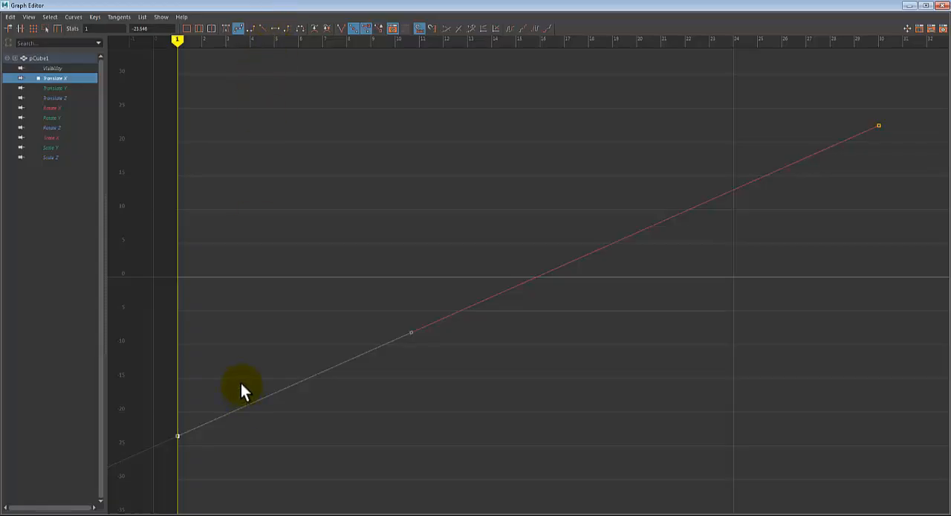
{"action": "left_click", "coordinate": [274, 29]}
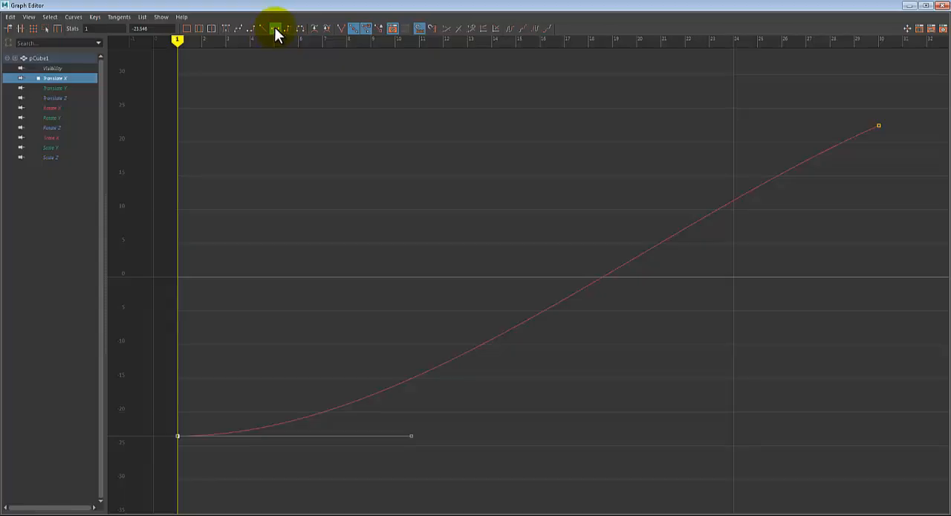
{"action": "left_click", "coordinate": [237, 255]}
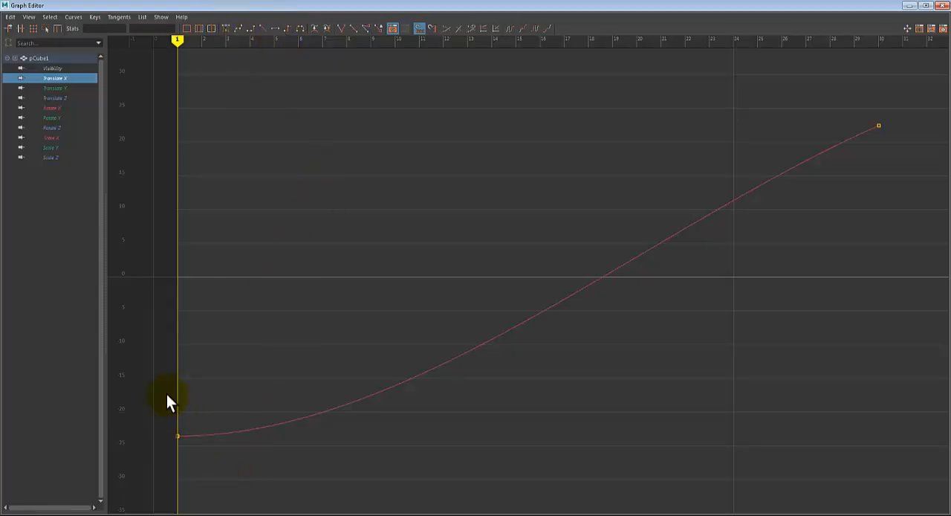
- Try adjusting the outgoing tangent handle of the frame 1 key on the Translate X curve
{"action": "left_click_drag", "start_coordinate": [167, 394], "coordinate": [205, 456]}
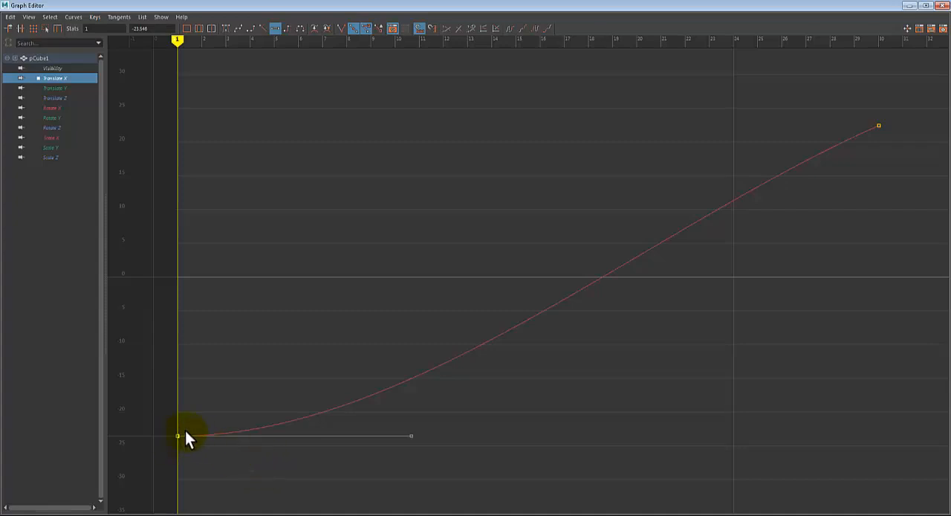
{"action": "left_click", "coordinate": [421, 444]}
{"action": "middle_click_drag", "start_coordinate": [421, 445], "coordinate": [399, 455]}
- Return to the front view and play the cube's slide with the eased start, stopping the playback
{"action": "left_click", "coordinate": [940, 5]}
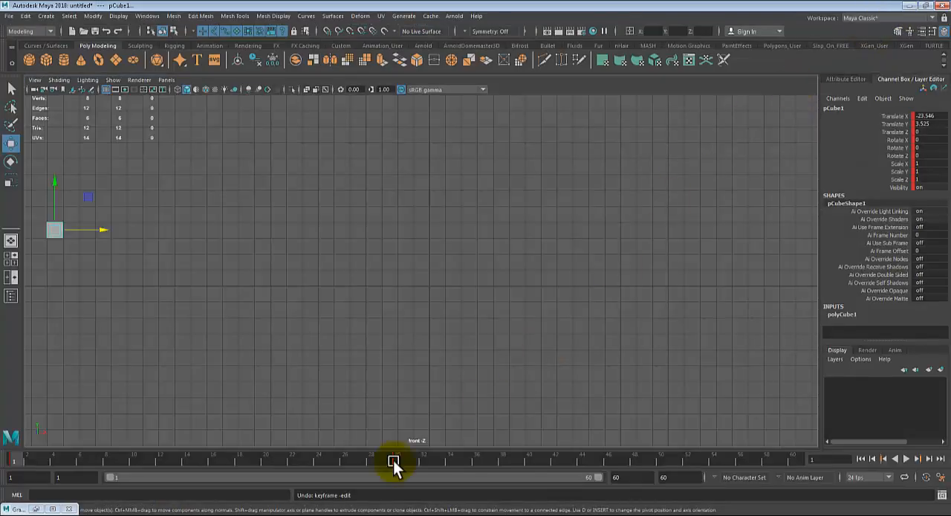
{"action": "left_click", "coordinate": [906, 458]}
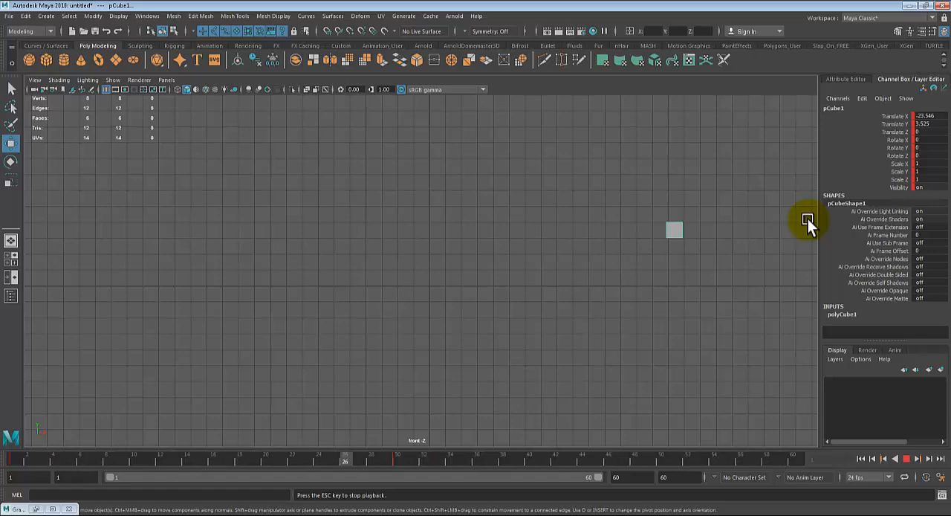
{"action": "left_click", "coordinate": [905, 458]}
- Reopen the Graph Editor and apply flat tangents to the frame 30 key of the Translate X curve
{"action": "left_click", "coordinate": [53, 508]}
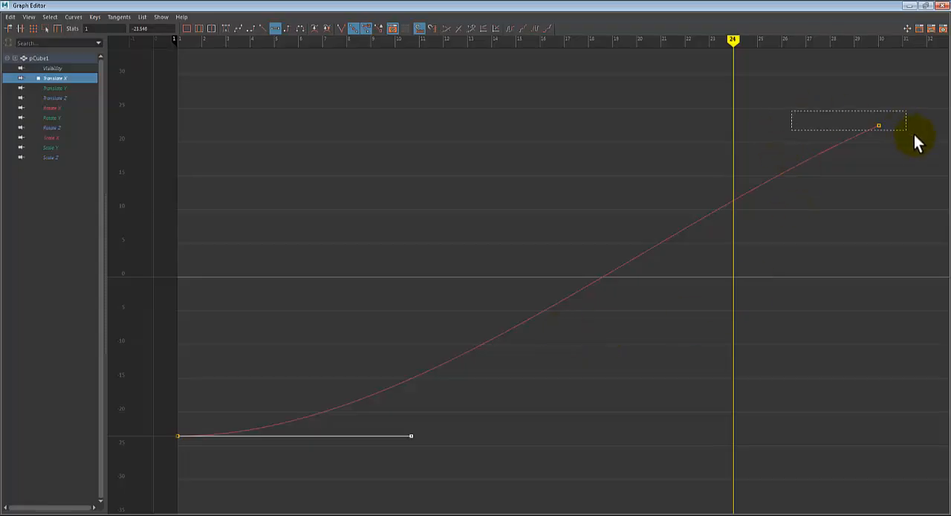
{"action": "left_click_drag", "start_coordinate": [914, 134], "coordinate": [912, 136]}
{"action": "left_click", "coordinate": [874, 175]}
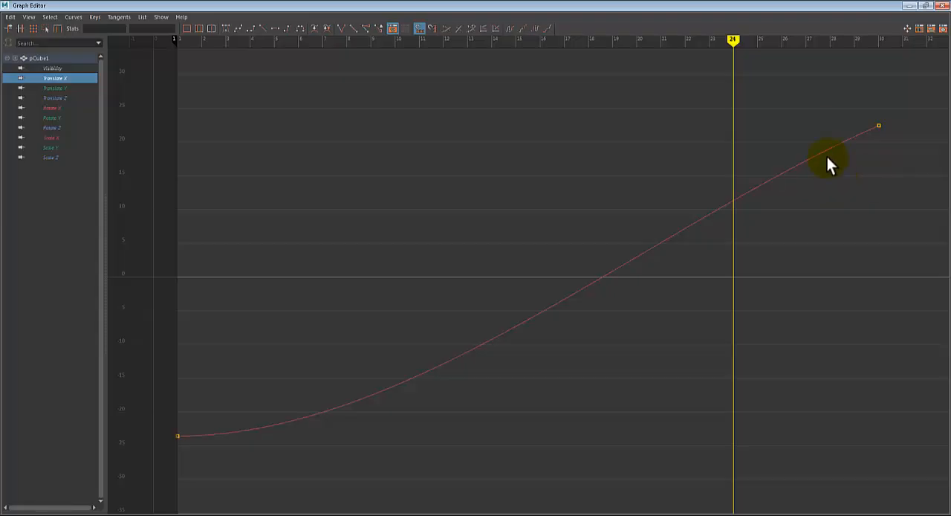
{"action": "left_click_drag", "start_coordinate": [836, 100], "coordinate": [925, 156]}
{"action": "left_click", "coordinate": [815, 102]}
{"action": "left_click_drag", "start_coordinate": [819, 89], "coordinate": [902, 157]}
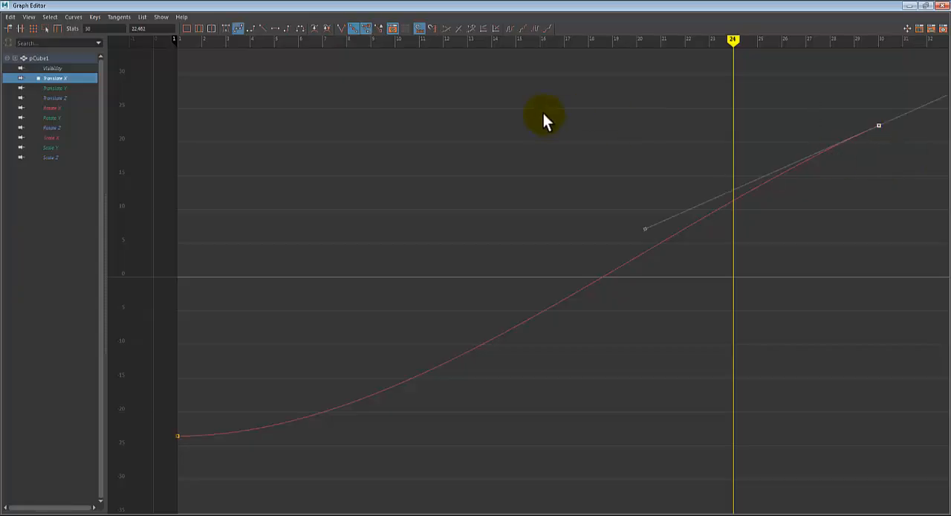
{"action": "left_click", "coordinate": [275, 29]}
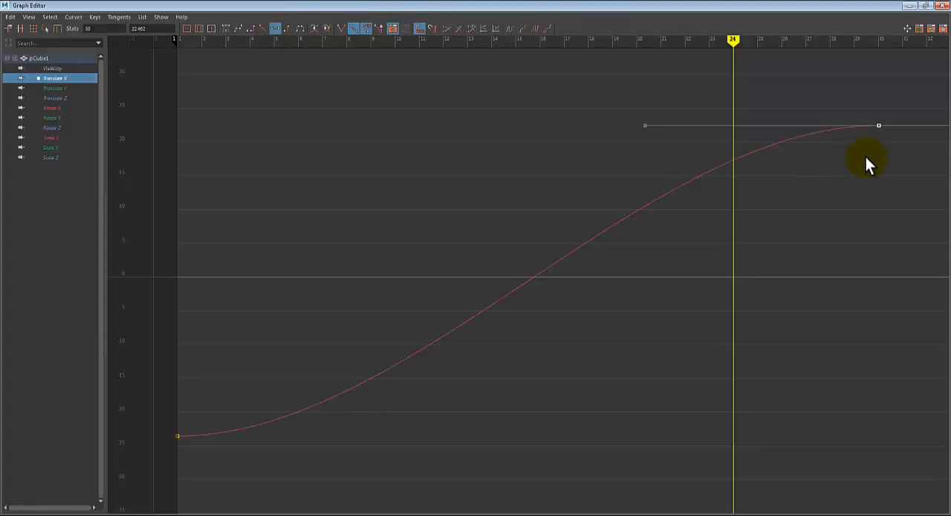
{"action": "left_click", "coordinate": [703, 355]}
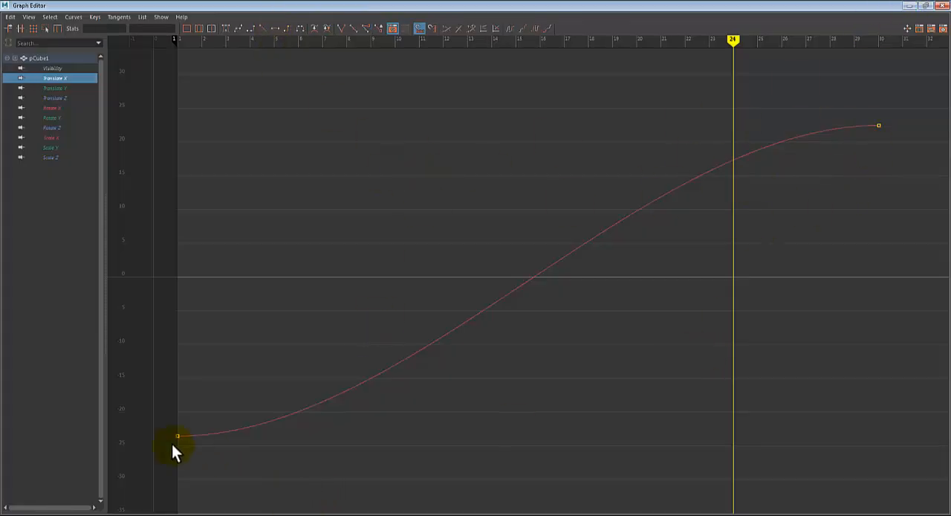
- Go back to frame 1 in the front view, play the slide with both ends eased, and stop it
{"action": "left_click", "coordinate": [909, 5]}
{"action": "left_click", "coordinate": [15, 461]}
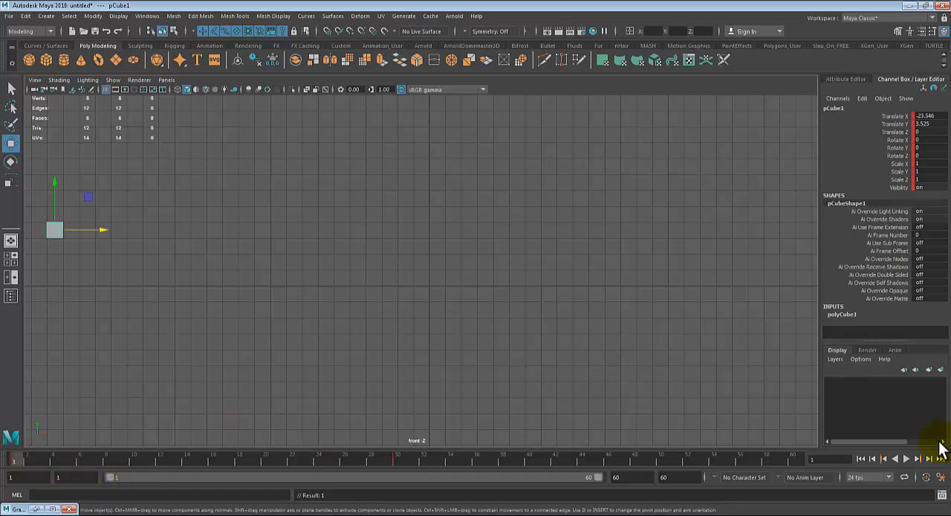
{"action": "left_click", "coordinate": [908, 459]}
{"action": "left_click", "coordinate": [911, 457]}
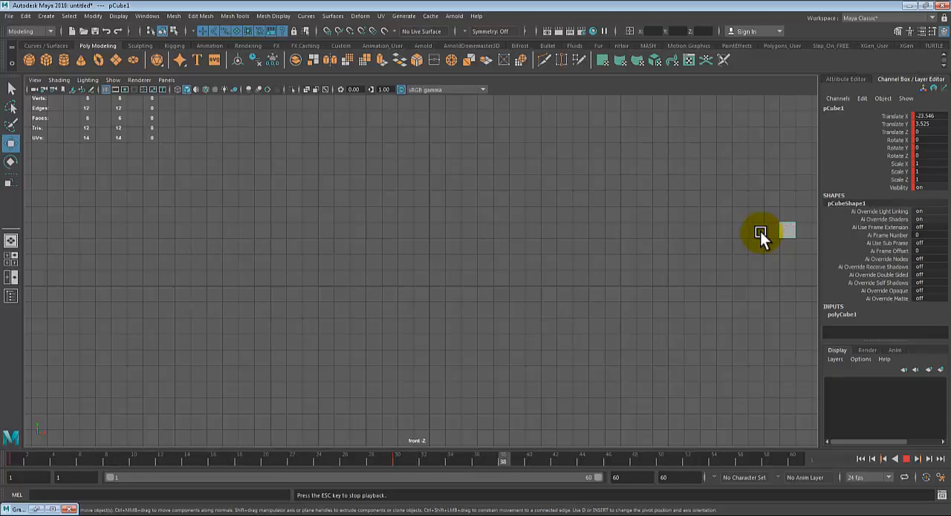
- Stop the playback and, in the Graph Editor, stretch the outgoing tangent handle of the Translate X key at frame 1 to about frame 15
{"action": "left_click", "coordinate": [906, 458]}
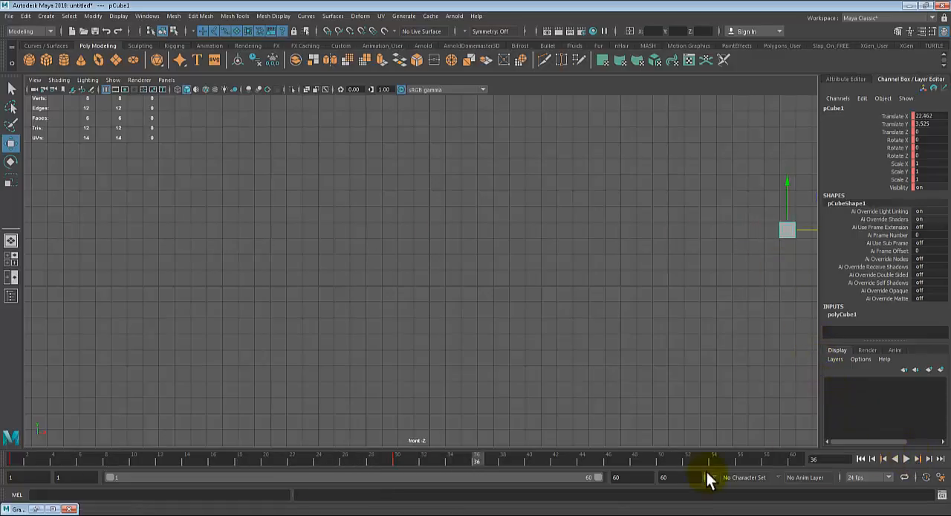
{"action": "left_click", "coordinate": [35, 509]}
{"action": "left_click_drag", "start_coordinate": [160, 407], "coordinate": [274, 474]}
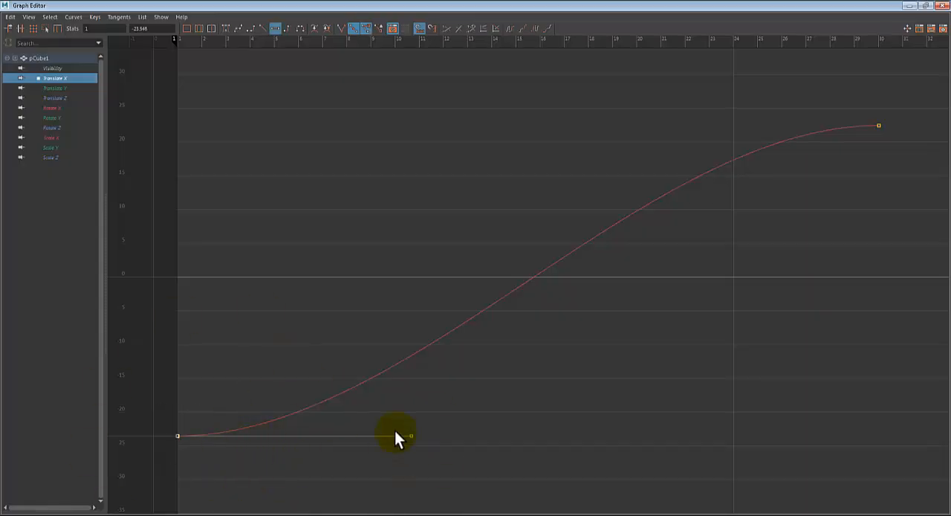
{"action": "left_click_drag", "start_coordinate": [394, 430], "coordinate": [422, 448]}
{"action": "left_click", "coordinate": [195, 422]}
{"action": "left_click_drag", "start_coordinate": [155, 413], "coordinate": [225, 502]}
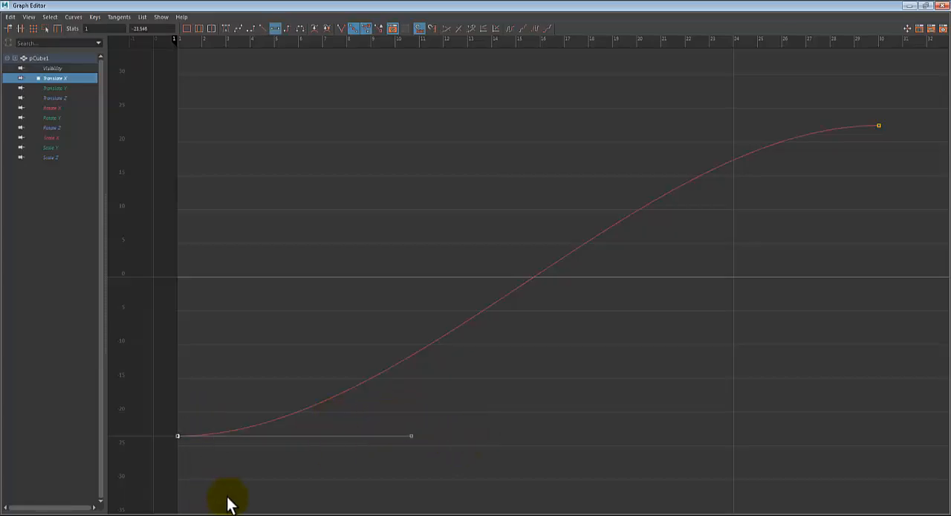
{"action": "left_click_drag", "start_coordinate": [473, 404], "coordinate": [386, 470]}
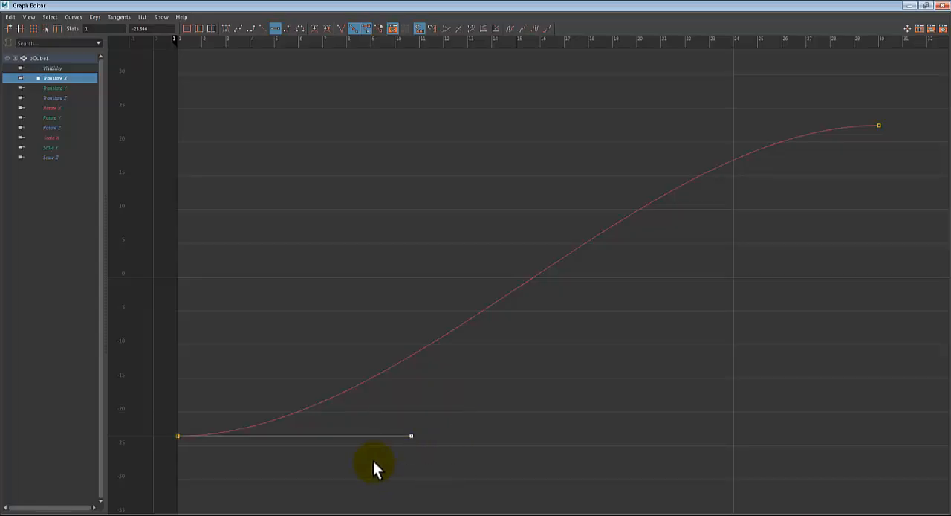
{"action": "left_click_drag", "start_coordinate": [409, 436], "coordinate": [514, 459]}
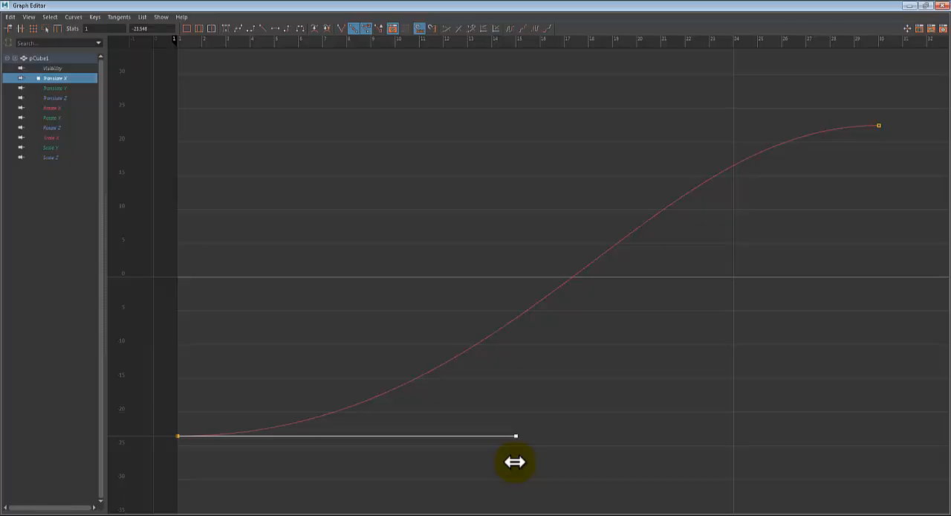
- Try shortening the frame 1 key's outgoing handle and tilting it downward, and preview the cube's motion in the front view
{"action": "middle_click_drag", "start_coordinate": [498, 396], "coordinate": [320, 461]}
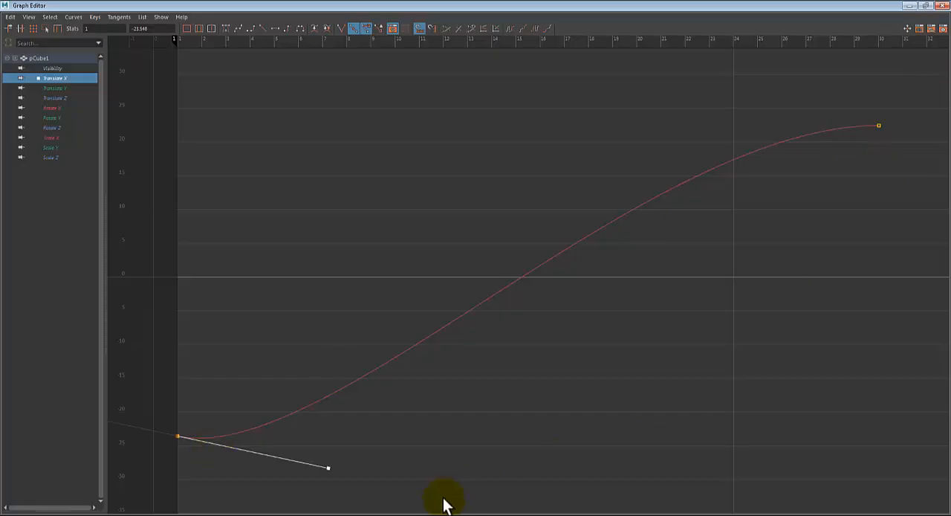
{"action": "middle_click_drag", "start_coordinate": [446, 503], "coordinate": [413, 486]}
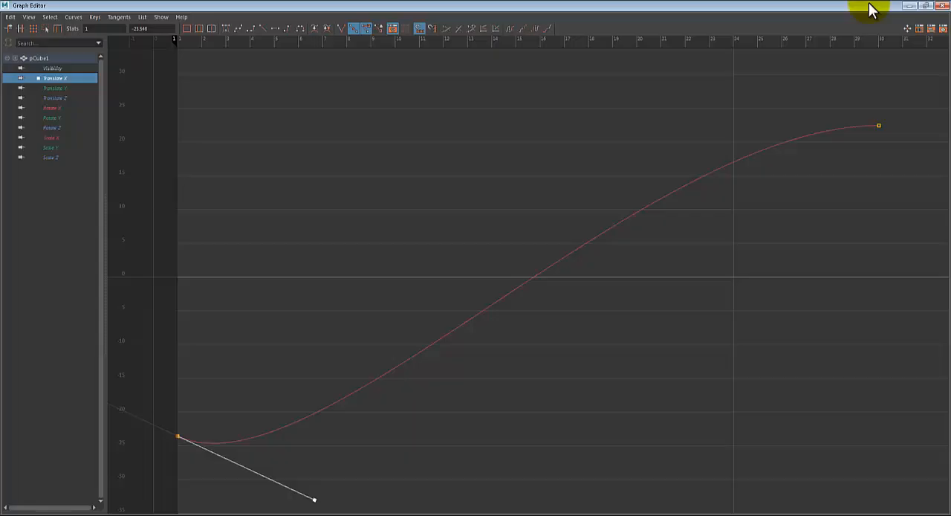
{"action": "left_click", "coordinate": [909, 5]}
{"action": "left_click", "coordinate": [24, 463]}
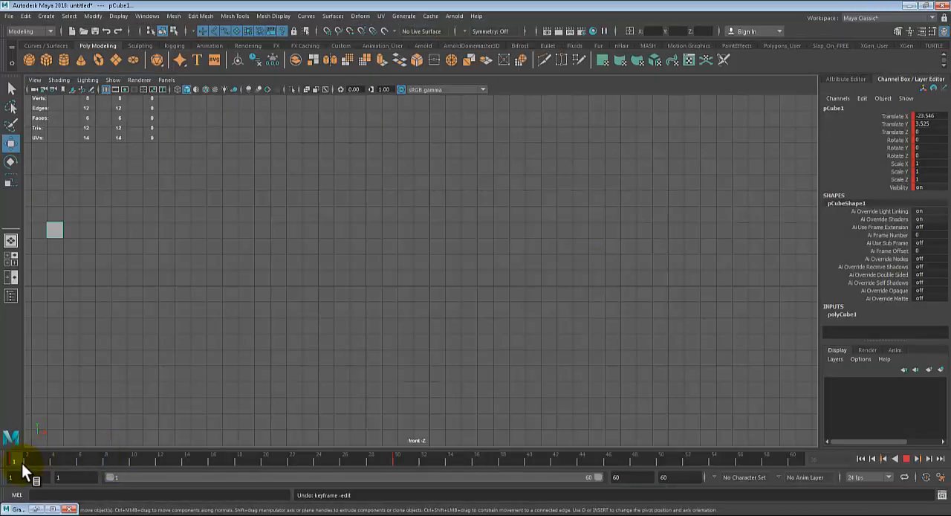
{"action": "left_click_drag", "start_coordinate": [22, 462], "coordinate": [278, 447]}
{"action": "key", "text": "ctrl+z"}
- Undo the downward tilt of the frame 1 handle in the Graph Editor and stretch it horizontally to about frame 21
{"action": "left_click", "coordinate": [39, 508]}
{"action": "left_click", "coordinate": [34, 508]}
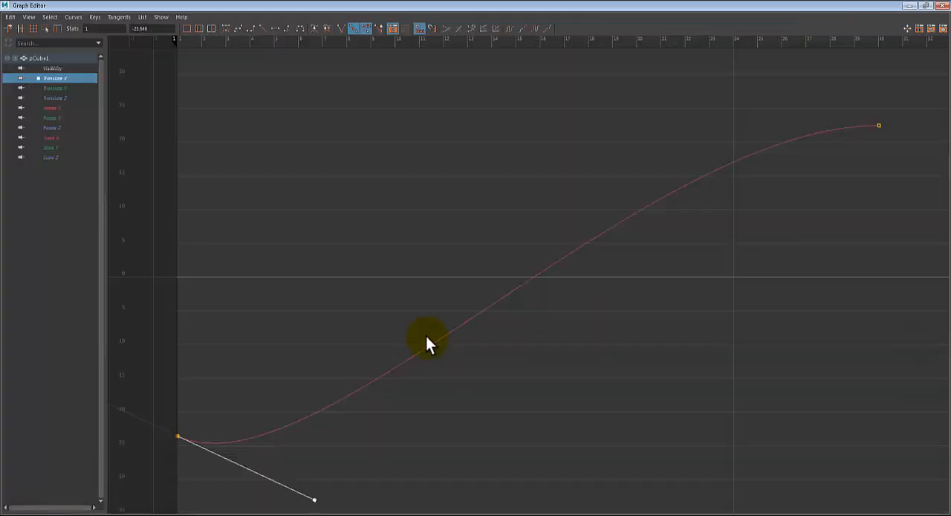
{"action": "key", "text": "ctrl+z"}
{"action": "key", "text": "ctrl+z"}
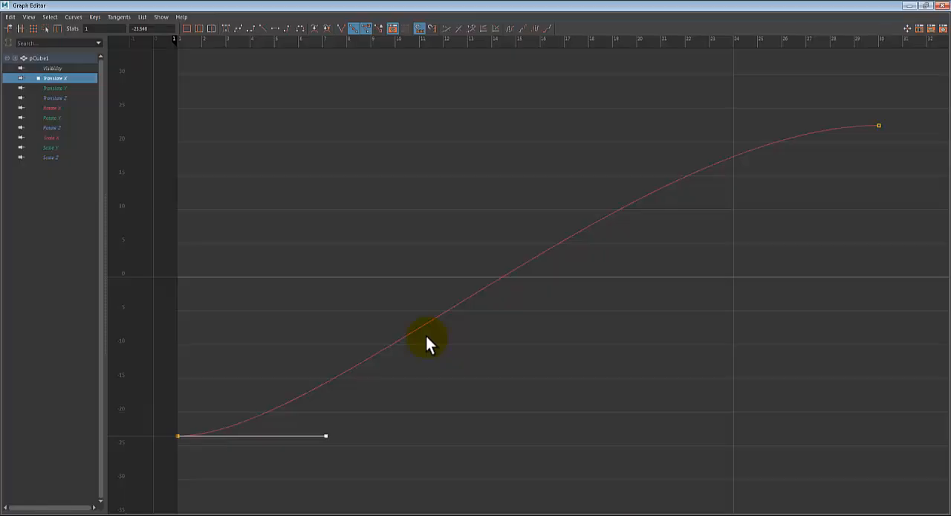
{"action": "middle_click_drag", "start_coordinate": [328, 441], "coordinate": [692, 437], "text": "shift"}
- Return to frame 1 in the front view, play the slide with the lengthened start handle, and stop it
{"action": "left_click", "coordinate": [937, 5]}
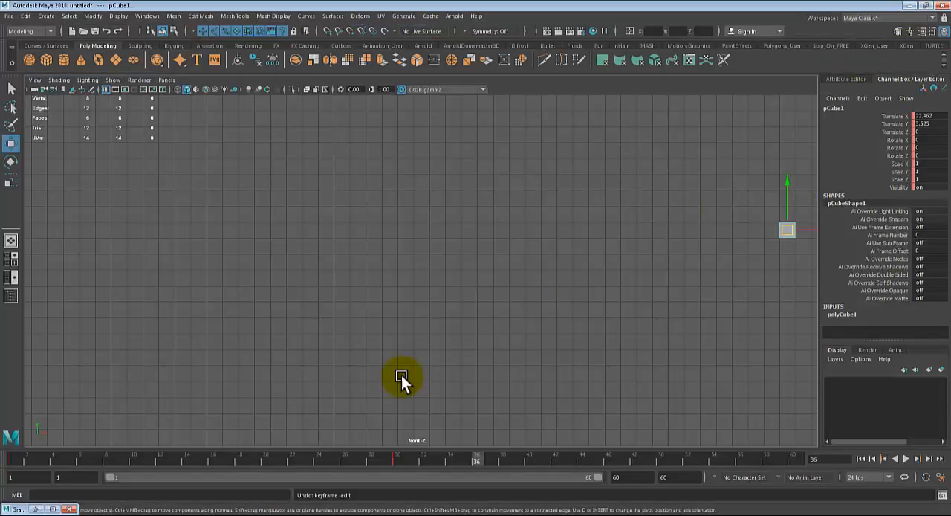
{"action": "left_click", "coordinate": [11, 455]}
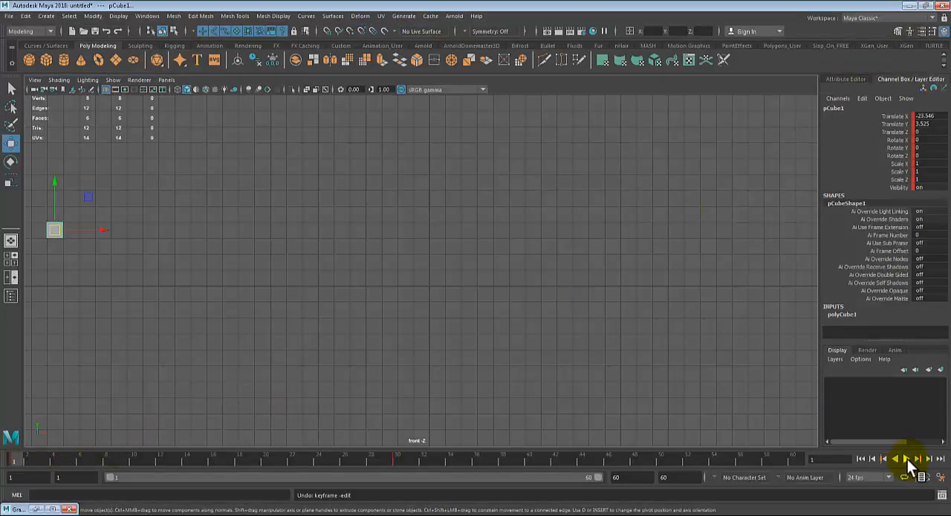
{"action": "left_click", "coordinate": [906, 459]}
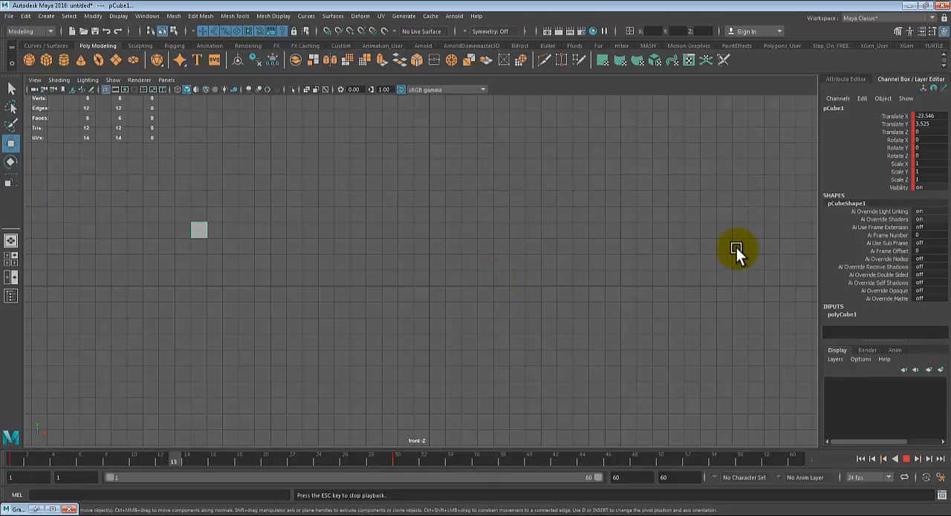
{"action": "left_click", "coordinate": [906, 459]}
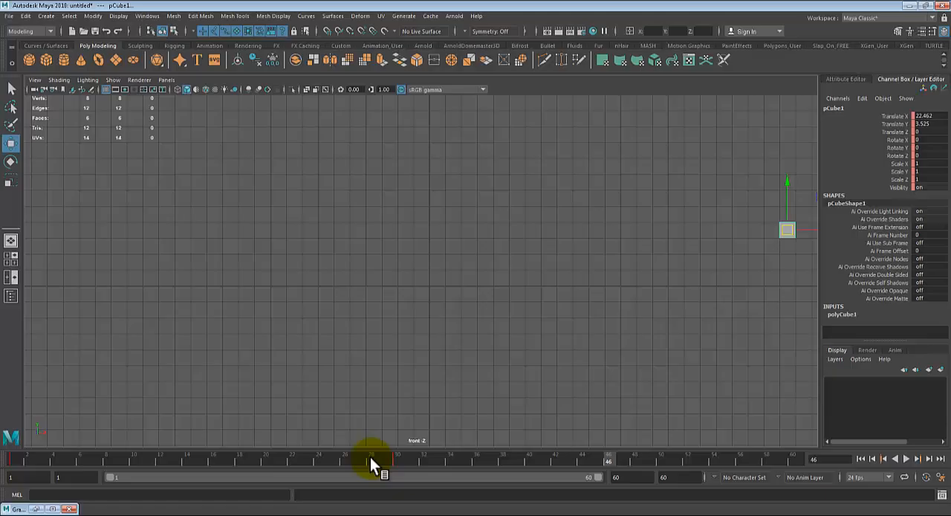
- In the Graph Editor, stretch the incoming tangent handle of the frame 30 key horizontally back to about frame 10
{"action": "left_click", "coordinate": [54, 509]}
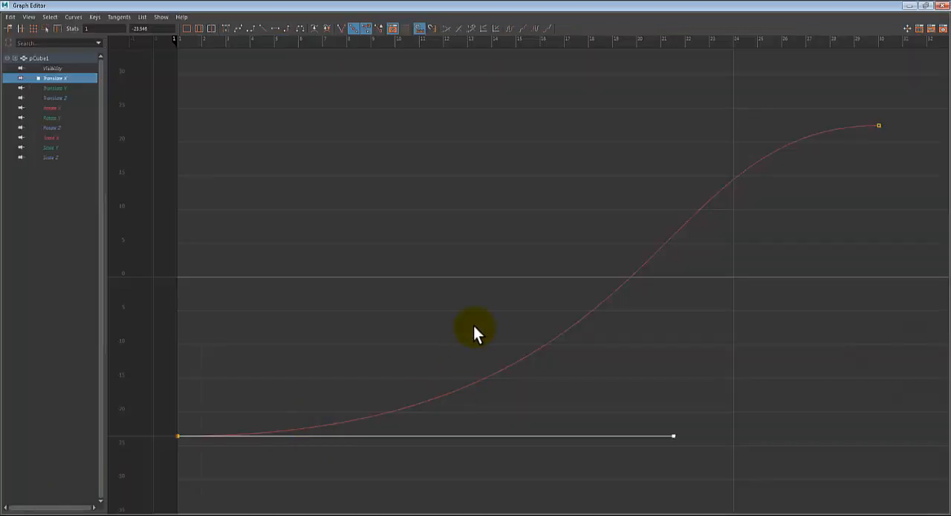
{"action": "scroll", "coordinate": [473, 325], "scroll_direction": "down", "scroll_amount": 4}
{"action": "left_click_drag", "start_coordinate": [654, 119], "coordinate": [789, 197]}
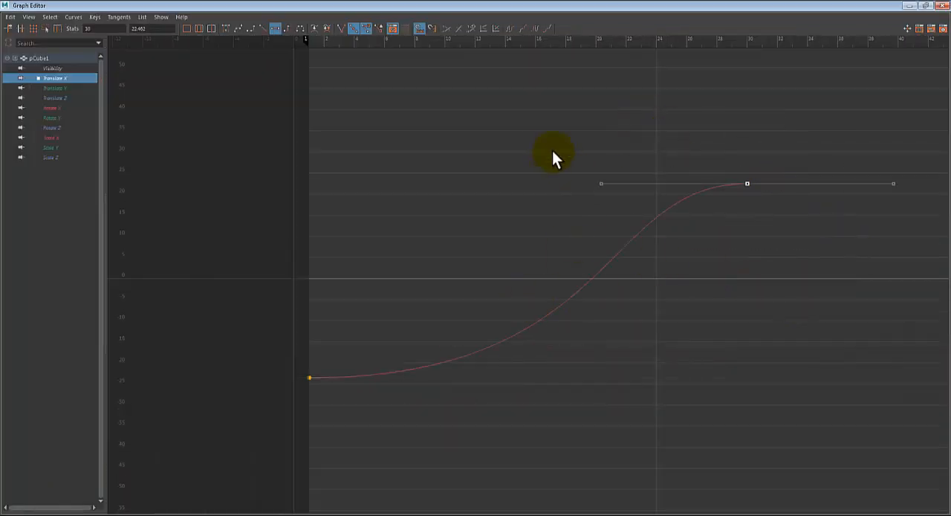
{"action": "left_click_drag", "start_coordinate": [552, 150], "coordinate": [630, 228]}
{"action": "middle_click_drag", "start_coordinate": [608, 190], "coordinate": [451, 192], "text": "shift"}
- Play the cube's slide in the front view with both tangent handles lengthened, and stop the playback
{"action": "left_click", "coordinate": [911, 6]}
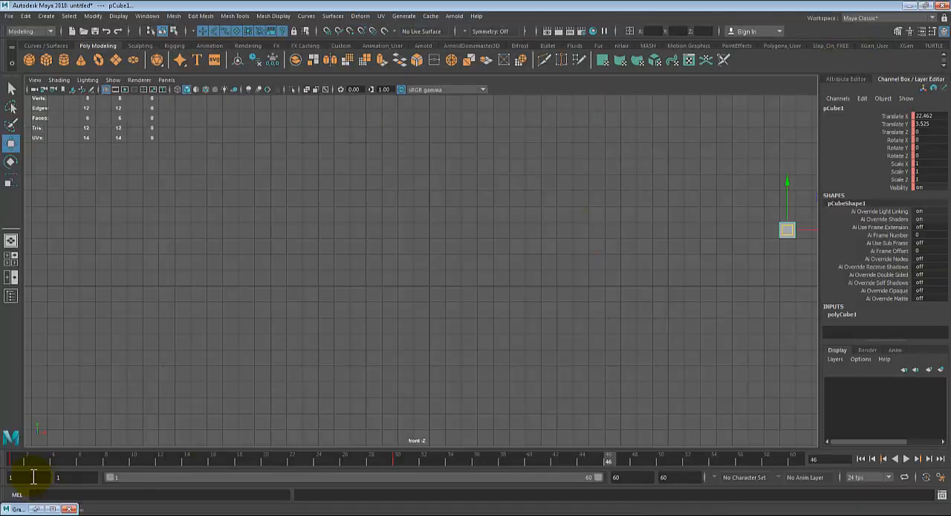
{"action": "left_click", "coordinate": [905, 458]}
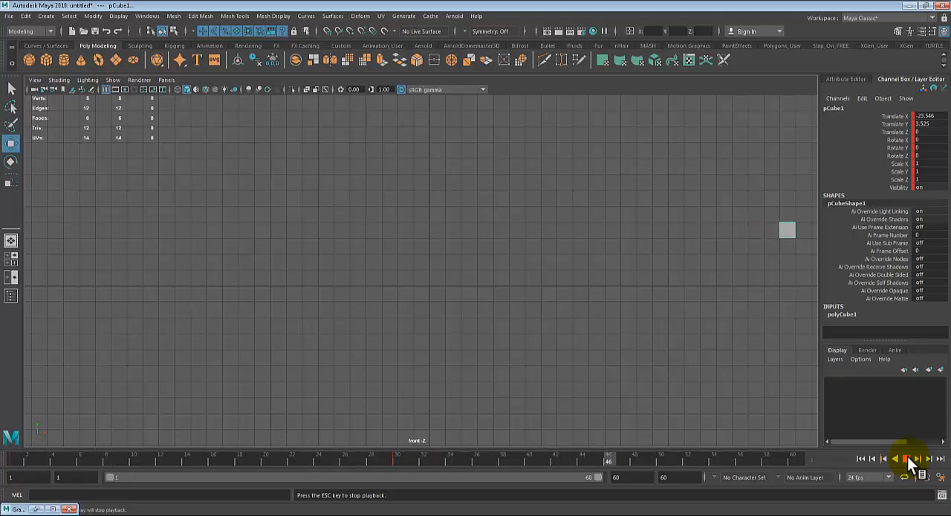
{"action": "left_click", "coordinate": [907, 457]}
- Reset both Translate X keys, at frames 30 and 1, to default flat tangents in the Graph Editor
{"action": "left_click", "coordinate": [36, 509]}
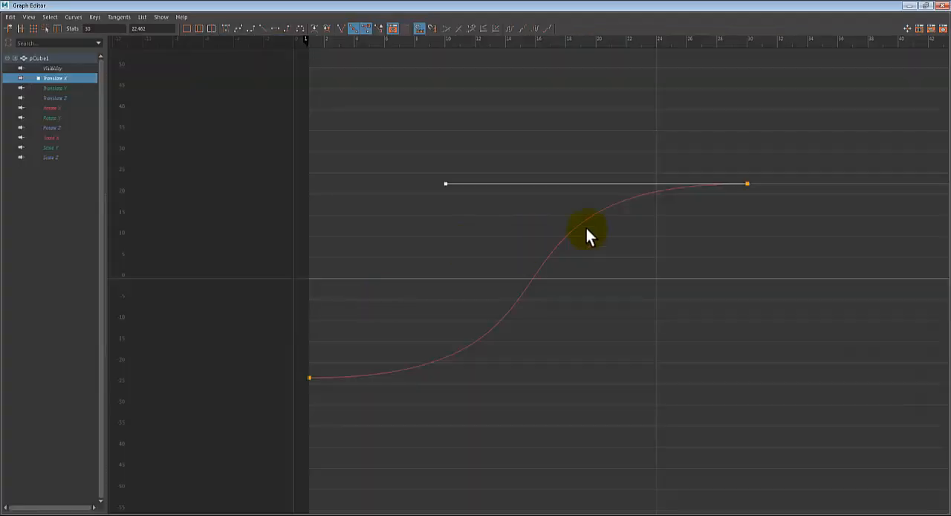
{"action": "left_click", "coordinate": [764, 159]}
{"action": "left_click_drag", "start_coordinate": [764, 159], "coordinate": [679, 222]}
{"action": "left_click", "coordinate": [274, 30]}
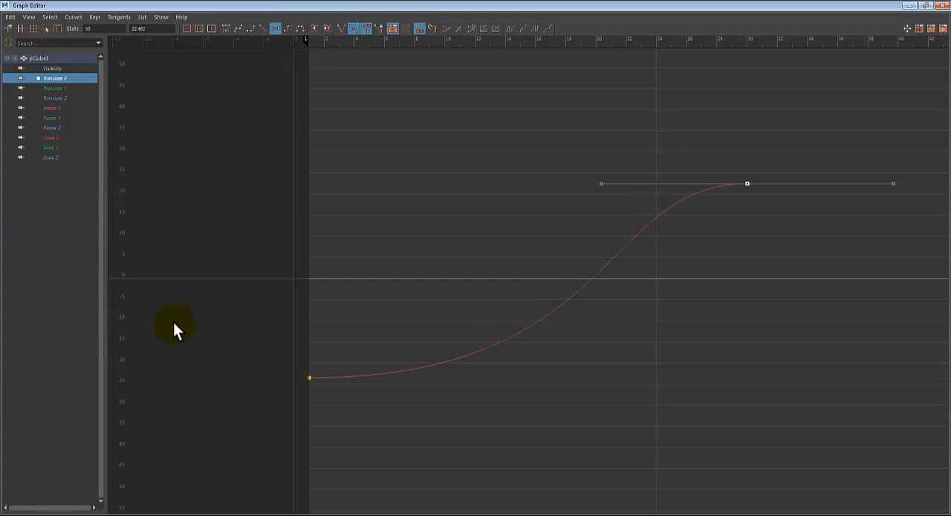
{"action": "left_click_drag", "start_coordinate": [200, 322], "coordinate": [363, 442]}
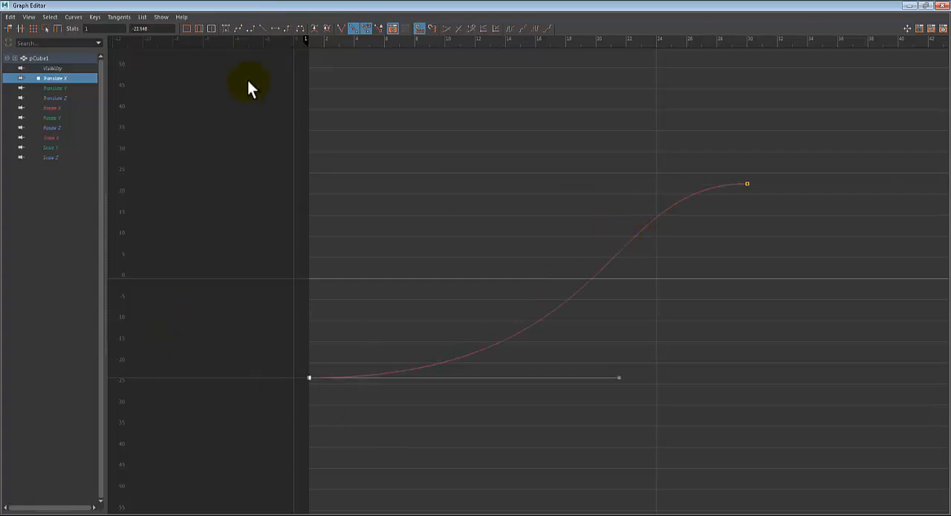
{"action": "left_click", "coordinate": [274, 32]}
{"action": "left_click", "coordinate": [530, 486]}
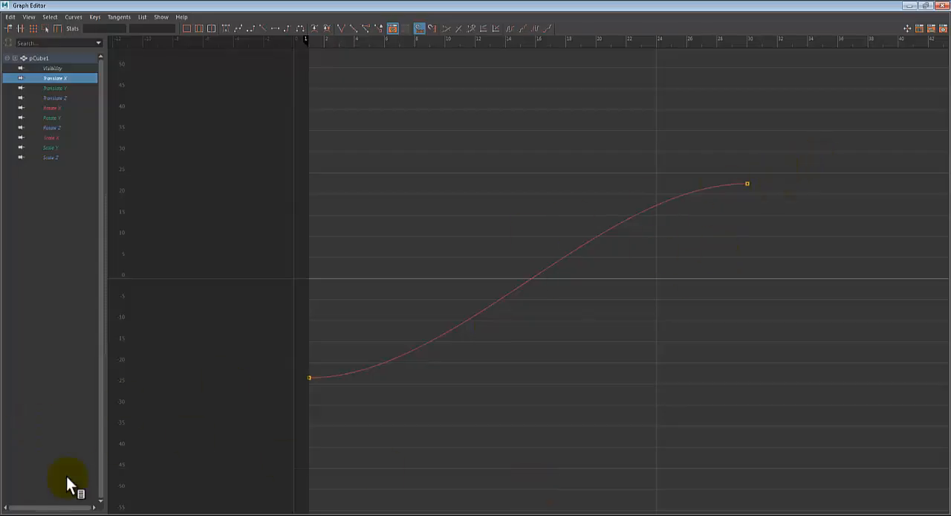
- Apply linear tangents to the whole Translate X curve, and flat tangents to its frame 1 key
{"action": "left_click", "coordinate": [263, 30]}
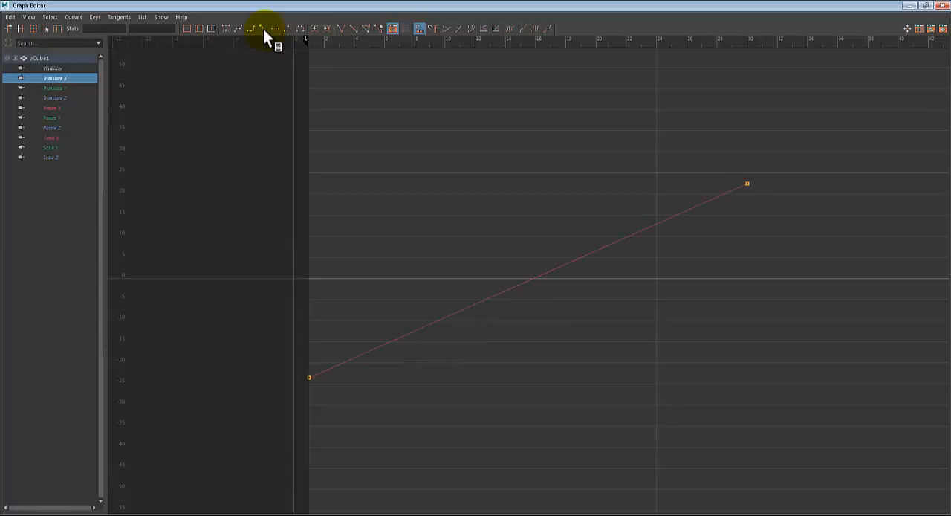
{"action": "left_click_drag", "start_coordinate": [732, 140], "coordinate": [884, 278]}
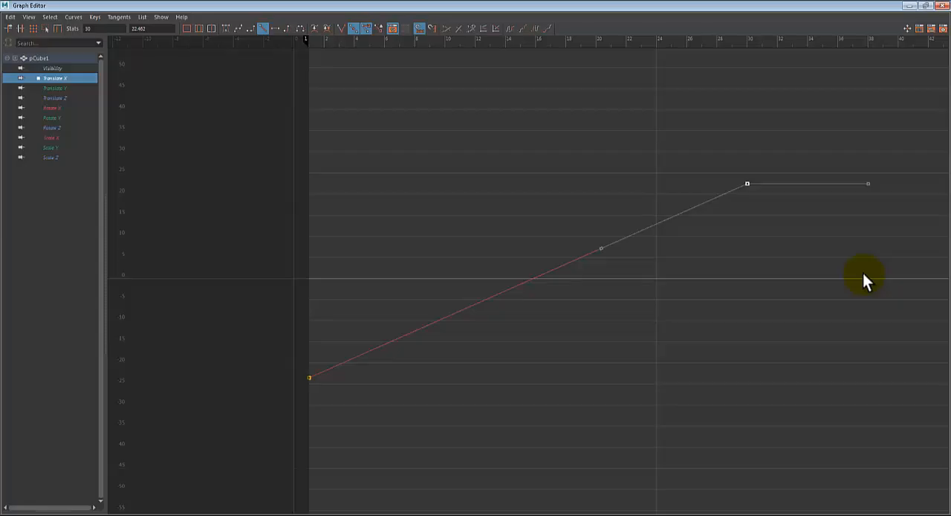
{"action": "left_click", "coordinate": [665, 253]}
{"action": "left_click_drag", "start_coordinate": [294, 344], "coordinate": [358, 420]}
{"action": "left_click", "coordinate": [274, 30]}
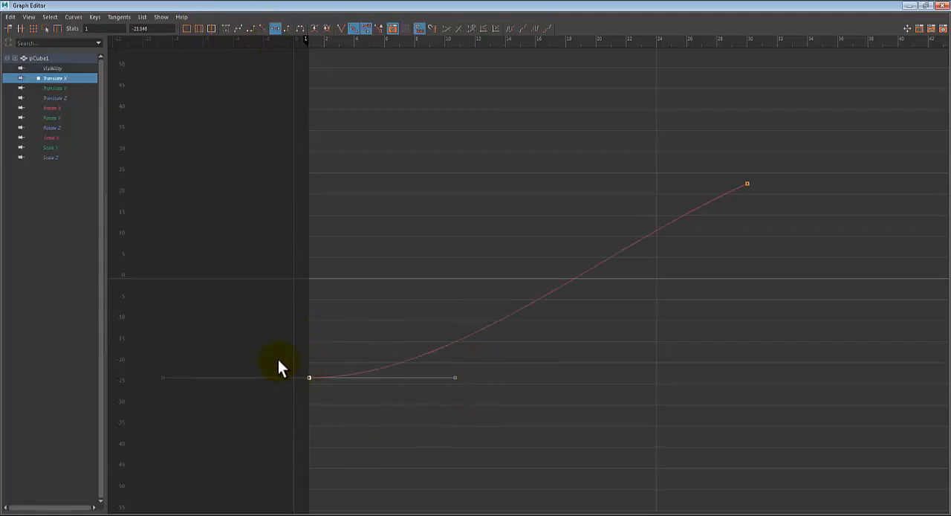
- Try lengthening the outgoing handle of the flat frame 1 key, and undo the handle changes
{"action": "left_click_drag", "start_coordinate": [278, 362], "coordinate": [443, 380]}
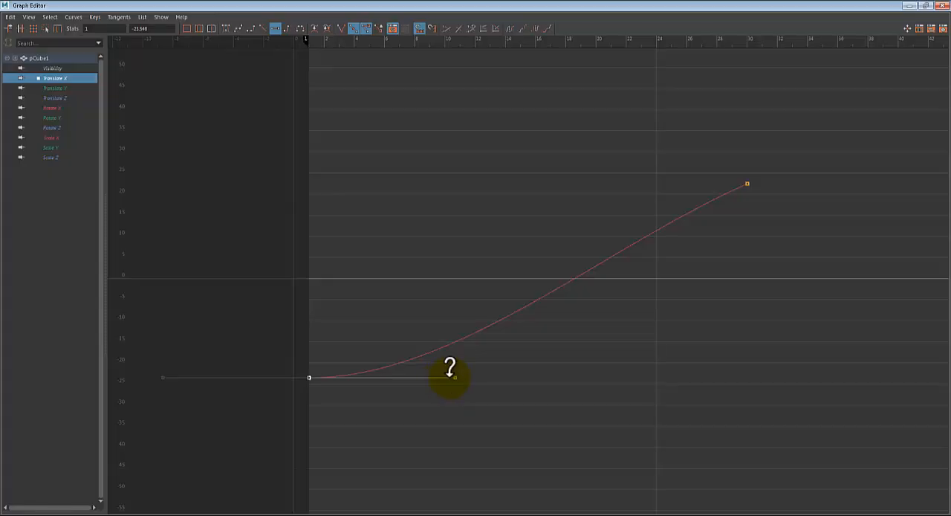
{"action": "middle_click_drag", "start_coordinate": [446, 375], "coordinate": [473, 376], "text": "shift"}
{"action": "key", "text": "ctrl+z"}
{"action": "left_click_drag", "start_coordinate": [426, 426], "coordinate": [469, 367]}
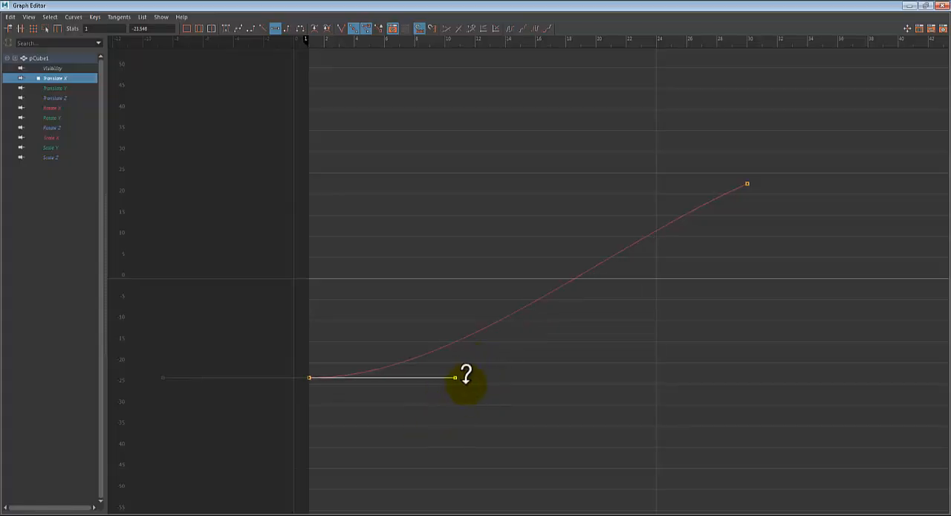
{"action": "middle_click_drag", "start_coordinate": [465, 378], "coordinate": [605, 383], "text": "shift"}
{"action": "key", "text": "ctrl+z"}
{"action": "key", "text": "ctrl+z"}
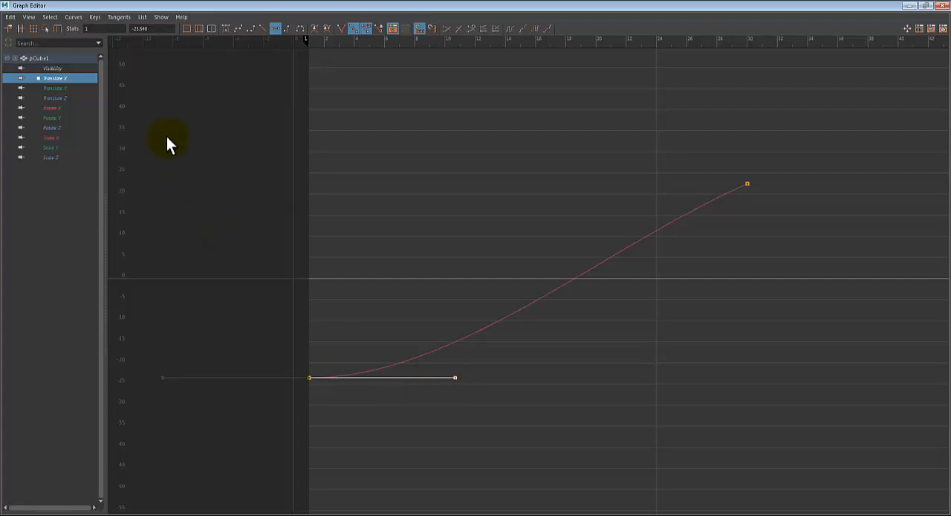
- Convert the Translate X curve to weighted tangents
{"action": "left_click", "coordinate": [73, 16]}
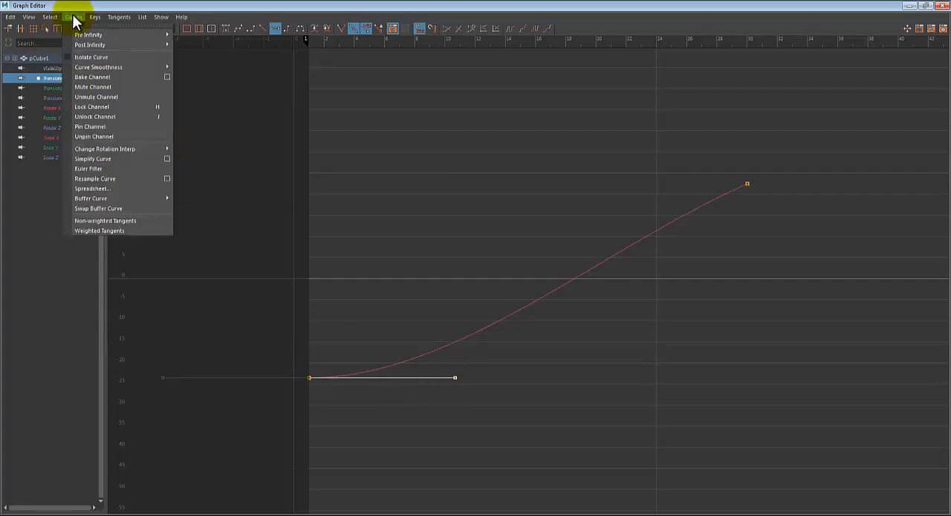
{"action": "left_click", "coordinate": [117, 230]}
{"action": "left_click", "coordinate": [73, 17]}
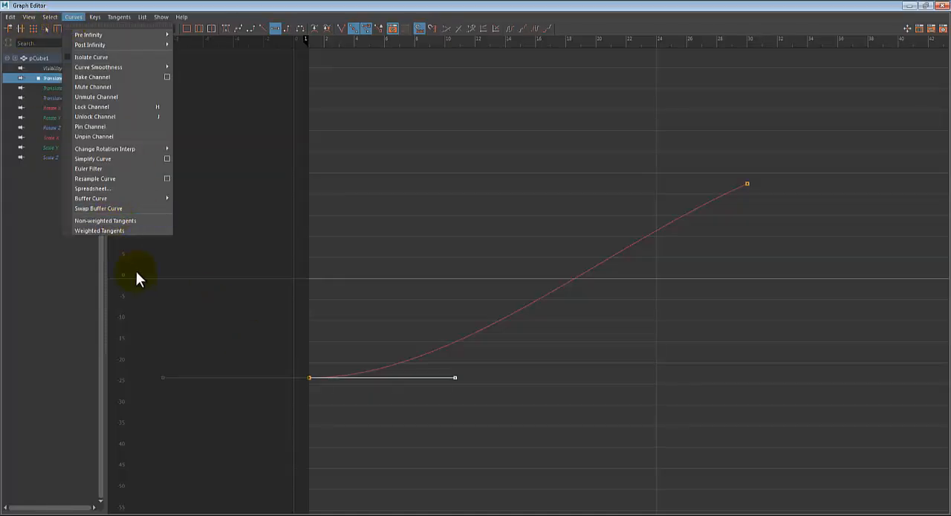
{"action": "left_click", "coordinate": [131, 231]}
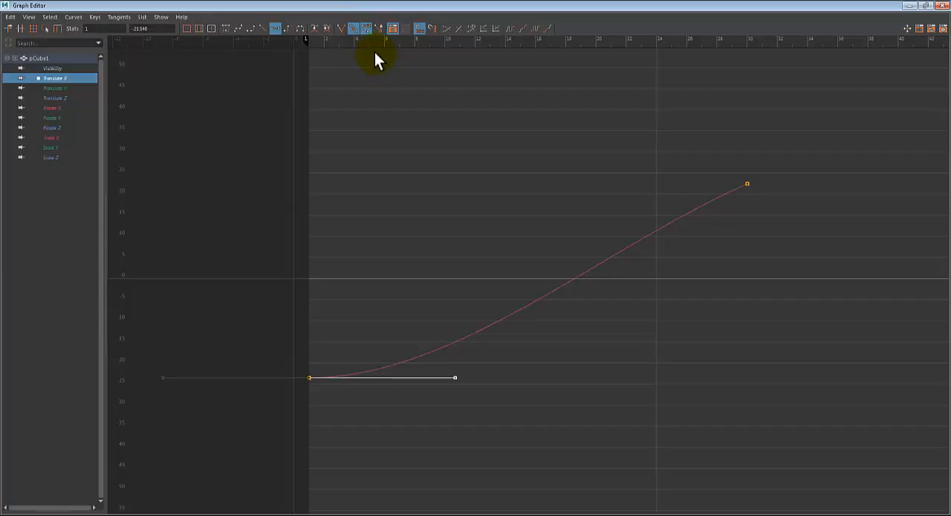
- Try stretching the weighted handle of the frame 1 key, undo each attempt, and close the Graph Editor with the frame 30 key selected
{"action": "left_click_drag", "start_coordinate": [453, 378], "coordinate": [614, 380]}
{"action": "key", "text": "ctrl+z"}
{"action": "middle_click_drag", "start_coordinate": [462, 380], "coordinate": [559, 383]}
{"action": "key", "text": "ctrl+z"}
{"action": "middle_click_drag", "start_coordinate": [448, 383], "coordinate": [491, 395], "text": "shift"}
{"action": "key", "text": "ctrl+z"}
{"action": "left_click_drag", "start_coordinate": [672, 160], "coordinate": [889, 280]}
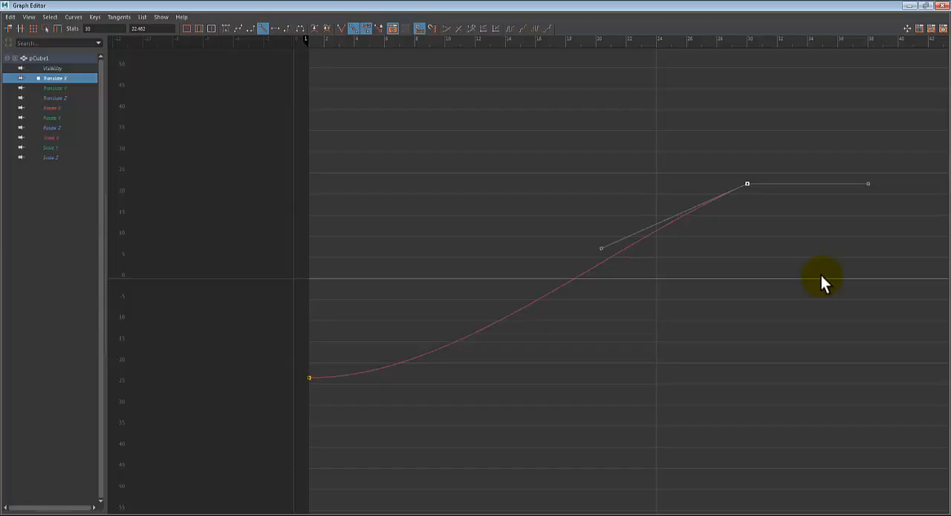
{"action": "left_click", "coordinate": [942, 6]}
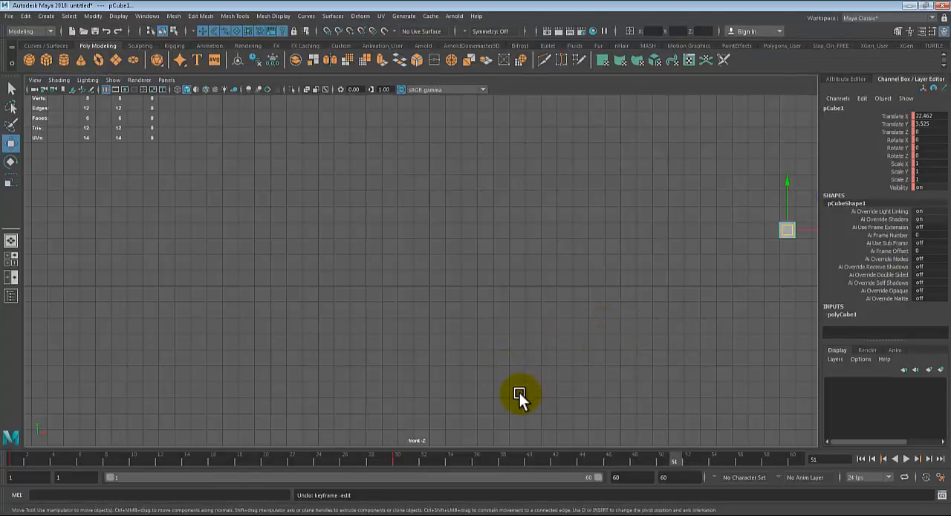
- Return to frame 1 and delete all of the cube's keyframes between frames 1 and 30
{"action": "left_click", "coordinate": [5, 460]}
{"action": "left_click_drag", "start_coordinate": [0, 457], "coordinate": [0, 477]}
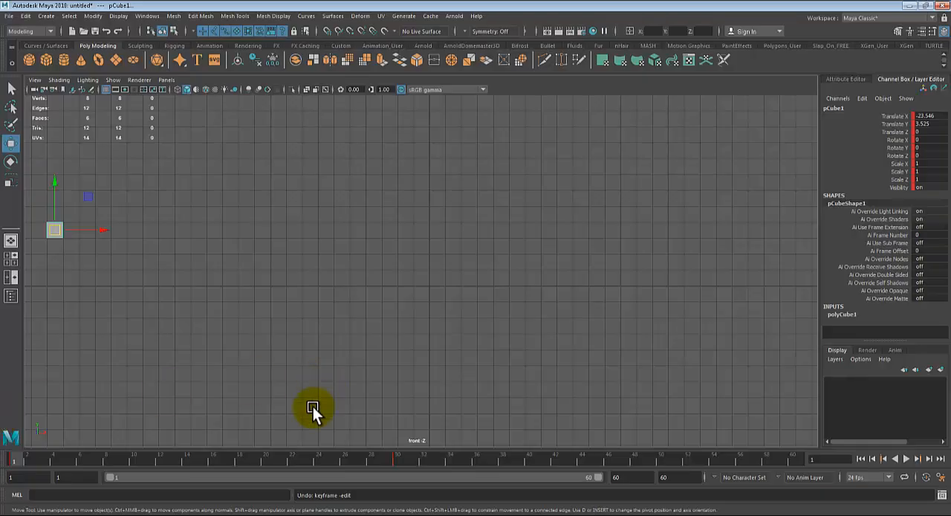
{"action": "left_click_drag", "start_coordinate": [401, 461], "coordinate": [86, 457], "text": "shift"}
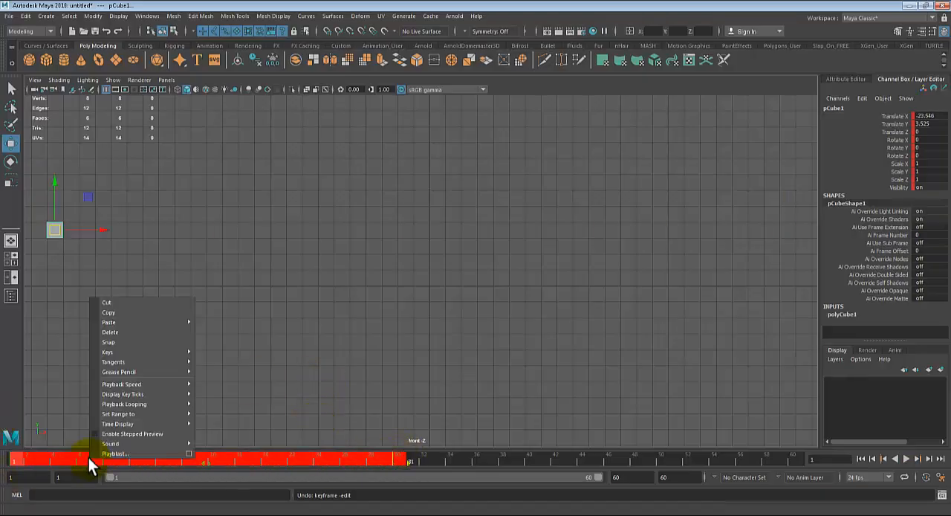
{"action": "right_click", "coordinate": [88, 458]}
{"action": "left_click", "coordinate": [123, 332]}
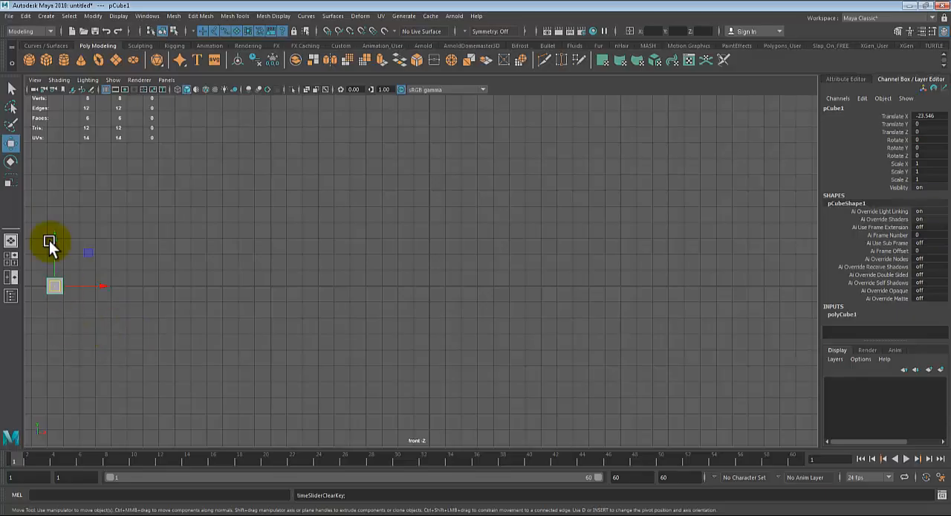
- Raise the cube to Translate Y 8.772, duplicate it, and lower a copy to Translate Y 5.755
{"action": "left_click_drag", "start_coordinate": [55, 233], "coordinate": [98, 107]}
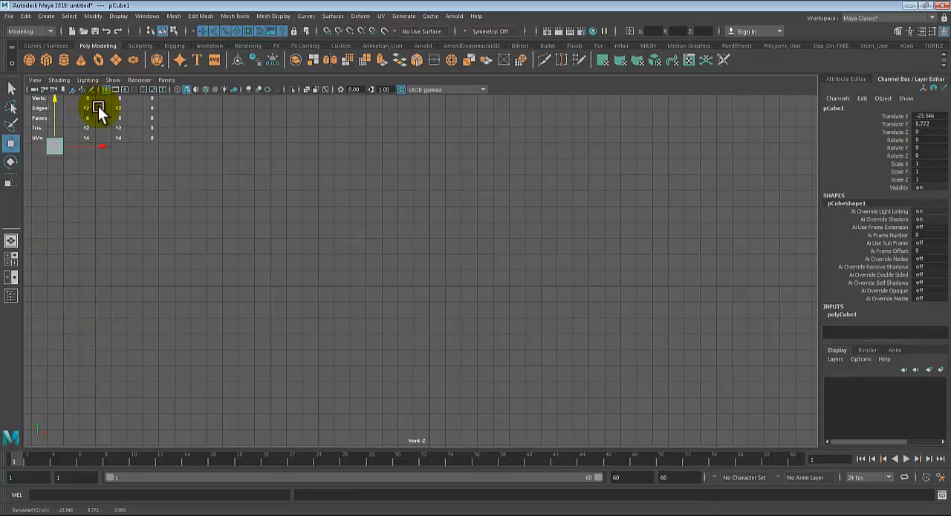
{"action": "key", "text": "ctrl+d"}
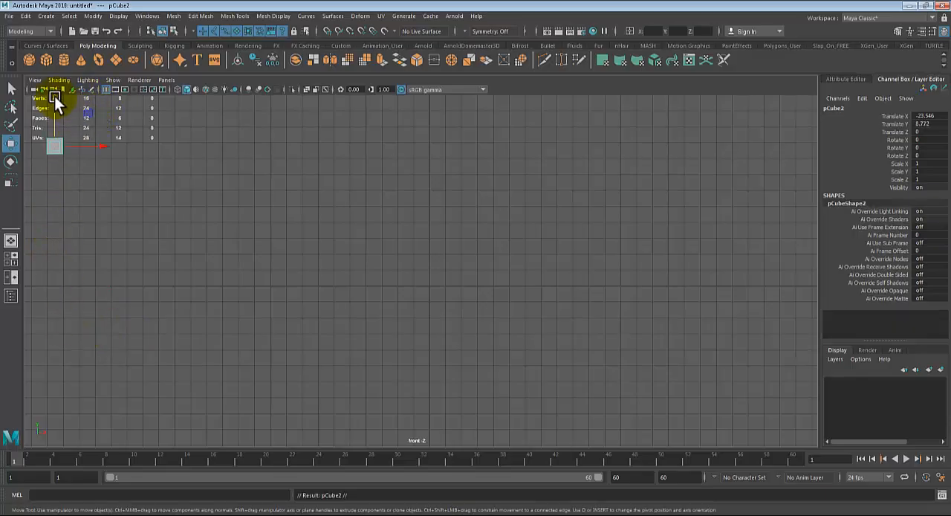
{"action": "key", "text": "ctrl+d"}
{"action": "left_click_drag", "start_coordinate": [55, 96], "coordinate": [57, 152]}
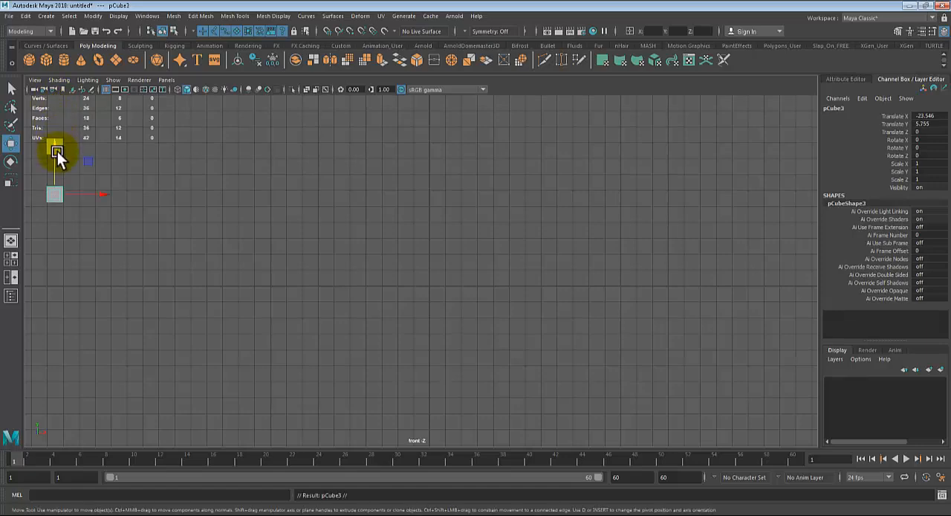
- Duplicate the cube again and spread the copies downward in the same column, one just above and one below the horizontal axis
{"action": "left_click_drag", "start_coordinate": [83, 463], "coordinate": [17, 462]}
{"action": "key", "text": "ctrl+d"}
{"action": "left_click_drag", "start_coordinate": [59, 156], "coordinate": [43, 295]}
{"action": "left_click", "coordinate": [130, 279]}
{"action": "left_click", "coordinate": [50, 283]}
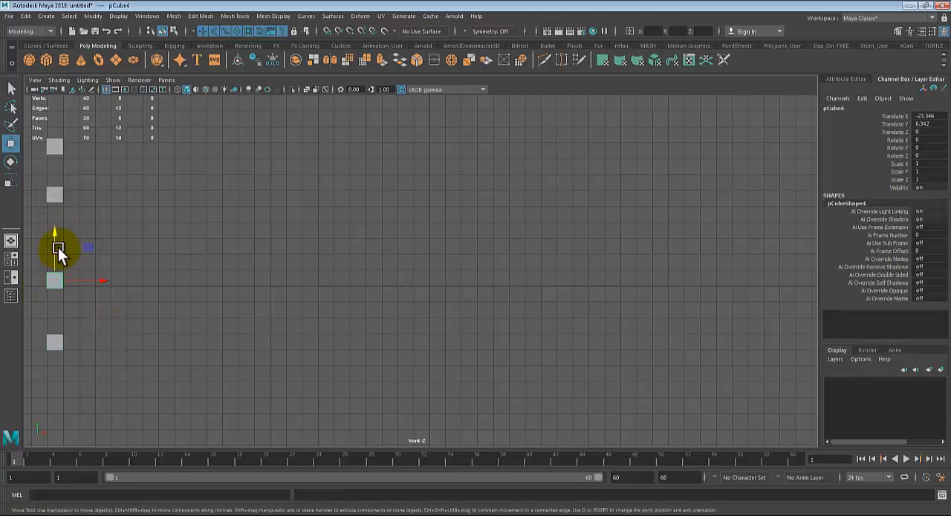
{"action": "left_click_drag", "start_coordinate": [59, 237], "coordinate": [60, 226]}
{"action": "left_click", "coordinate": [290, 391]}
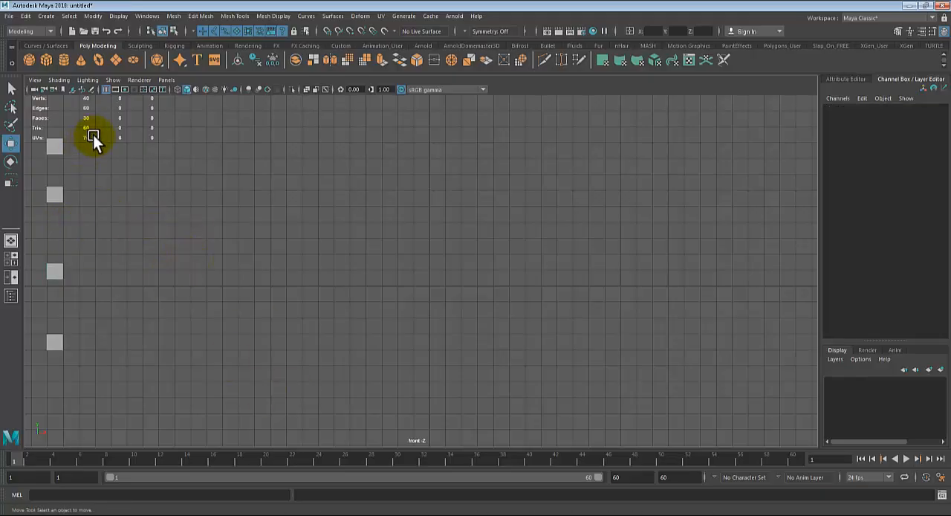
- Select all the cubes, key them at frame 1, slide them along X to the far side at frame 30, and return to frame 1
{"action": "left_click_drag", "start_coordinate": [128, 133], "coordinate": [49, 426]}
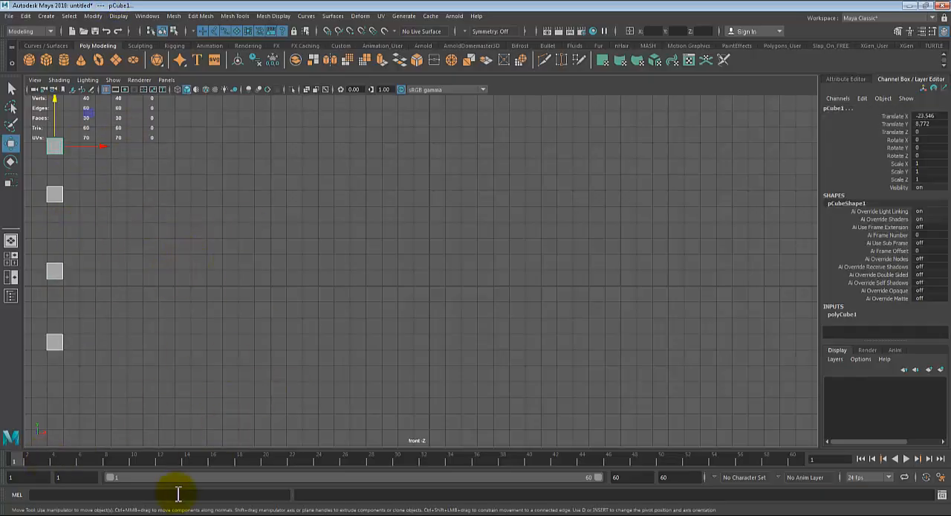
{"action": "key", "text": "s"}
{"action": "key", "text": "alt+v"}
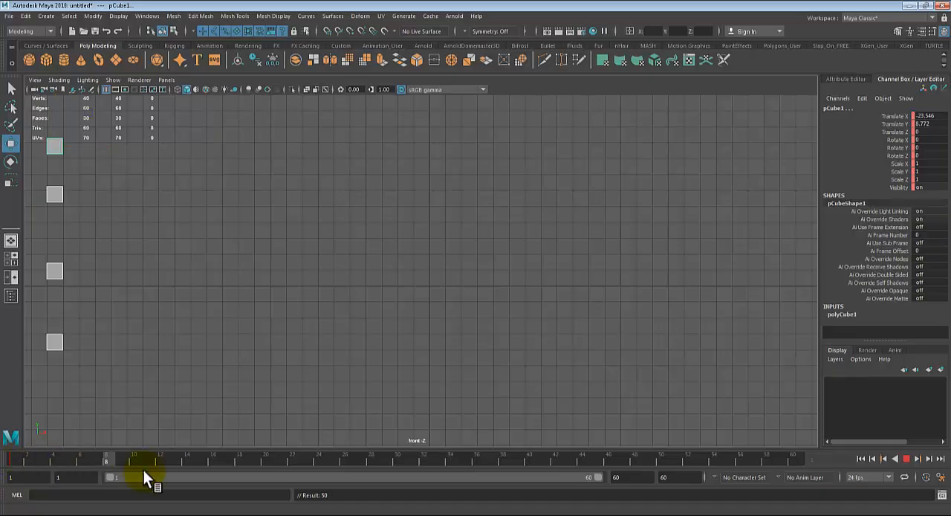
{"action": "key", "text": "alt+v"}
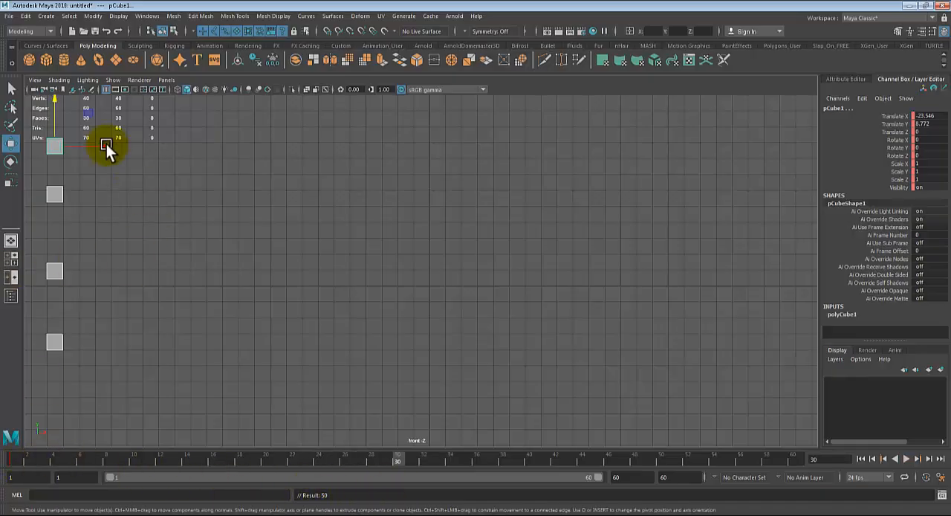
{"action": "left_click_drag", "start_coordinate": [106, 144], "coordinate": [838, 183]}
{"action": "left_click", "coordinate": [53, 456]}
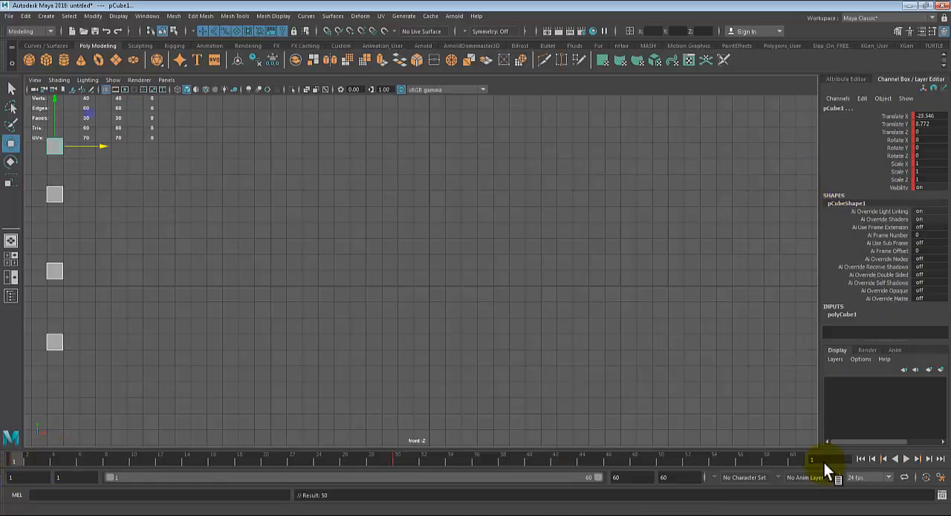
- Play the cubes' slide animation, stop it, and return to frame 1
{"action": "left_click", "coordinate": [903, 459]}
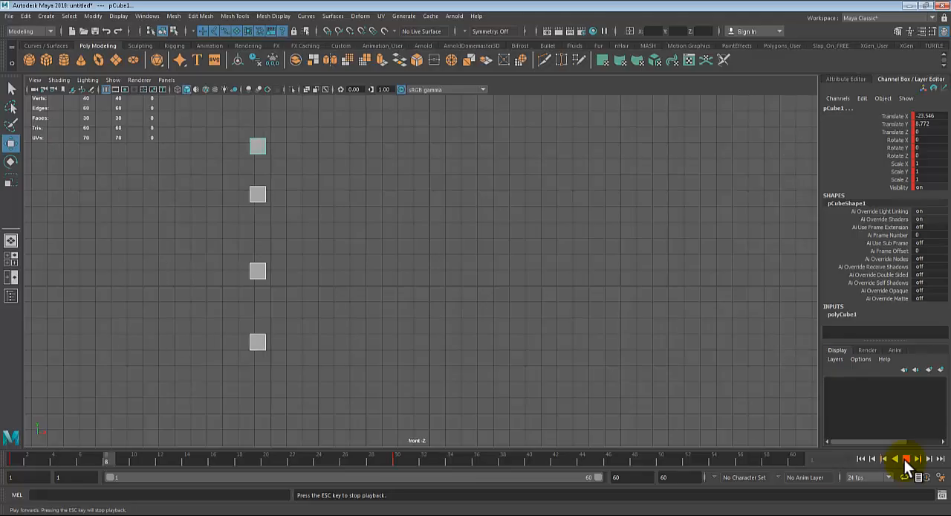
{"action": "left_click", "coordinate": [904, 459]}
{"action": "left_click_drag", "start_coordinate": [204, 462], "coordinate": [1, 470]}
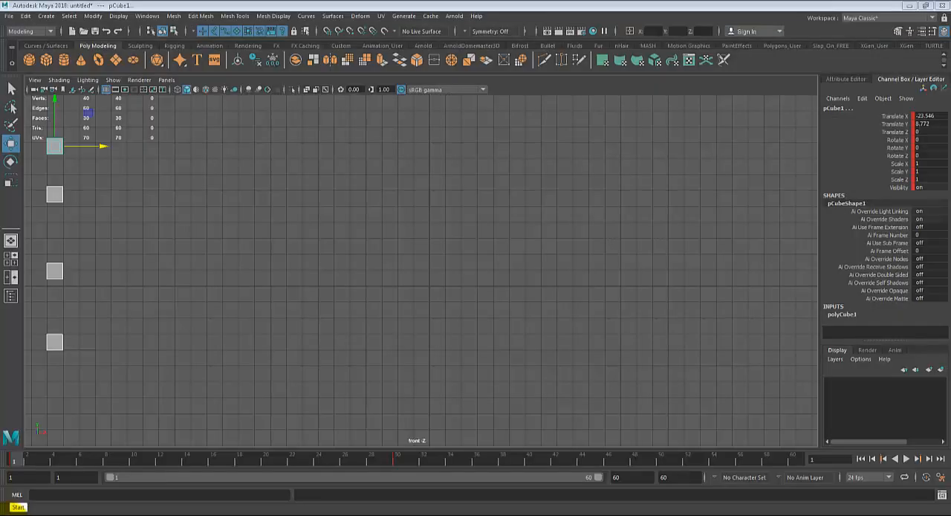
- Launch Word 2016 and create a blank document
{"action": "left_click", "coordinate": [18, 508]}
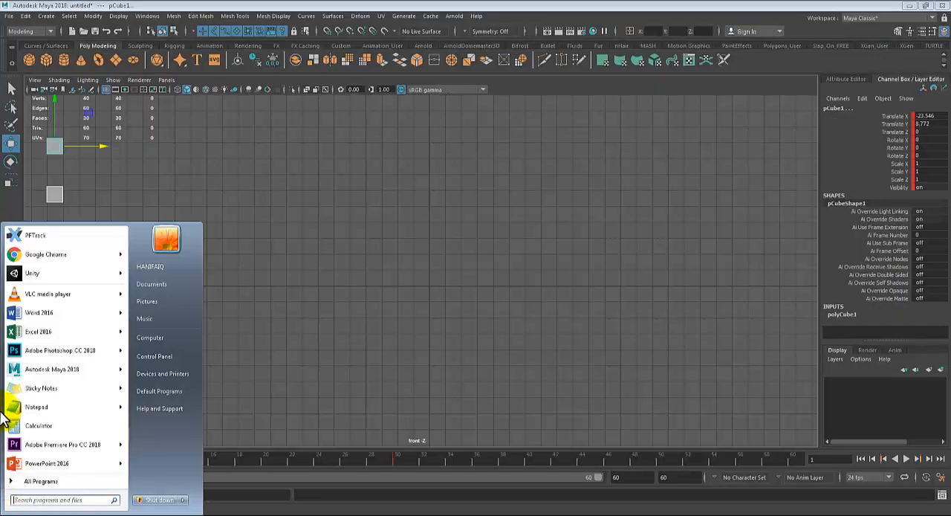
{"action": "left_click", "coordinate": [37, 312]}
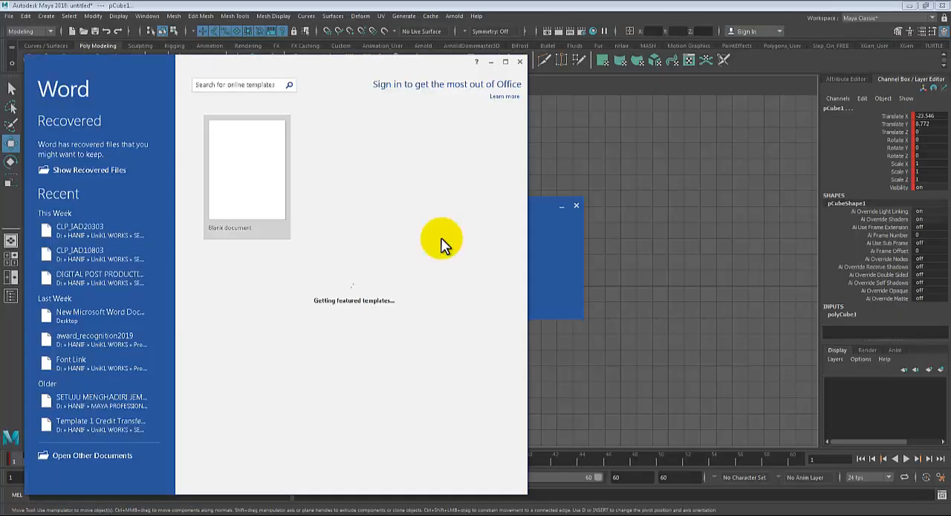
{"action": "left_click", "coordinate": [259, 160]}
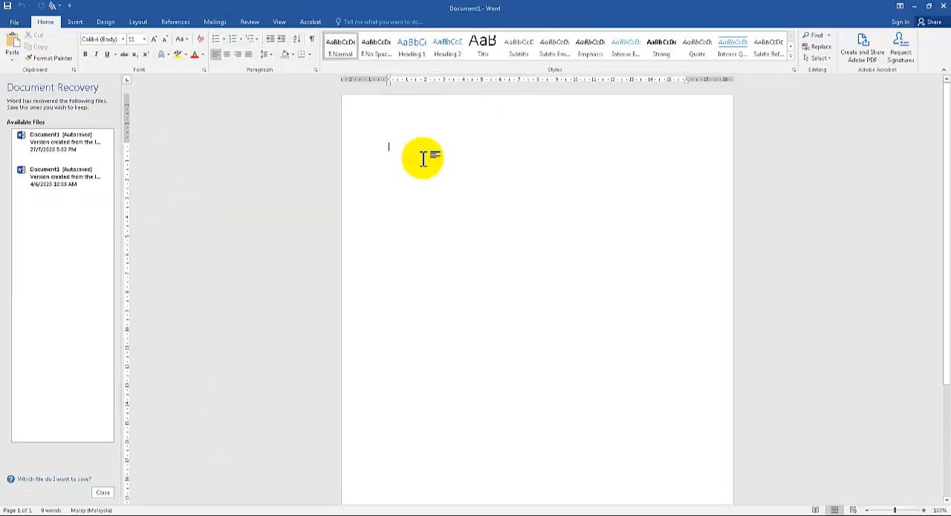
- Start a numbered list in the document with LINEAR in capitals as the first item
{"action": "type", "text": "1. linear"}
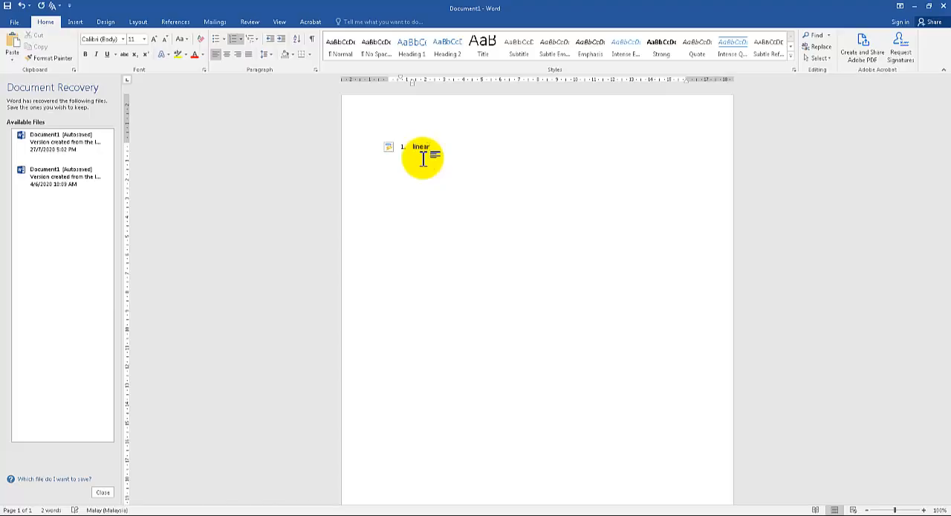
{"action": "key", "text": "Return"}
{"action": "type", "text": "S"}
{"action": "key", "text": "BackSpace"}
{"action": "key", "text": "Up"}
{"action": "key", "text": "BackSpace"}
{"action": "key", "text": "BackSpace"}
{"action": "key", "text": "BackSpace"}
{"action": "key", "text": "BackSpace"}
{"action": "type", "text": "in"}
{"action": "key", "text": "BackSpace"}
{"action": "key", "text": "BackSpace"}
{"action": "type", "text": "INEAR SLOW IN"}
- Add SLOW IN, SLOW OUT, and SLOW IN AND SLOW OUT as items 2 to 4 of the list
{"action": "key", "text": "Return"}
{"action": "type", "text": "SLOW OUT "}
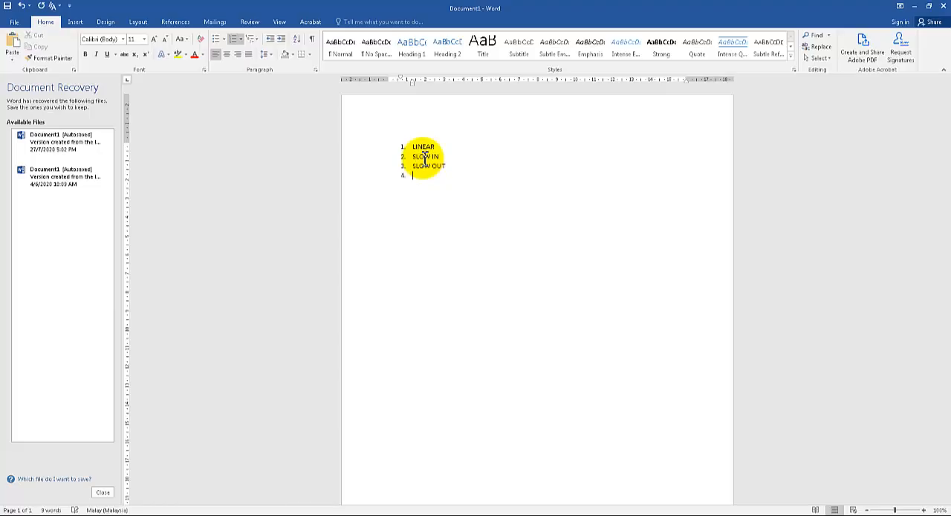
{"action": "type", "text": "SLOW IN AND "}
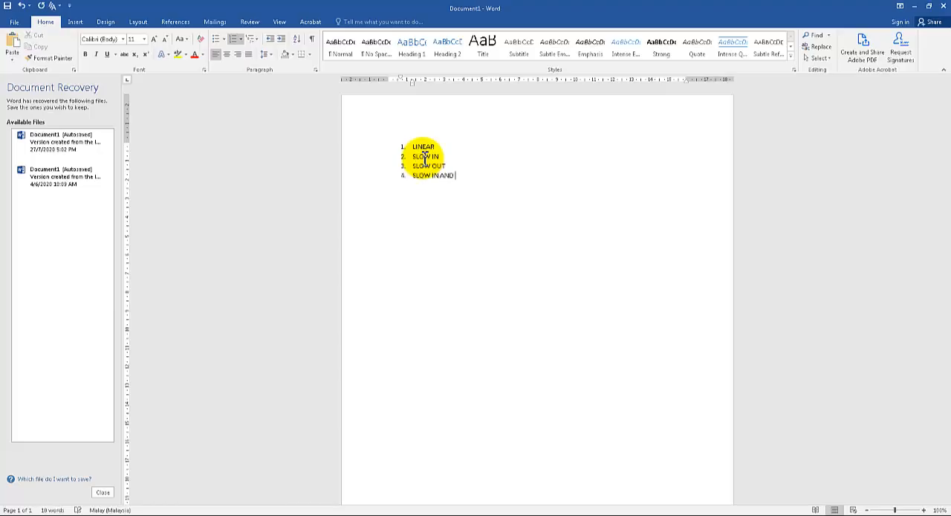
{"action": "type", "text": "SLOW OUT"}
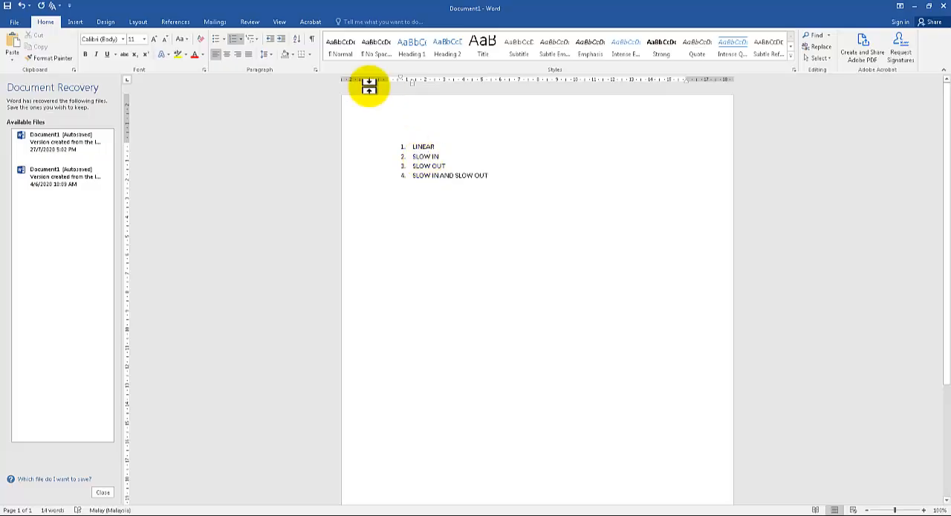
{"action": "left_click_drag", "start_coordinate": [503, 176], "coordinate": [436, 174]}
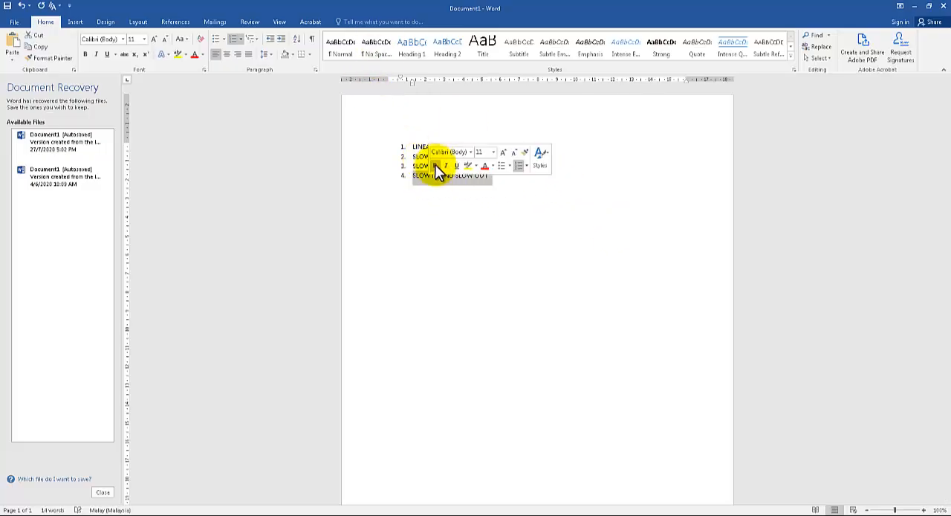
{"action": "left_click", "coordinate": [448, 257]}
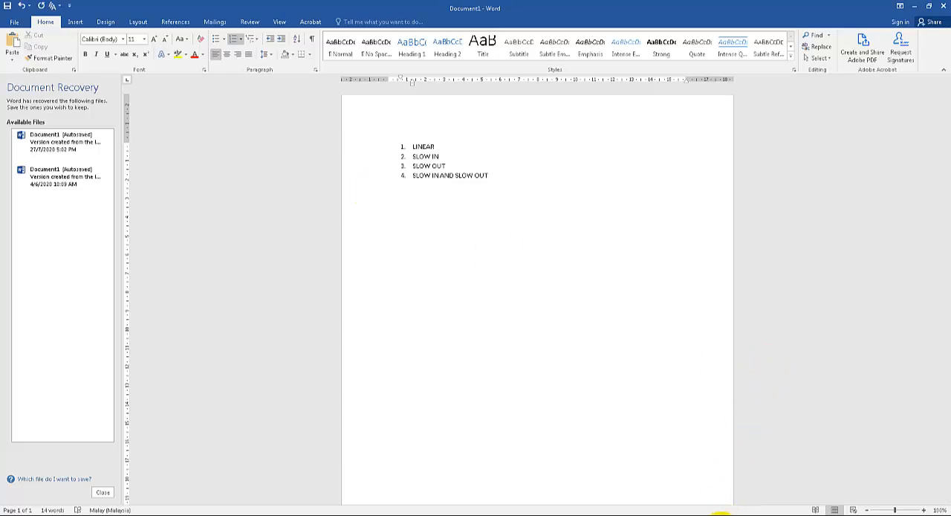
- Switch back to Maya and bring up the window with an empty untitled scene
{"action": "mouse_move", "coordinate": [722, 512]}
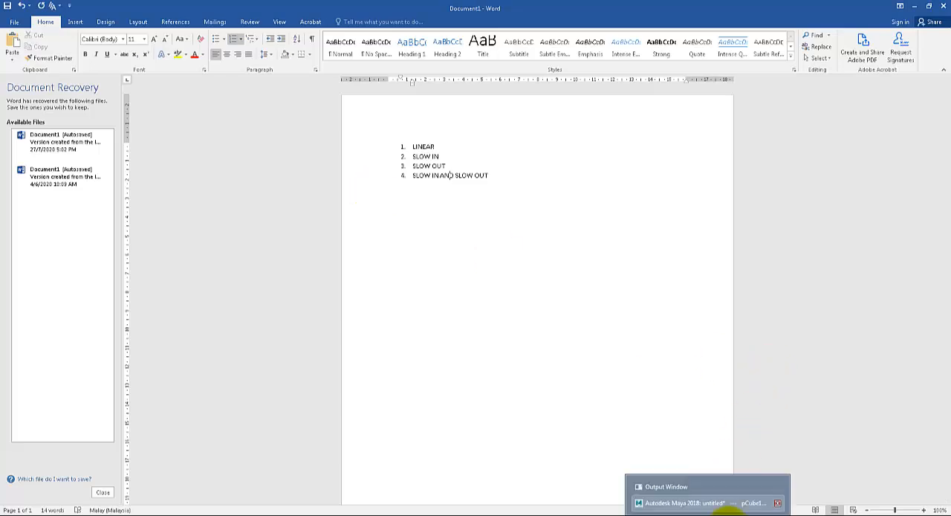
{"action": "left_click", "coordinate": [722, 504]}
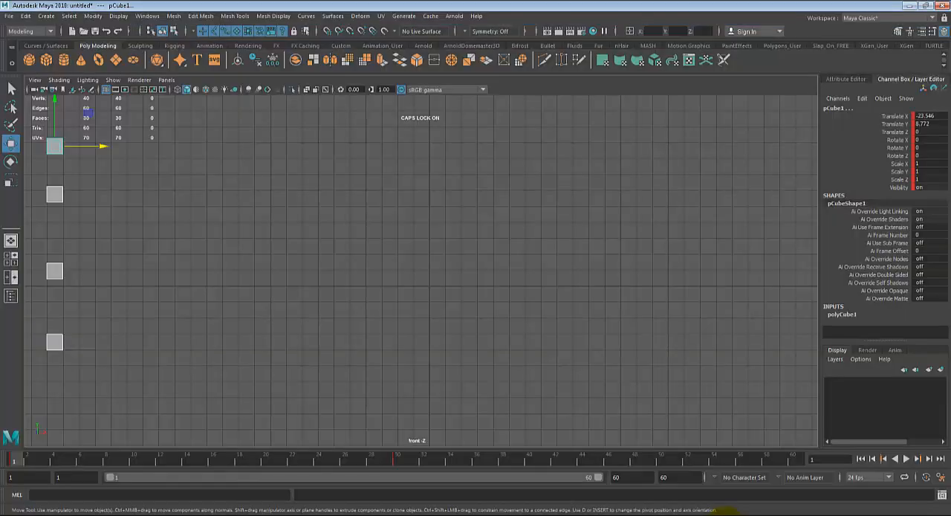
{"action": "left_click", "coordinate": [722, 512]}
{"action": "left_click", "coordinate": [722, 512]}
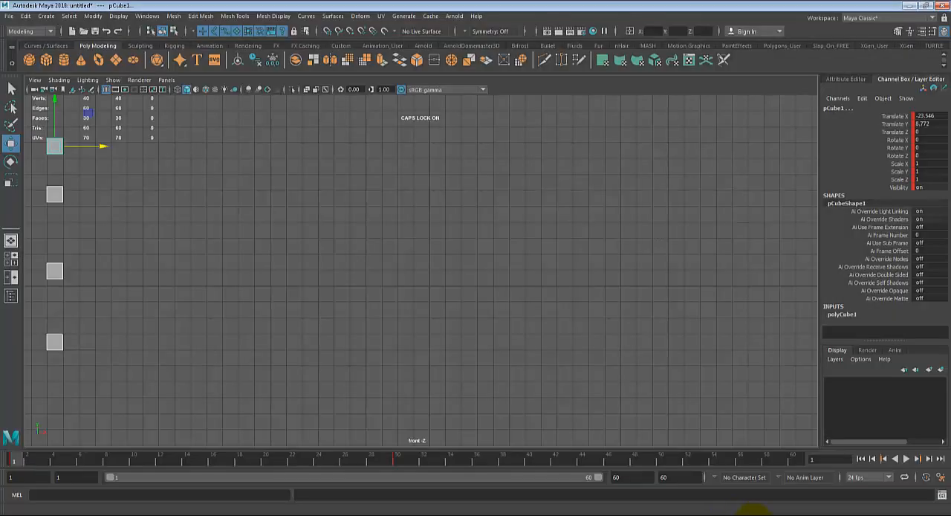
{"action": "left_click", "coordinate": [646, 514]}
{"action": "left_click", "coordinate": [892, 480]}
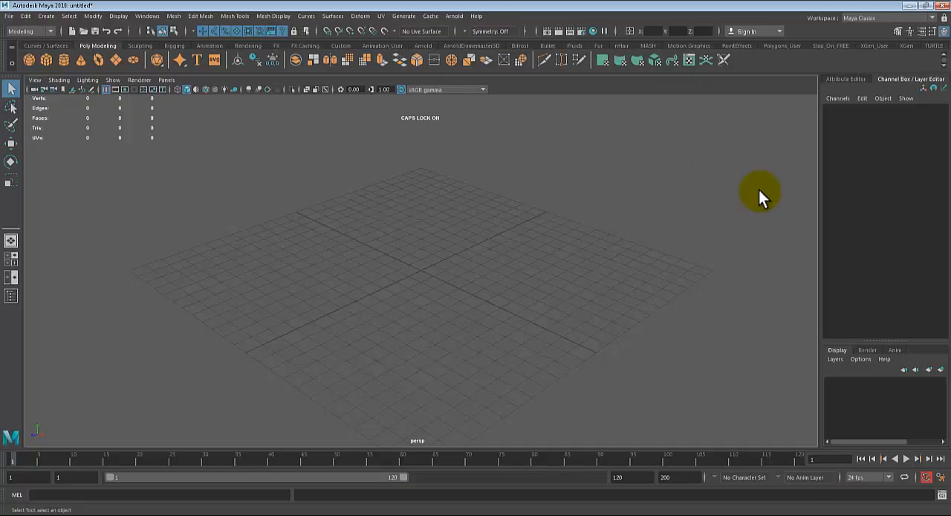
- Start opening a scene and browse on drive D to the Character Rig folder nested inside Character Rig
{"action": "left_click", "coordinate": [8, 16]}
{"action": "left_click", "coordinate": [46, 43]}
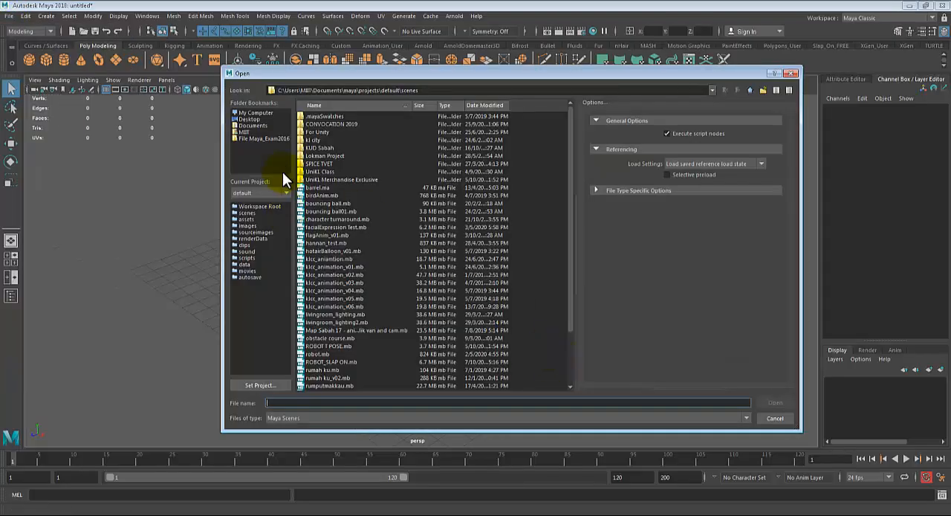
{"action": "left_click", "coordinate": [256, 113]}
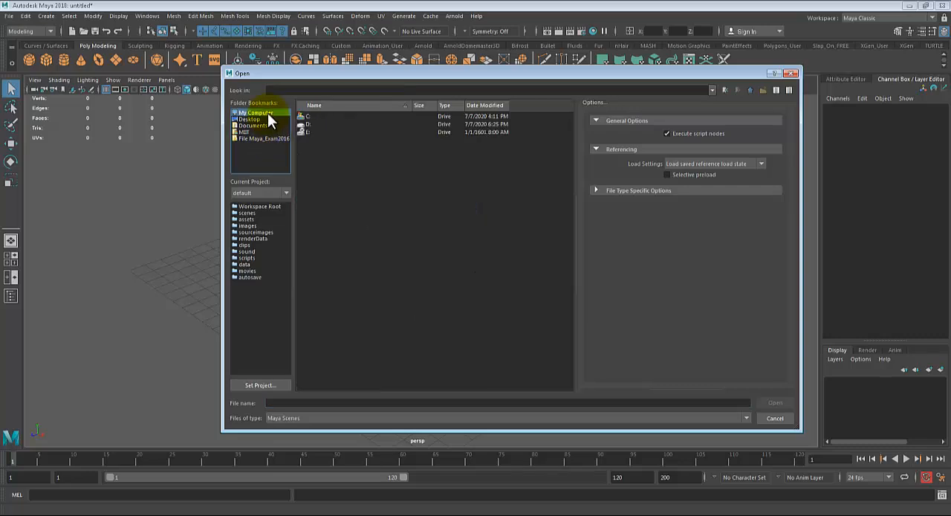
{"action": "double_click", "coordinate": [309, 124]}
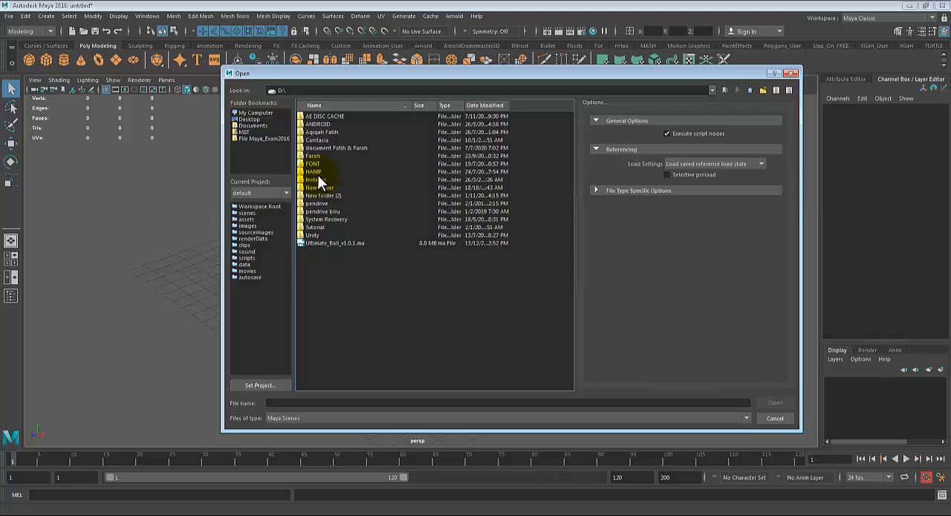
{"action": "double_click", "coordinate": [317, 171]}
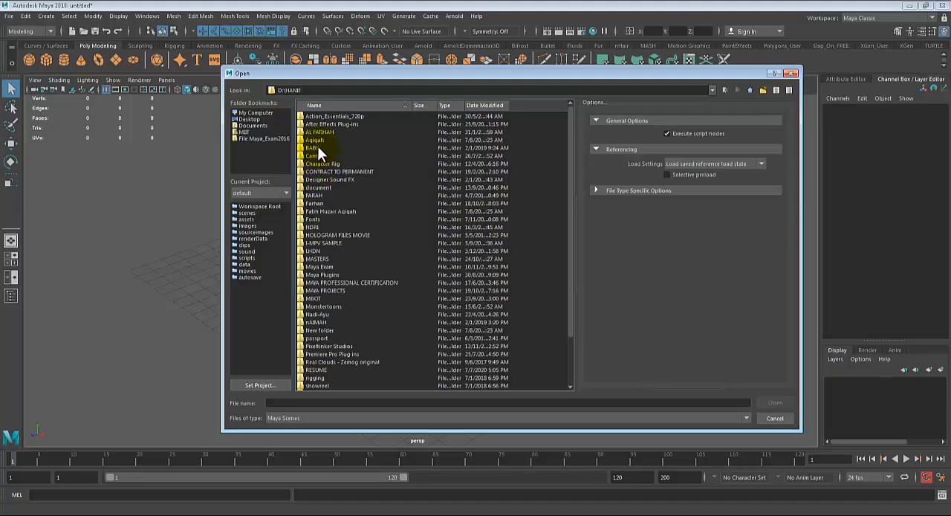
{"action": "left_click", "coordinate": [324, 164]}
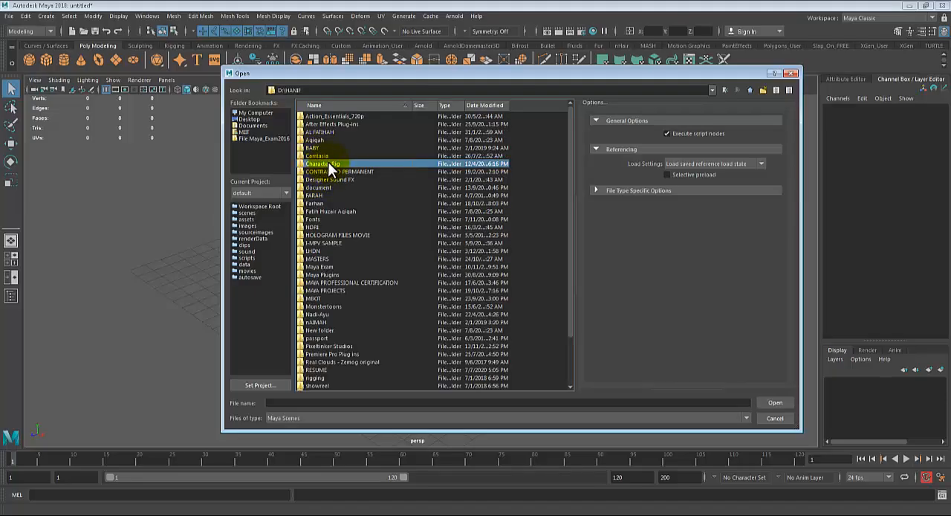
{"action": "double_click", "coordinate": [329, 163]}
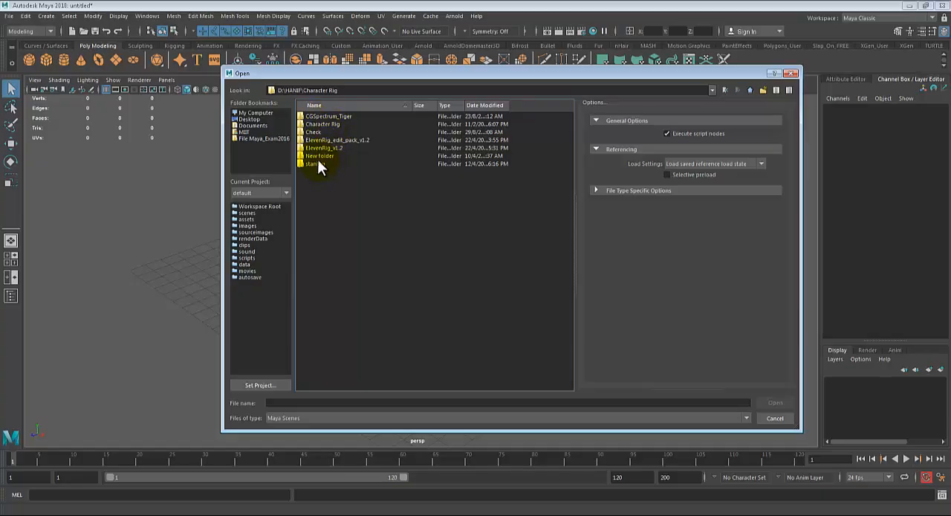
{"action": "double_click", "coordinate": [320, 124]}
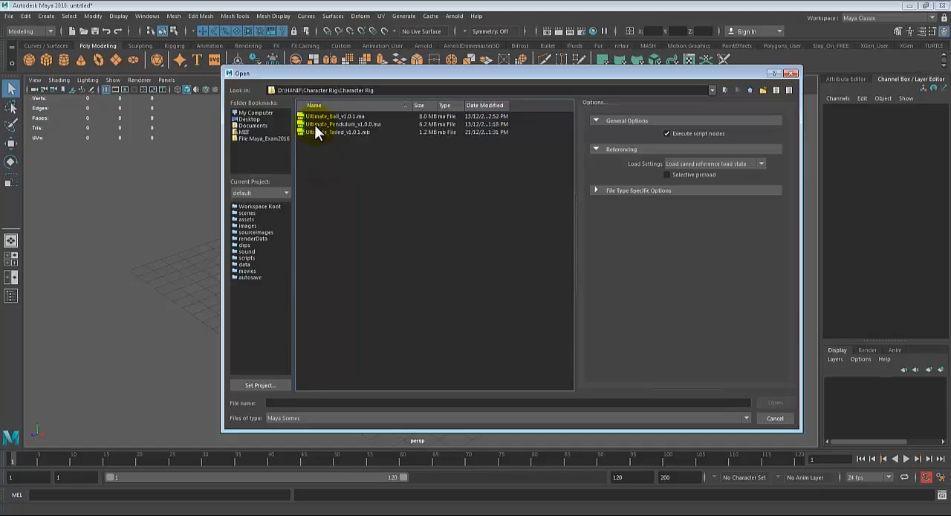
- Open Ultimate_Ball_v1.0.1.ma without saving the untitled scene
{"action": "double_click", "coordinate": [317, 117]}
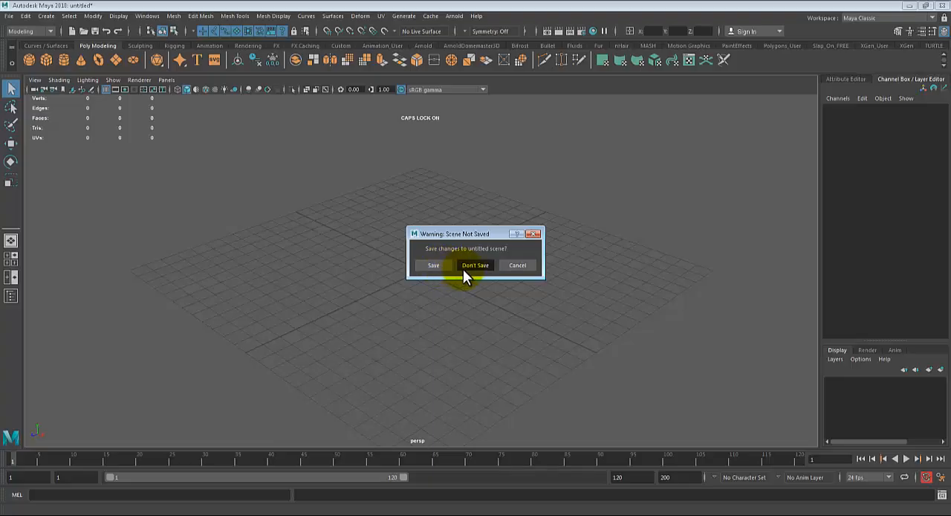
{"action": "left_click", "coordinate": [459, 266]}
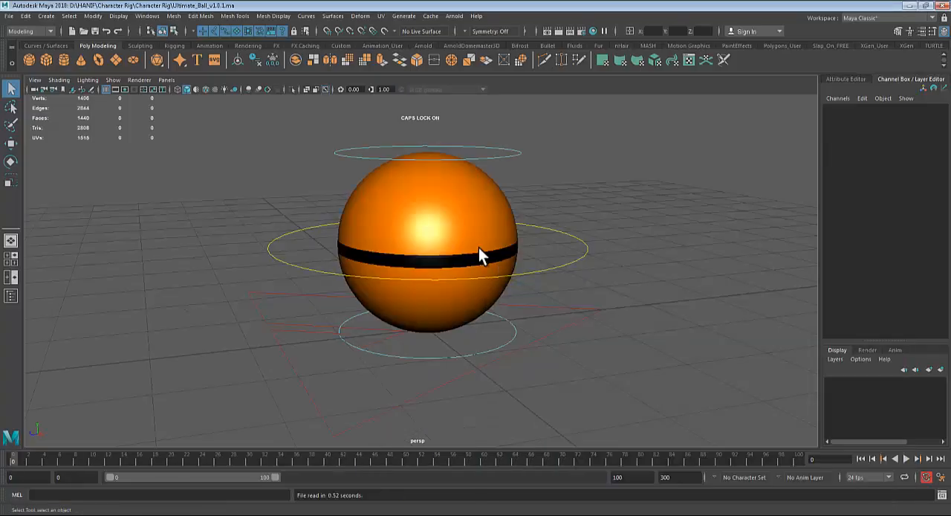
{"action": "scroll", "coordinate": [479, 248], "scroll_direction": "down", "scroll_amount": 4}
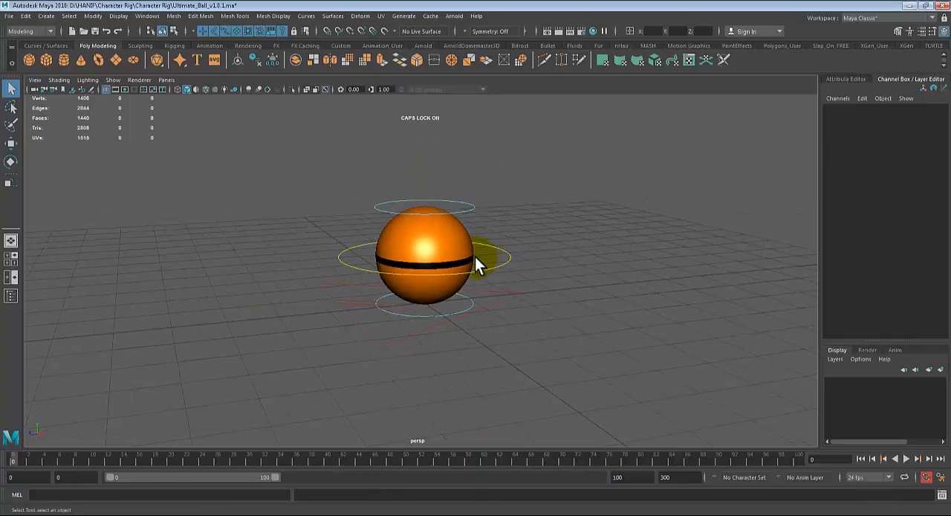
{"action": "left_click_drag", "start_coordinate": [475, 257], "coordinate": [466, 280], "text": "alt"}
{"action": "scroll", "coordinate": [390, 246], "scroll_direction": "down", "scroll_amount": 2}
{"action": "scroll", "coordinate": [390, 246], "scroll_direction": "down", "scroll_amount": 2}
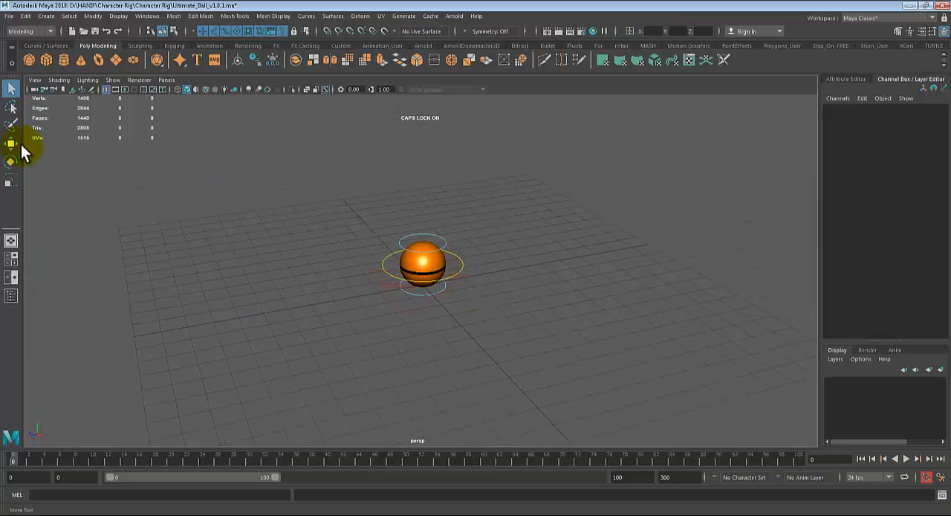
- Create a polygon plane under the ball and scale it uniformly to about 61.5 as a large ground surface
{"action": "left_click", "coordinate": [116, 59]}
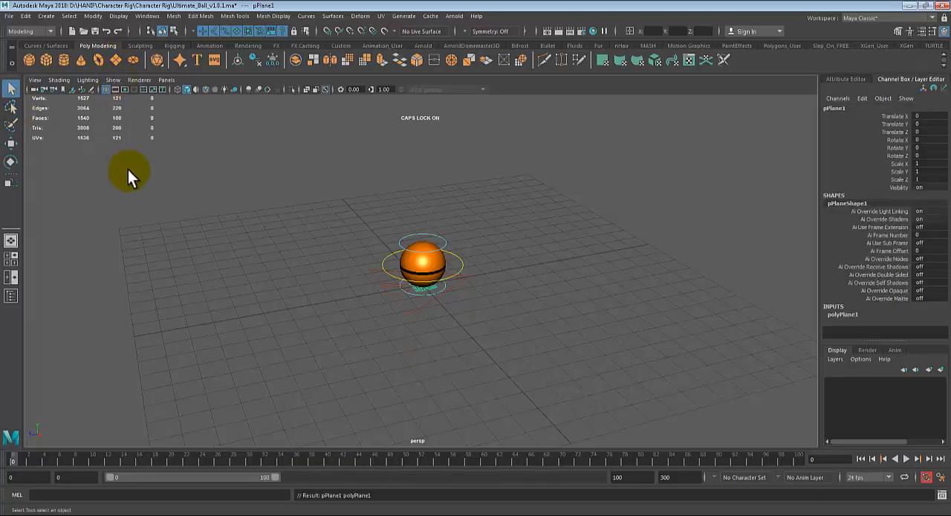
{"action": "key", "text": "r"}
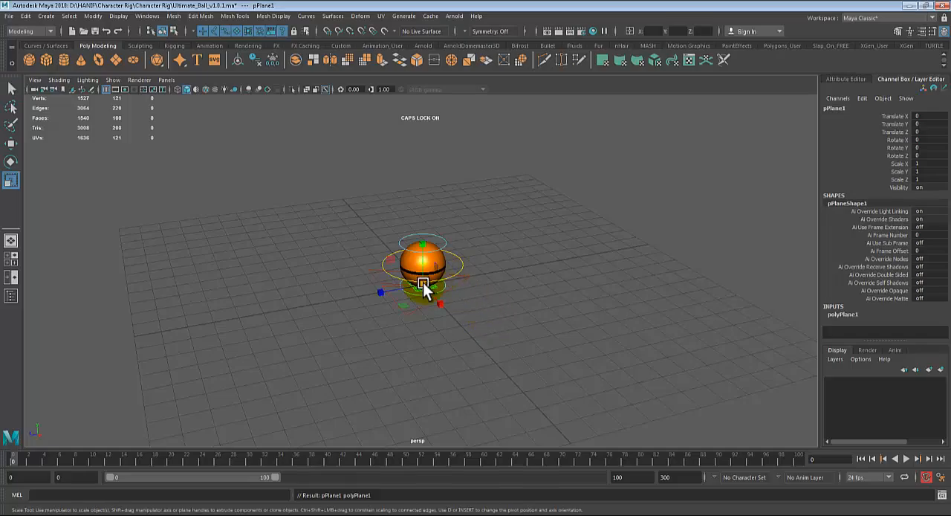
{"action": "left_click_drag", "start_coordinate": [424, 284], "coordinate": [846, 236]}
{"action": "left_click_drag", "start_coordinate": [425, 286], "coordinate": [949, 199]}
{"action": "left_click_drag", "start_coordinate": [461, 304], "coordinate": [424, 295], "text": "alt"}
{"action": "left_click", "coordinate": [436, 197]}
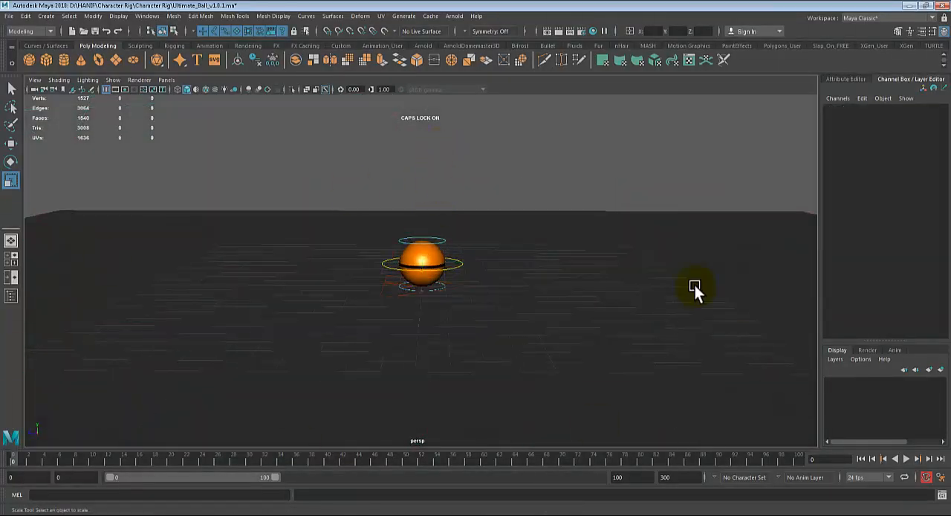
- Select the ball rig's root control outline on the ground, try moving it along the Z axis, and undo the move
{"action": "scroll", "coordinate": [494, 294], "scroll_direction": "up", "scroll_amount": 6}
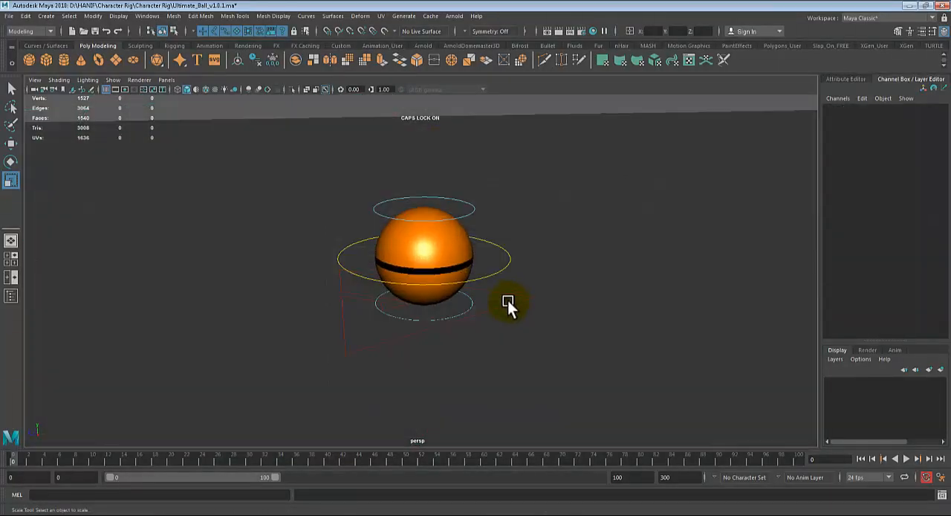
{"action": "left_click", "coordinate": [508, 301]}
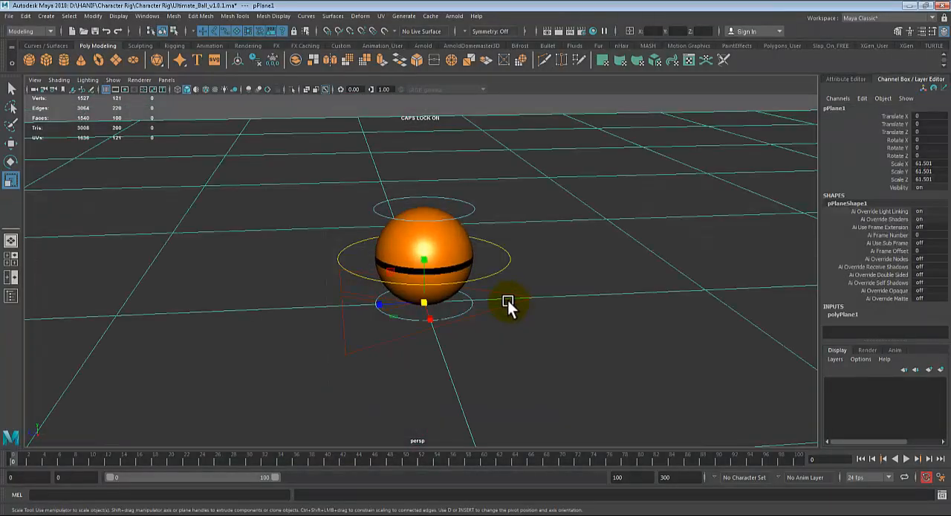
{"action": "left_click", "coordinate": [500, 304]}
{"action": "left_click_drag", "start_coordinate": [495, 306], "coordinate": [508, 306], "text": "alt"}
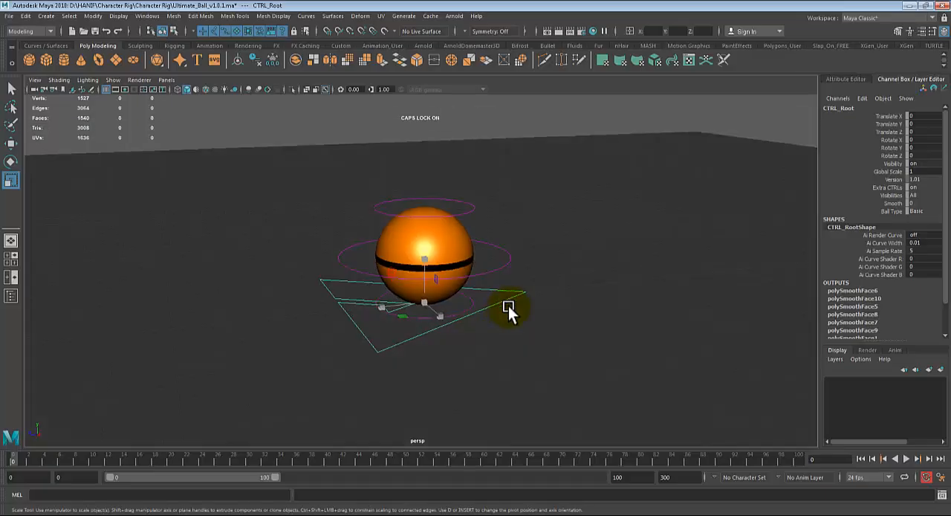
{"action": "key", "text": "w"}
{"action": "scroll", "coordinate": [505, 304], "scroll_direction": "down", "scroll_amount": 1}
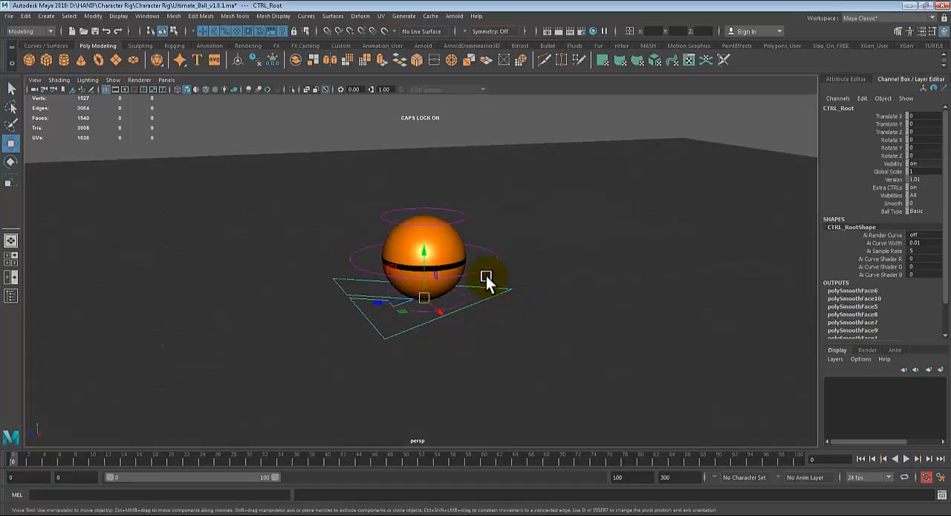
{"action": "left_click_drag", "start_coordinate": [486, 276], "coordinate": [446, 339], "text": "alt"}
{"action": "key", "text": "ctrl+z"}
{"action": "key", "text": "q"}
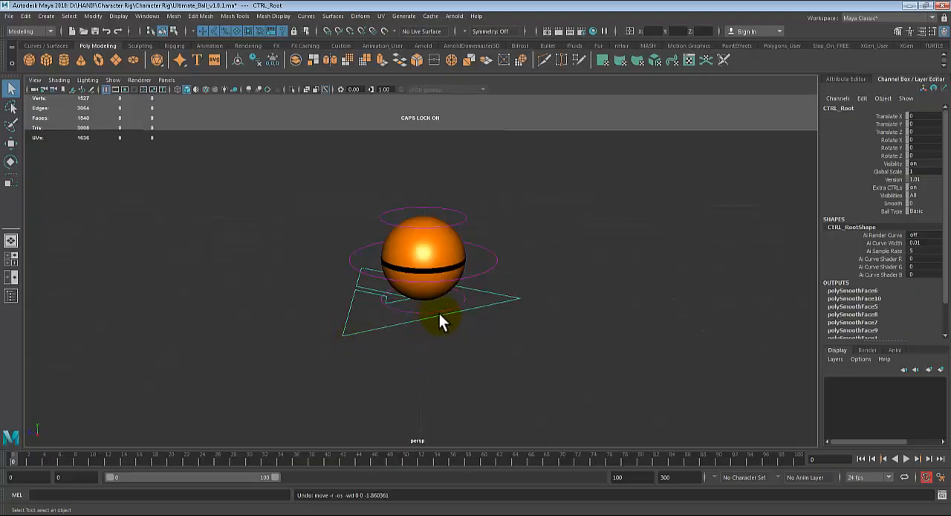
- Try changing the ball rig's overall size through the root control's Global Scale, and undo the change
{"action": "scroll", "coordinate": [439, 315], "scroll_direction": "down", "scroll_amount": 3}
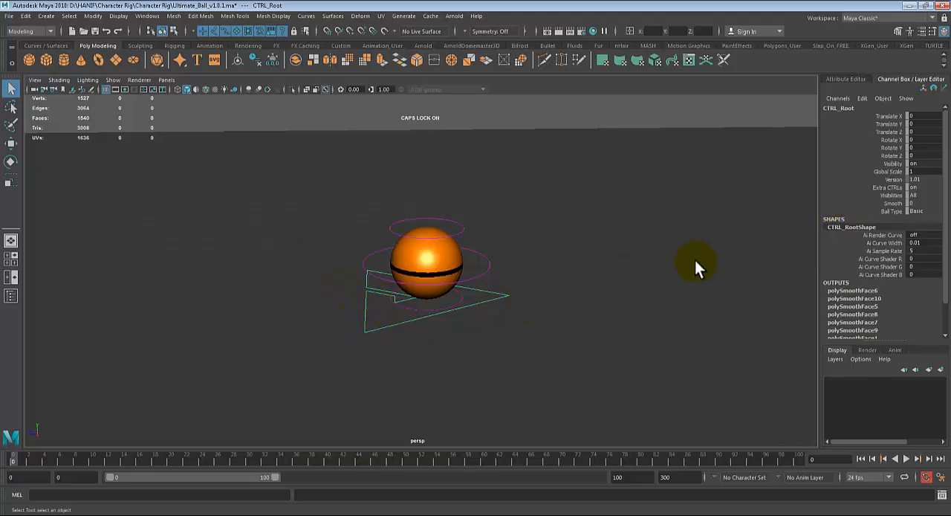
{"action": "left_click", "coordinate": [888, 172]}
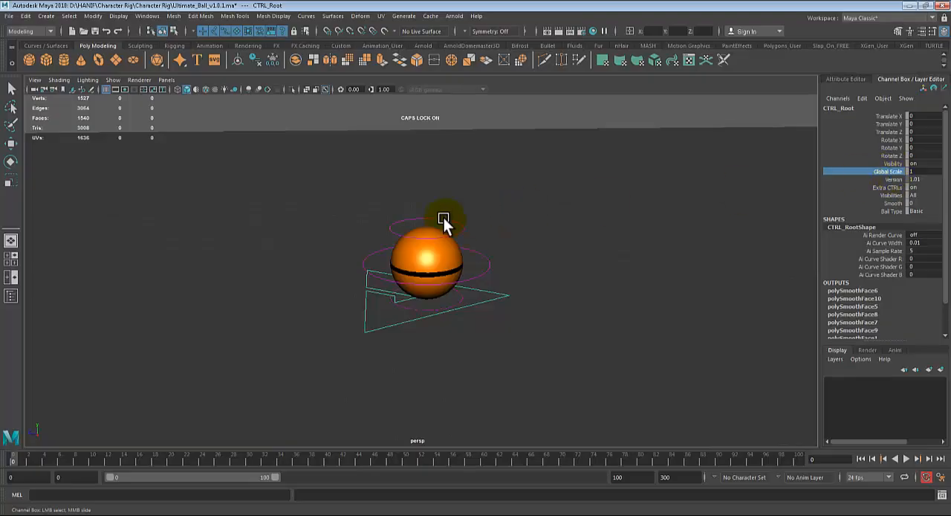
{"action": "mouse_move", "coordinate": [453, 185]}
{"action": "middle_mouse_down"}
{"action": "mouse_move", "coordinate": [468, 191]}
{"action": "mouse_move", "coordinate": [446, 195]}
{"action": "mouse_move", "coordinate": [458, 195]}
{"action": "middle_mouse_up"}
{"action": "key", "text": "Caps_Lock"}
{"action": "key", "text": "ctrl+z"}
- Try the Basic, Simple, Football1 and Football2 looks as the root control's Ball Type
{"action": "left_click", "coordinate": [909, 212]}
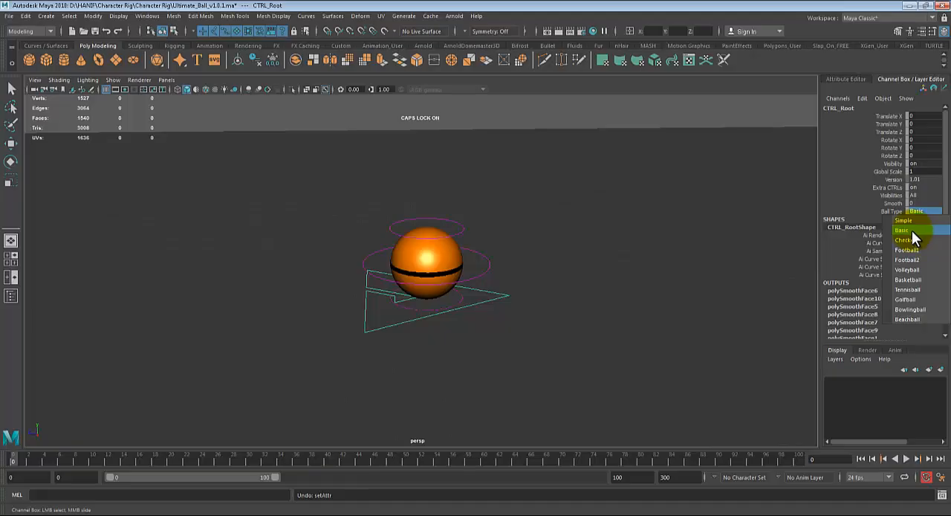
{"action": "left_click", "coordinate": [912, 231]}
{"action": "left_click", "coordinate": [921, 215]}
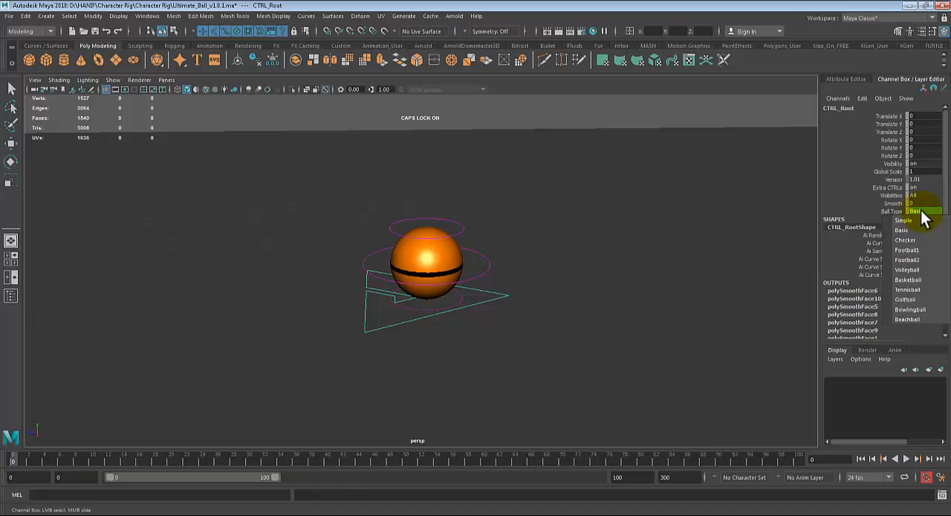
{"action": "left_click", "coordinate": [917, 220]}
{"action": "left_click", "coordinate": [918, 214]}
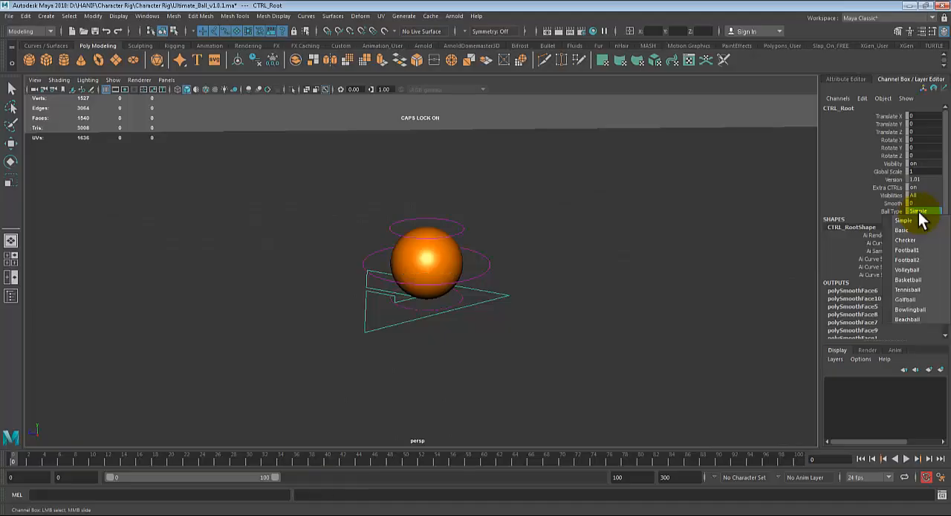
{"action": "left_click", "coordinate": [907, 251]}
{"action": "left_click", "coordinate": [915, 212]}
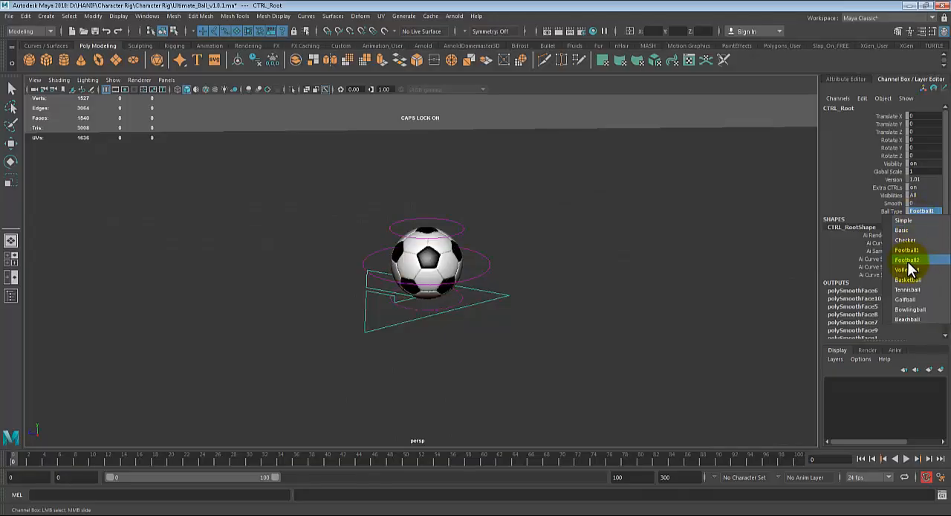
{"action": "left_click", "coordinate": [910, 259]}
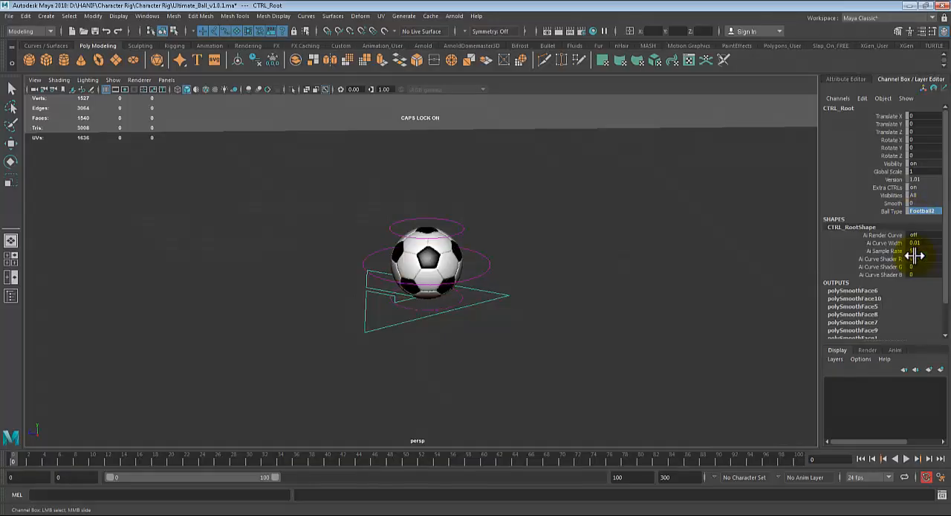
- Try the Basketball and Golfball types on the root control, and set Ball Type to Football1
{"action": "left_click", "coordinate": [927, 211]}
{"action": "left_click", "coordinate": [908, 279]}
{"action": "left_click", "coordinate": [918, 213]}
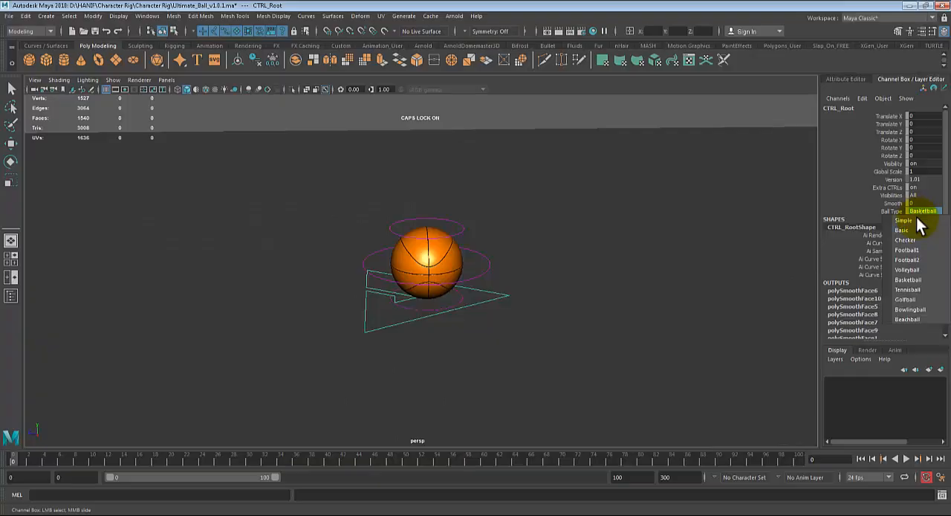
{"action": "left_click", "coordinate": [905, 299]}
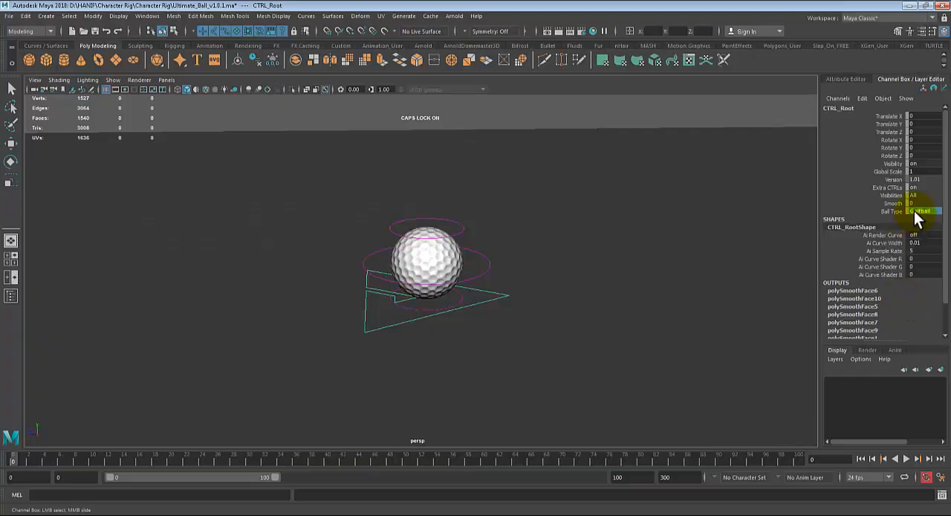
{"action": "left_click", "coordinate": [917, 212]}
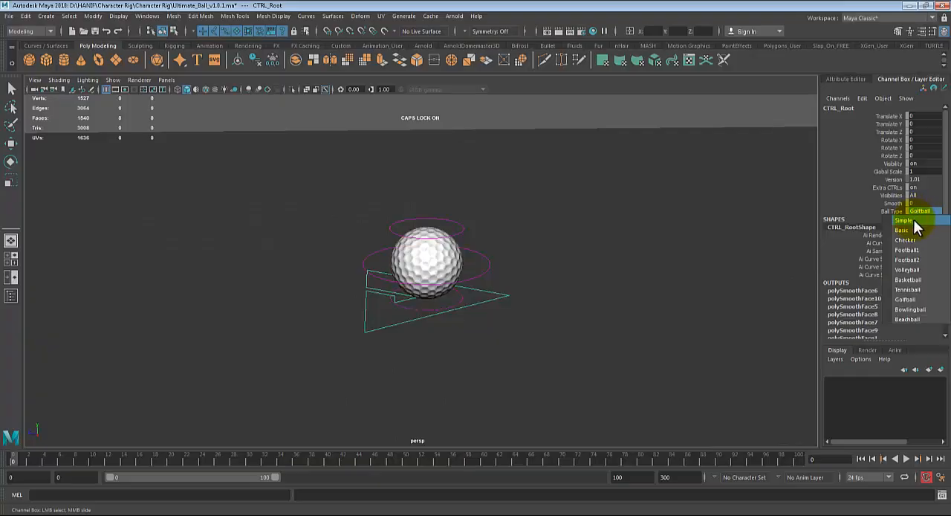
{"action": "left_click", "coordinate": [906, 250]}
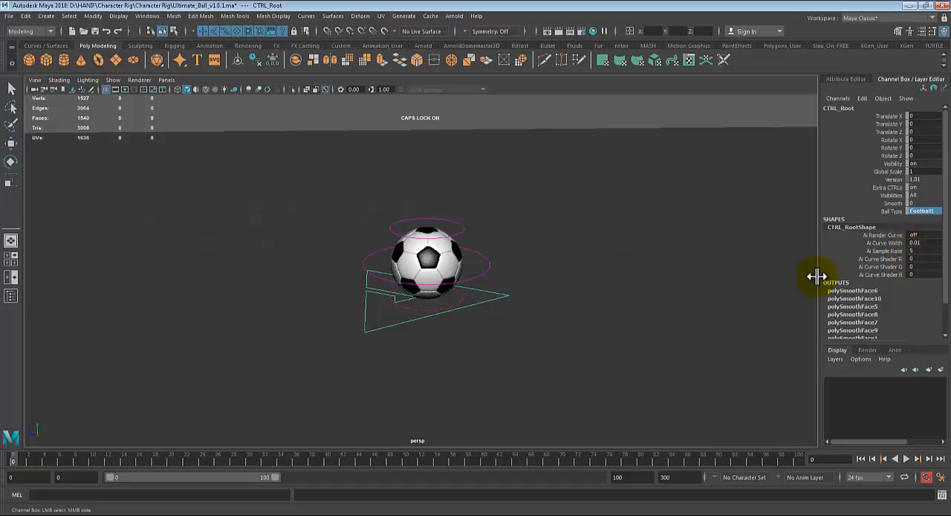
- Select the root control on the ground, try moving the whole rig along the Z axis, and undo the move
{"action": "left_click_drag", "start_coordinate": [572, 314], "coordinate": [558, 310], "text": "alt"}
{"action": "right_click_drag", "start_coordinate": [558, 309], "coordinate": [478, 312], "text": "alt"}
{"action": "middle_click_drag", "start_coordinate": [478, 310], "coordinate": [477, 313], "text": "alt"}
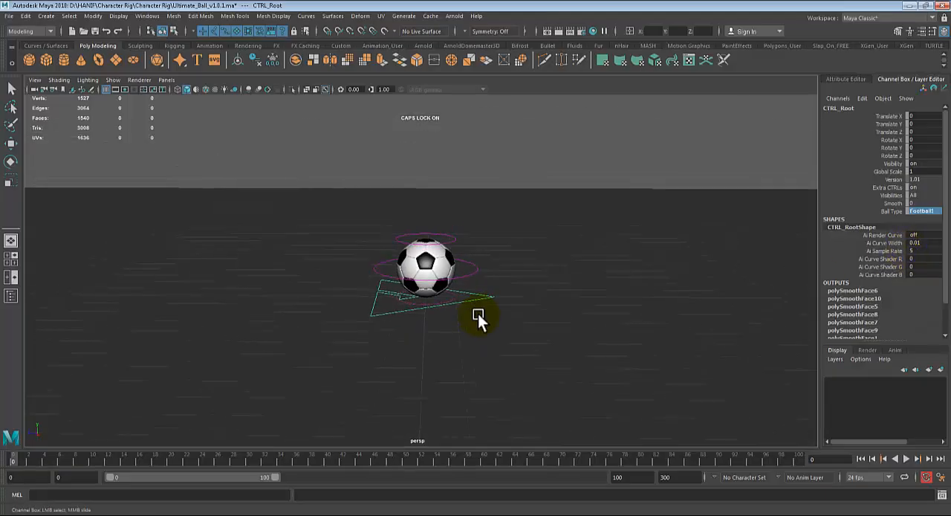
{"action": "scroll", "coordinate": [523, 305], "scroll_direction": "up", "scroll_amount": 1}
{"action": "left_click_drag", "start_coordinate": [524, 321], "coordinate": [486, 311], "text": "alt"}
{"action": "left_click", "coordinate": [471, 292]}
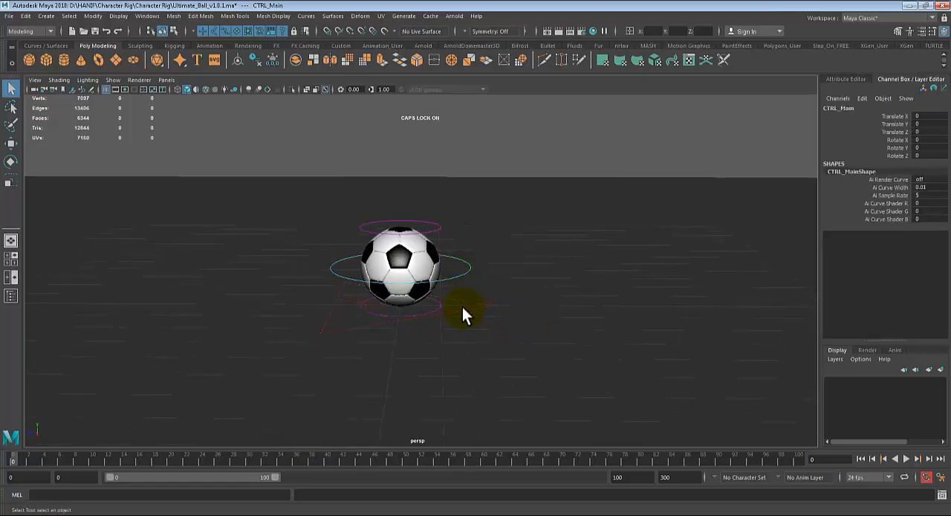
{"action": "left_click", "coordinate": [462, 307]}
{"action": "key", "text": "w"}
{"action": "left_click_drag", "start_coordinate": [363, 304], "coordinate": [307, 307]}
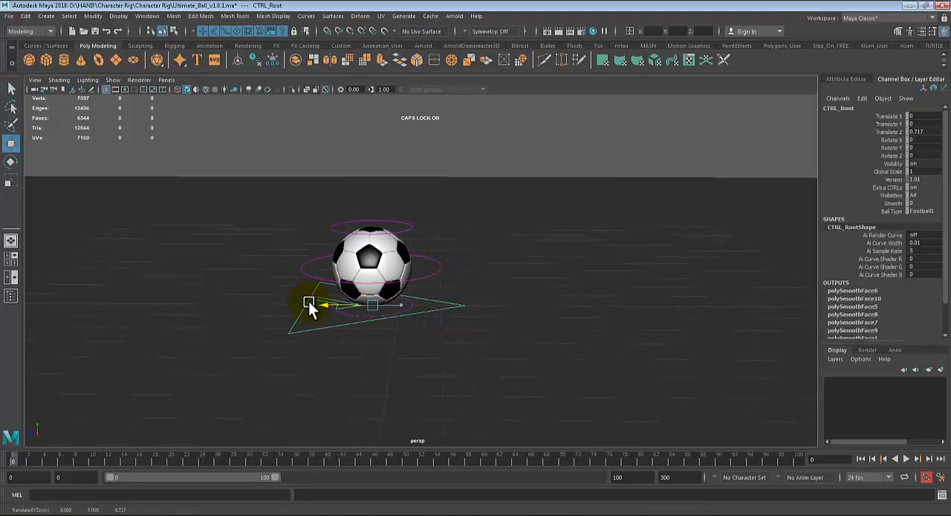
{"action": "key", "text": "ctrl+z"}
{"action": "key", "text": "q"}
- Select the main control ring around the ball and raise it to a Translate Y of about 2.17
{"action": "left_click", "coordinate": [441, 280]}
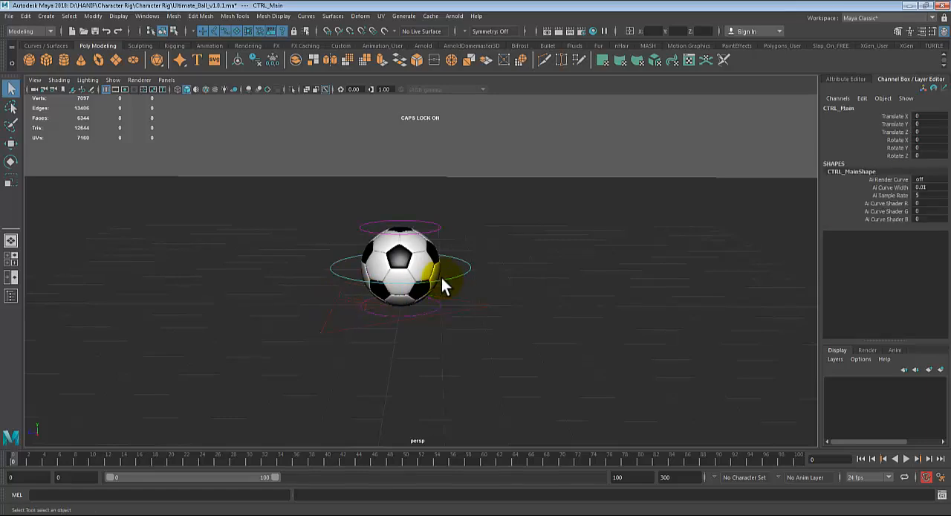
{"action": "key", "text": "w"}
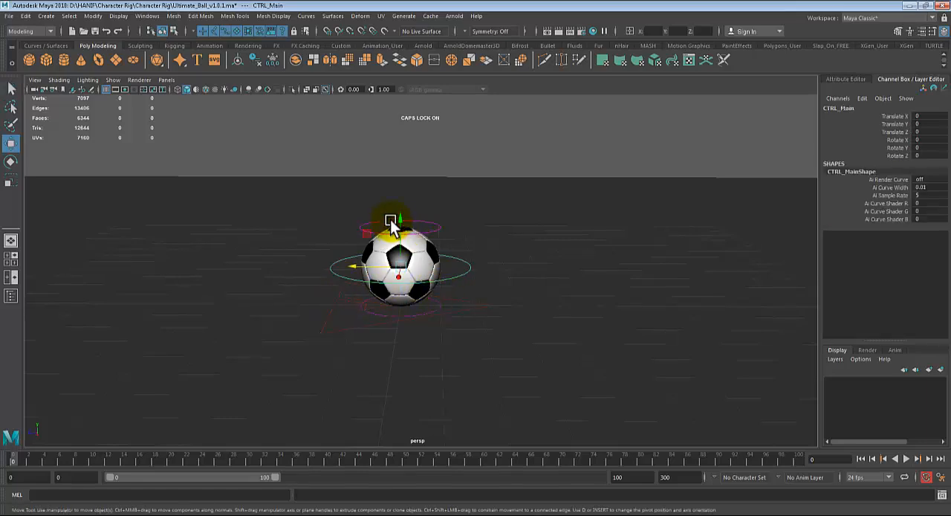
{"action": "left_click_drag", "start_coordinate": [402, 191], "coordinate": [420, 152]}
{"action": "left_click_drag", "start_coordinate": [415, 180], "coordinate": [427, 141]}
{"action": "key", "text": "f"}
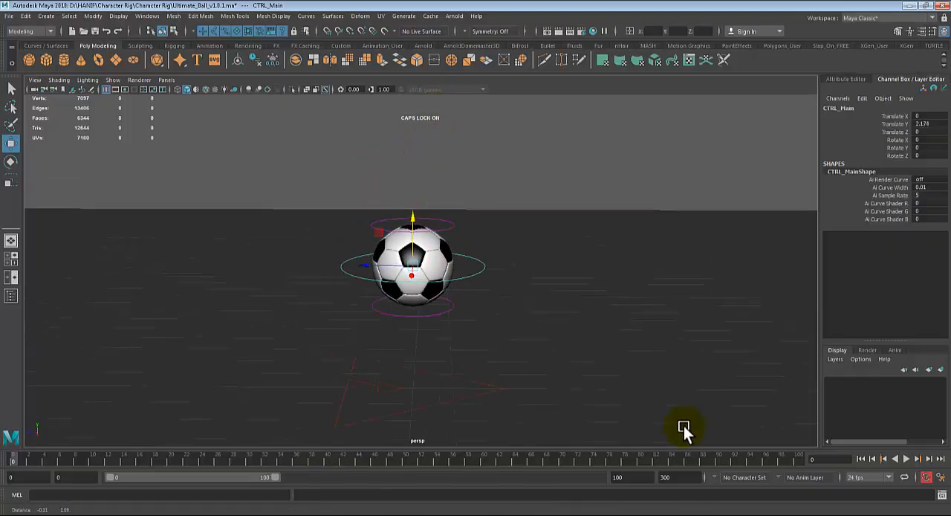
- Try raising the main control further and moving it freely and along the X axis, undoing each move
{"action": "left_click_drag", "start_coordinate": [393, 222], "coordinate": [423, 127]}
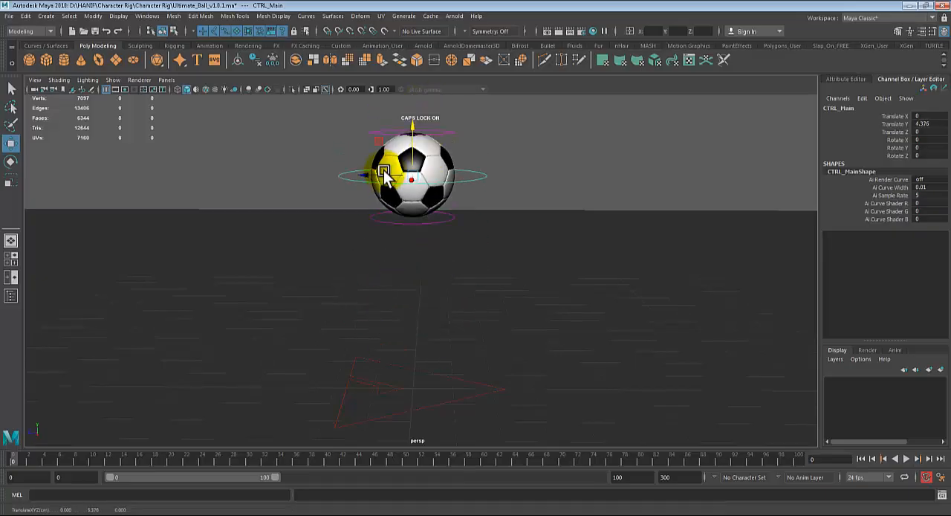
{"action": "left_click_drag", "start_coordinate": [413, 175], "coordinate": [360, 213]}
{"action": "key", "text": "ctrl+z"}
{"action": "key", "text": "ctrl+z"}
{"action": "key", "text": "ctrl+z"}
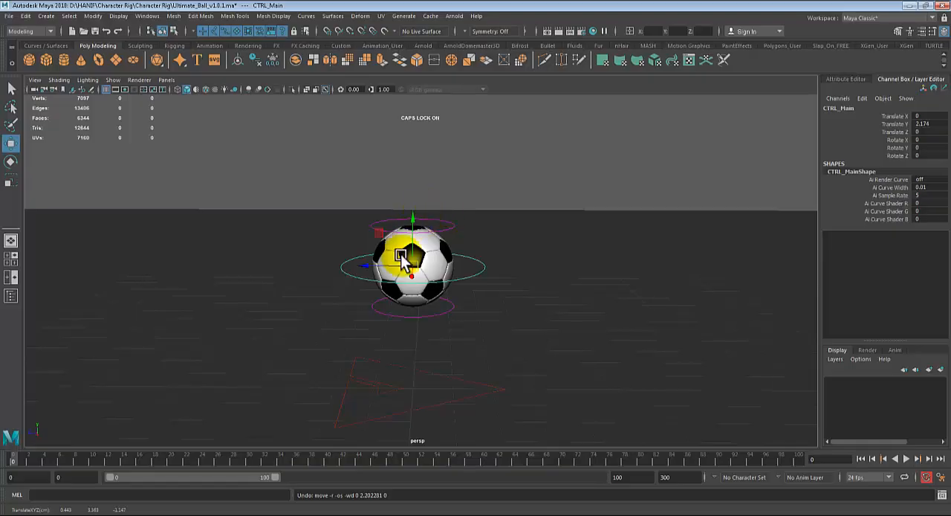
{"action": "left_click_drag", "start_coordinate": [403, 274], "coordinate": [386, 364]}
{"action": "key", "text": "ctrl+z"}
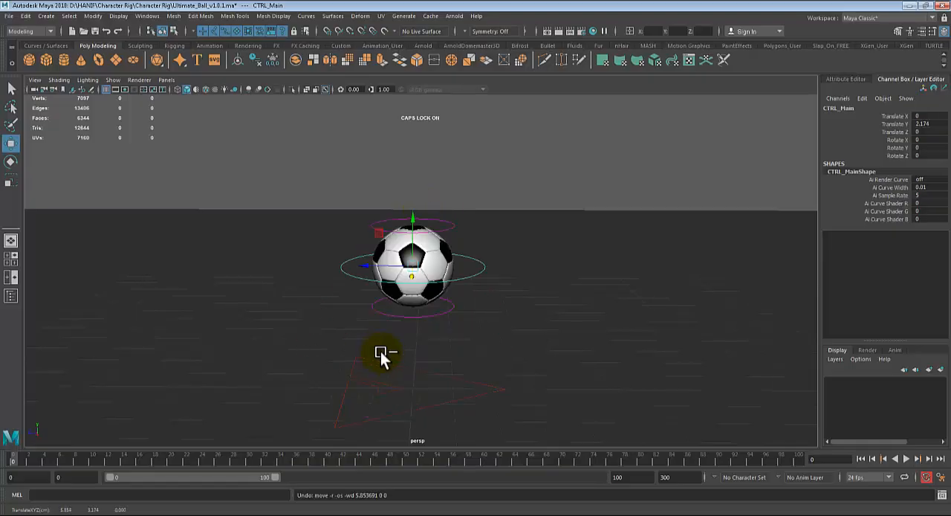
- Try rotating the ball with the main control, and undo the rotation
{"action": "key", "text": "e"}
{"action": "left_click_drag", "start_coordinate": [358, 268], "coordinate": [433, 222]}
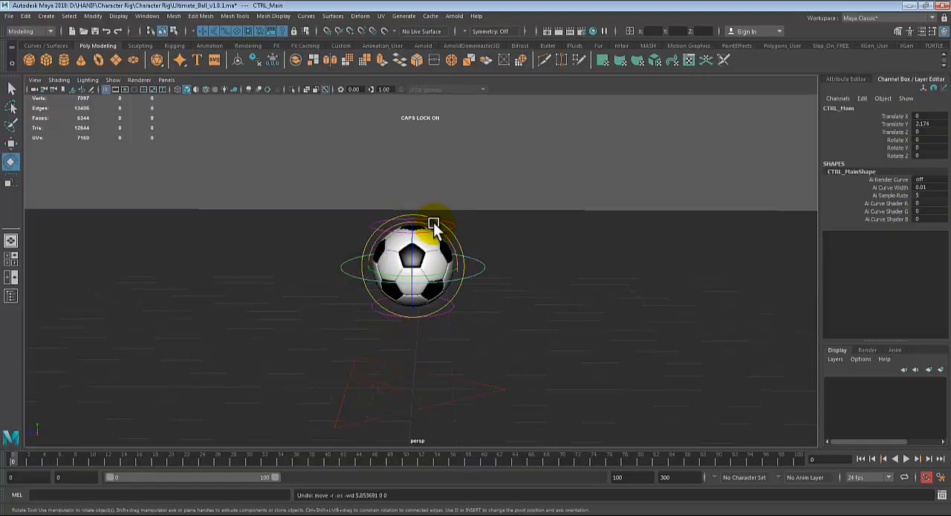
{"action": "left_click_drag", "start_coordinate": [447, 258], "coordinate": [388, 315]}
{"action": "key", "text": "ctrl+z"}
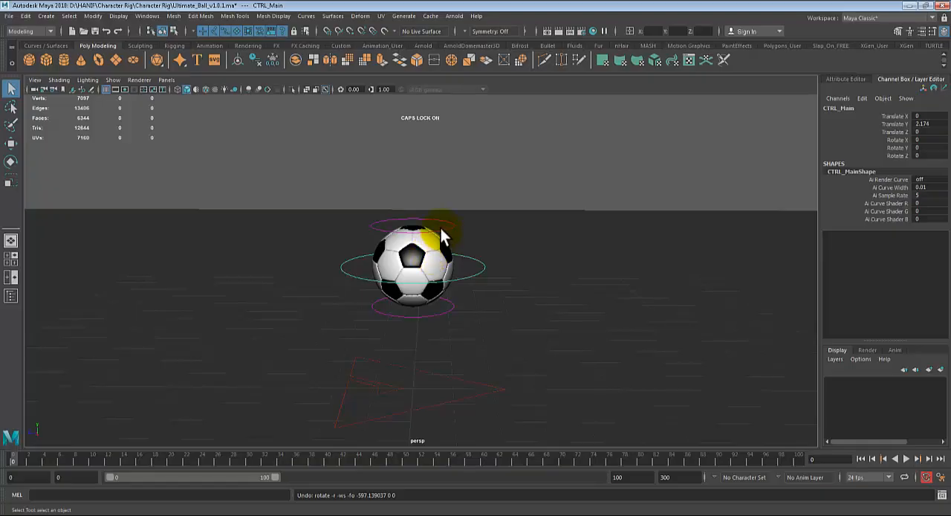
- Select the ring above the ball, try stretching the ball upward with it, and undo the change
{"action": "left_click", "coordinate": [441, 226]}
{"action": "key", "text": "w"}
{"action": "left_click_drag", "start_coordinate": [412, 174], "coordinate": [417, 139]}
{"action": "key", "text": "ctrl+z"}
- Try lowering the ring beneath the ball and raising the ring above it again, undoing both moves
{"action": "key", "text": "ctrl+z"}
{"action": "left_click", "coordinate": [403, 315]}
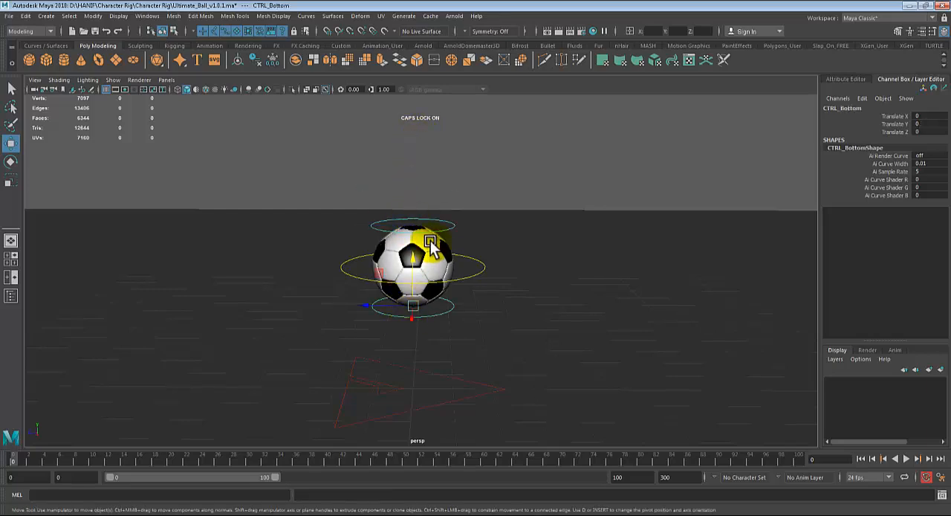
{"action": "left_click_drag", "start_coordinate": [413, 255], "coordinate": [421, 274]}
{"action": "key", "text": "ctrl+z"}
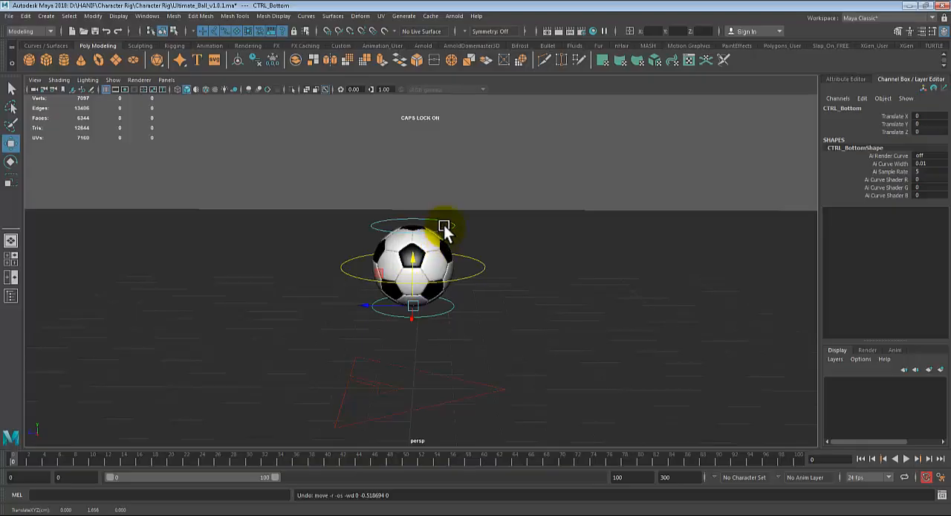
{"action": "left_click", "coordinate": [444, 225]}
{"action": "left_click", "coordinate": [447, 227]}
{"action": "left_click_drag", "start_coordinate": [411, 175], "coordinate": [446, 132]}
{"action": "key", "text": "ctrl+z"}
{"action": "scroll", "coordinate": [513, 329], "scroll_direction": "down", "scroll_amount": 1}
{"action": "scroll", "coordinate": [513, 329], "scroll_direction": "up", "scroll_amount": 1}
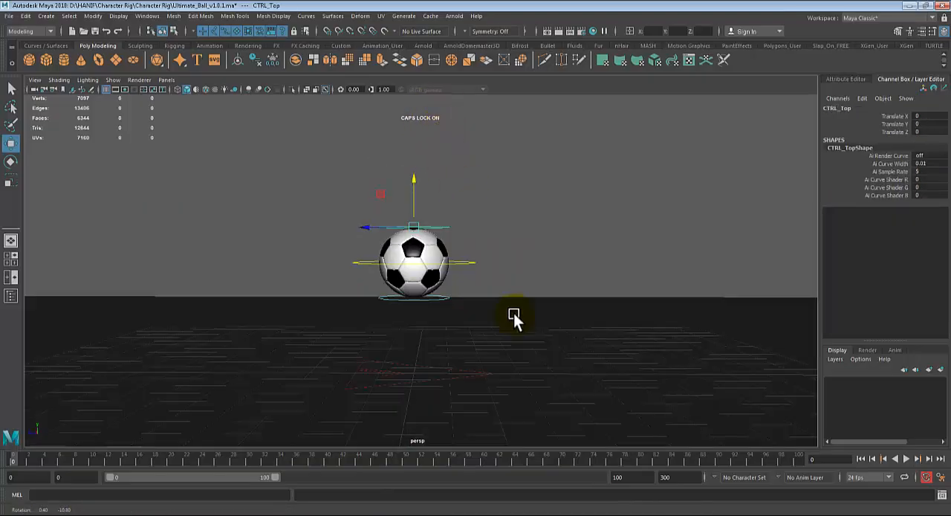
{"action": "scroll", "coordinate": [520, 327], "scroll_direction": "up", "scroll_amount": 1}
{"action": "key", "text": "q"}
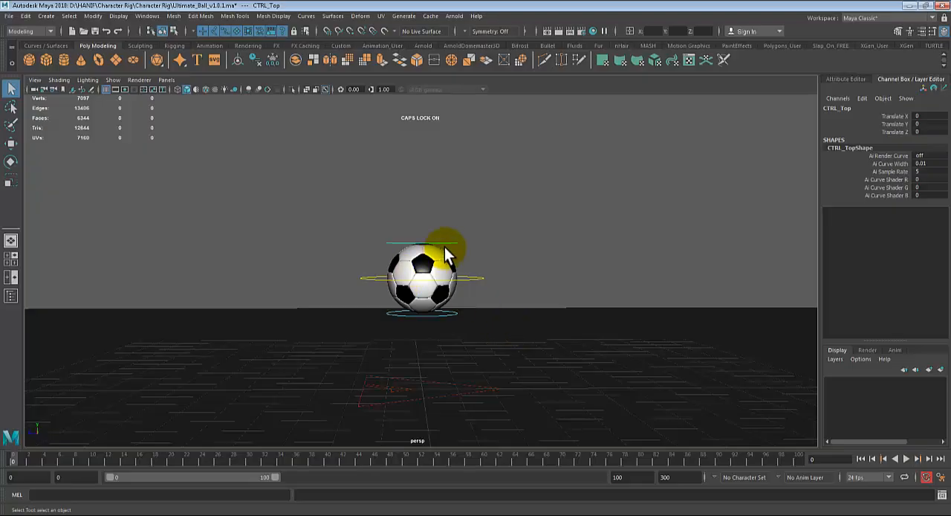
- Select the main control ring around the ball with the Move tool active
{"action": "left_click", "coordinate": [474, 279]}
{"action": "key", "text": "w"}
{"action": "middle_click_drag", "start_coordinate": [491, 259], "coordinate": [546, 274], "text": "alt"}
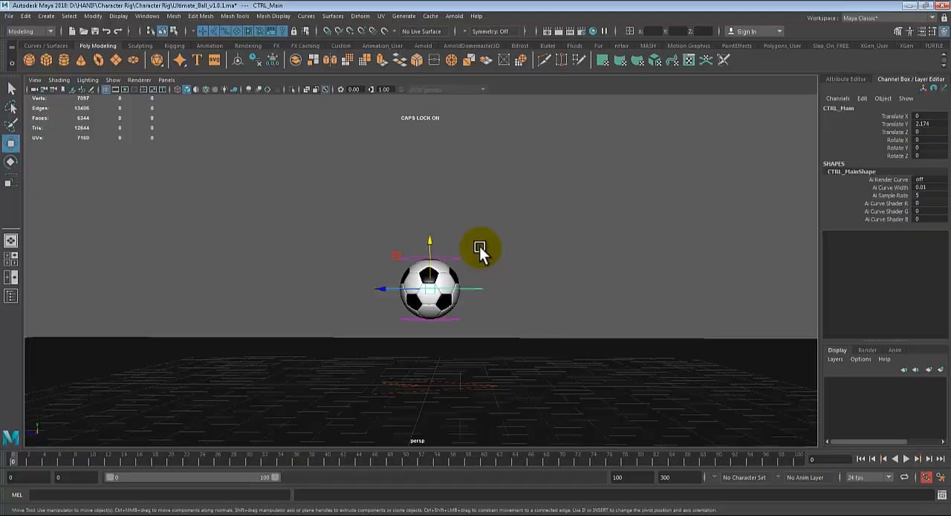
- Set the animation range to start at frame 1 and end at frame 100, with frame 1 current
{"action": "double_click", "coordinate": [24, 478]}
{"action": "type", "text": "1"}
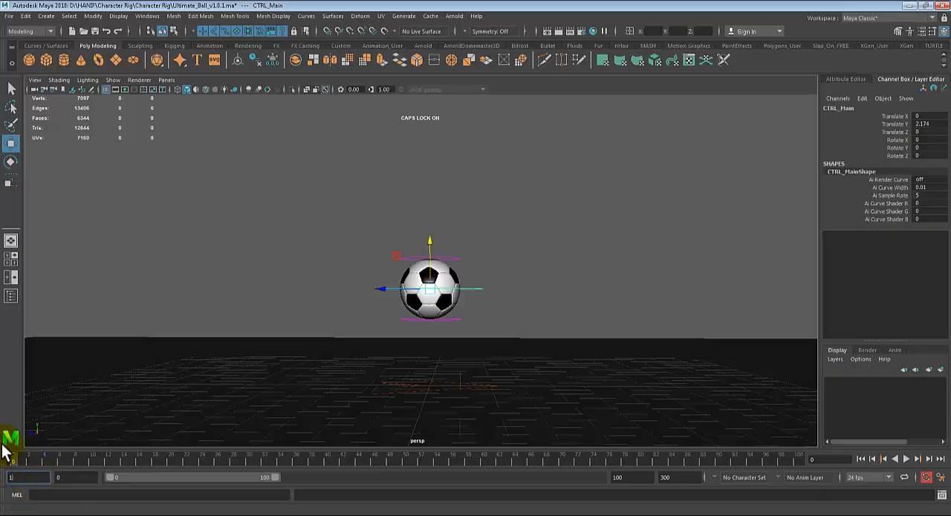
{"action": "key", "text": "Return"}
{"action": "left_click", "coordinate": [2, 462]}
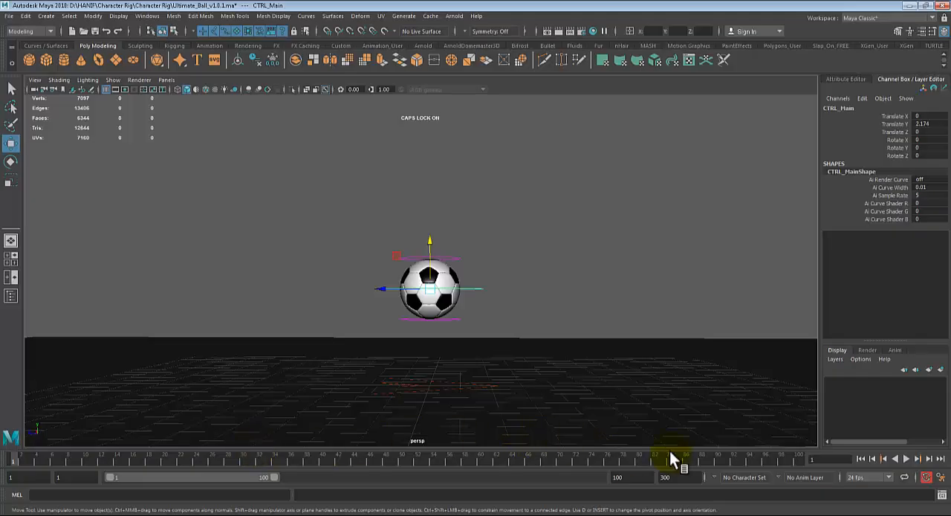
{"action": "double_click", "coordinate": [622, 477]}
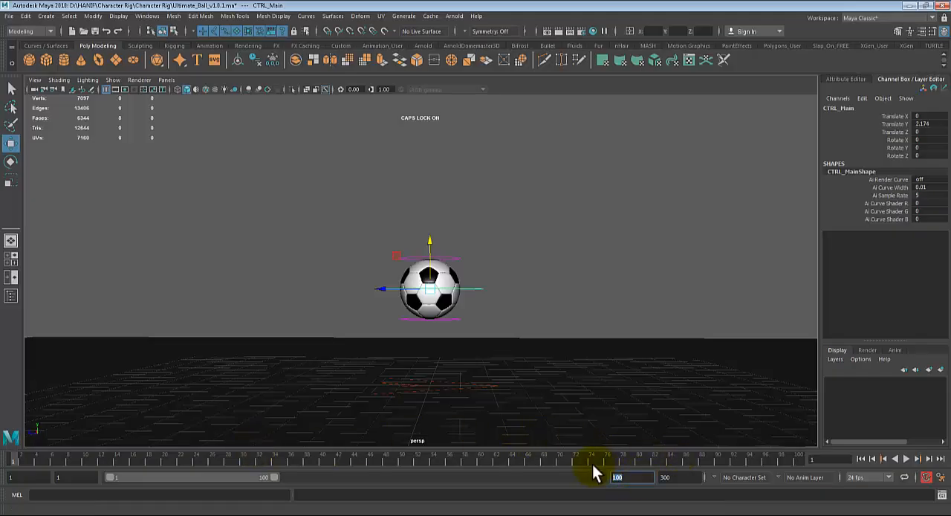
{"action": "double_click", "coordinate": [683, 478]}
{"action": "type", "text": "100"}
{"action": "key", "text": "Return"}
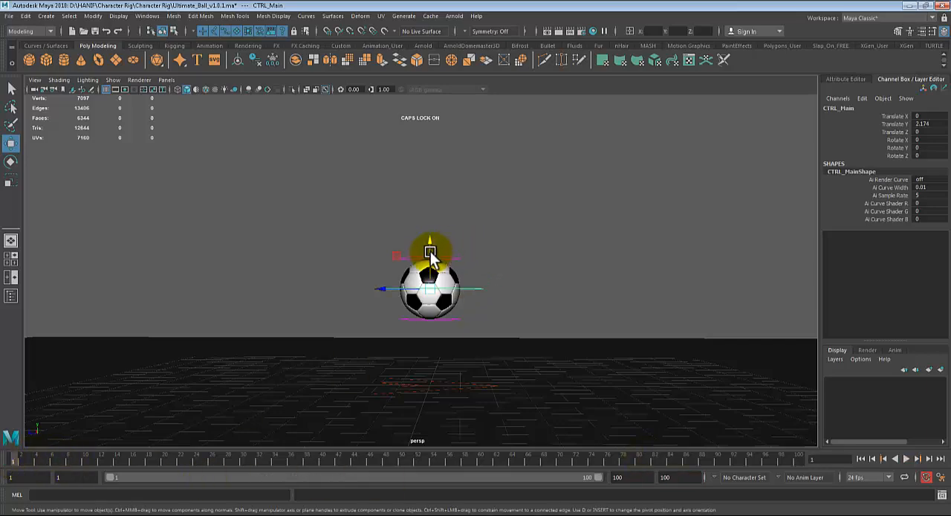
- Raise the main control to a Translate Y of about 7.73 and show the ball in the front view
{"action": "left_click_drag", "start_coordinate": [431, 247], "coordinate": [456, 81]}
{"action": "key", "text": "space"}
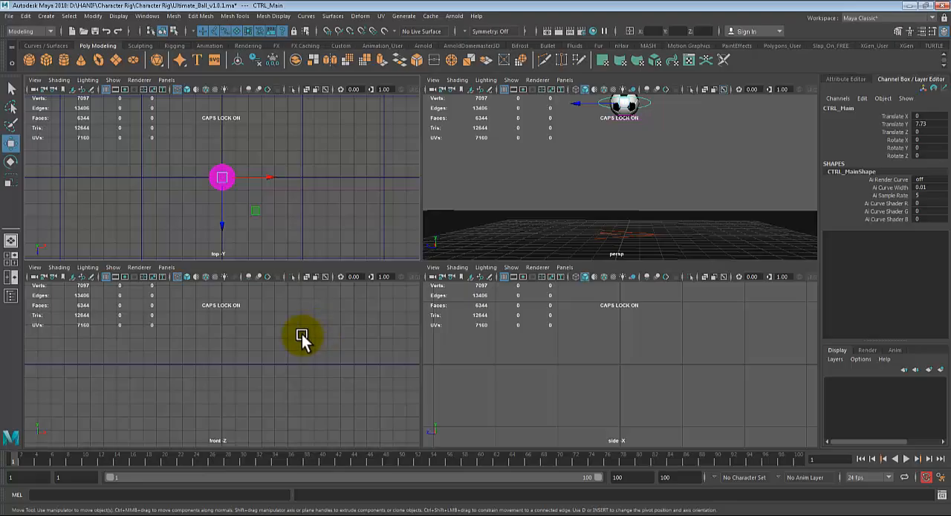
{"action": "key", "text": "space"}
{"action": "middle_click_drag", "start_coordinate": [444, 249], "coordinate": [408, 393], "text": "alt"}
{"action": "scroll", "coordinate": [416, 368], "scroll_direction": "down", "scroll_amount": 2}
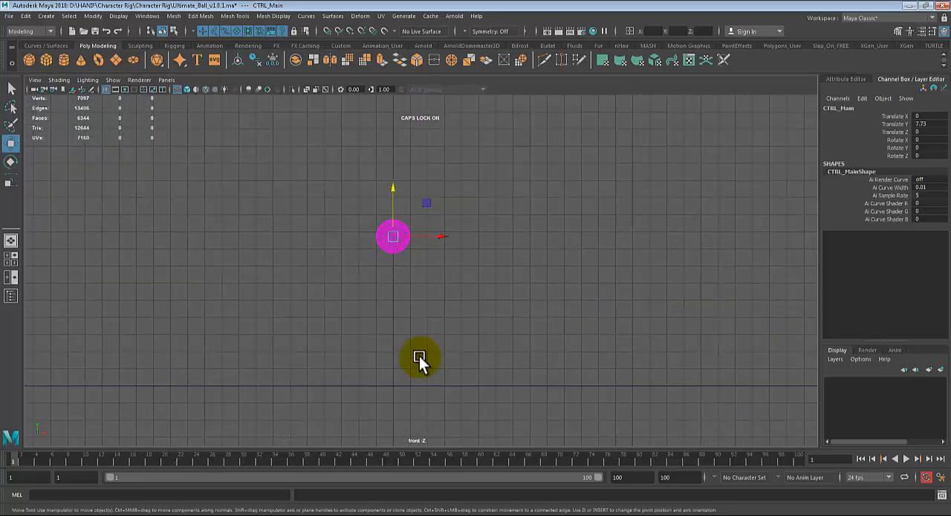
{"action": "scroll", "coordinate": [427, 359], "scroll_direction": "down", "scroll_amount": 2}
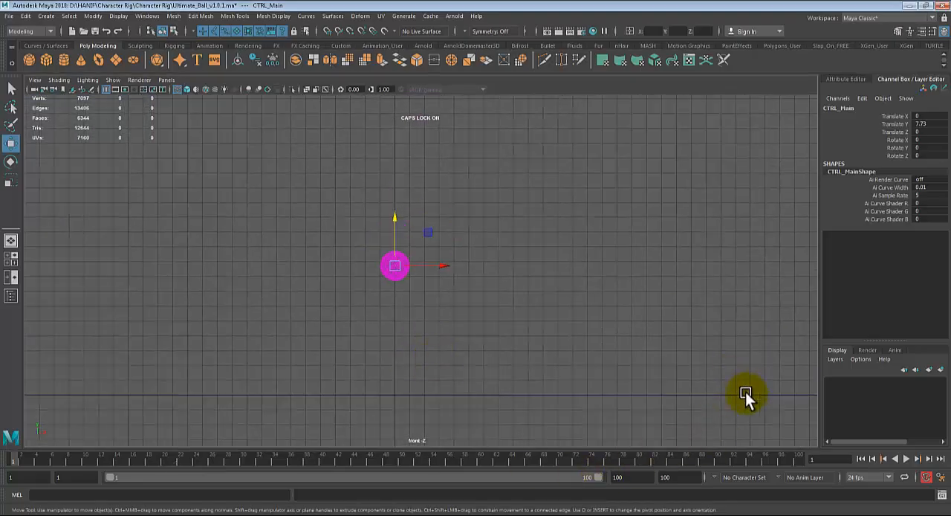
- Adjust the main control's height in the front view to a Translate Y of 6
{"action": "left_click_drag", "start_coordinate": [395, 221], "coordinate": [425, 85]}
{"action": "key", "text": "ctrl+z"}
{"action": "key", "text": "ctrl+z"}
{"action": "key", "text": "ctrl+z"}
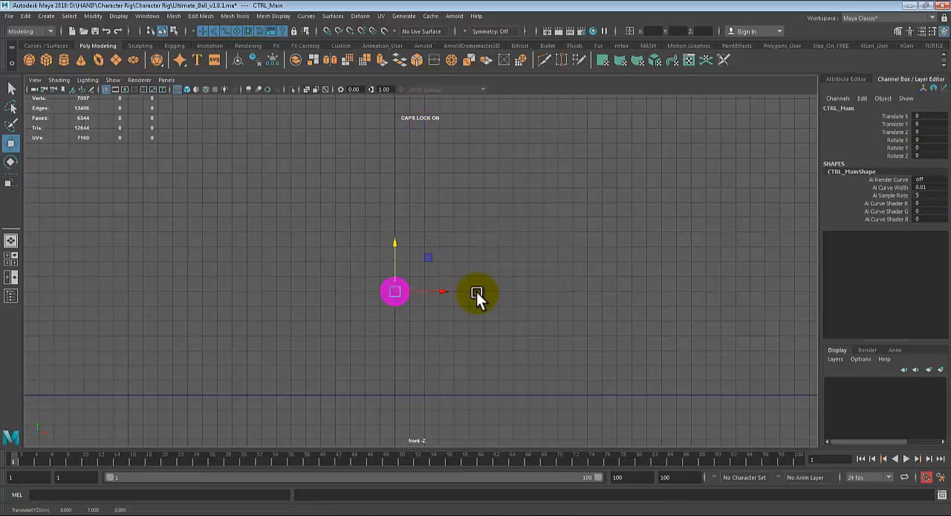
- Turn on the display of NURBS curves in the front view so the ball's controls can be selected
{"action": "left_click", "coordinate": [395, 117]}
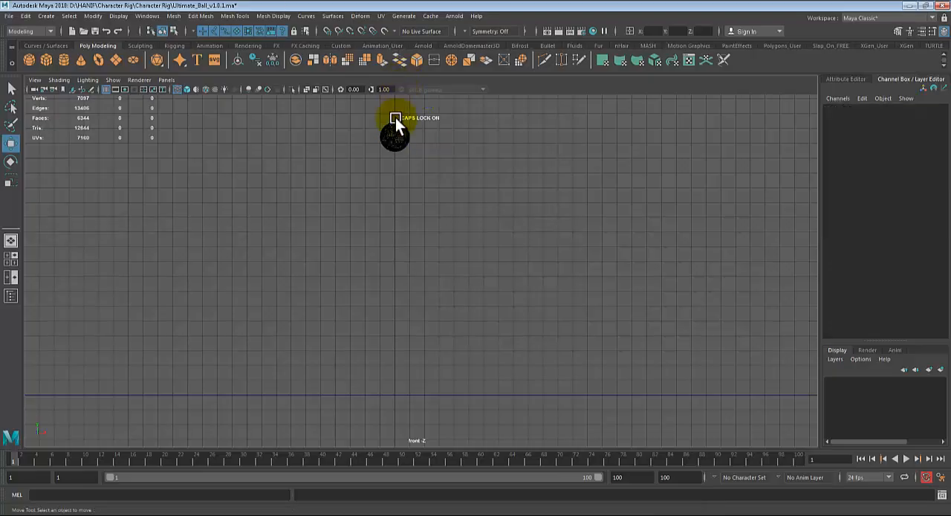
{"action": "scroll", "coordinate": [453, 196], "scroll_direction": "down", "scroll_amount": 3}
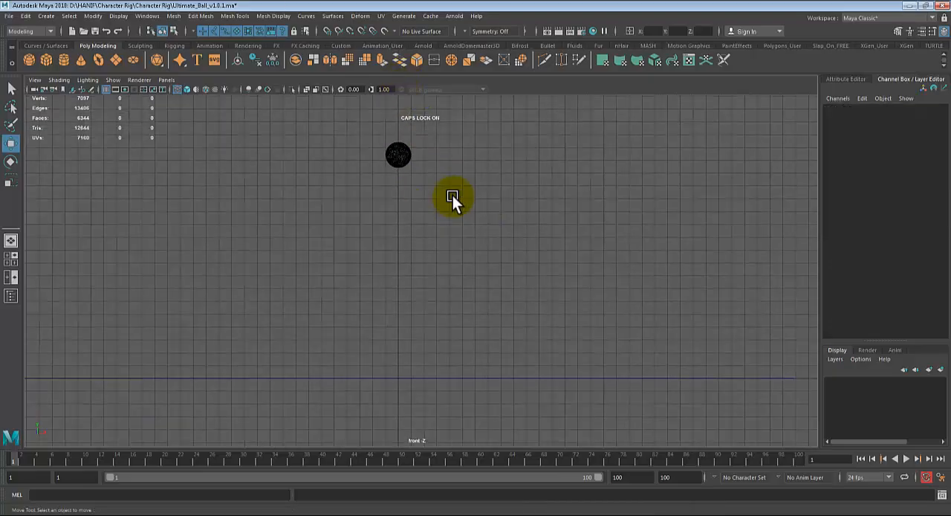
{"action": "left_click", "coordinate": [113, 80]}
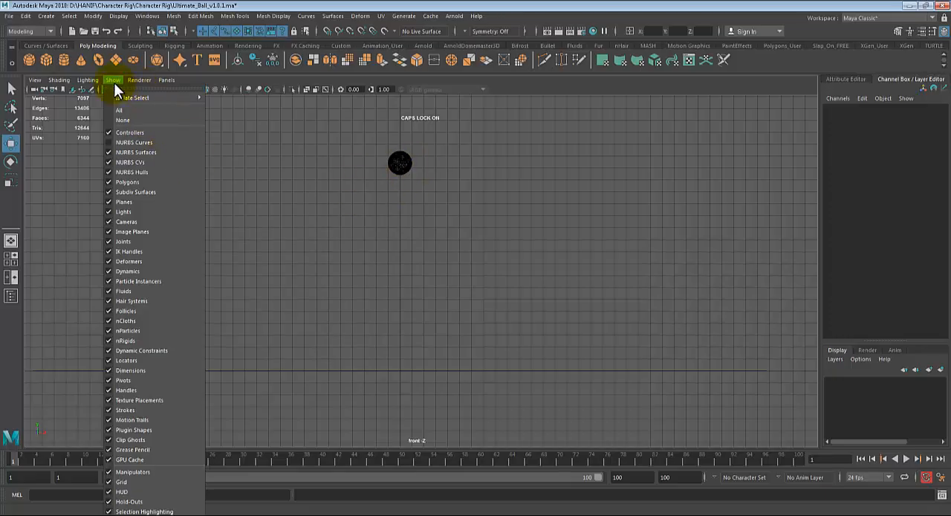
{"action": "left_click", "coordinate": [128, 143]}
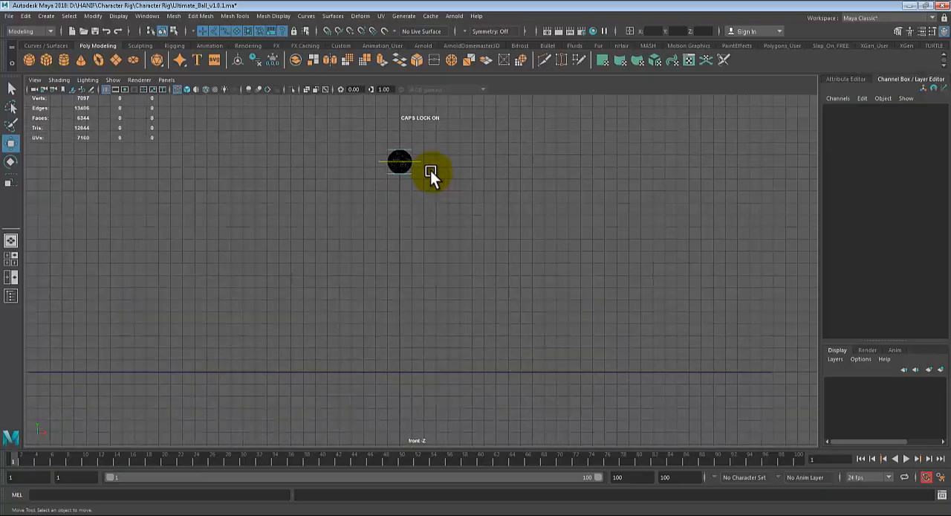
- Position the main control at a Translate Y of about 16.42 and key it at frame 1
{"action": "left_click", "coordinate": [418, 160]}
{"action": "middle_click_drag", "start_coordinate": [428, 161], "coordinate": [433, 188], "text": "alt"}
{"action": "left_click_drag", "start_coordinate": [404, 138], "coordinate": [405, 141]}
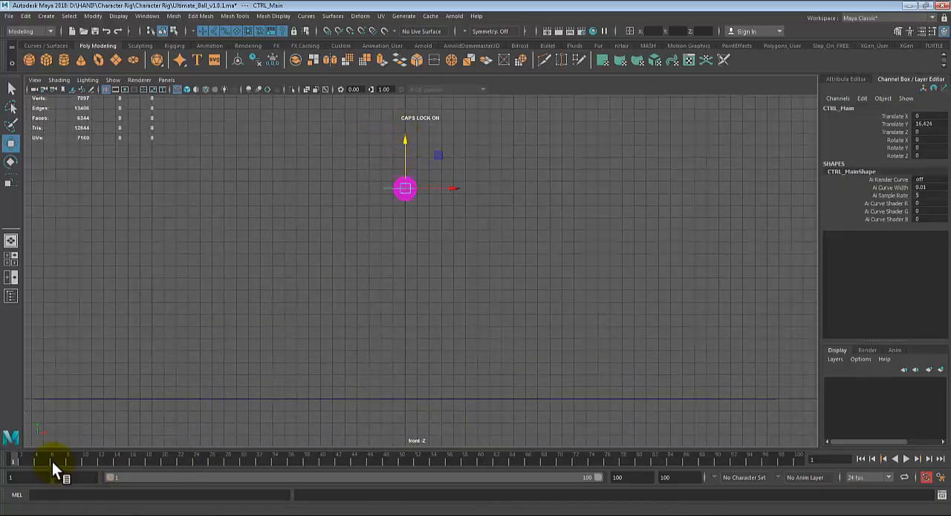
{"action": "key", "text": "s"}
- At frame 9, lower the main control to the ground with Translate Y set to 0 and key it
{"action": "left_click_drag", "start_coordinate": [29, 456], "coordinate": [77, 474]}
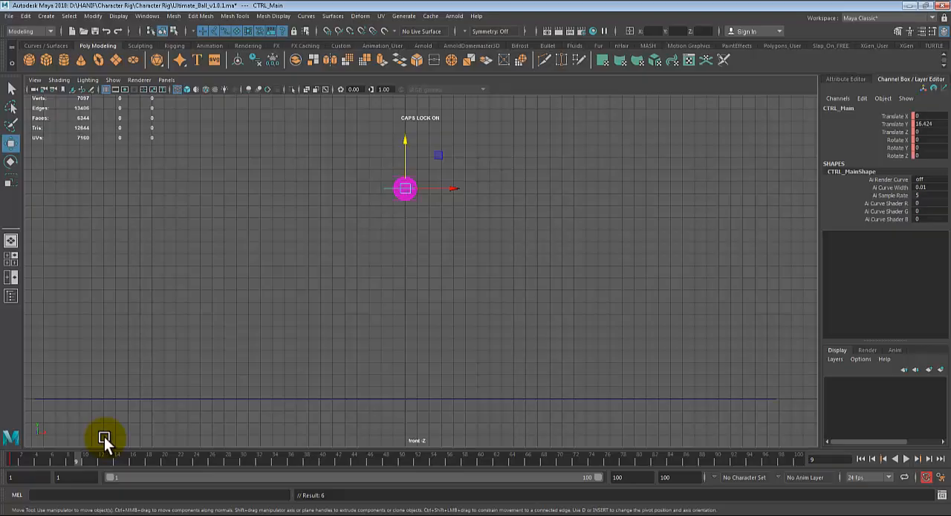
{"action": "key", "text": "alt+v"}
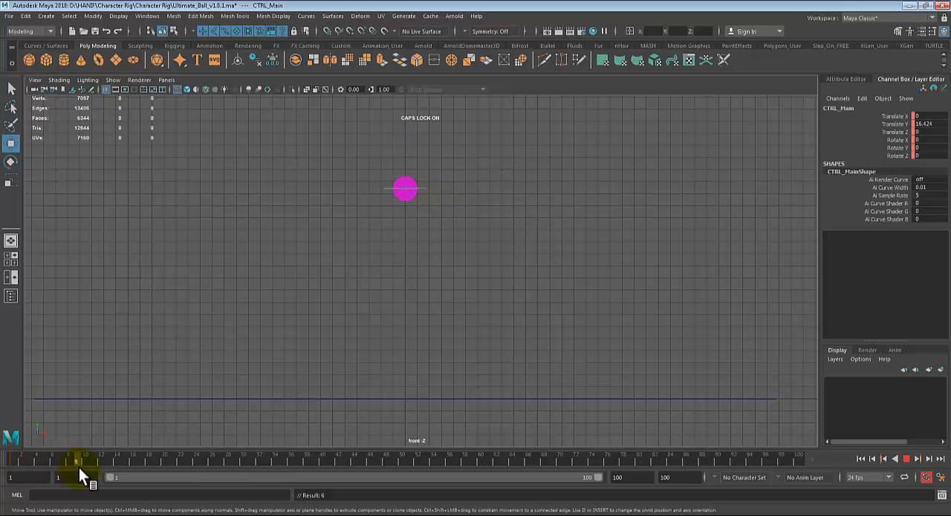
{"action": "mouse_move", "coordinate": [79, 467]}
{"action": "left_mouse_down"}
{"action": "mouse_move", "coordinate": [19, 460]}
{"action": "mouse_move", "coordinate": [67, 461]}
{"action": "left_mouse_up"}
{"action": "mouse_move", "coordinate": [76, 463]}
{"action": "left_mouse_down"}
{"action": "mouse_move", "coordinate": [42, 460]}
{"action": "mouse_move", "coordinate": [74, 467]}
{"action": "left_mouse_up"}
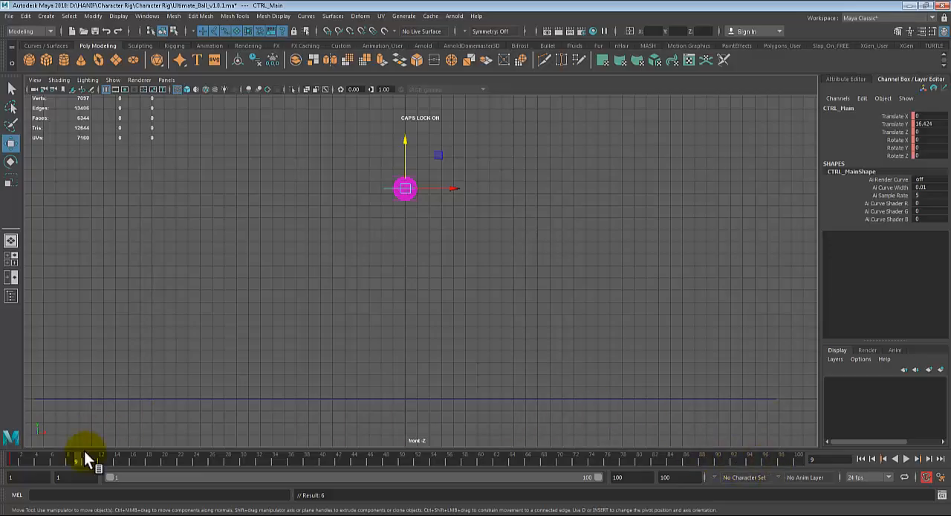
{"action": "left_click_drag", "start_coordinate": [60, 461], "coordinate": [75, 468]}
{"action": "left_click_drag", "start_coordinate": [408, 142], "coordinate": [404, 152]}
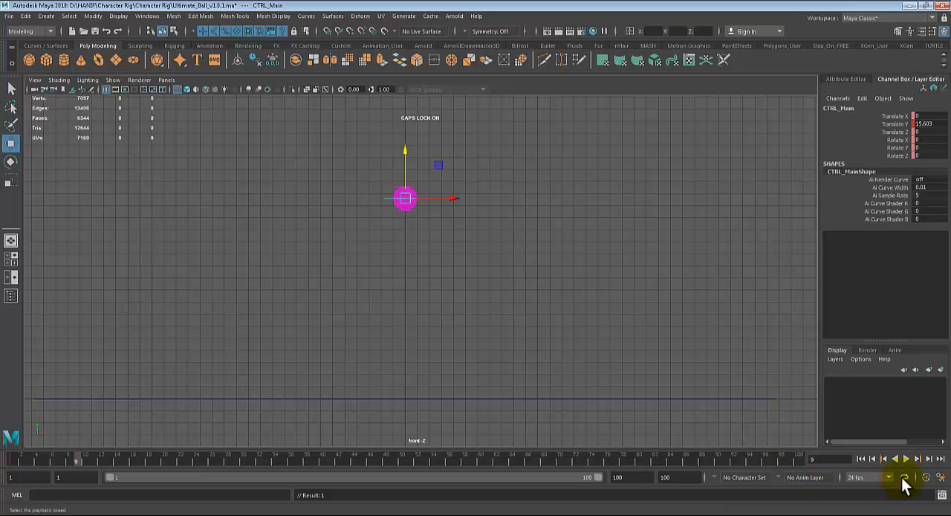
{"action": "left_click_drag", "start_coordinate": [402, 154], "coordinate": [394, 342]}
{"action": "double_click", "coordinate": [919, 123]}
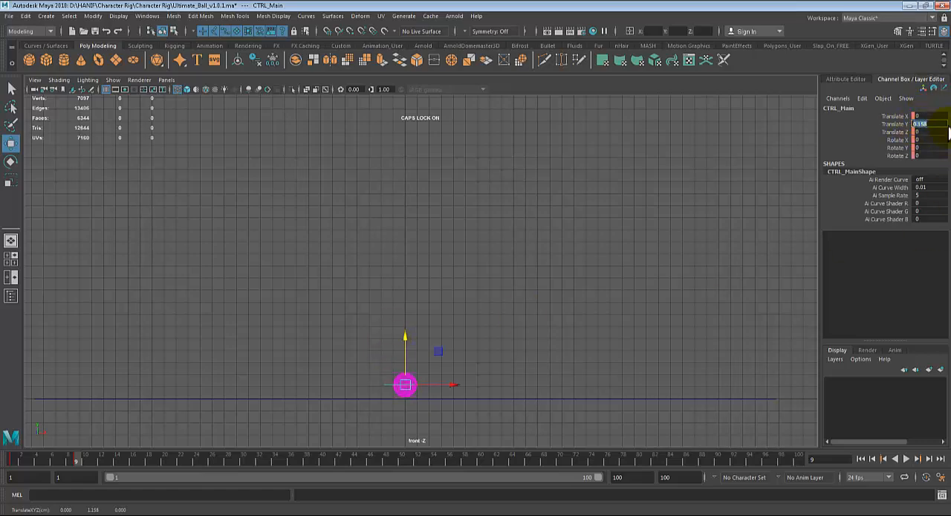
{"action": "type", "text": "0"}
{"action": "key", "text": "Return"}
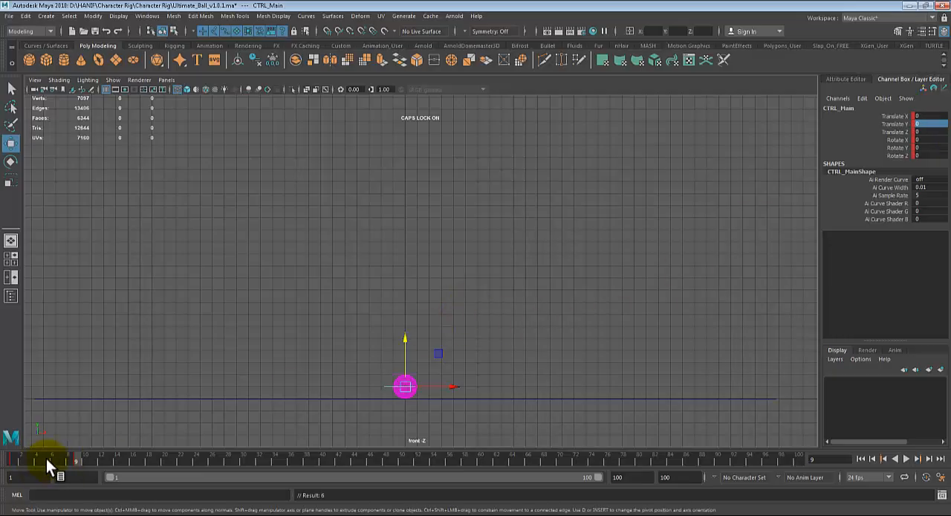
- At frame 17, raise the main control to a Translate Y of about 15.86 and key it
{"action": "key", "text": "alt+v"}
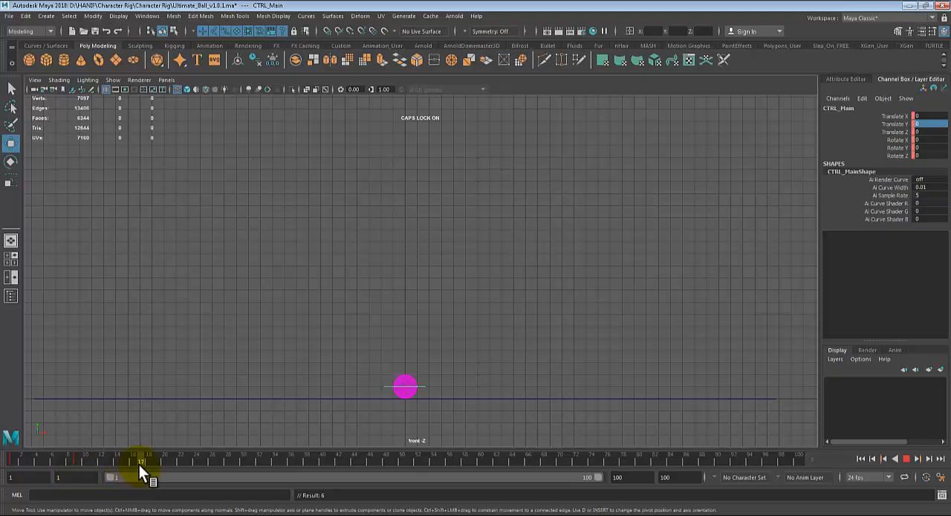
{"action": "key", "text": "alt+v"}
{"action": "left_click_drag", "start_coordinate": [404, 332], "coordinate": [446, 144]}
{"action": "key", "text": "s"}
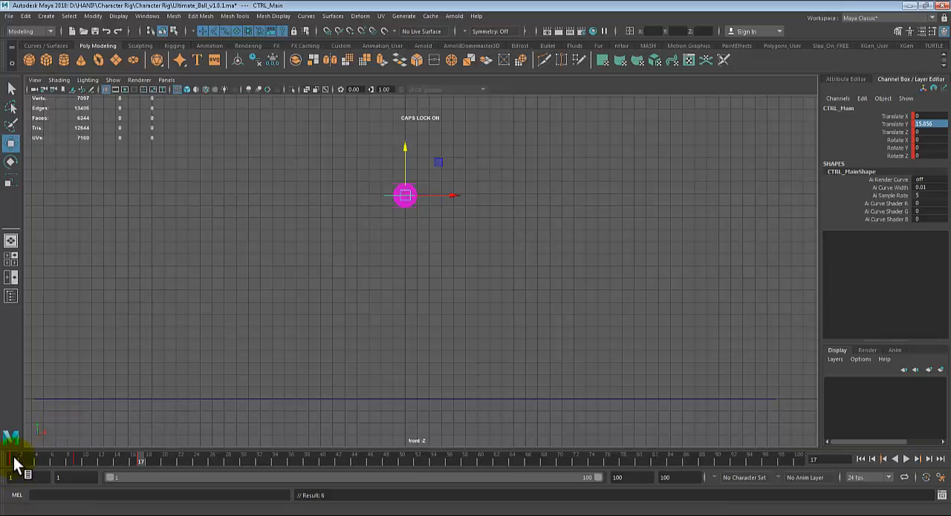
- Lower the main control at frame 17 to a Translate Y of 14.87, key it, and compare it with frames 1 and 9
{"action": "left_click", "coordinate": [13, 456]}
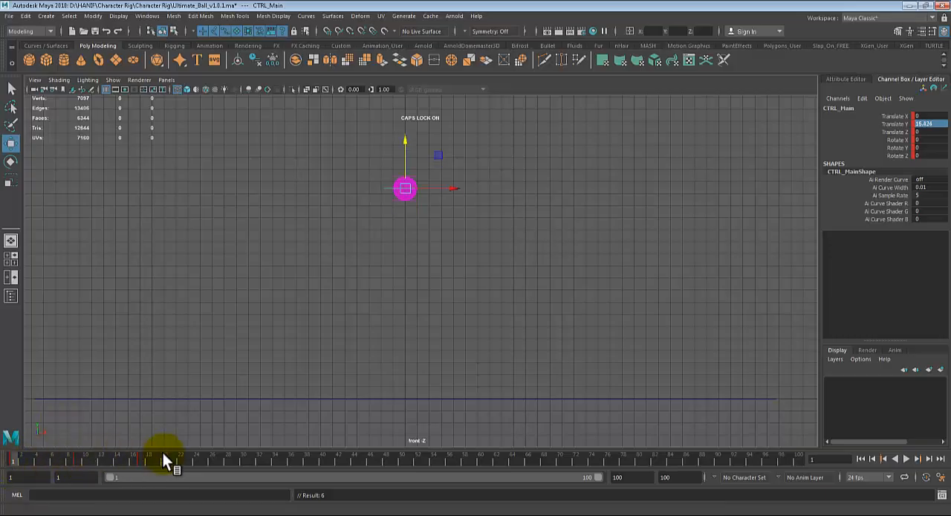
{"action": "left_click", "coordinate": [140, 461]}
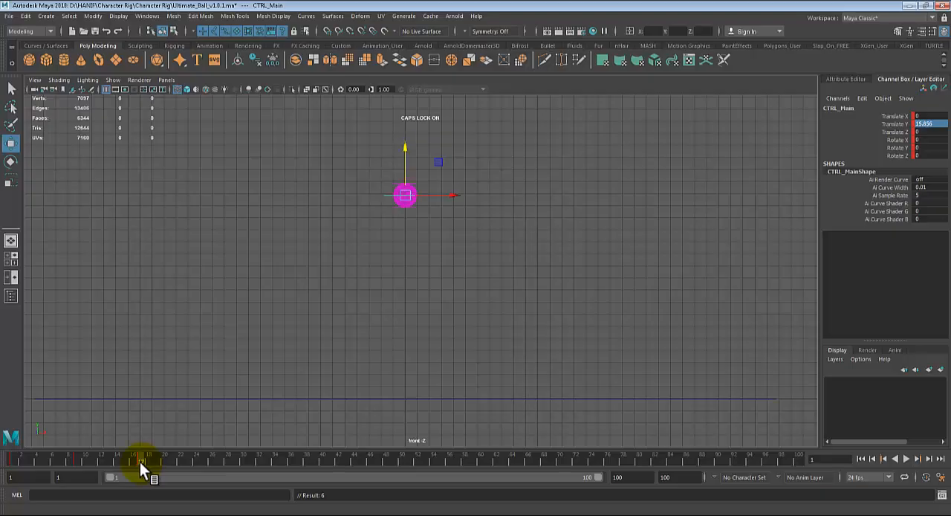
{"action": "left_click_drag", "start_coordinate": [396, 134], "coordinate": [397, 154]}
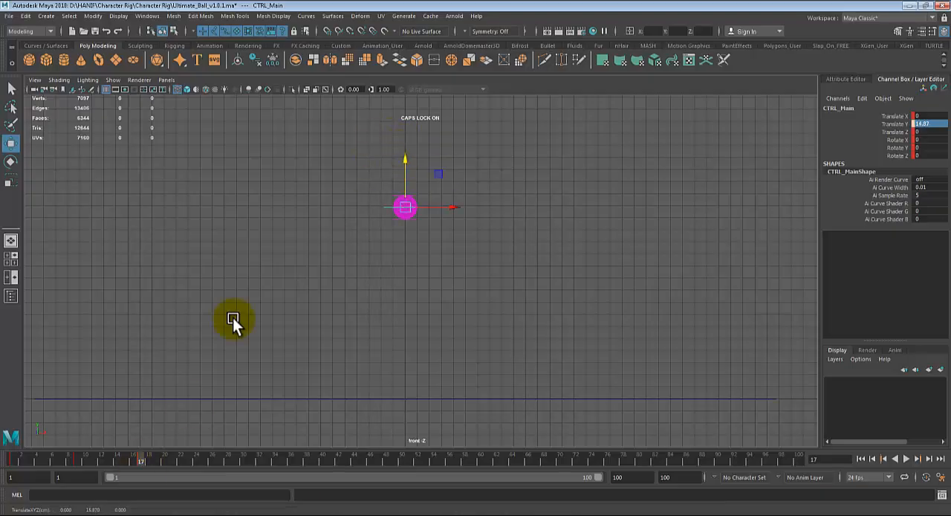
{"action": "key", "text": "s"}
{"action": "left_click", "coordinate": [19, 460]}
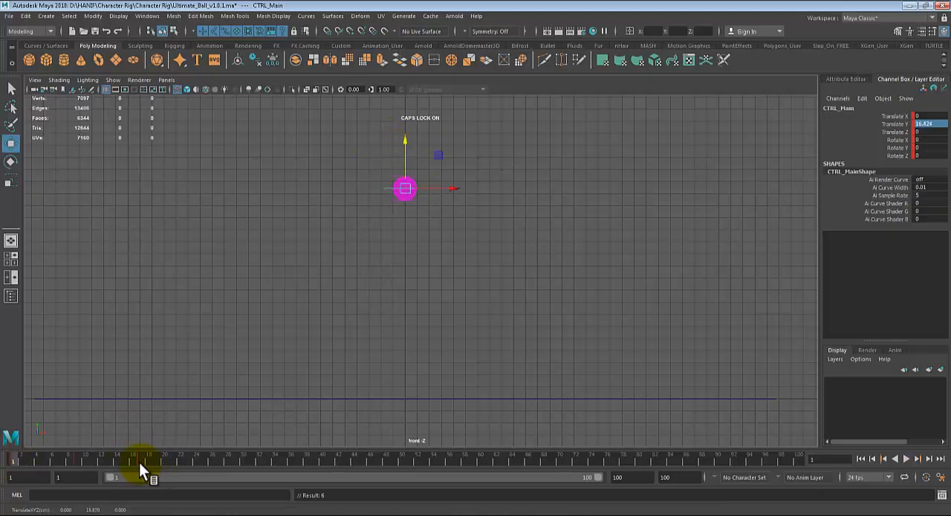
{"action": "left_click", "coordinate": [138, 461]}
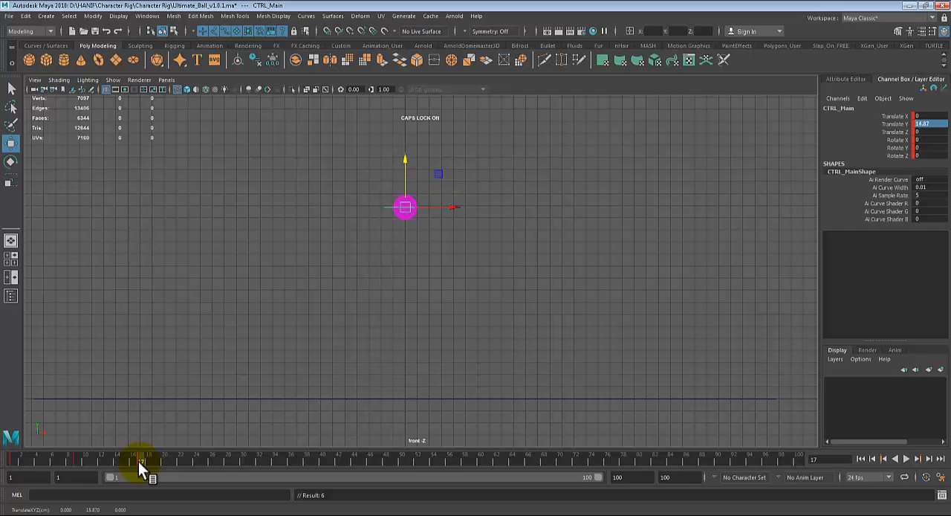
{"action": "left_click", "coordinate": [16, 461]}
{"action": "left_click", "coordinate": [75, 459]}
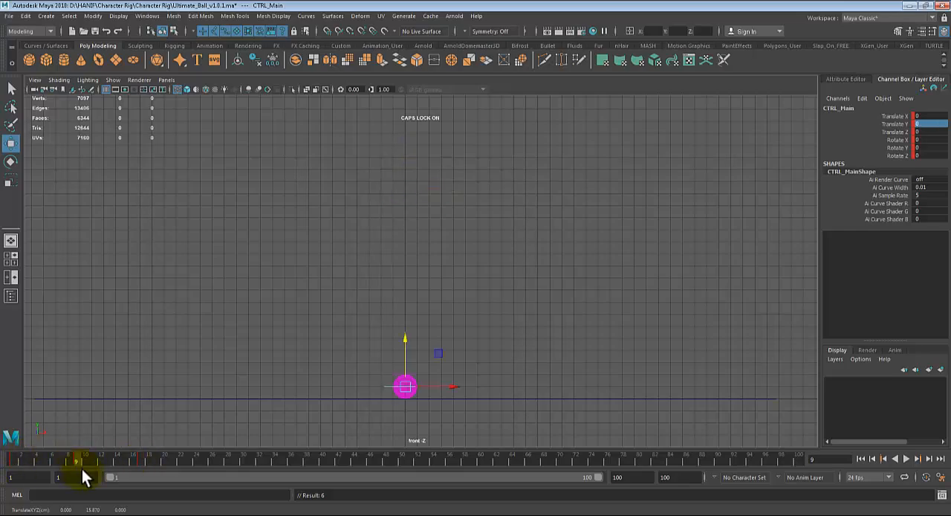
- At frame 25, set the main control's Translate Y to 0 and key it for the second ground contact
{"action": "key", "text": "alt+v"}
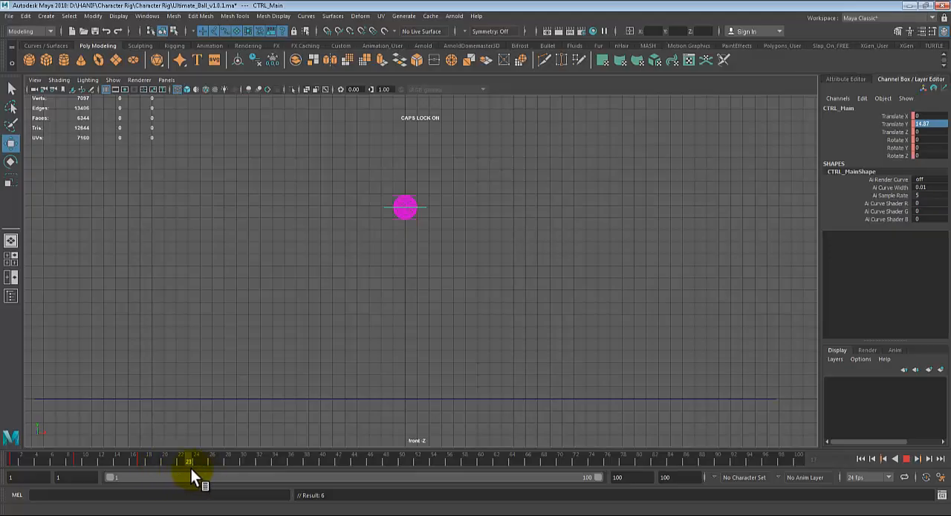
{"action": "mouse_move", "coordinate": [156, 470]}
{"action": "left_mouse_down"}
{"action": "mouse_move", "coordinate": [75, 462]}
{"action": "mouse_move", "coordinate": [158, 462]}
{"action": "mouse_move", "coordinate": [145, 464]}
{"action": "left_mouse_up"}
{"action": "left_click_drag", "start_coordinate": [203, 461], "coordinate": [204, 461]}
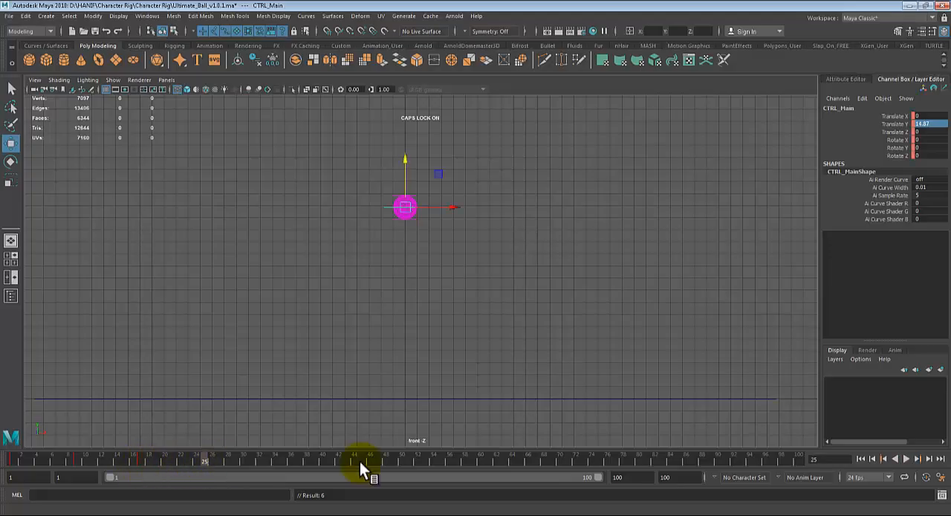
{"action": "left_click", "coordinate": [926, 123]}
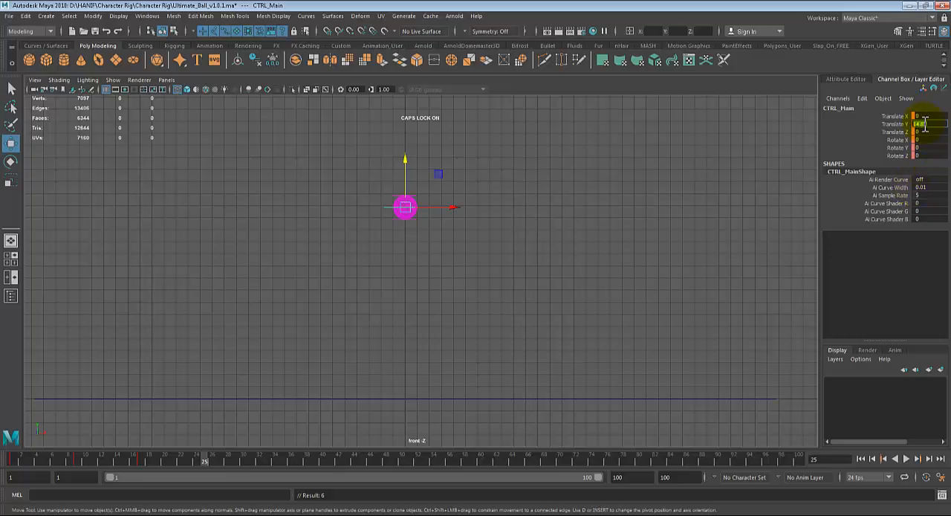
{"action": "type", "text": "0"}
{"action": "key", "text": "Return"}
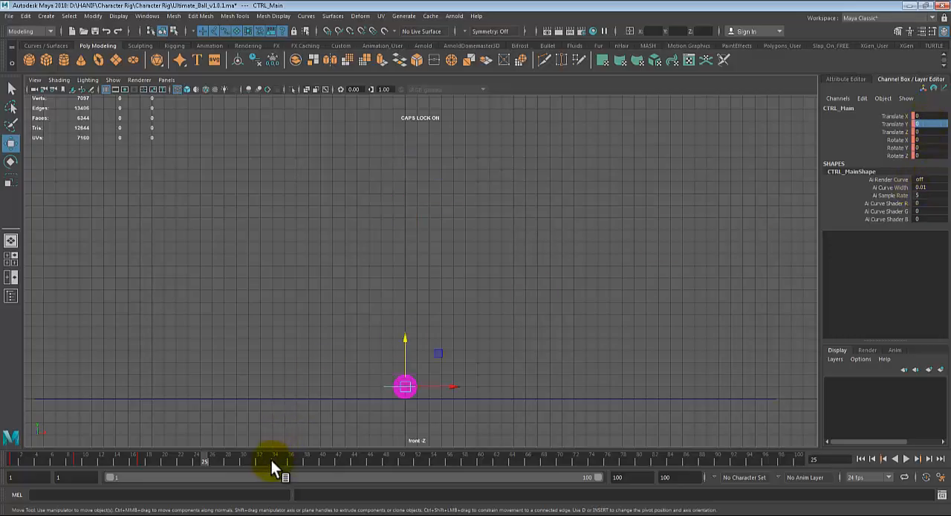
{"action": "key", "text": "s"}
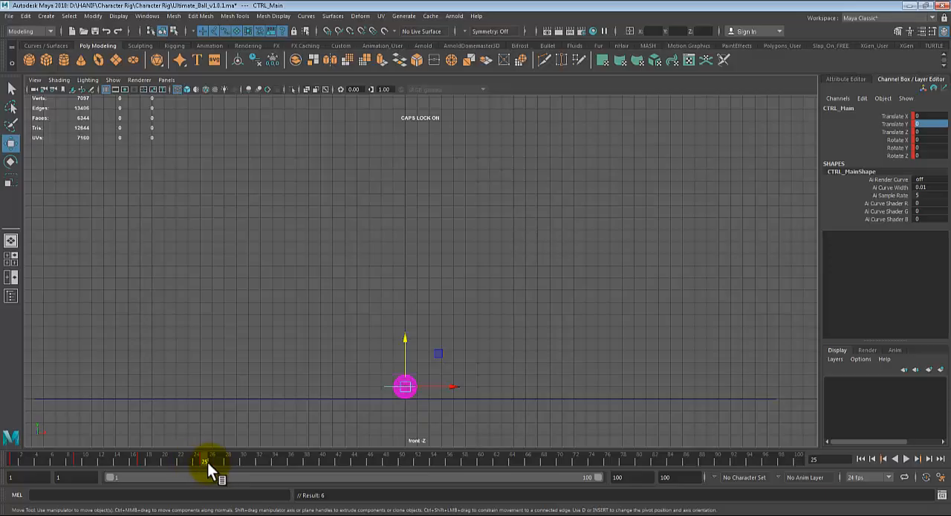
- At frame 32, raise the main control to a Translate Y of about 14.34 and key it
{"action": "key", "text": "alt+v"}
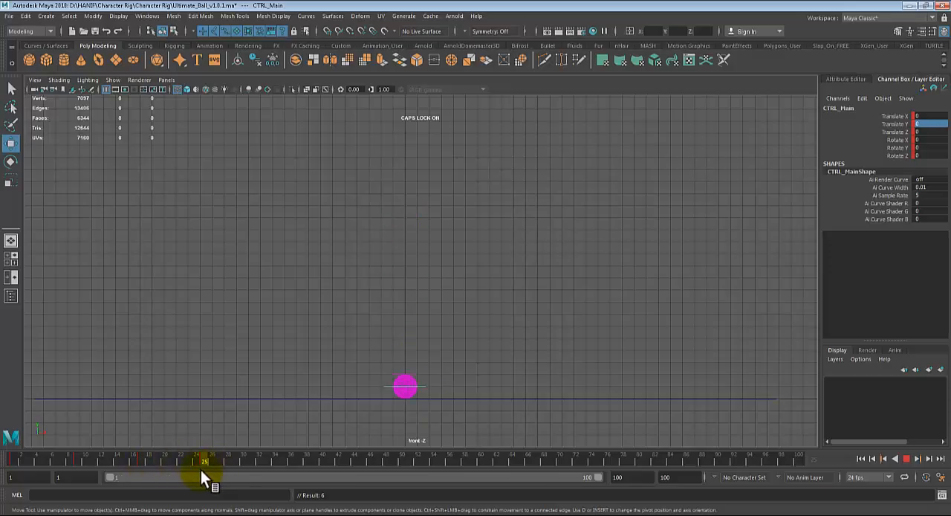
{"action": "left_click_drag", "start_coordinate": [204, 469], "coordinate": [258, 464]}
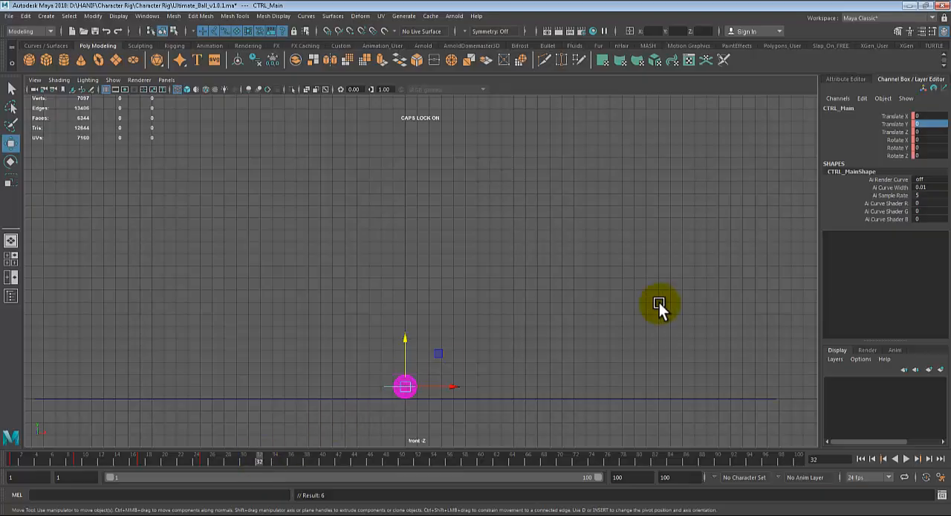
{"action": "left_click_drag", "start_coordinate": [404, 339], "coordinate": [420, 170]}
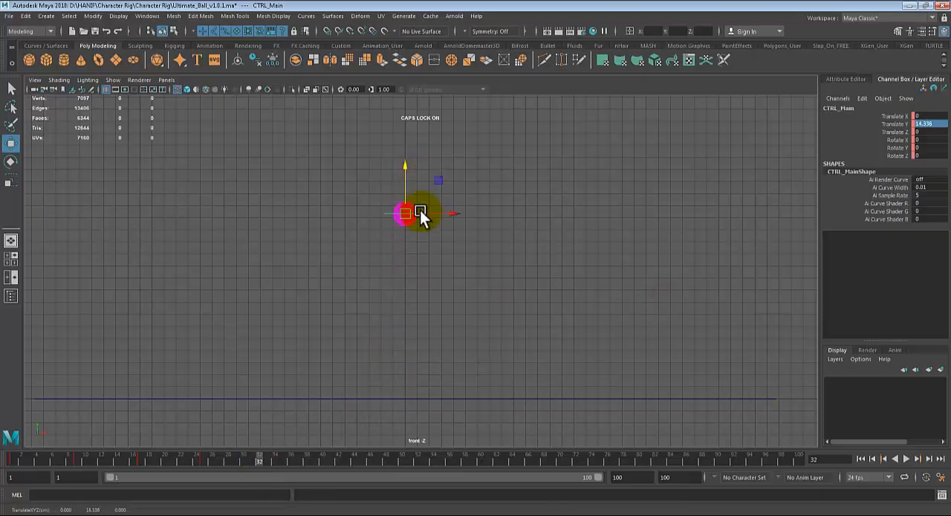
{"action": "key", "text": "s"}
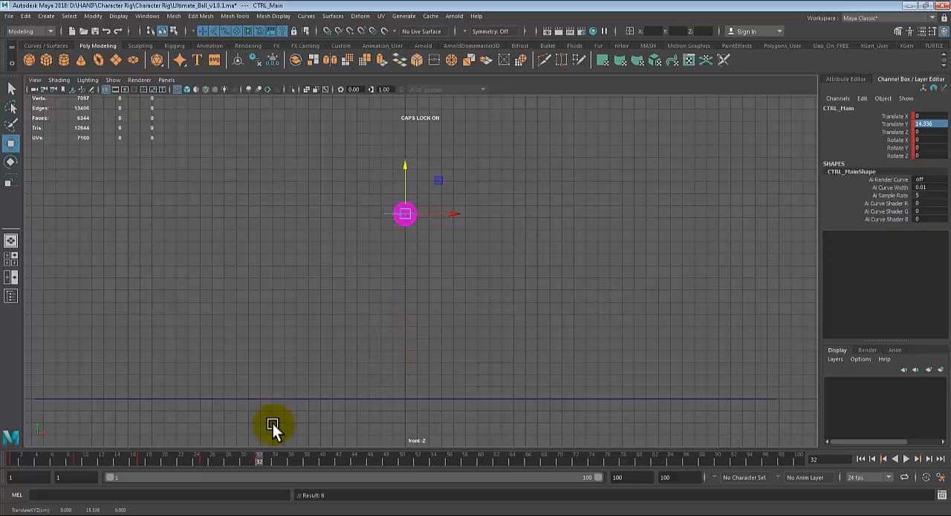
- Compare the main control's height at frames 17 and 32, and lower it slightly at frame 32
{"action": "left_click", "coordinate": [137, 458]}
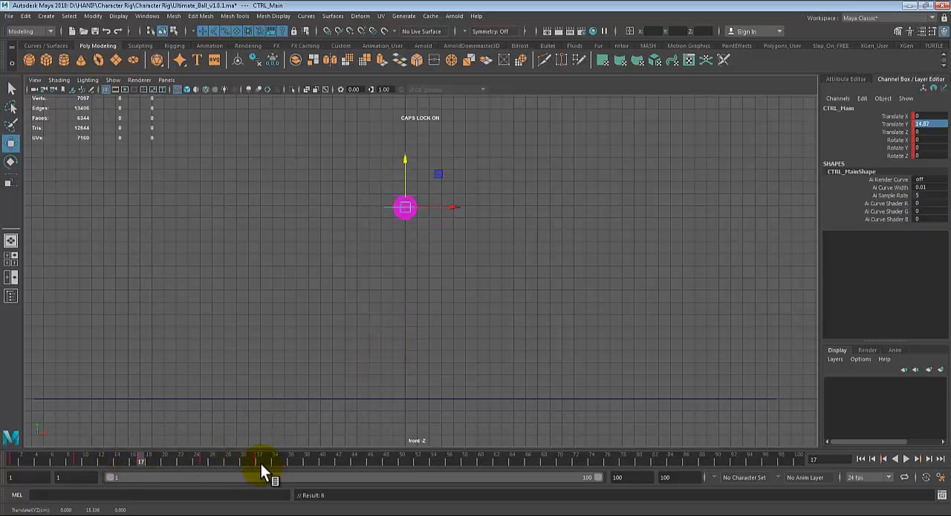
{"action": "left_click", "coordinate": [261, 461]}
{"action": "left_click_drag", "start_coordinate": [401, 165], "coordinate": [398, 173]}
{"action": "left_click", "coordinate": [140, 457]}
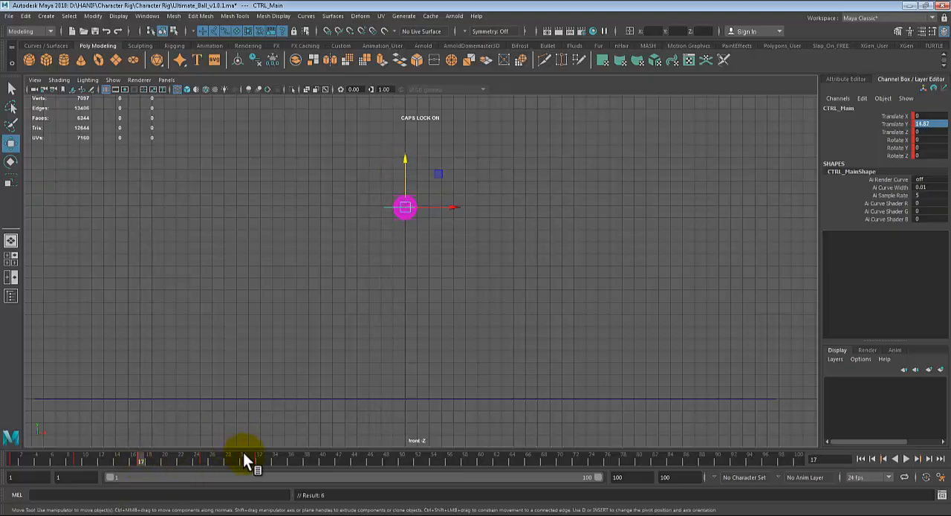
- Scrub and play back the bounce, shortening the playback range to end at frame 50
{"action": "key", "text": "alt+v"}
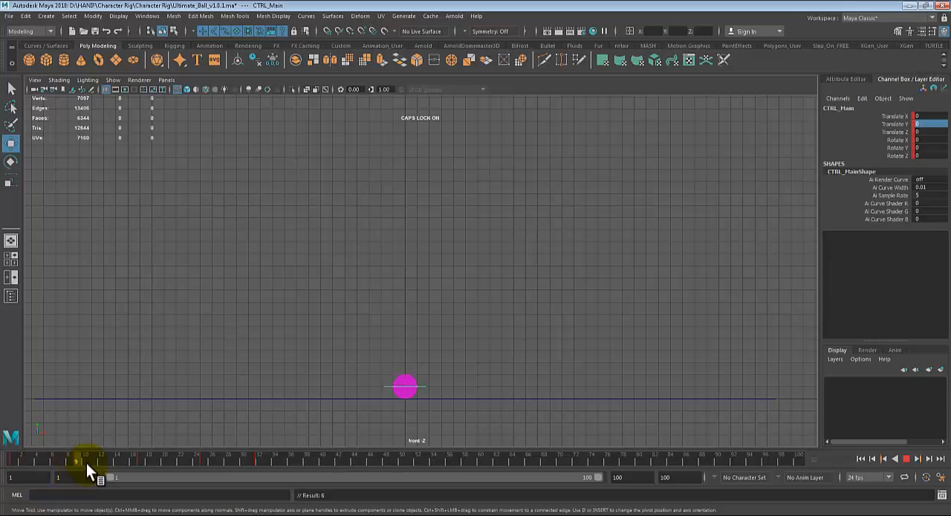
{"action": "mouse_move", "coordinate": [140, 469]}
{"action": "left_mouse_down"}
{"action": "mouse_move", "coordinate": [269, 469]}
{"action": "mouse_move", "coordinate": [58, 456]}
{"action": "mouse_move", "coordinate": [208, 465]}
{"action": "mouse_move", "coordinate": [117, 462]}
{"action": "mouse_move", "coordinate": [111, 450]}
{"action": "mouse_move", "coordinate": [187, 466]}
{"action": "mouse_move", "coordinate": [106, 436]}
{"action": "mouse_move", "coordinate": [10, 452]}
{"action": "mouse_move", "coordinate": [52, 471]}
{"action": "mouse_move", "coordinate": [158, 454]}
{"action": "mouse_move", "coordinate": [94, 469]}
{"action": "mouse_move", "coordinate": [135, 468]}
{"action": "left_mouse_up"}
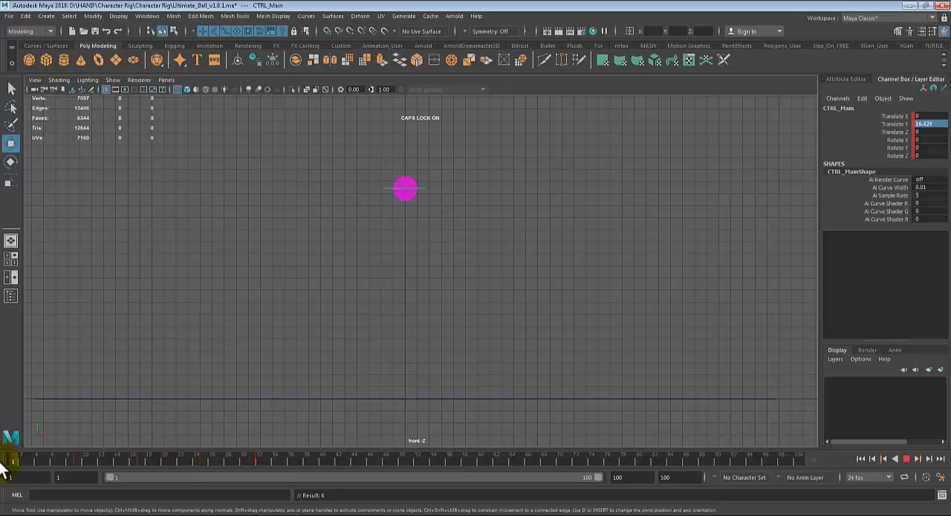
{"action": "left_click", "coordinate": [907, 458]}
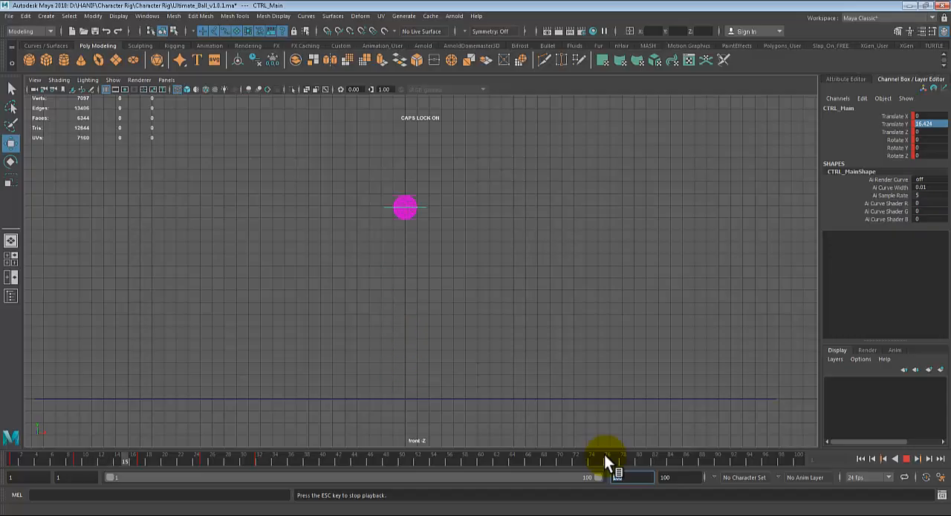
{"action": "type", "text": "50"}
{"action": "key", "text": "Return"}
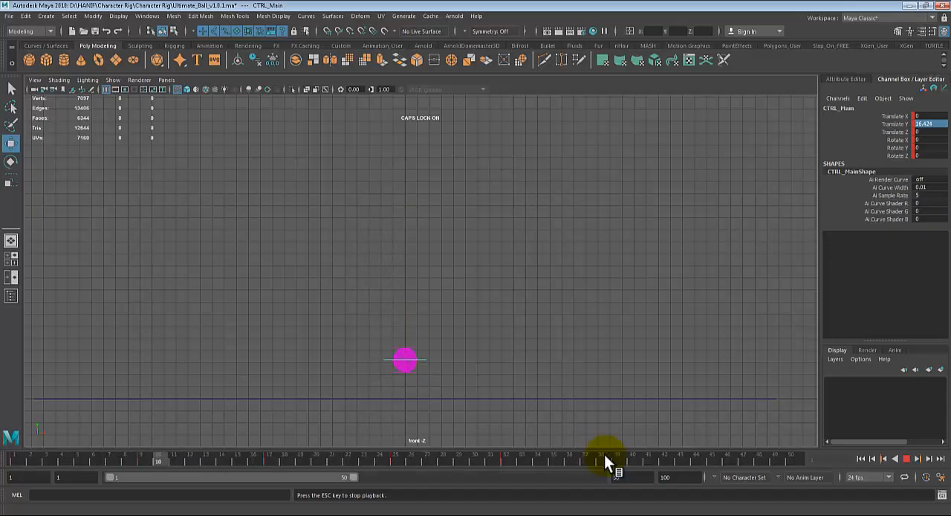
{"action": "left_click", "coordinate": [904, 459]}
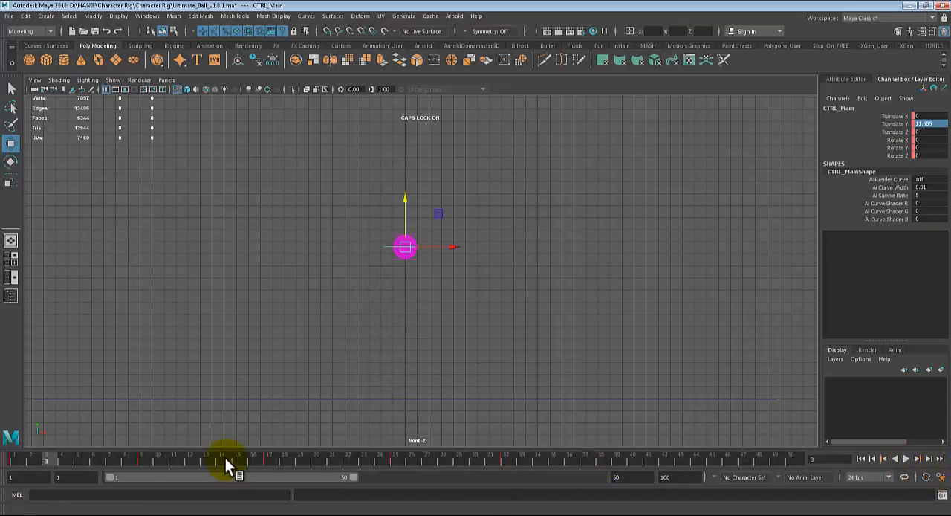
- Play back and scrub the ball's bounce across frames 1 to 50 to review its motion
{"action": "left_click", "coordinate": [904, 459]}
{"action": "left_click", "coordinate": [904, 459]}
{"action": "key", "text": "alt+v"}
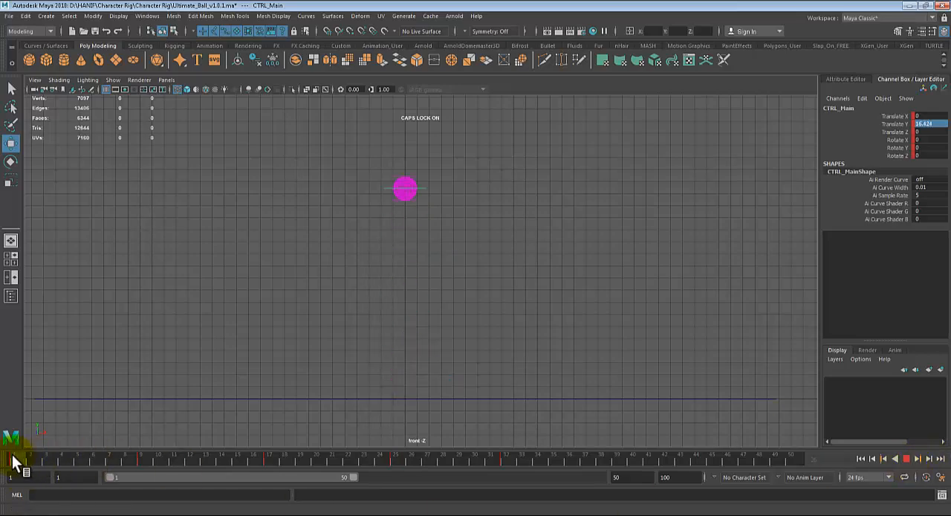
{"action": "left_click_drag", "start_coordinate": [214, 463], "coordinate": [86, 461]}
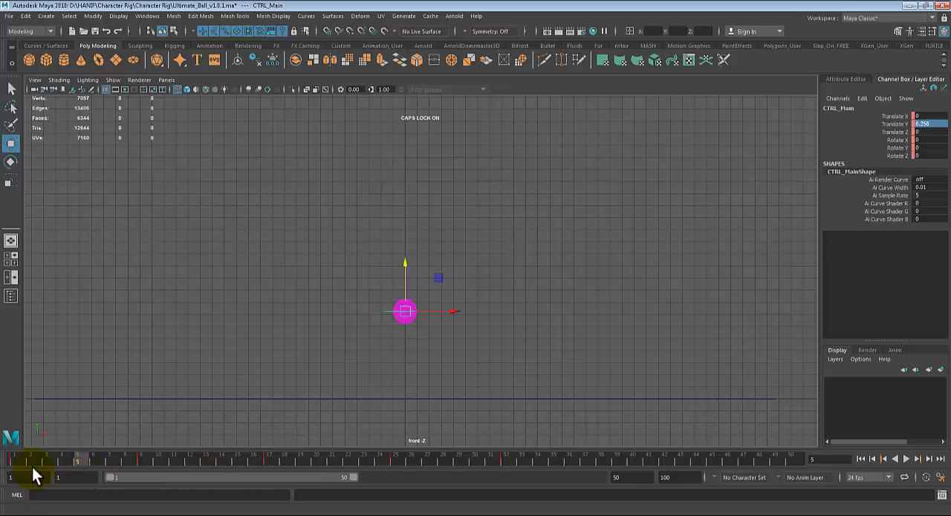
{"action": "left_click", "coordinate": [12, 459]}
{"action": "left_click_drag", "start_coordinate": [12, 459], "coordinate": [7, 456]}
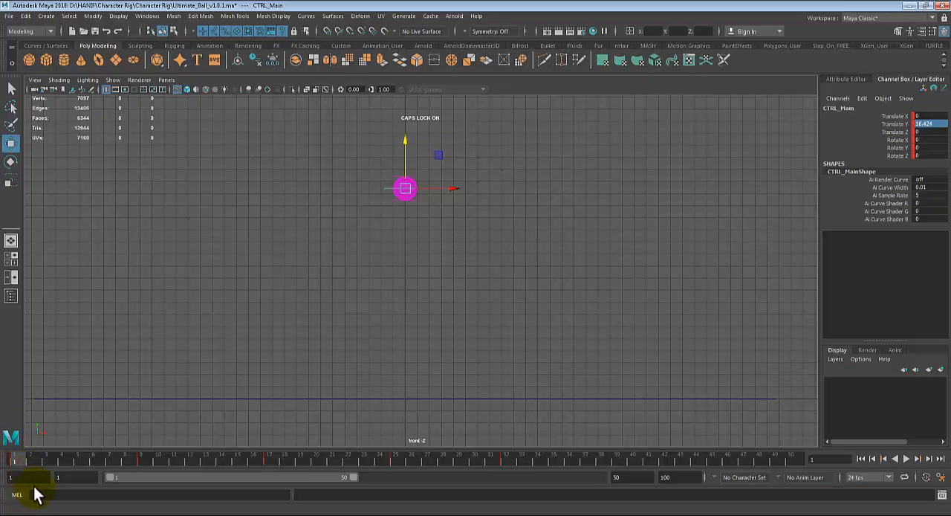
{"action": "mouse_move", "coordinate": [29, 462]}
{"action": "left_mouse_down"}
{"action": "mouse_move", "coordinate": [64, 460]}
{"action": "mouse_move", "coordinate": [12, 470]}
{"action": "left_mouse_up"}
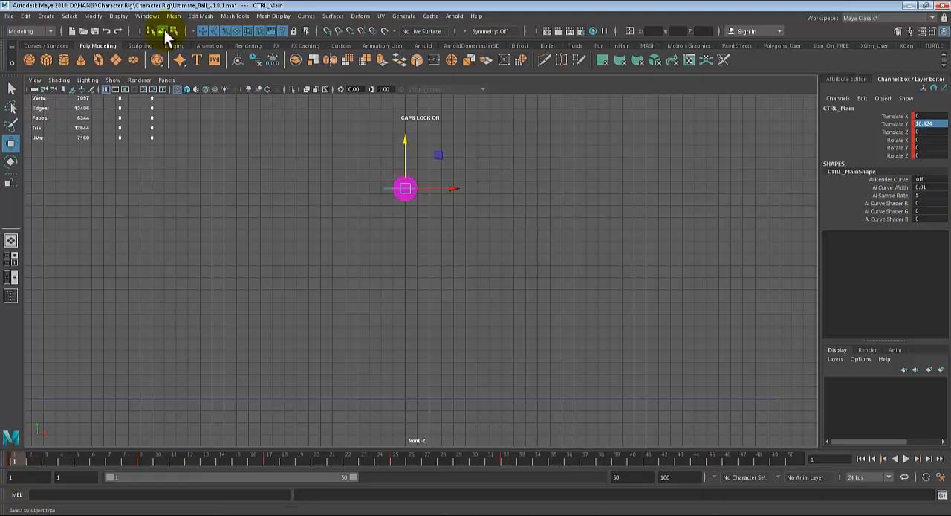
{"action": "left_click", "coordinate": [147, 16]}
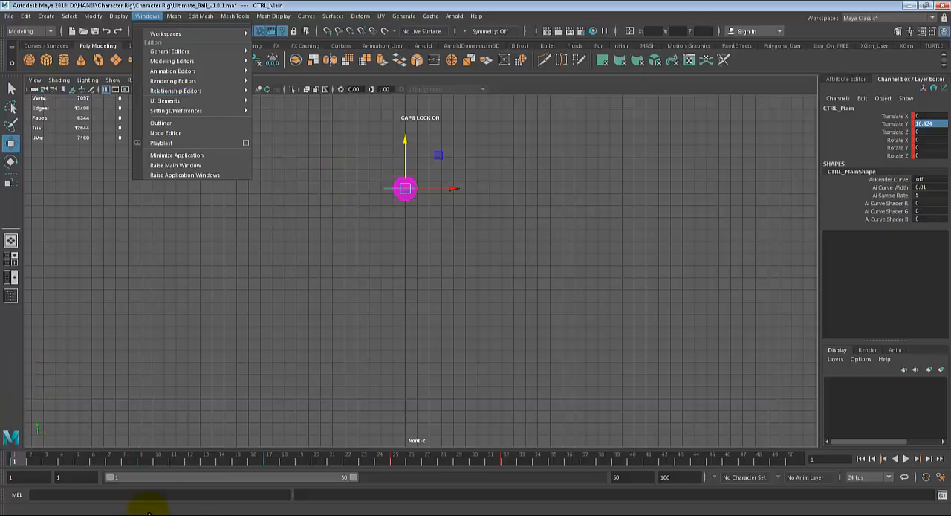
{"action": "key", "text": "alt+v"}
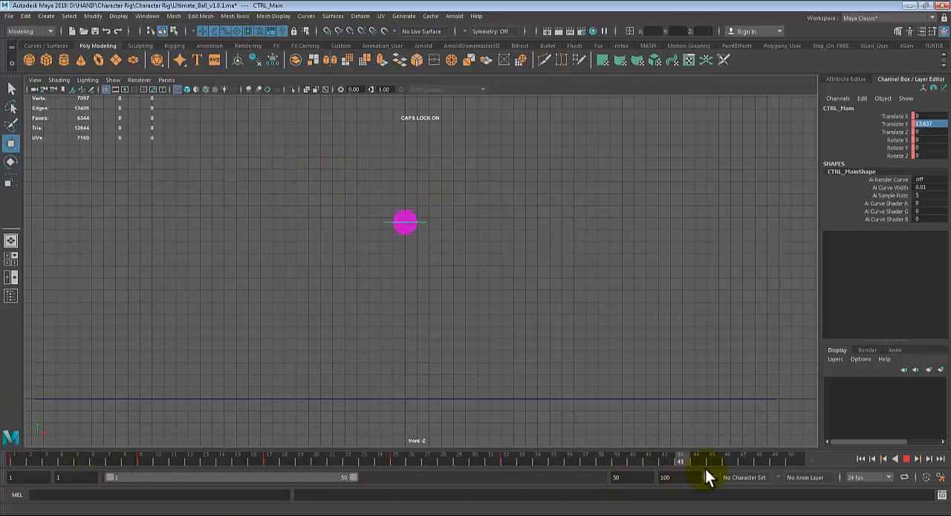
{"action": "left_click_drag", "start_coordinate": [792, 461], "coordinate": [569, 480]}
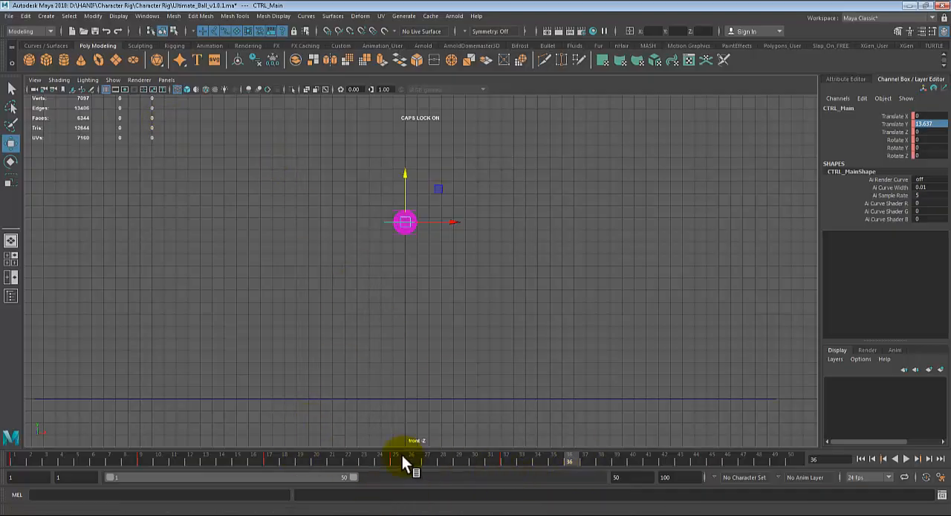
- Open the Graph Editor for the main control's animation curves
{"action": "left_click", "coordinate": [141, 16]}
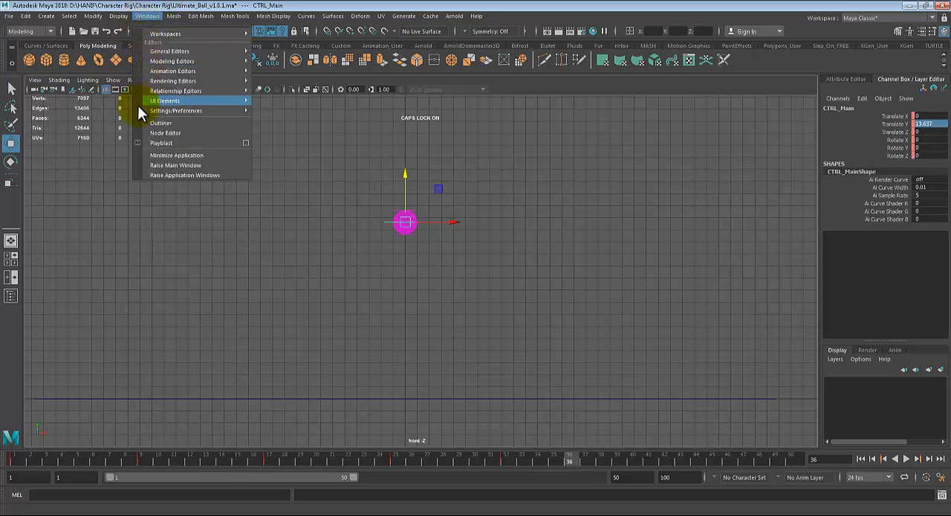
{"action": "mouse_move", "coordinate": [184, 70]}
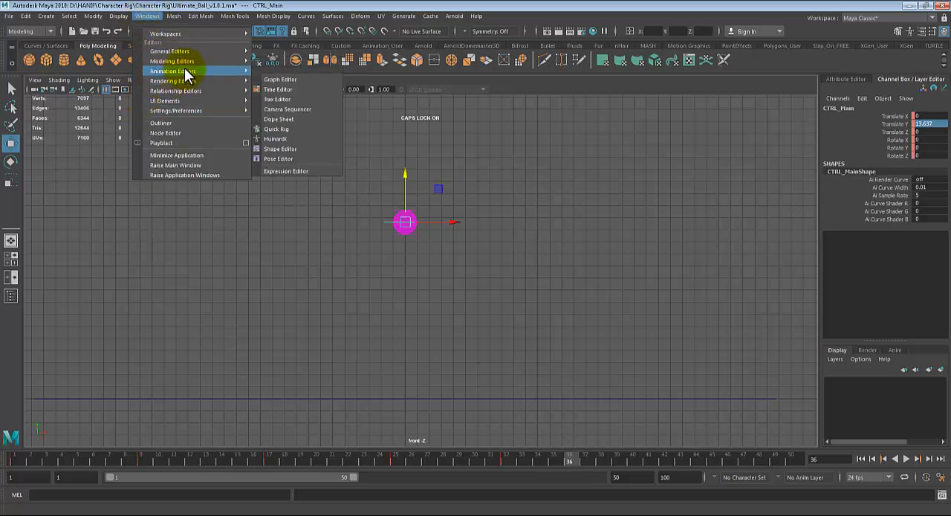
{"action": "left_click", "coordinate": [286, 81]}
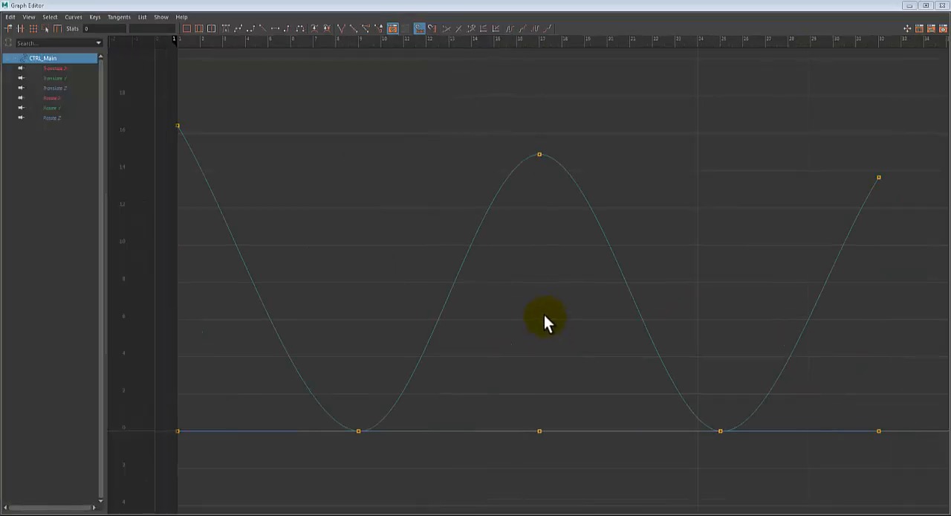
- Examine the main control's translate and rotate curves one by one, and isolate the Translate Y curve
{"action": "left_click", "coordinate": [55, 78]}
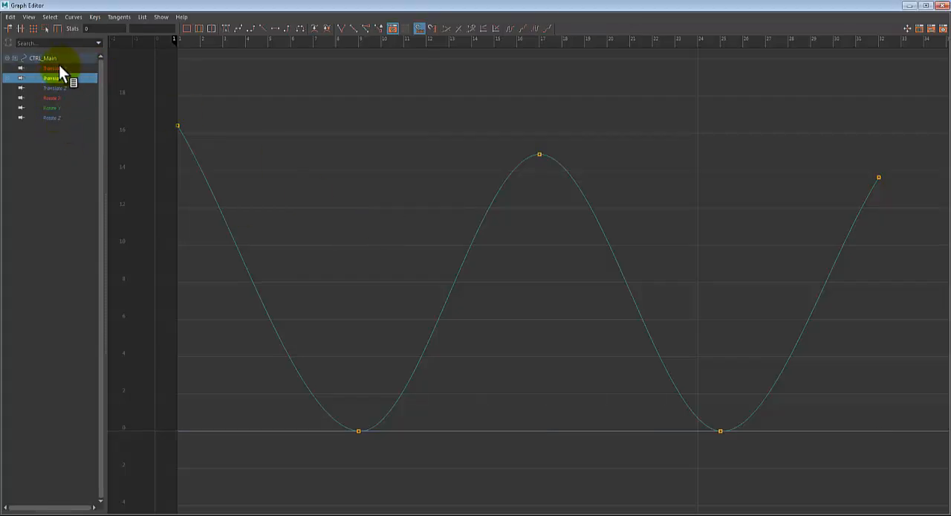
{"action": "left_click", "coordinate": [58, 67]}
{"action": "left_click", "coordinate": [63, 89]}
{"action": "left_click", "coordinate": [63, 97]}
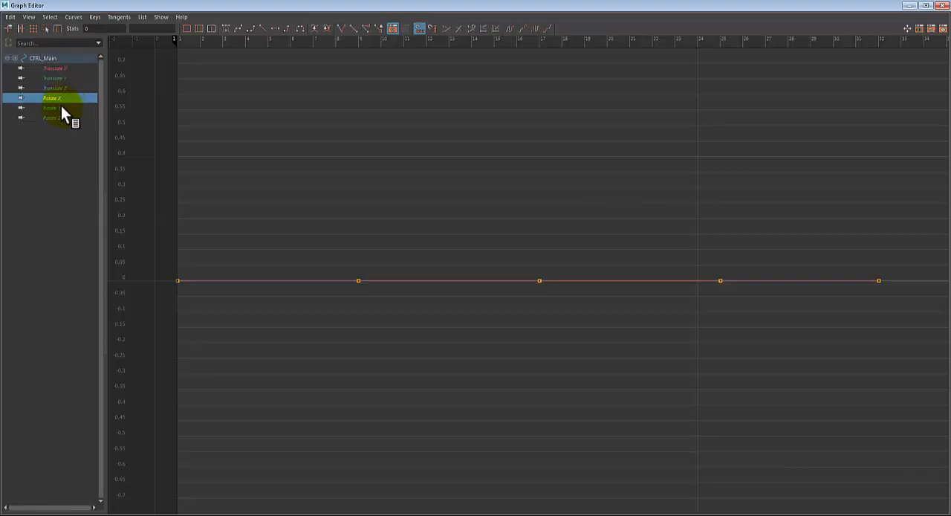
{"action": "left_click", "coordinate": [61, 108]}
{"action": "left_click", "coordinate": [59, 118]}
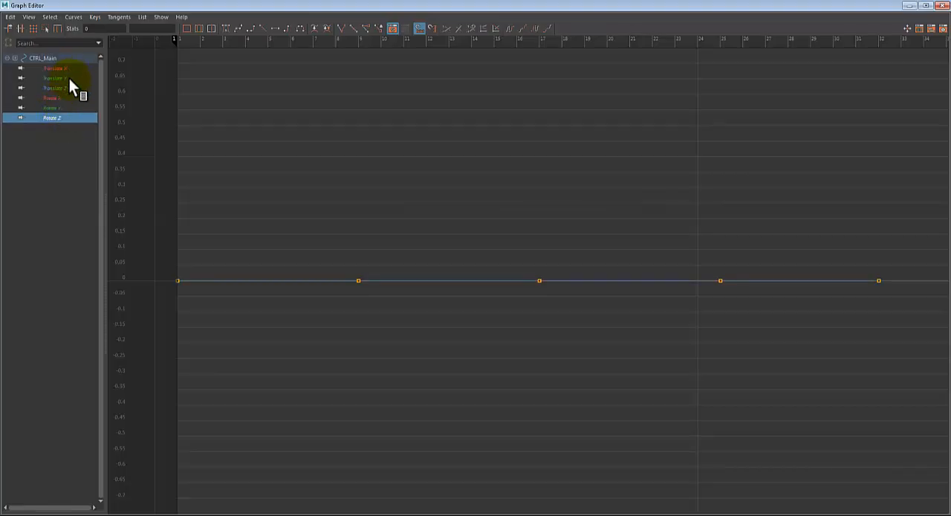
{"action": "left_click", "coordinate": [69, 79]}
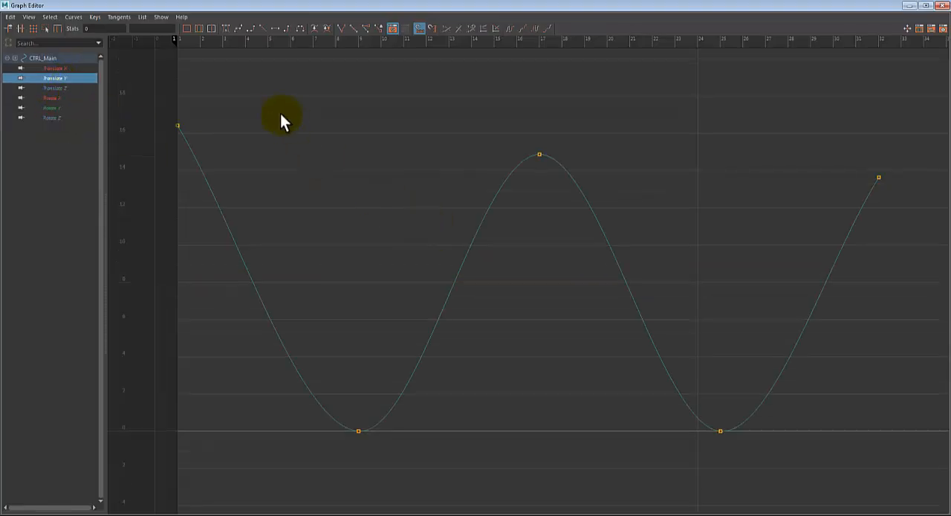
- Apply flat tangents to the Translate Y keys at frames 1 and 32
{"action": "left_click_drag", "start_coordinate": [276, 90], "coordinate": [111, 161]}
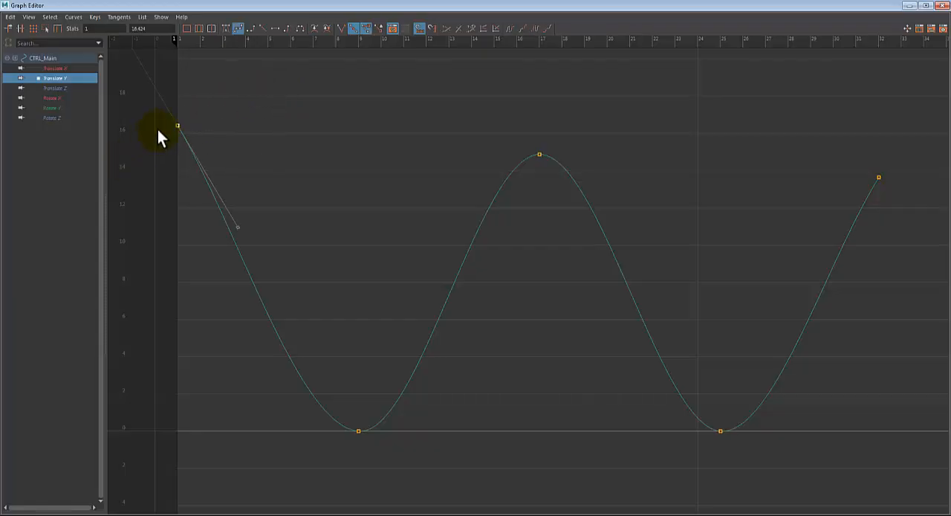
{"action": "left_click", "coordinate": [277, 28]}
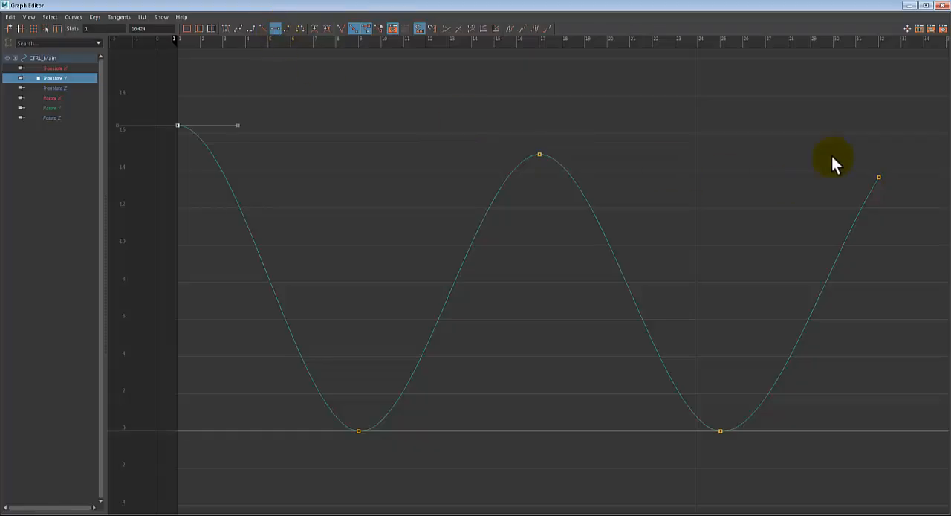
{"action": "left_click_drag", "start_coordinate": [831, 157], "coordinate": [925, 212]}
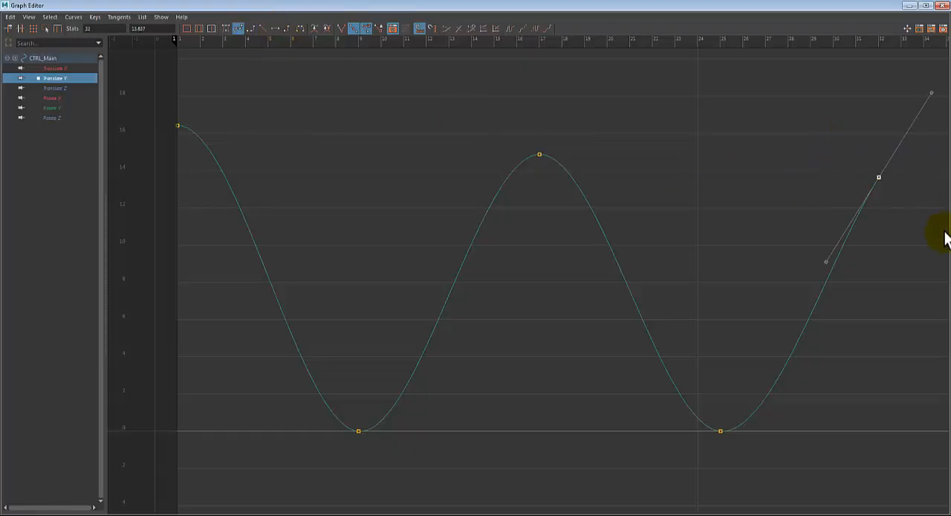
{"action": "left_click", "coordinate": [276, 27]}
- Lengthen the outgoing tangent handle of the frame 1 Translate Y key horizontally to about frame 7.5
{"action": "left_click_drag", "start_coordinate": [585, 177], "coordinate": [562, 169]}
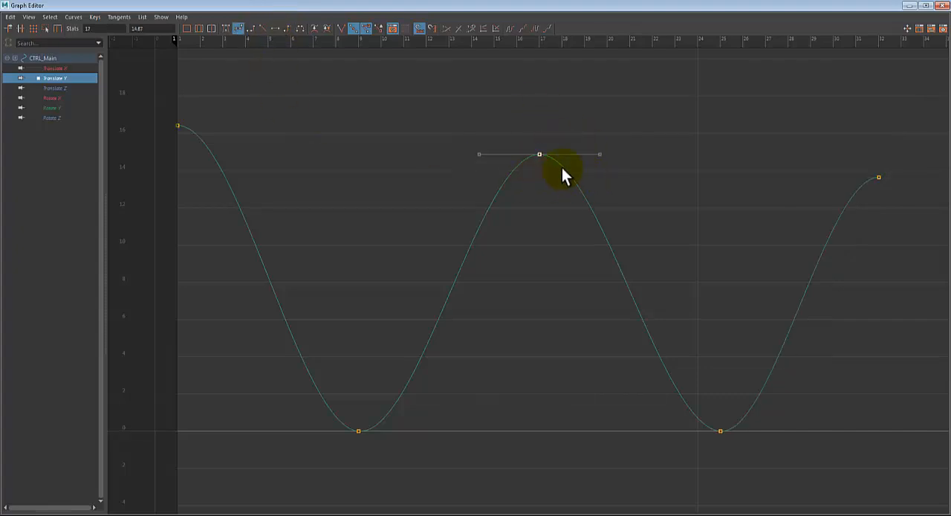
{"action": "left_click_drag", "start_coordinate": [248, 103], "coordinate": [184, 129]}
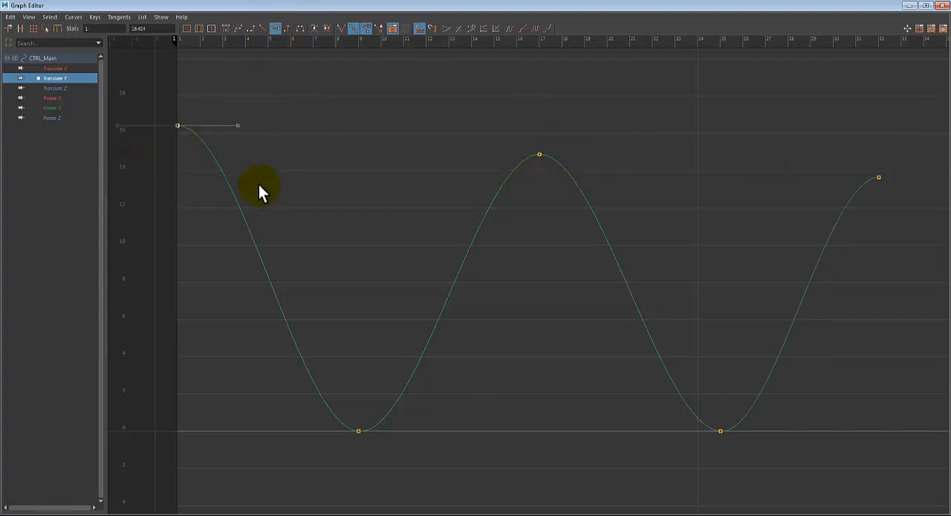
{"action": "left_click_drag", "start_coordinate": [257, 112], "coordinate": [225, 151]}
{"action": "middle_click", "coordinate": [240, 128], "text": "shift"}
{"action": "left_click_drag", "start_coordinate": [249, 91], "coordinate": [135, 164]}
{"action": "left_click_drag", "start_coordinate": [281, 95], "coordinate": [224, 146]}
{"action": "middle_click_drag", "start_coordinate": [236, 128], "coordinate": [323, 126], "text": "shift"}
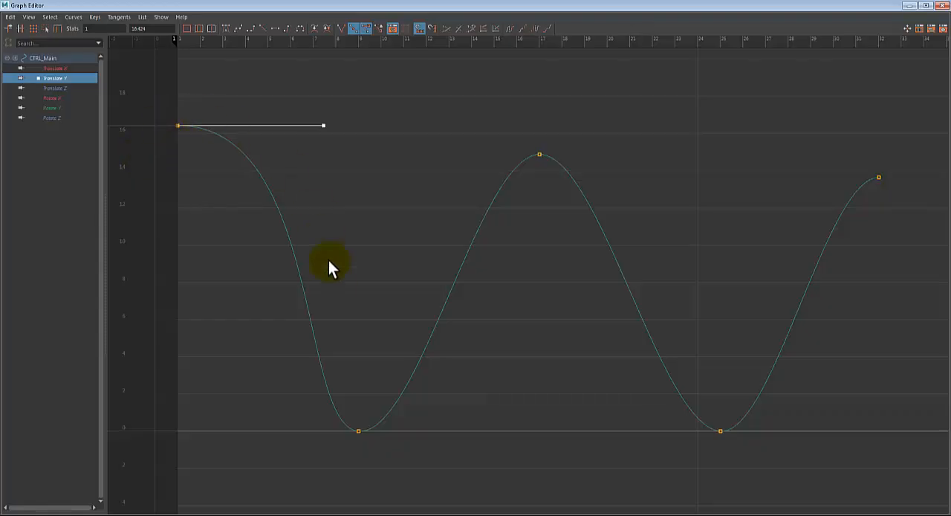
- Lengthen the tangent handles of the Translate Y peaks at frames 17 and 32 horizontally to broaden the arcs
{"action": "left_click_drag", "start_coordinate": [489, 128], "coordinate": [604, 200]}
{"action": "left_click", "coordinate": [600, 154]}
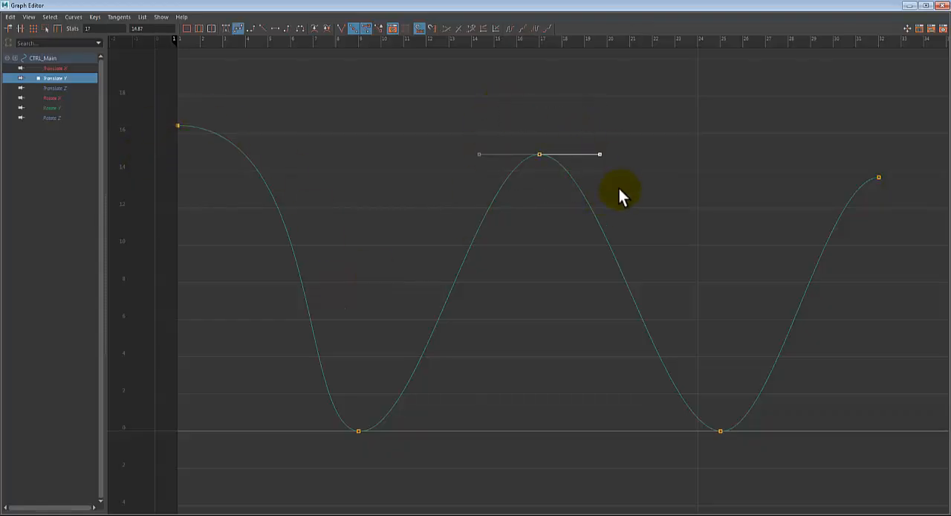
{"action": "middle_click_drag", "start_coordinate": [601, 151], "coordinate": [685, 167], "text": "shift"}
{"action": "left_click_drag", "start_coordinate": [771, 143], "coordinate": [947, 229]}
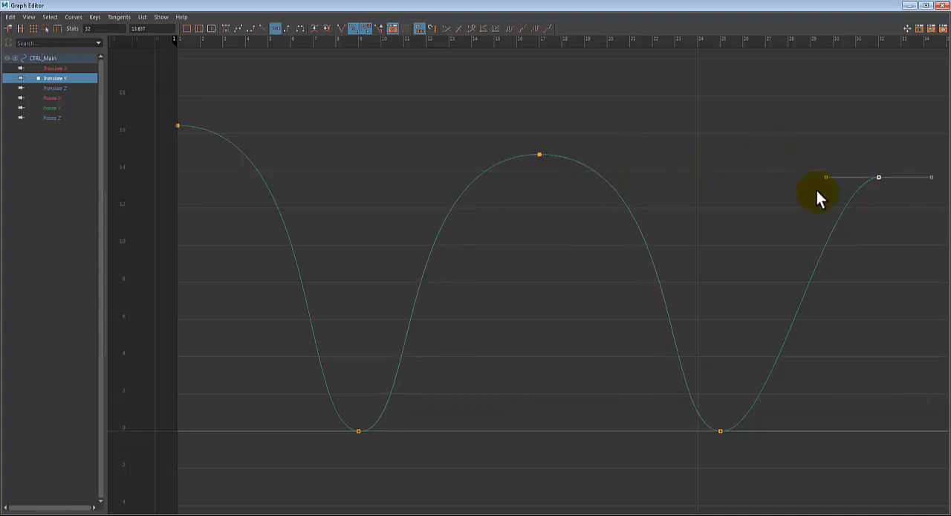
{"action": "left_click_drag", "start_coordinate": [812, 164], "coordinate": [840, 194]}
{"action": "middle_click_drag", "start_coordinate": [843, 197], "coordinate": [750, 193], "text": "shift"}
- Apply flat tangents to the ground-contact keys at frames 9 and 25
{"action": "left_click_drag", "start_coordinate": [314, 381], "coordinate": [522, 456]}
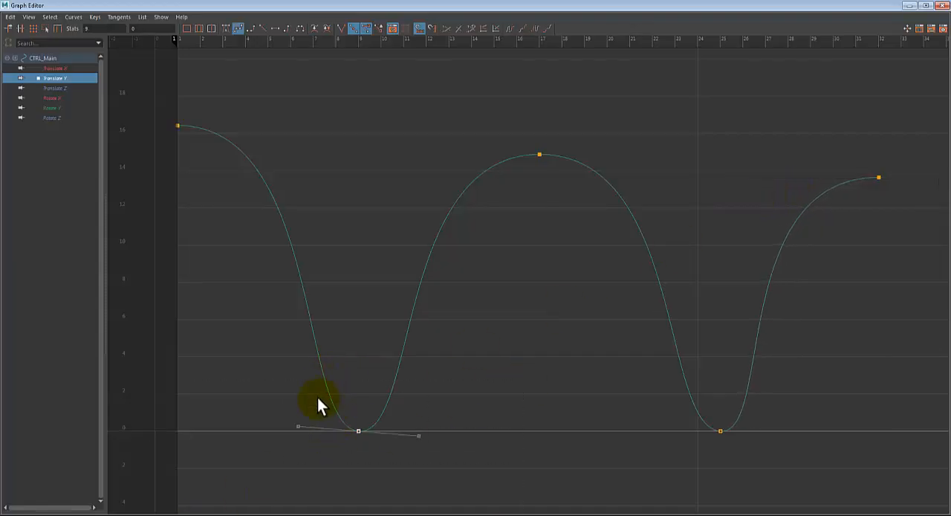
{"action": "left_click", "coordinate": [275, 28]}
{"action": "left_click_drag", "start_coordinate": [668, 409], "coordinate": [787, 460]}
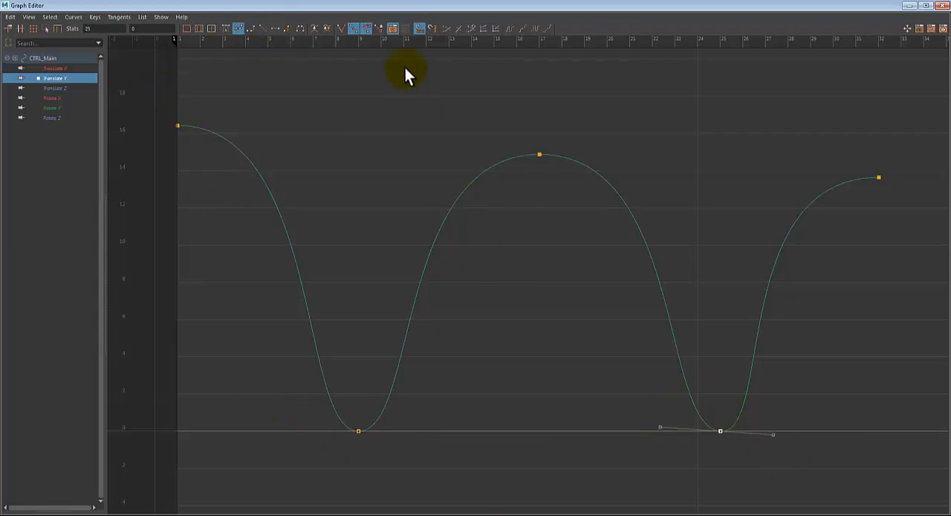
{"action": "left_click", "coordinate": [275, 27]}
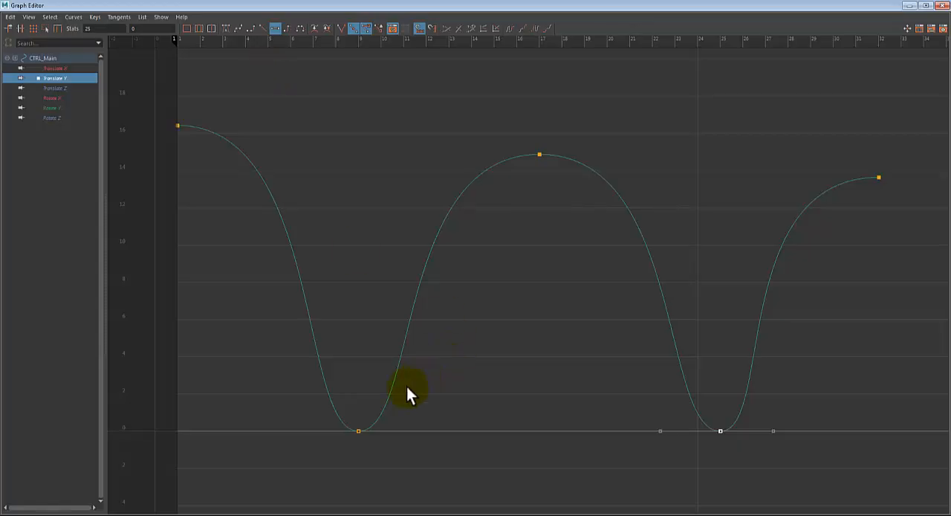
- Try to reshape the tangent handles of the frame 9 ground-contact key, and undo the changes
{"action": "left_click_drag", "start_coordinate": [285, 410], "coordinate": [382, 459]}
{"action": "left_click", "coordinate": [418, 430]}
{"action": "middle_click_drag", "start_coordinate": [433, 433], "coordinate": [363, 441]}
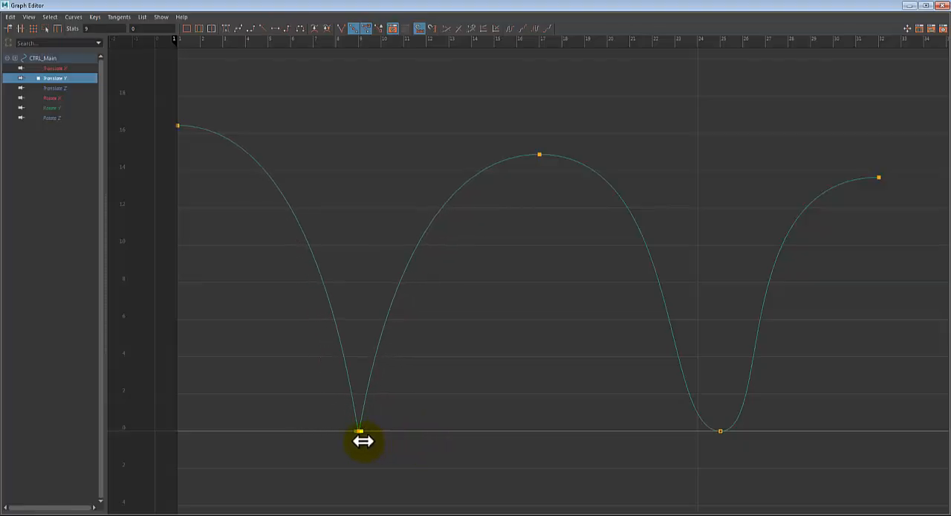
{"action": "left_click", "coordinate": [420, 401]}
{"action": "key", "text": "ctrl+z"}
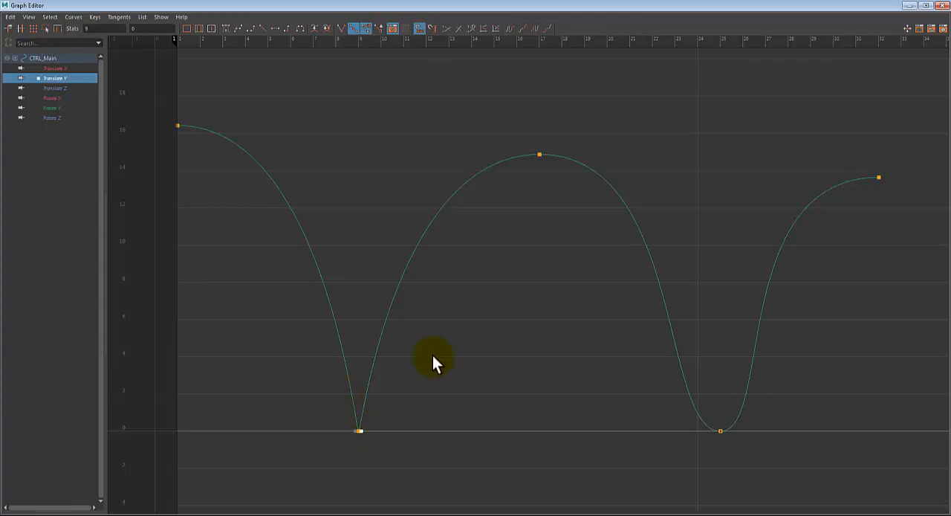
{"action": "key", "text": "ctrl+z"}
{"action": "left_click_drag", "start_coordinate": [428, 388], "coordinate": [418, 449]}
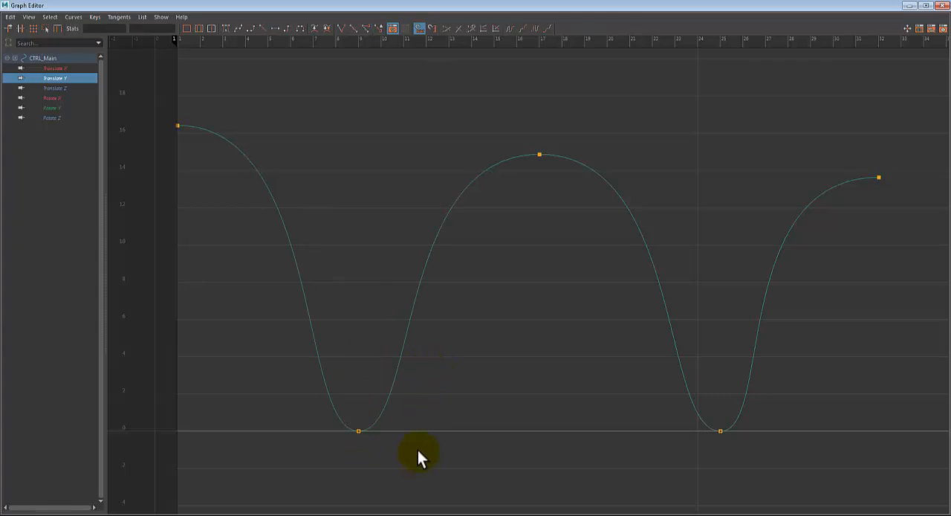
{"action": "left_click_drag", "start_coordinate": [334, 421], "coordinate": [404, 454]}
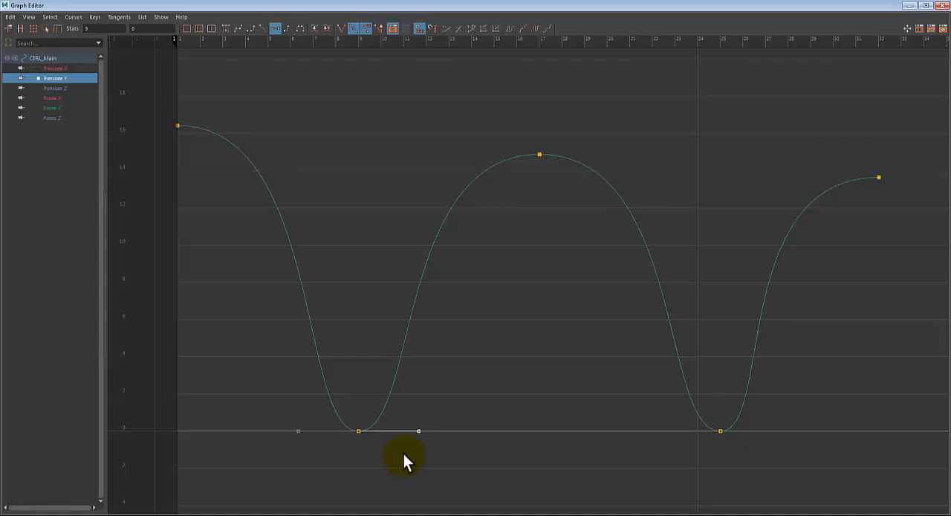
{"action": "middle_click_drag", "start_coordinate": [404, 453], "coordinate": [379, 409]}
{"action": "key", "text": "ctrl+z"}
- Adjust both tangent handles of the frame 9 key separately to form a sharp V-shaped ground contact
{"action": "left_click_drag", "start_coordinate": [469, 403], "coordinate": [410, 464]}
{"action": "middle_click_drag", "start_coordinate": [431, 441], "coordinate": [385, 367]}
{"action": "left_click_drag", "start_coordinate": [275, 401], "coordinate": [323, 470]}
{"action": "middle_click_drag", "start_coordinate": [302, 442], "coordinate": [349, 374]}
{"action": "left_click", "coordinate": [369, 451]}
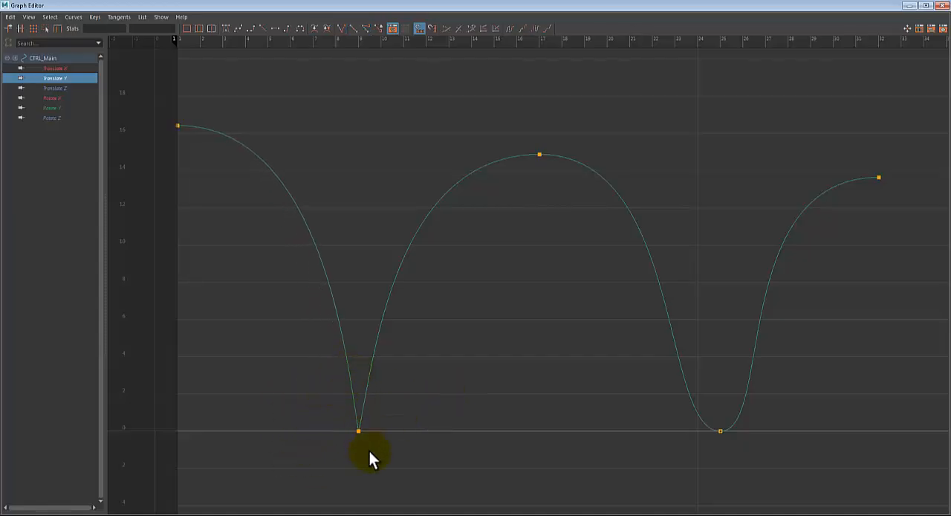
- Reshape both tangent handles of the frame 25 key to form a sharp V-shaped ground contact
{"action": "left_click_drag", "start_coordinate": [687, 412], "coordinate": [787, 462]}
{"action": "left_click_drag", "start_coordinate": [788, 409], "coordinate": [749, 475]}
{"action": "middle_click_drag", "start_coordinate": [827, 436], "coordinate": [619, 433]}
{"action": "left_click", "coordinate": [782, 452]}
- Try shortening the outgoing tangent handle of the frame 17 peak, and undo it
{"action": "left_click_drag", "start_coordinate": [538, 156], "coordinate": [501, 127]}
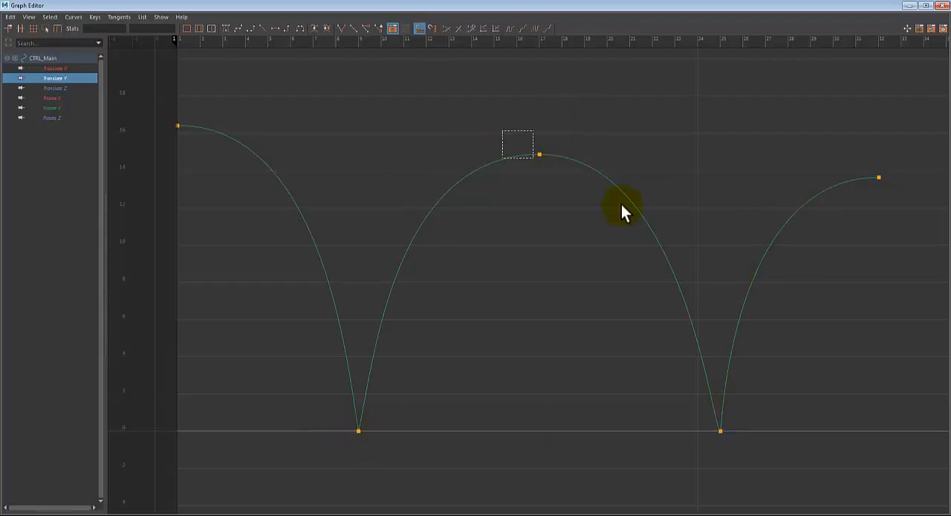
{"action": "left_click", "coordinate": [680, 155]}
{"action": "middle_click_drag", "start_coordinate": [673, 173], "coordinate": [602, 171], "text": "shift"}
{"action": "key", "text": "ctrl+z"}
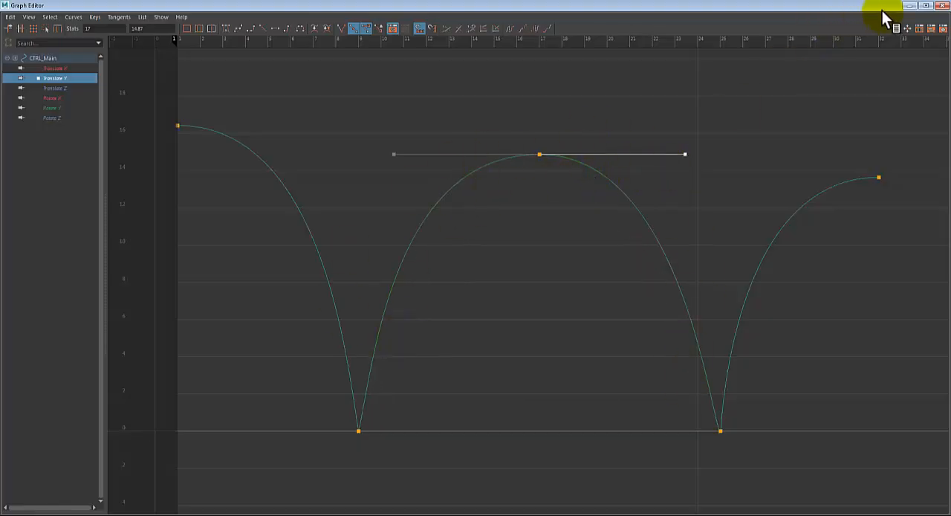
- Minimize the Graph Editor and play back the bounce from frame 1, deselecting the main control to see the ball clearly
{"action": "left_click", "coordinate": [909, 6]}
{"action": "left_click", "coordinate": [25, 462]}
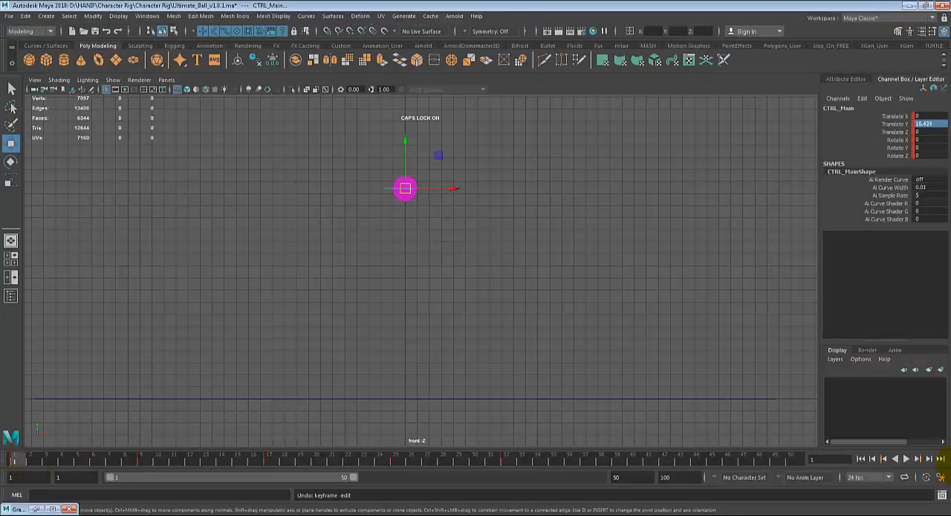
{"action": "left_click", "coordinate": [907, 458]}
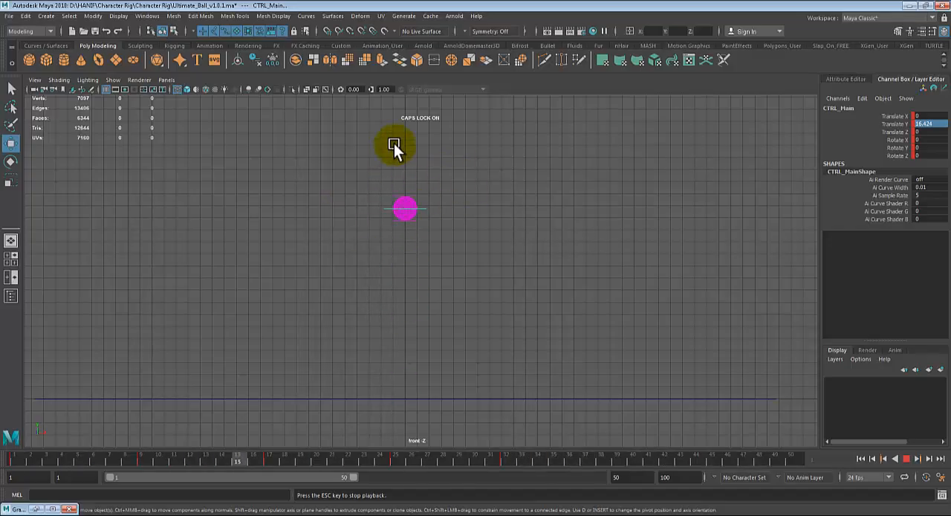
{"action": "left_click", "coordinate": [906, 458]}
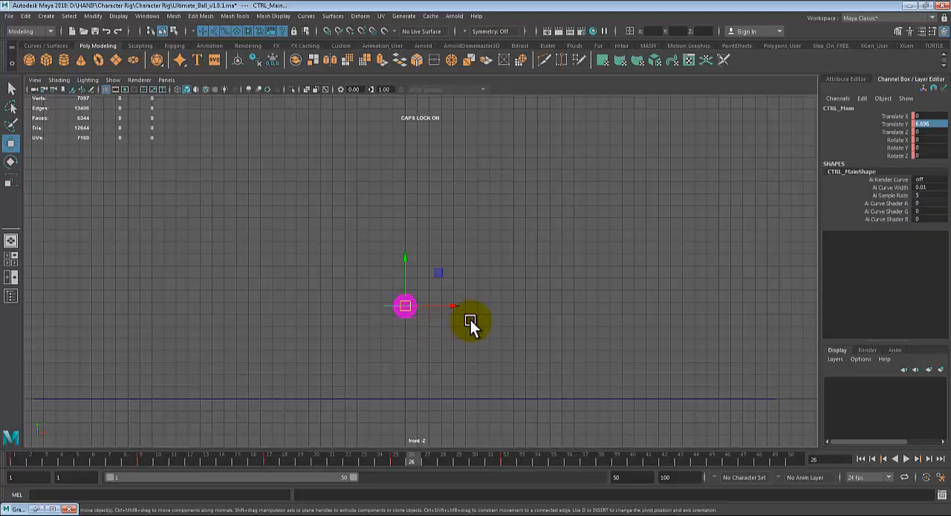
{"action": "left_click", "coordinate": [476, 324]}
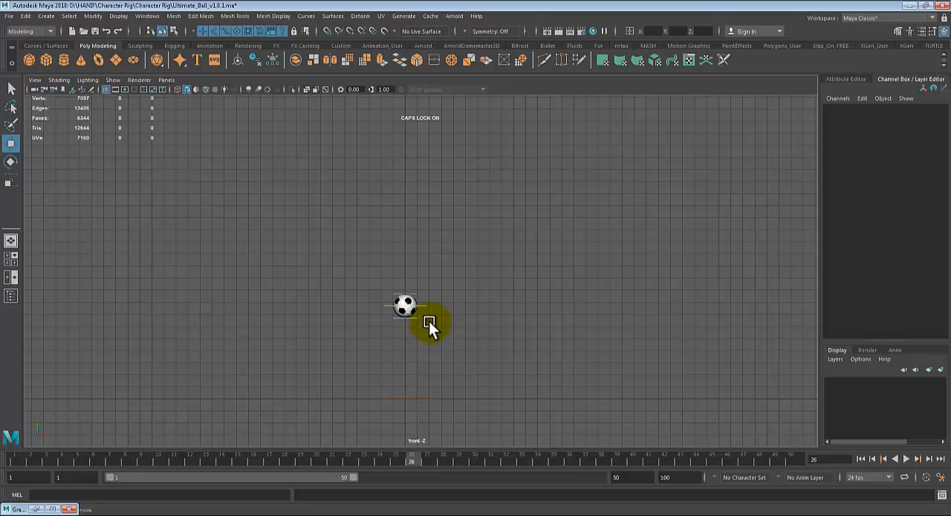
{"action": "left_click_drag", "start_coordinate": [238, 453], "coordinate": [3, 456]}
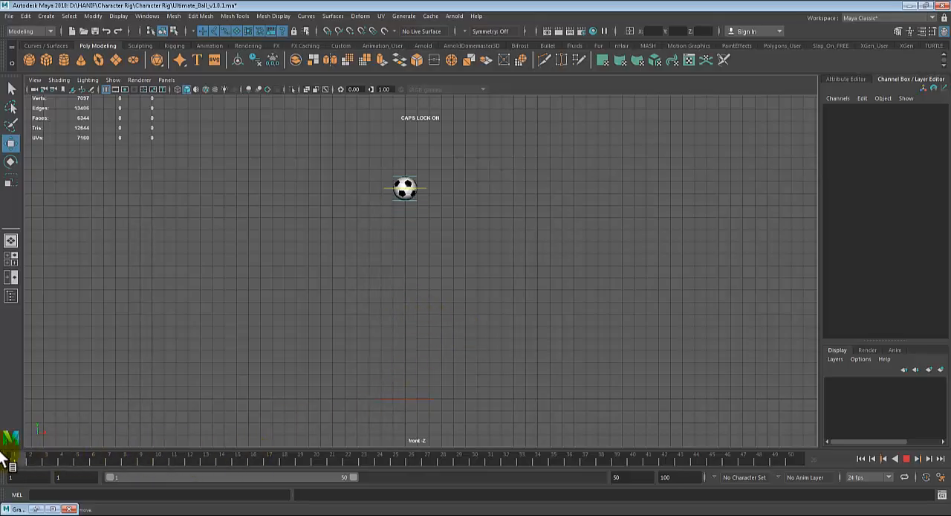
{"action": "left_click", "coordinate": [905, 458]}
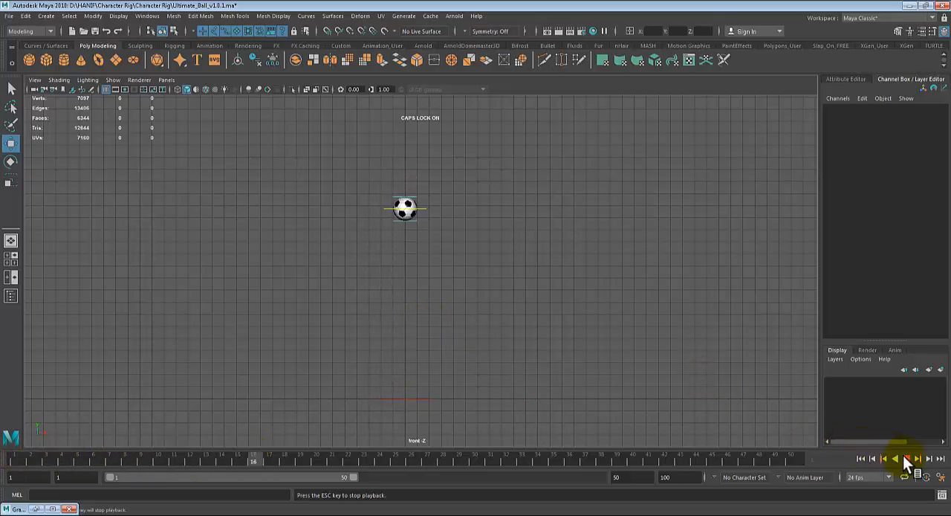
- Stop the playback, reselect the ball's main control and scrub from frame 32 to frame 43
{"action": "left_click", "coordinate": [905, 458]}
{"action": "left_click", "coordinate": [425, 235]}
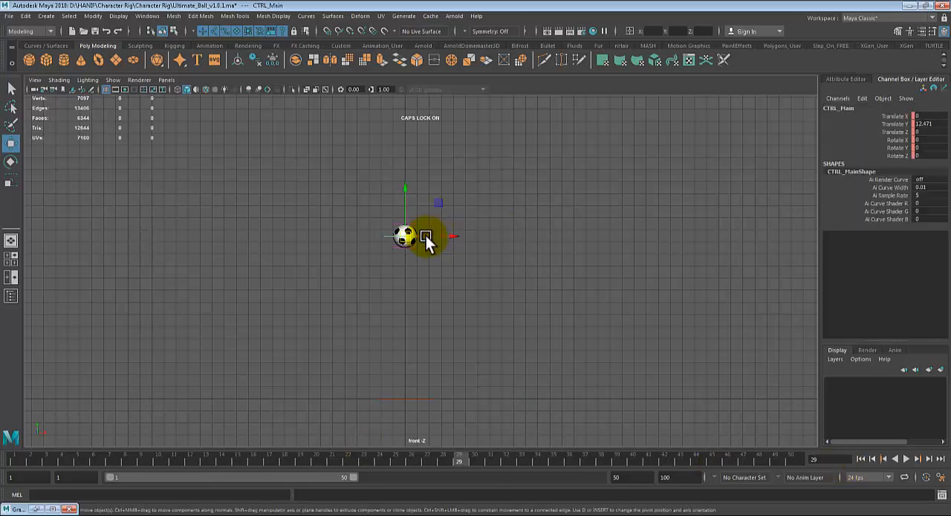
{"action": "left_click", "coordinate": [510, 456]}
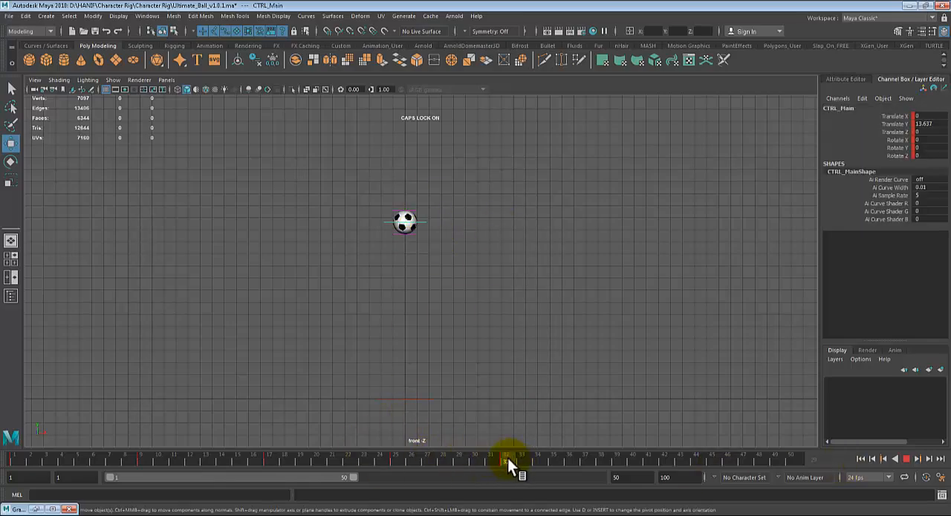
{"action": "left_click_drag", "start_coordinate": [507, 457], "coordinate": [528, 458]}
{"action": "left_click_drag", "start_coordinate": [605, 457], "coordinate": [676, 459]}
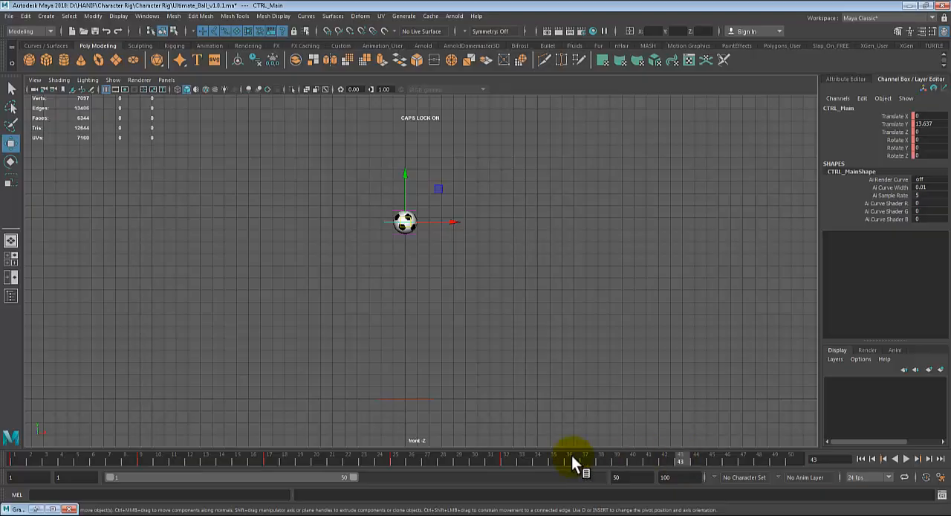
{"action": "left_click", "coordinate": [502, 459], "text": "shift"}
{"action": "left_click_drag", "start_coordinate": [504, 459], "coordinate": [485, 474]}
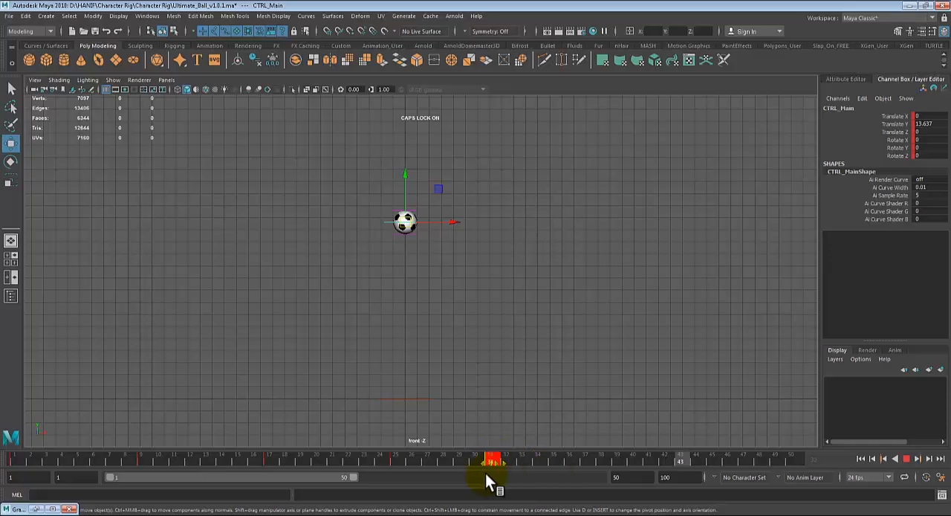
{"action": "key", "text": "ctrl+z"}
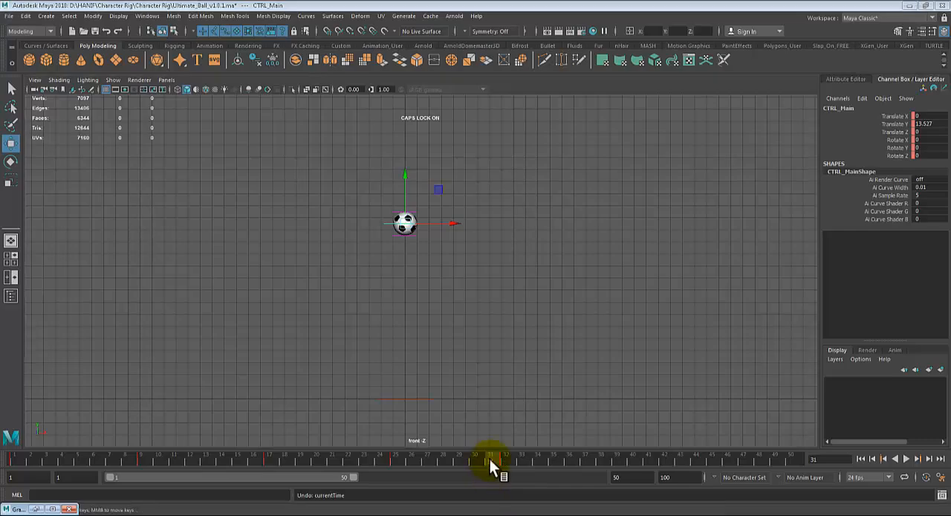
{"action": "key", "text": "alt+v"}
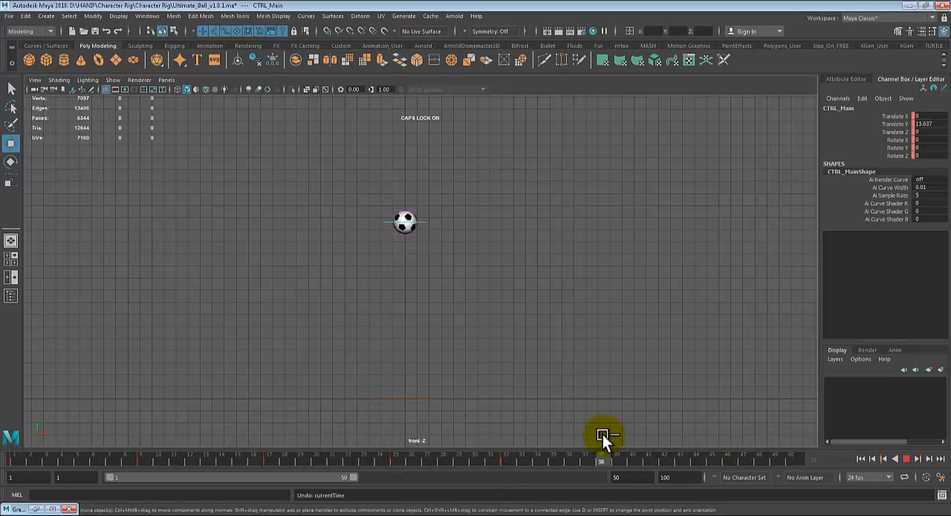
{"action": "key", "text": "alt+v"}
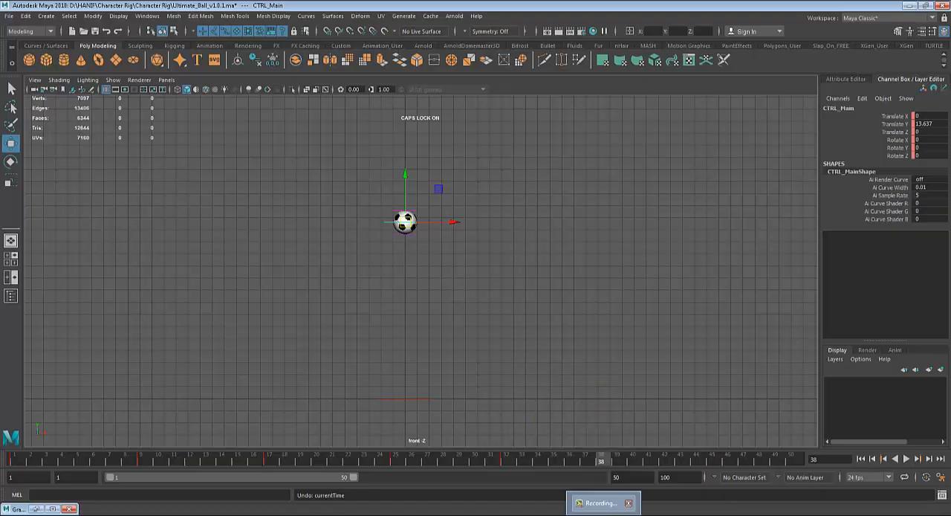
- Return the bouncing ball01 scene to frame 1 and play back its finished bounce
{"action": "left_click", "coordinate": [603, 506]}
{"action": "left_click", "coordinate": [903, 479]}
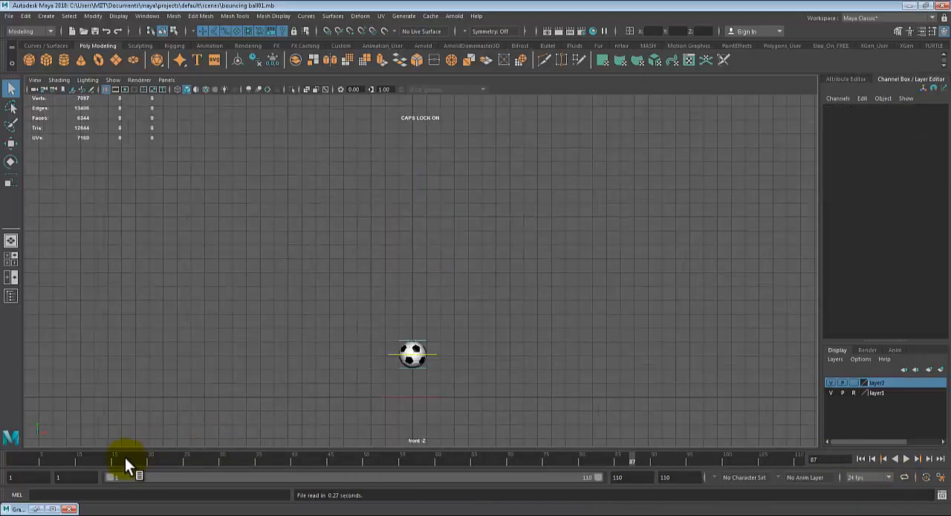
{"action": "left_click_drag", "start_coordinate": [125, 457], "coordinate": [3, 461]}
{"action": "key", "text": "alt+v"}
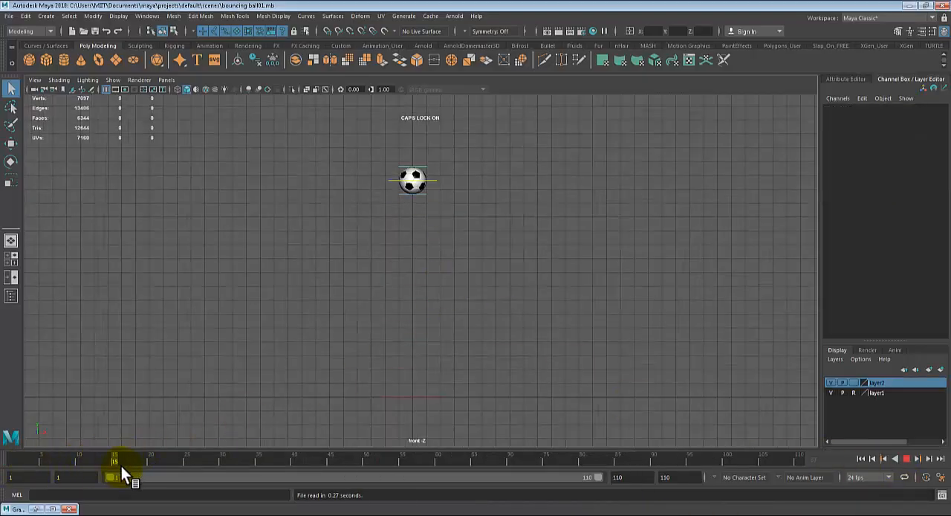
{"action": "key", "text": "Escape"}
- Select the ball's main control, review its late keys and play back the whole bounce from frame 1
{"action": "middle_click_drag", "start_coordinate": [548, 269], "coordinate": [519, 312], "text": "alt"}
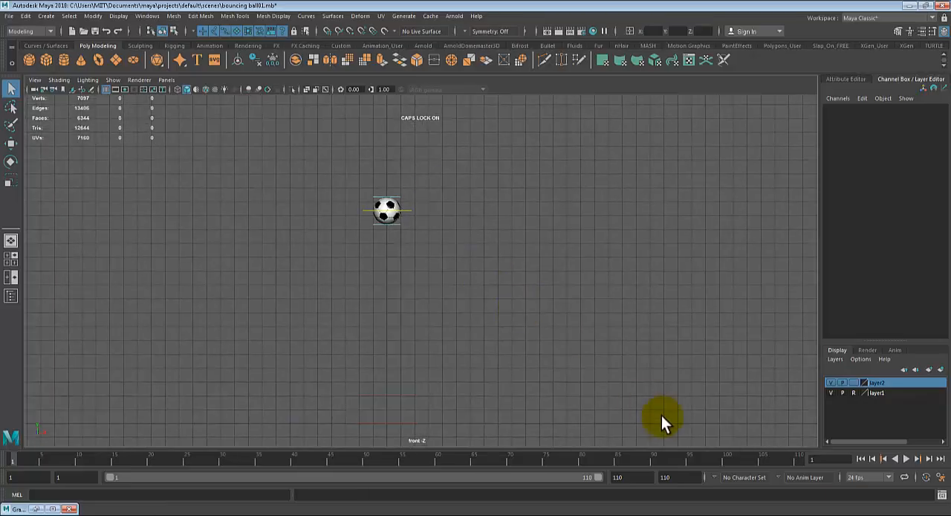
{"action": "left_click", "coordinate": [408, 210]}
{"action": "mouse_move", "coordinate": [733, 457]}
{"action": "left_mouse_down"}
{"action": "mouse_move", "coordinate": [761, 463]}
{"action": "mouse_move", "coordinate": [348, 471]}
{"action": "mouse_move", "coordinate": [83, 490]}
{"action": "mouse_move", "coordinate": [288, 476]}
{"action": "mouse_move", "coordinate": [577, 478]}
{"action": "mouse_move", "coordinate": [751, 460]}
{"action": "left_mouse_up"}
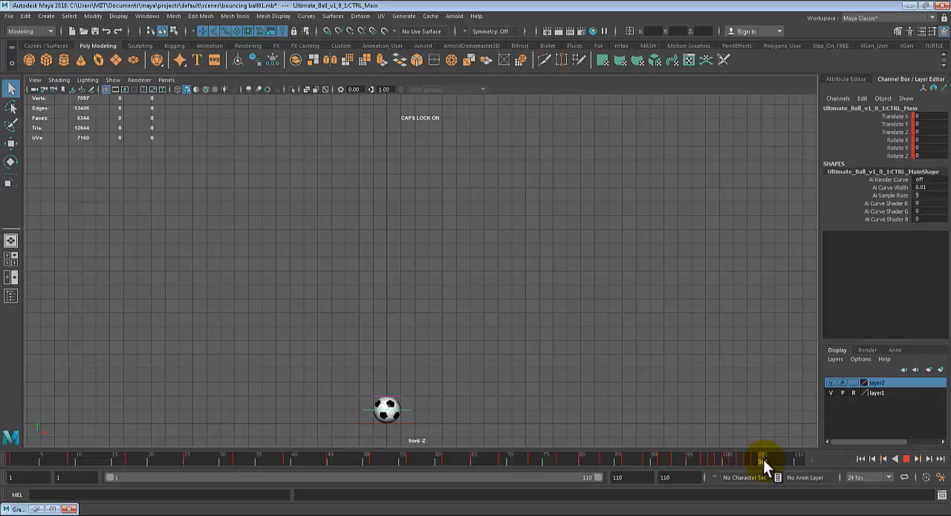
{"action": "left_click", "coordinate": [907, 459]}
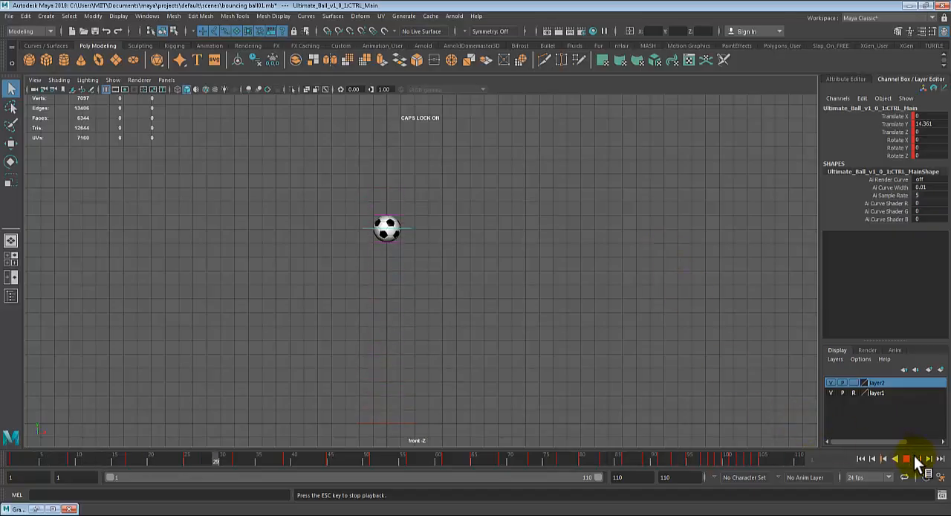
- Stop the playback, go to frame 106 and set the main control's Translate Y to 0.1
{"action": "left_click", "coordinate": [749, 461]}
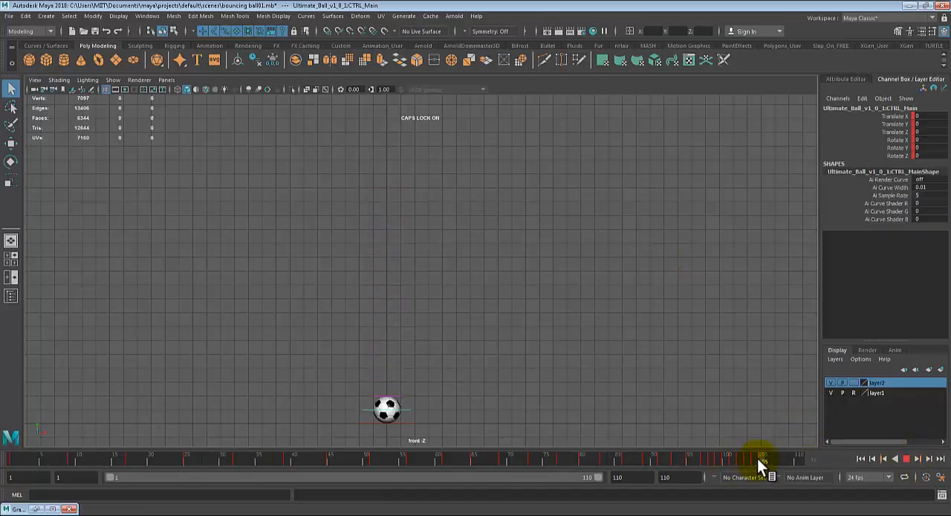
{"action": "left_click", "coordinate": [766, 458]}
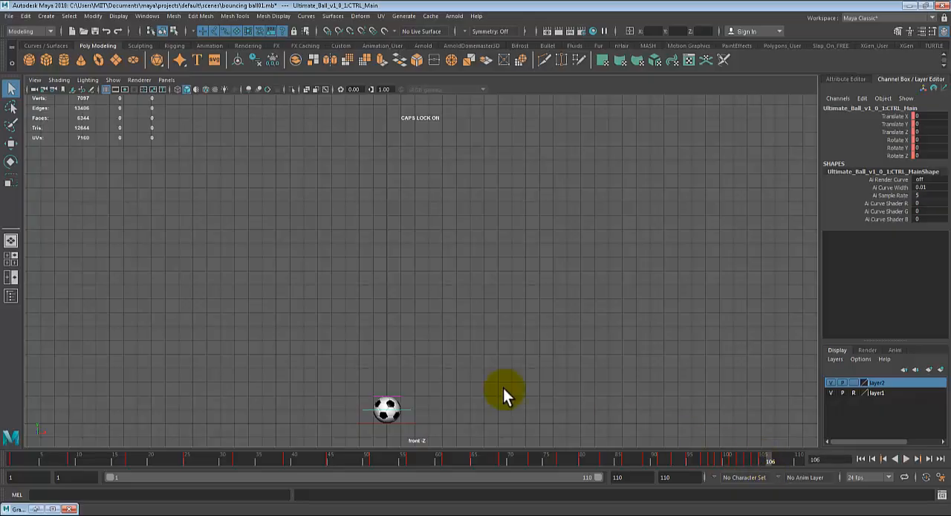
{"action": "key", "text": "w"}
{"action": "left_click", "coordinate": [387, 355]}
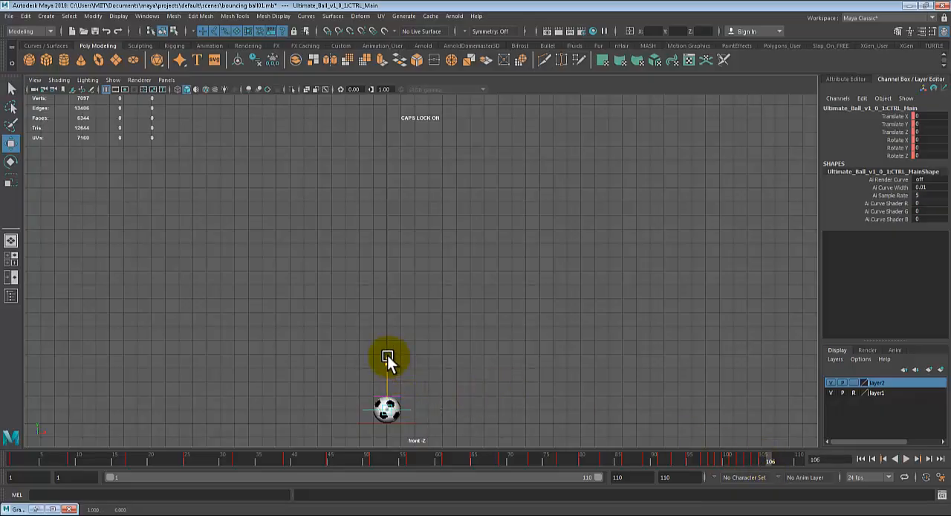
{"action": "left_click_drag", "start_coordinate": [387, 356], "coordinate": [388, 353]}
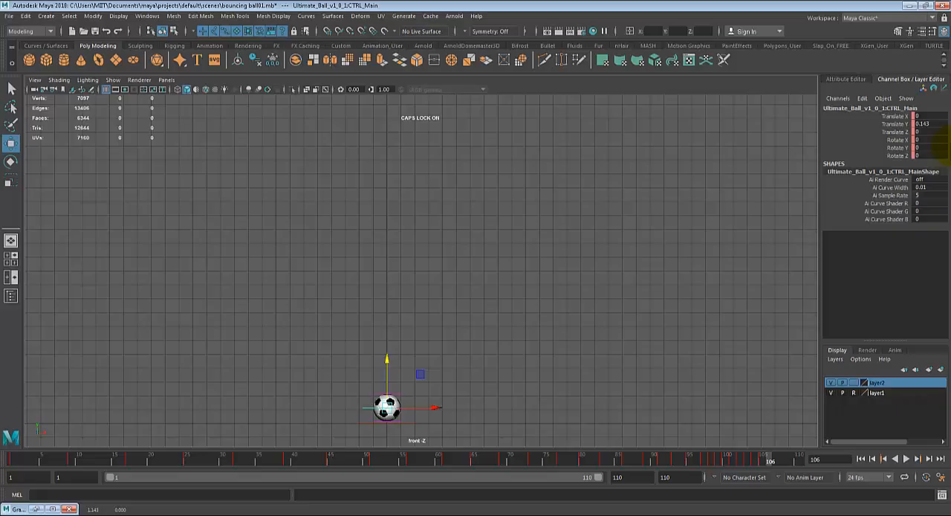
{"action": "double_click", "coordinate": [919, 125]}
{"action": "type", "text": "0.1"}
{"action": "key", "text": "Return"}
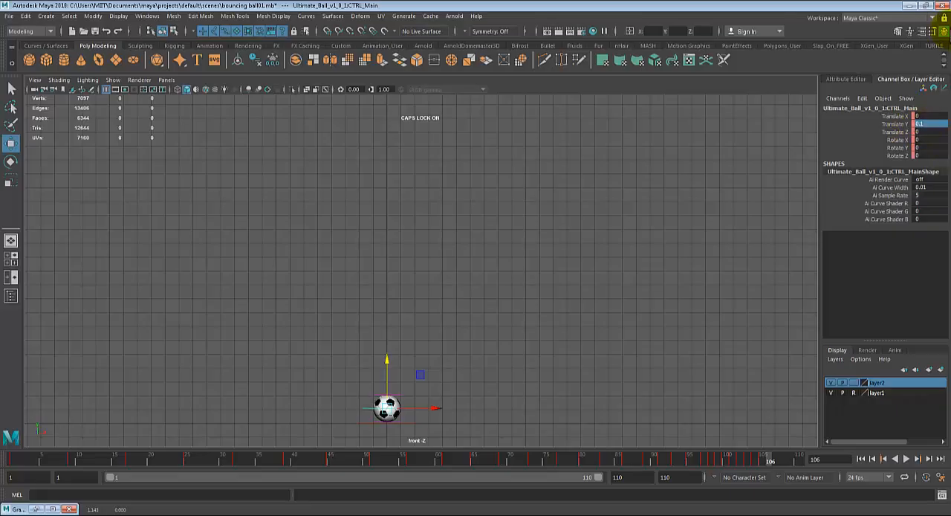
- Key the main control at frame 107 with Translate Y set to 0
{"action": "left_click", "coordinate": [771, 459]}
{"action": "double_click", "coordinate": [919, 125]}
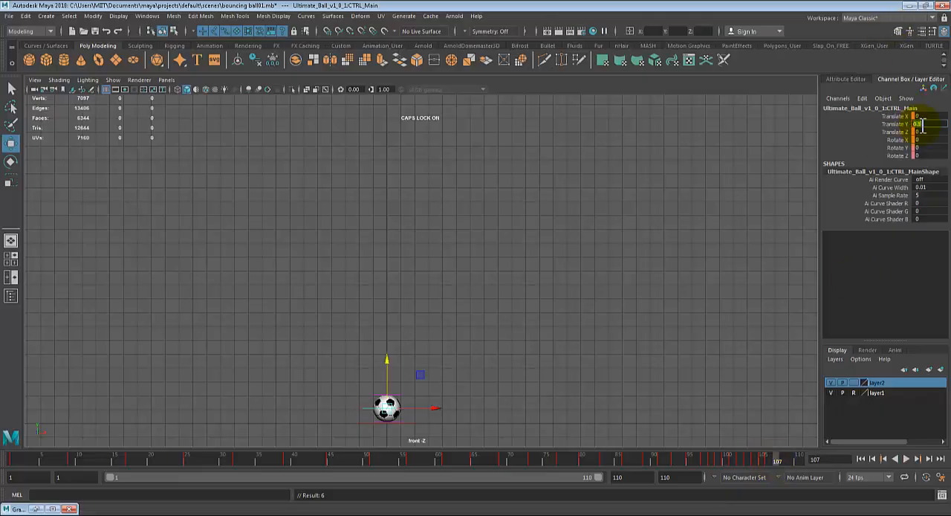
{"action": "type", "text": "0"}
{"action": "key", "text": "Return"}
{"action": "key", "text": "s"}
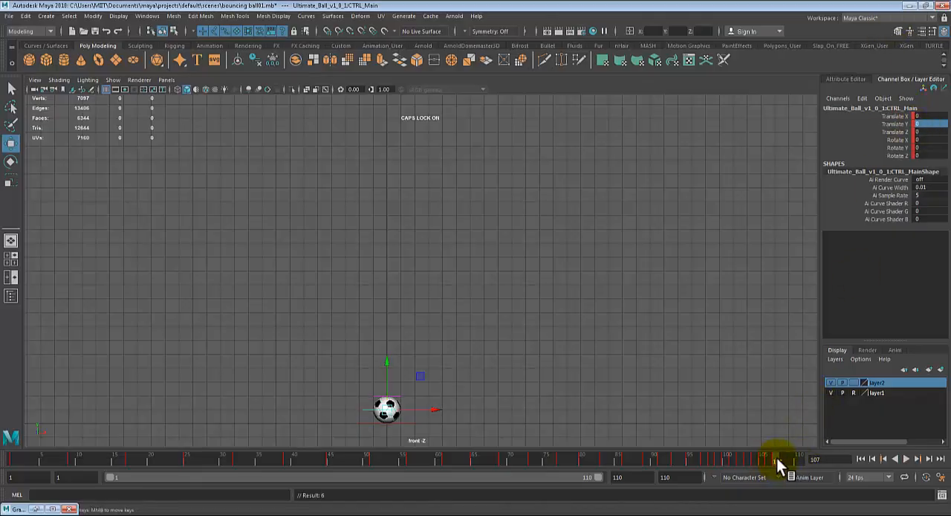
- Key the main control at frame 108 with Translate Y set to 0.1
{"action": "left_click", "coordinate": [781, 457]}
{"action": "double_click", "coordinate": [924, 123]}
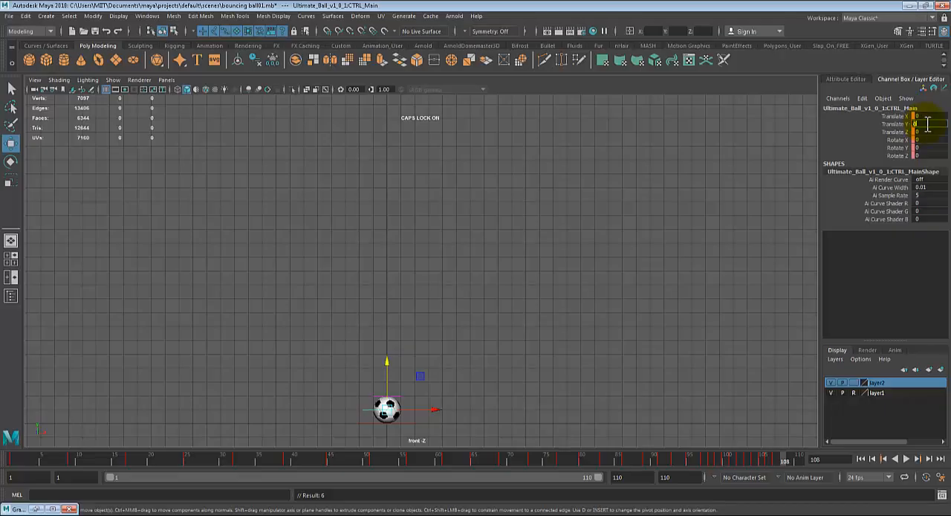
{"action": "type", "text": "0.1"}
{"action": "key", "text": "Return"}
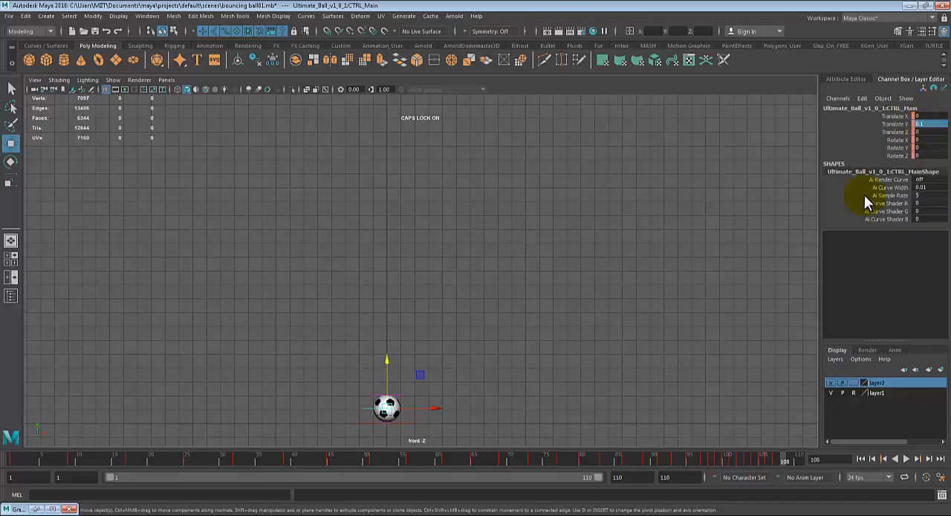
{"action": "key", "text": "s"}
- Set the main control's Translate Y to 0 at frame 109 to bring the ball to rest
{"action": "left_click", "coordinate": [790, 458]}
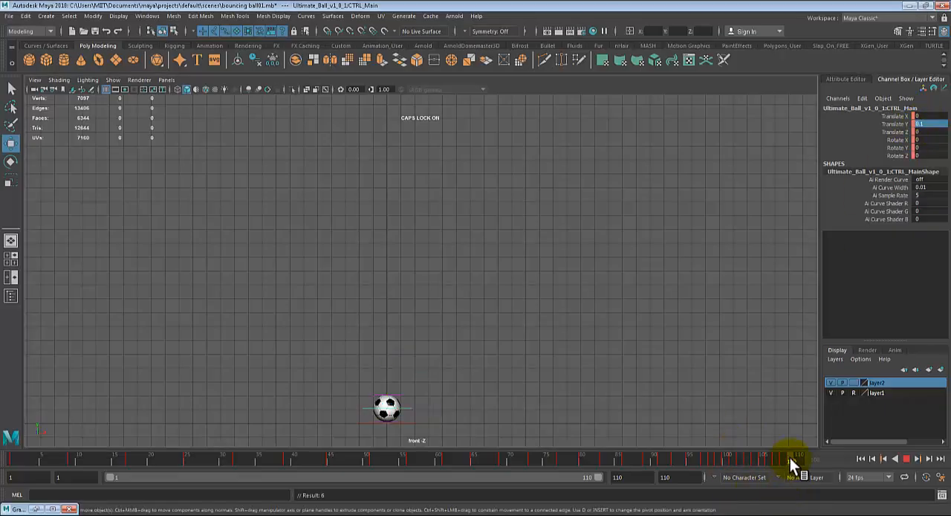
{"action": "double_click", "coordinate": [937, 122]}
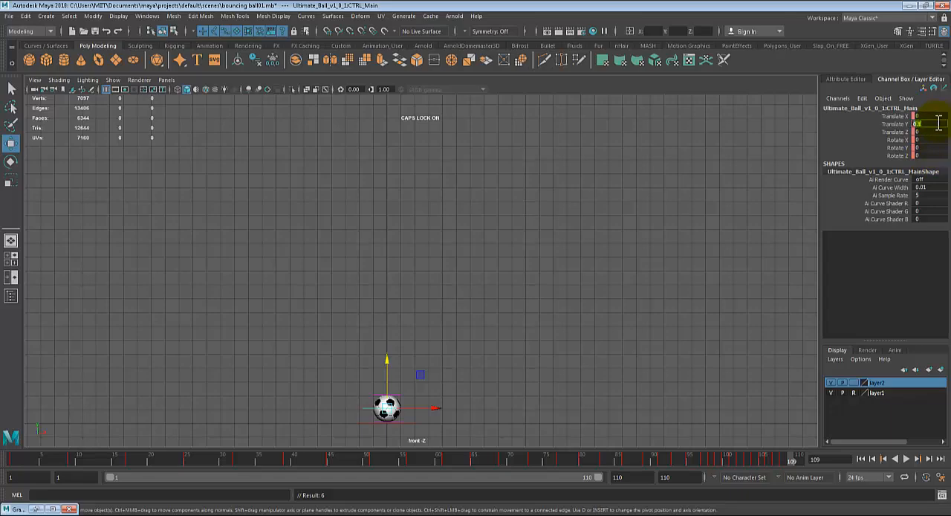
{"action": "type", "text": "0"}
{"action": "key", "text": "Return"}
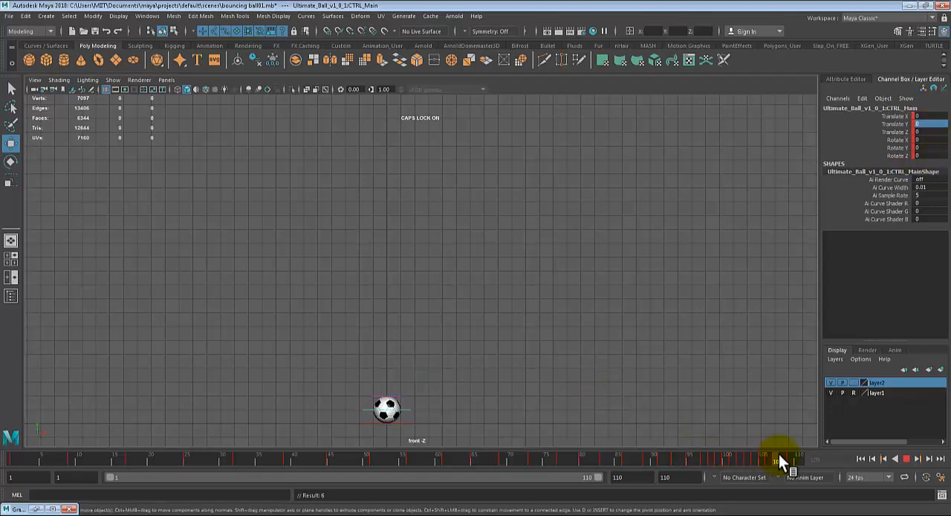
- Scrub back through the final small bounces and briefly play back the animation
{"action": "left_click_drag", "start_coordinate": [778, 454], "coordinate": [509, 452]}
{"action": "left_click", "coordinate": [906, 458]}
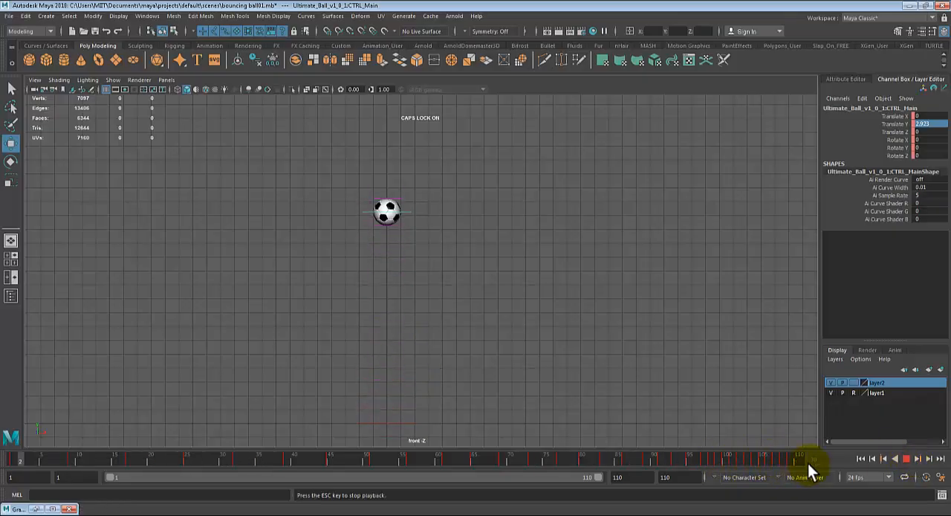
{"action": "key", "text": "Escape"}
- Extend the end of the playback range to frame 130
{"action": "left_click_drag", "start_coordinate": [652, 479], "coordinate": [609, 478]}
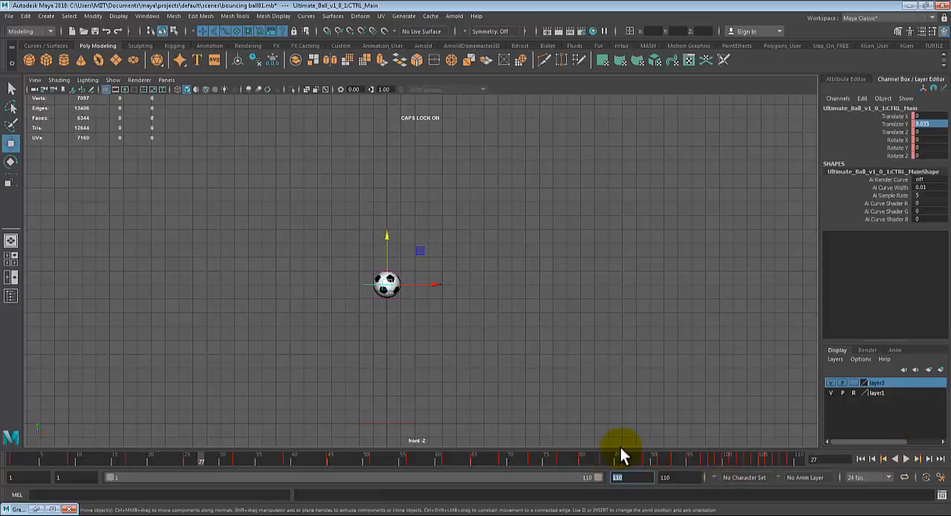
{"action": "type", "text": "10"}
{"action": "type", "text": "30"}
{"action": "key", "text": "Return"}
- Scrub back to frame 1, play the bounce over the extended range and stop it at frame 92
{"action": "left_click_drag", "start_coordinate": [689, 460], "coordinate": [9, 470]}
{"action": "left_click", "coordinate": [907, 460]}
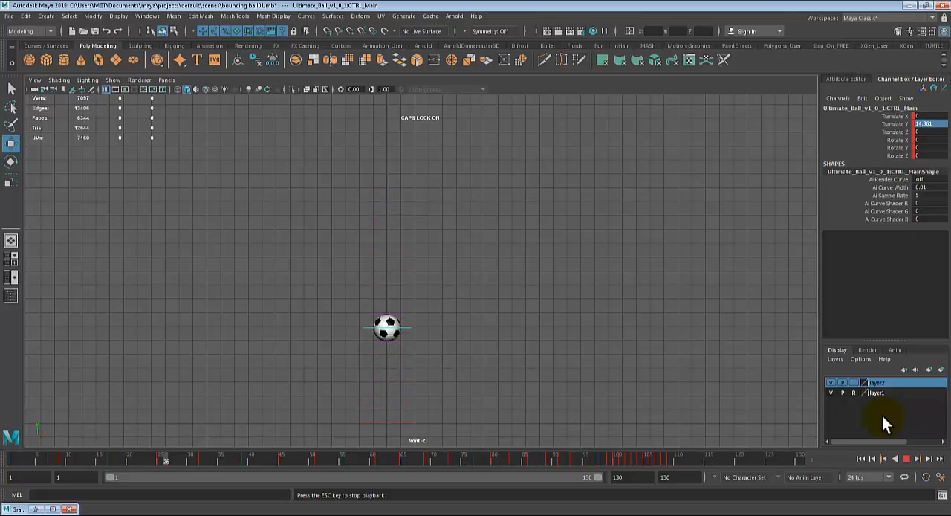
{"action": "left_click", "coordinate": [905, 459]}
- Switch from the front view to the perspective view and frame the ball above the ground plane
{"action": "key", "text": "space"}
{"action": "key", "text": "space"}
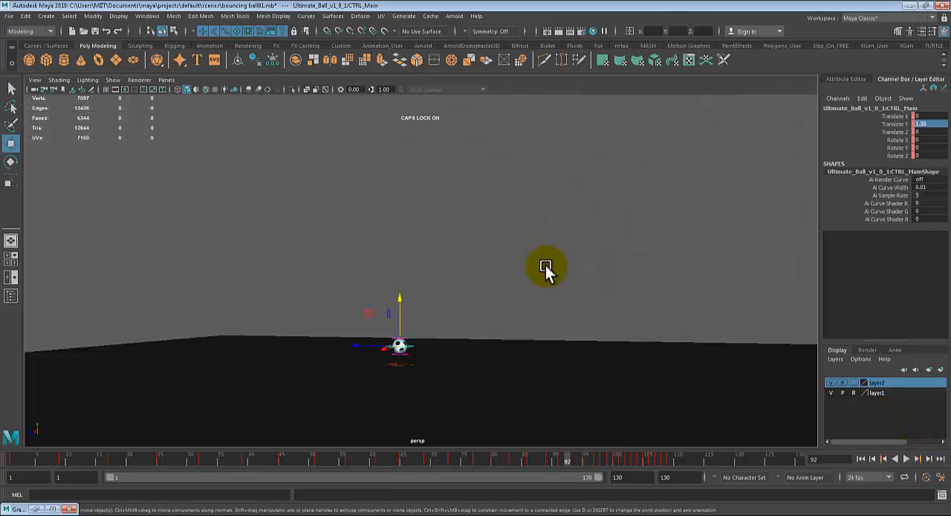
{"action": "scroll", "coordinate": [502, 312], "scroll_direction": "up", "scroll_amount": 3}
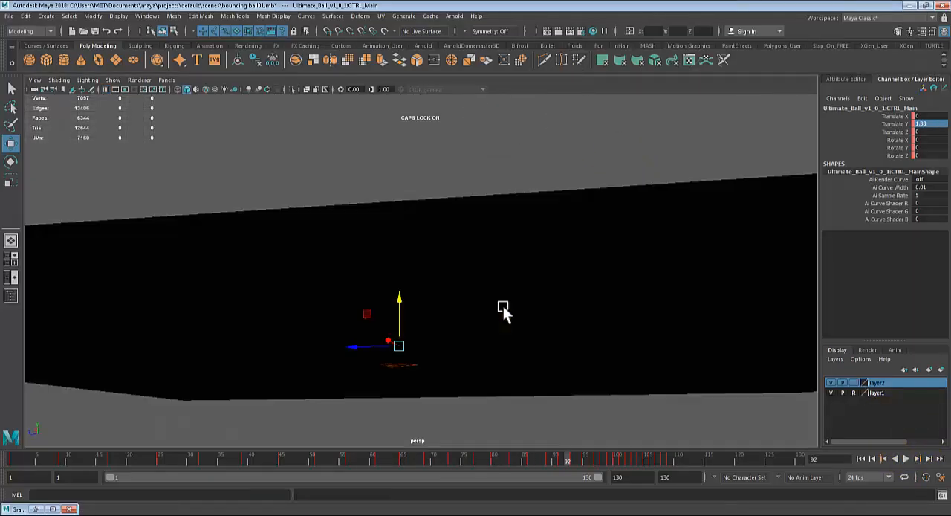
{"action": "left_click_drag", "start_coordinate": [503, 306], "coordinate": [496, 323], "text": "alt"}
{"action": "right_click_drag", "start_coordinate": [496, 323], "coordinate": [534, 344], "text": "alt"}
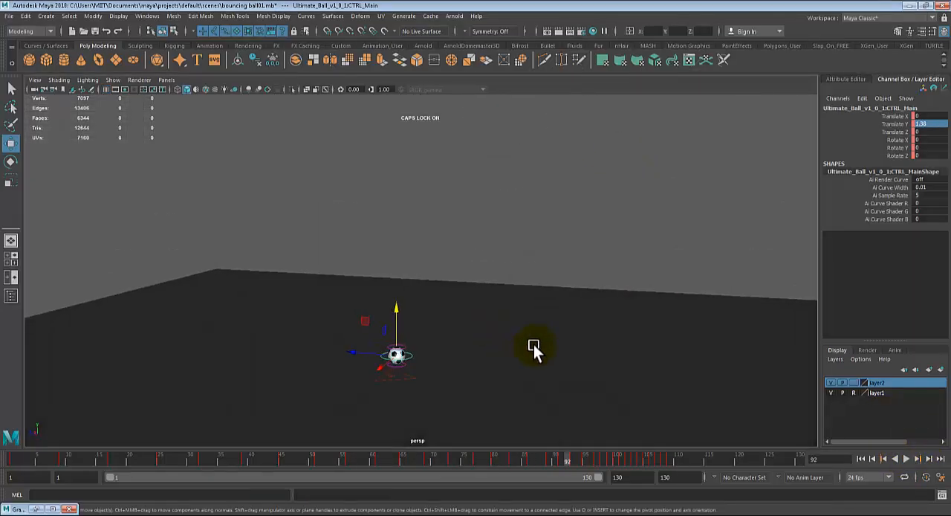
{"action": "middle_click_drag", "start_coordinate": [534, 344], "coordinate": [542, 278], "text": "alt"}
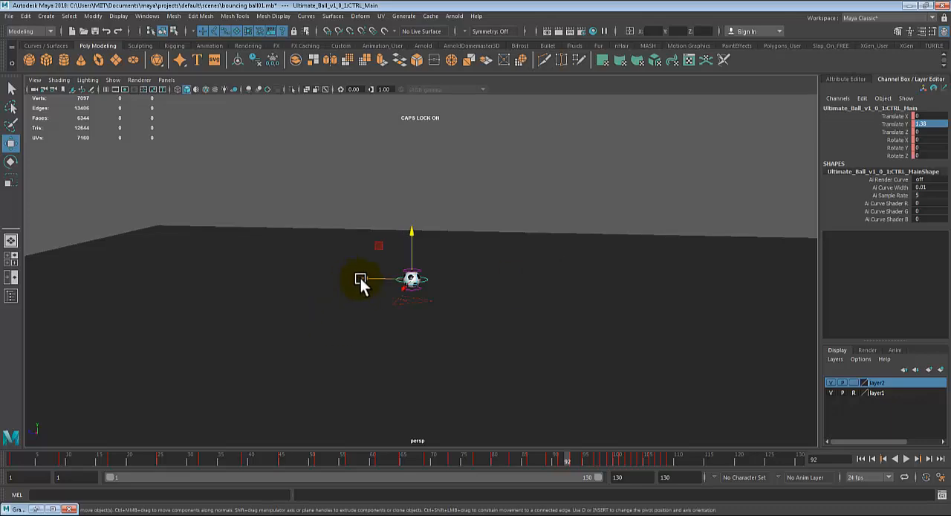
- Try moving the ball slightly along its Z axis, undo it, and examine the ball from several angles
{"action": "mouse_move", "coordinate": [360, 278]}
{"action": "left_mouse_down"}
{"action": "mouse_move", "coordinate": [373, 280]}
{"action": "mouse_move", "coordinate": [357, 281]}
{"action": "left_mouse_up"}
{"action": "key", "text": "ctrl+z"}
{"action": "left_click_drag", "start_coordinate": [436, 312], "coordinate": [426, 290], "text": "alt"}
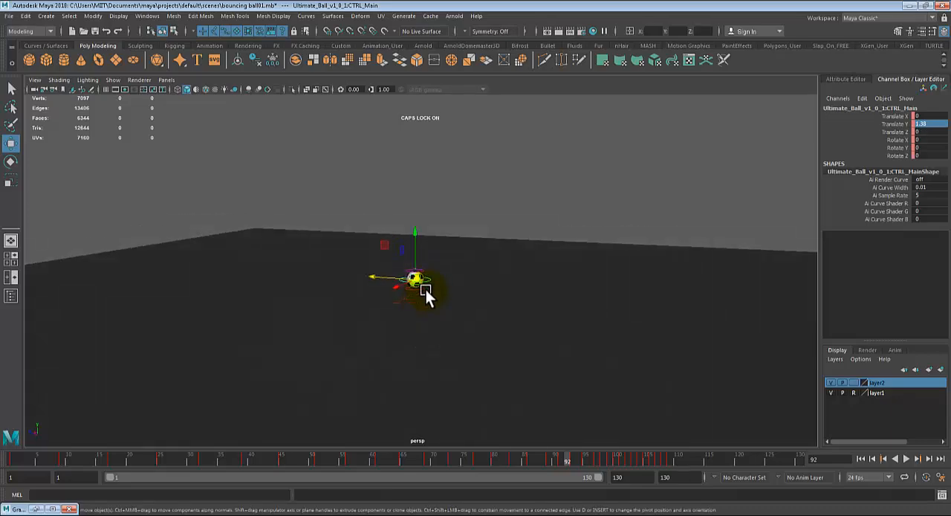
{"action": "left_click_drag", "start_coordinate": [493, 265], "coordinate": [399, 294], "text": "alt"}
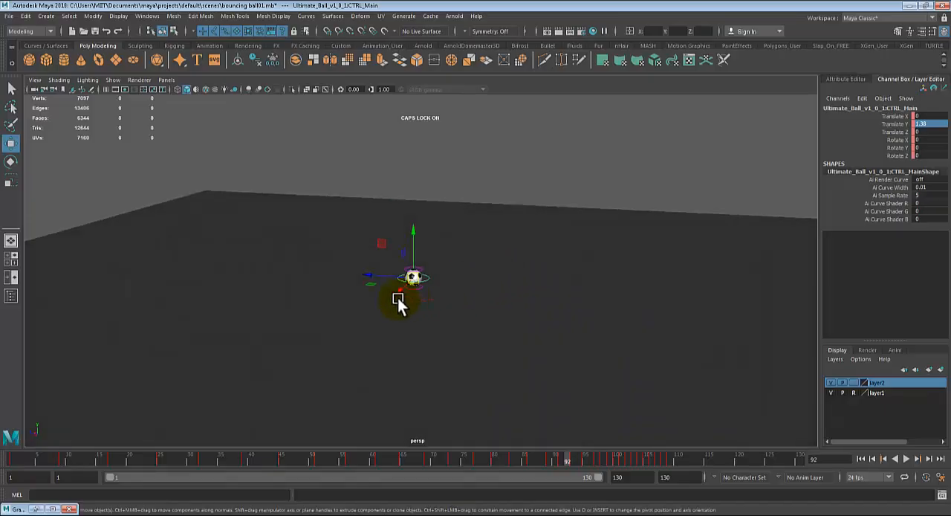
{"action": "left_click_drag", "start_coordinate": [527, 285], "coordinate": [414, 278], "text": "alt"}
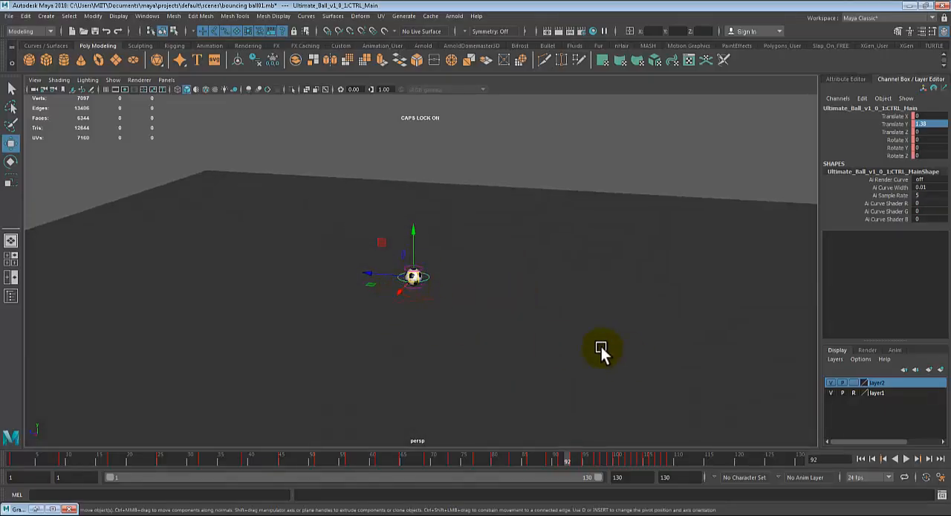
{"action": "left_click_drag", "start_coordinate": [601, 350], "coordinate": [403, 276], "text": "alt"}
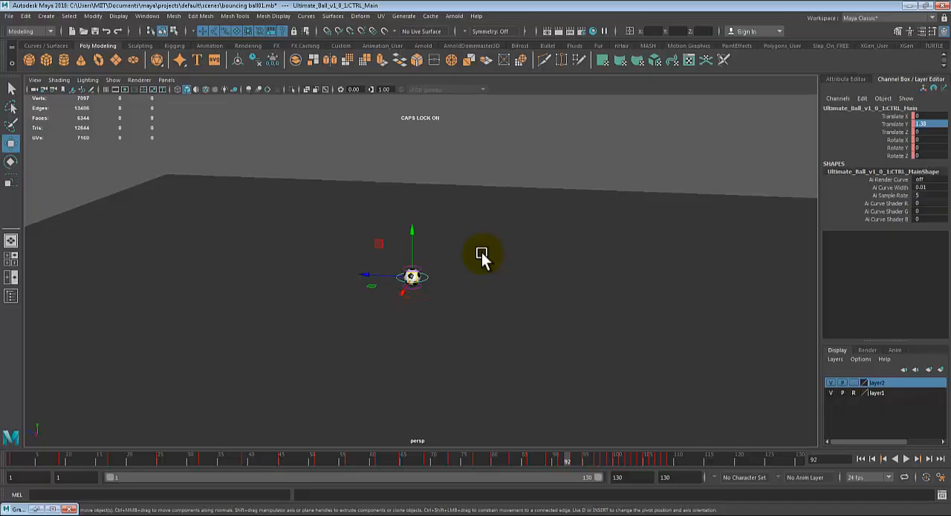
{"action": "left_click_drag", "start_coordinate": [482, 252], "coordinate": [420, 294], "text": "alt"}
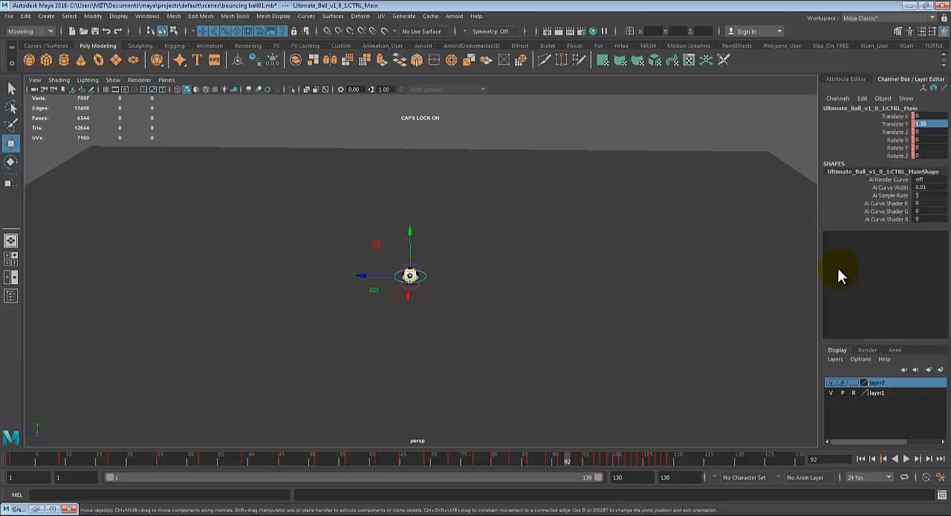
- Open the Graph Editor and inspect the ball control's Translate Z curve over the full frame range
{"action": "left_click_drag", "start_coordinate": [838, 272], "coordinate": [467, 242], "text": "alt"}
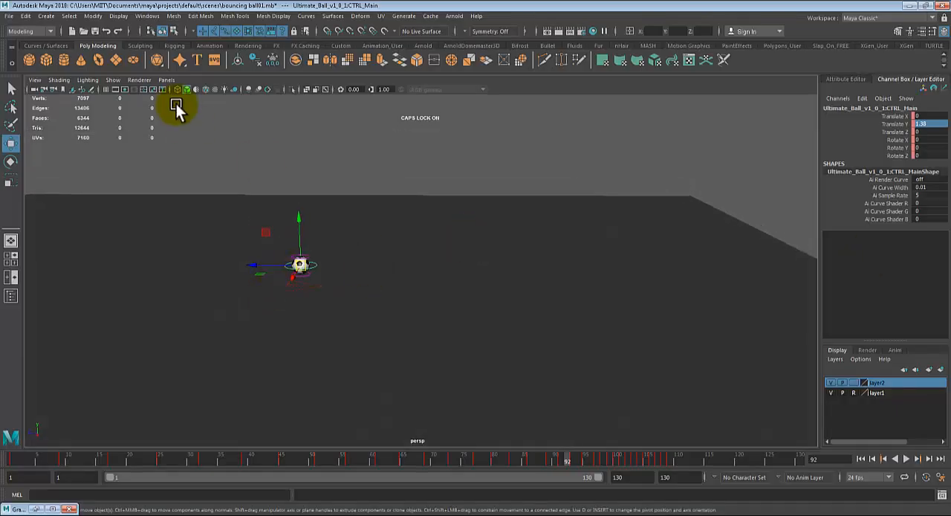
{"action": "left_click", "coordinate": [147, 17]}
{"action": "mouse_move", "coordinate": [217, 72]}
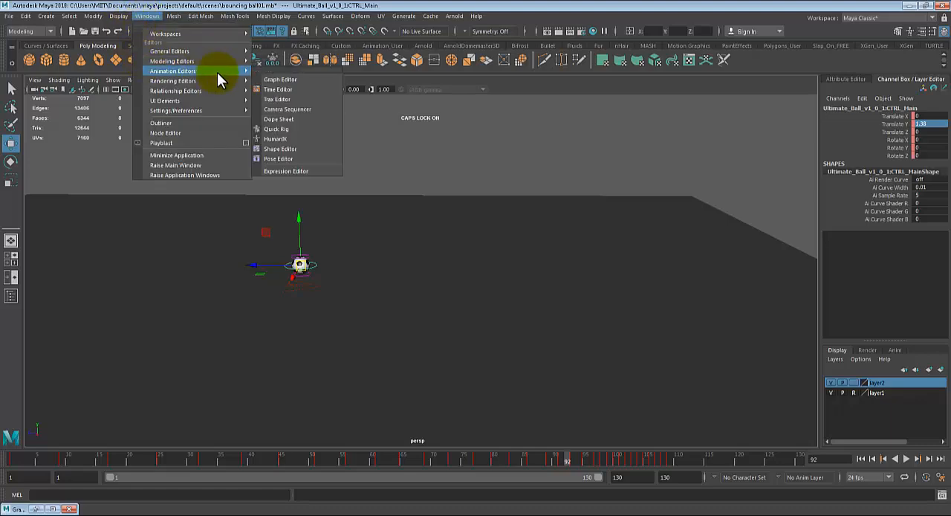
{"action": "left_click", "coordinate": [287, 83]}
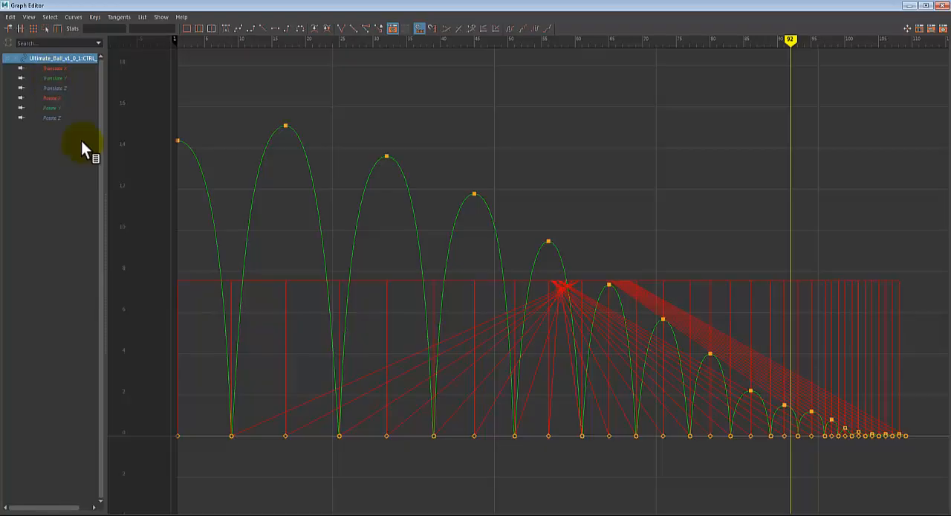
{"action": "left_click", "coordinate": [58, 88]}
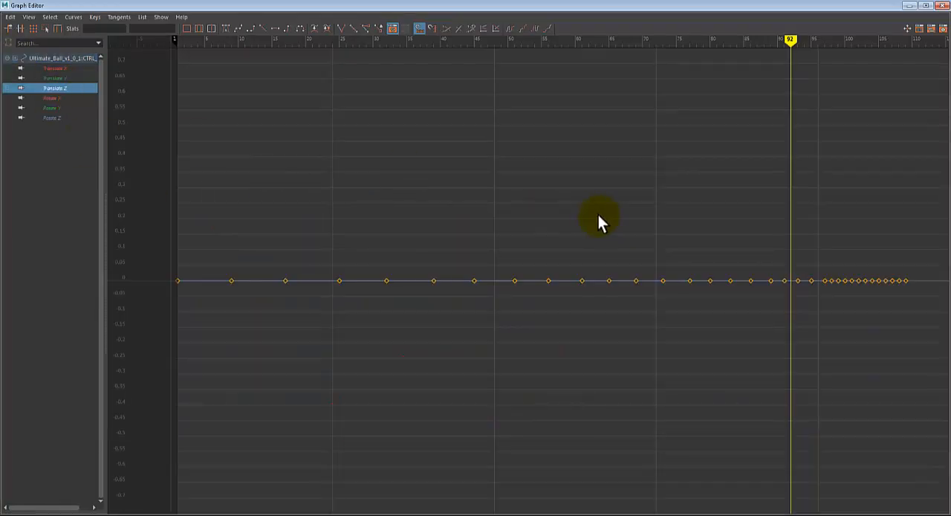
{"action": "key", "text": "f"}
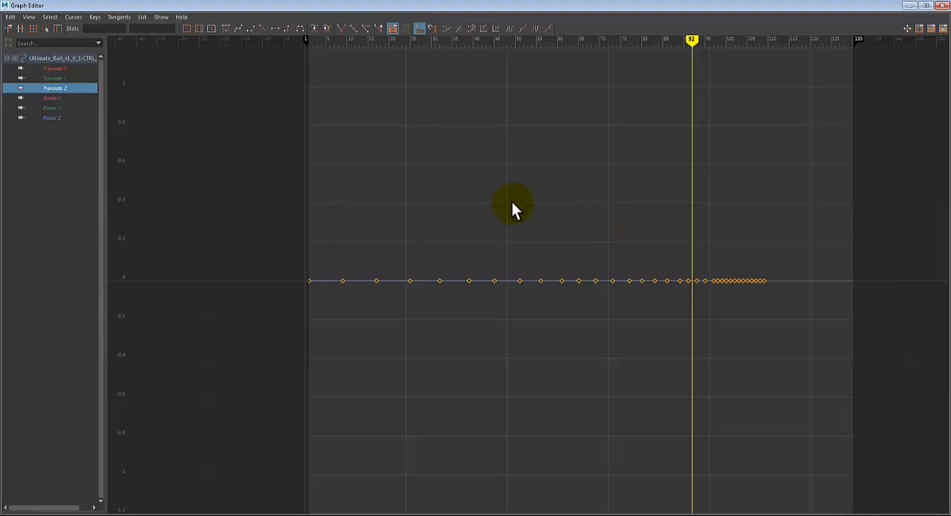
{"action": "left_click", "coordinate": [910, 5]}
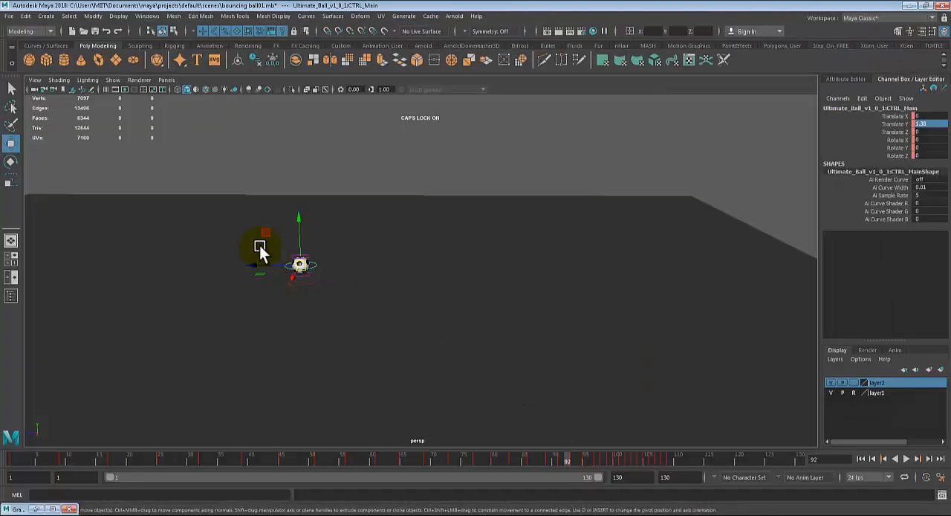
- Check the ball's axis directions in the perspective view and examine its Translate X curve in the Graph Editor
{"action": "left_click_drag", "start_coordinate": [259, 245], "coordinate": [299, 279], "text": "alt"}
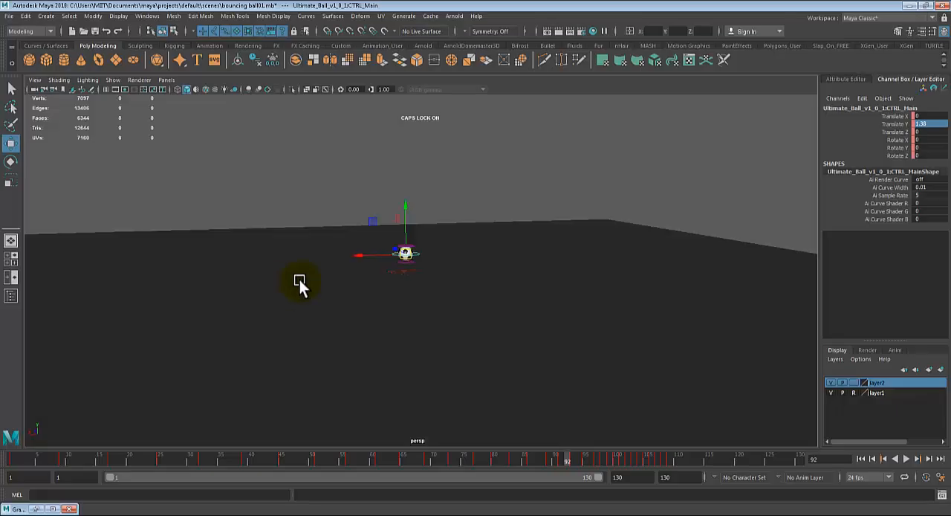
{"action": "left_click", "coordinate": [18, 508]}
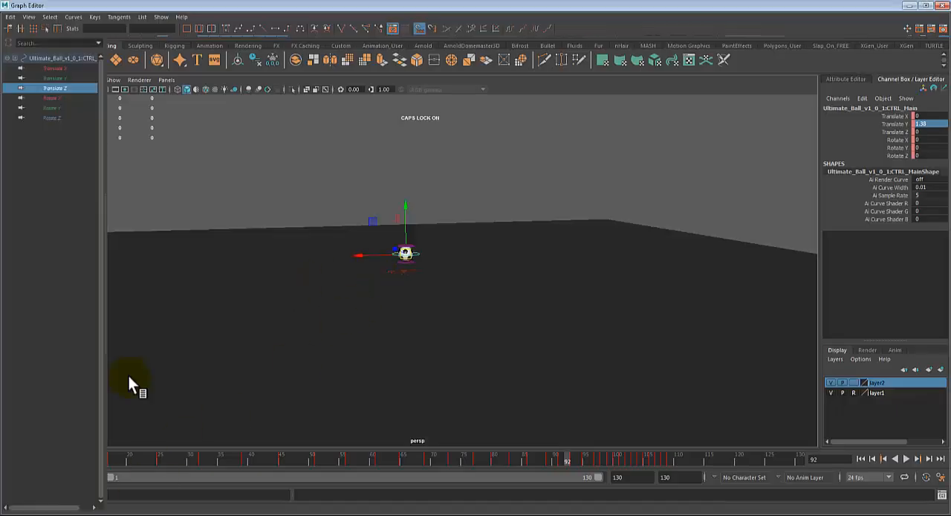
{"action": "left_click", "coordinate": [52, 68]}
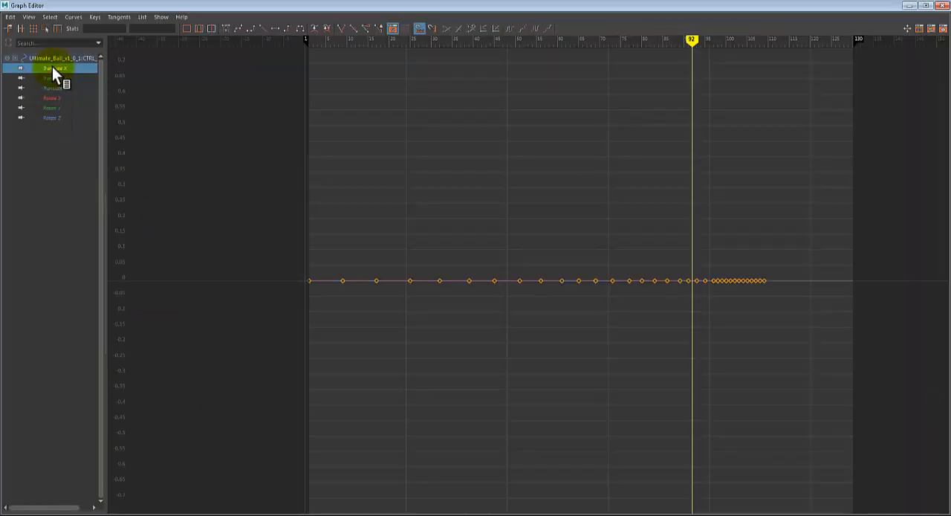
{"action": "left_click_drag", "start_coordinate": [847, 230], "coordinate": [185, 400]}
{"action": "left_click", "coordinate": [406, 220]}
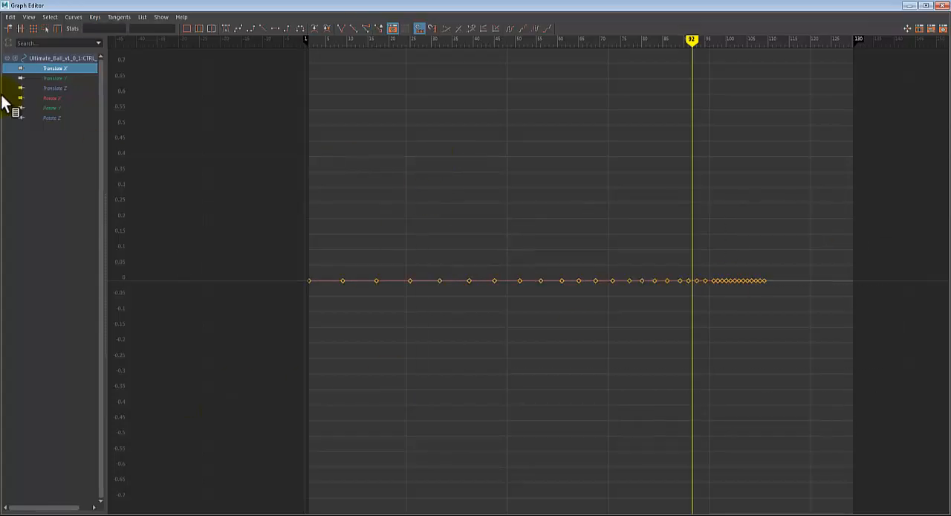
- Delete all keys on the ball control's Translate Z curve and minimize the Graph Editor
{"action": "left_click", "coordinate": [64, 88]}
{"action": "left_click_drag", "start_coordinate": [846, 211], "coordinate": [160, 343]}
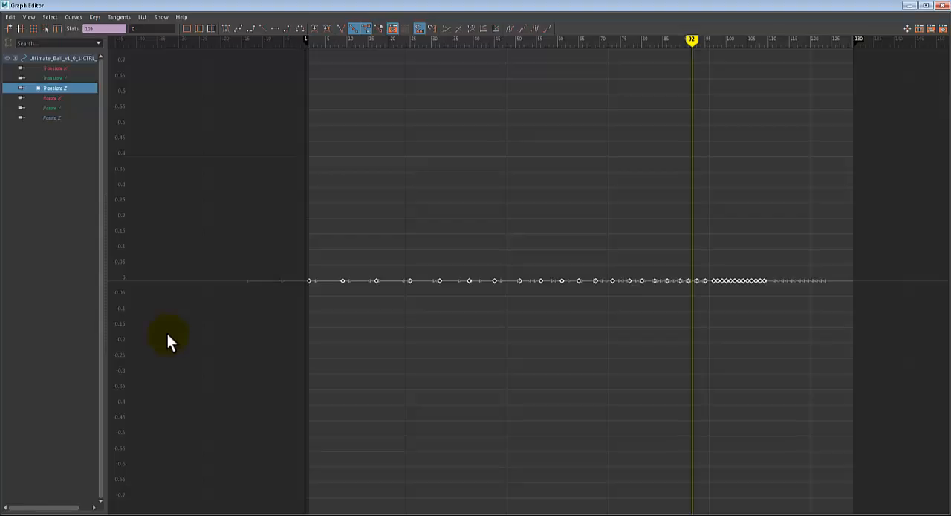
{"action": "key", "text": "Delete"}
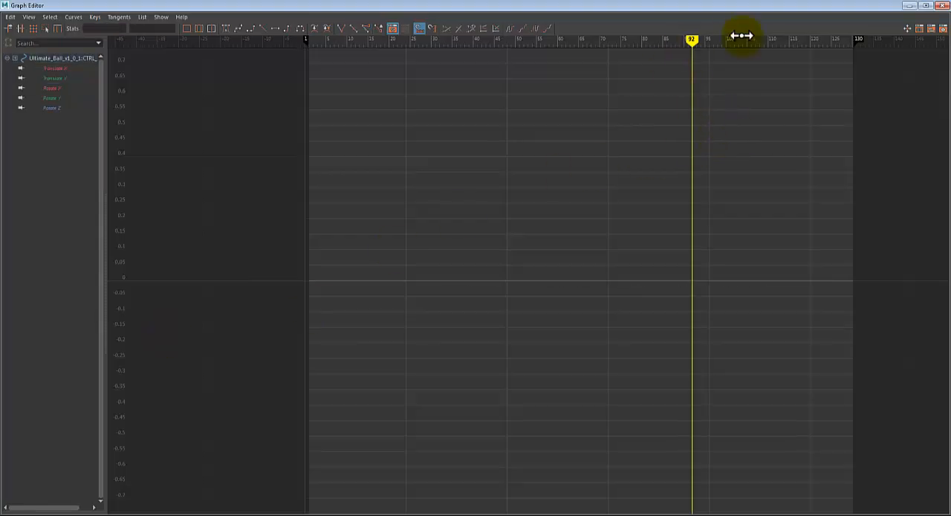
{"action": "left_click", "coordinate": [909, 5]}
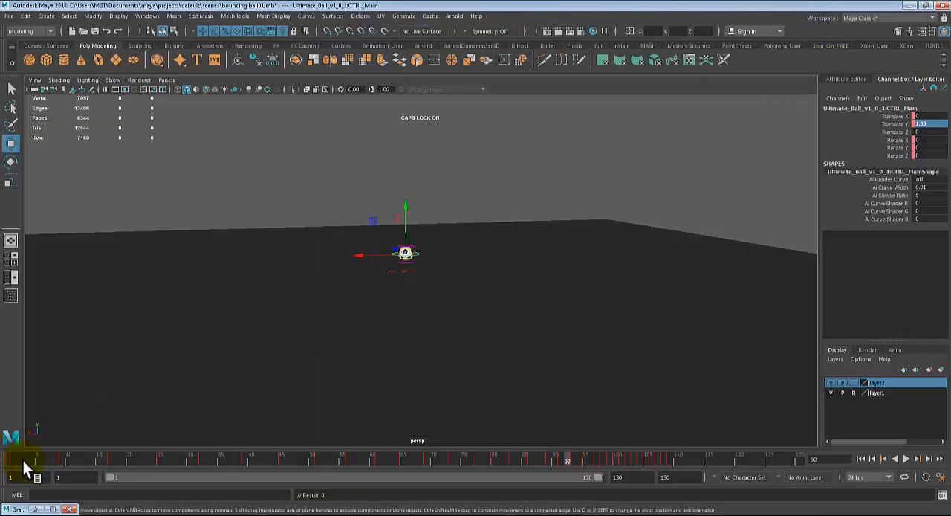
- Return to frame 1 and key the ball control there, with the ball framed above the ground plane
{"action": "left_click_drag", "start_coordinate": [21, 460], "coordinate": [5, 457]}
{"action": "key", "text": "alt+v"}
{"action": "key", "text": "Escape"}
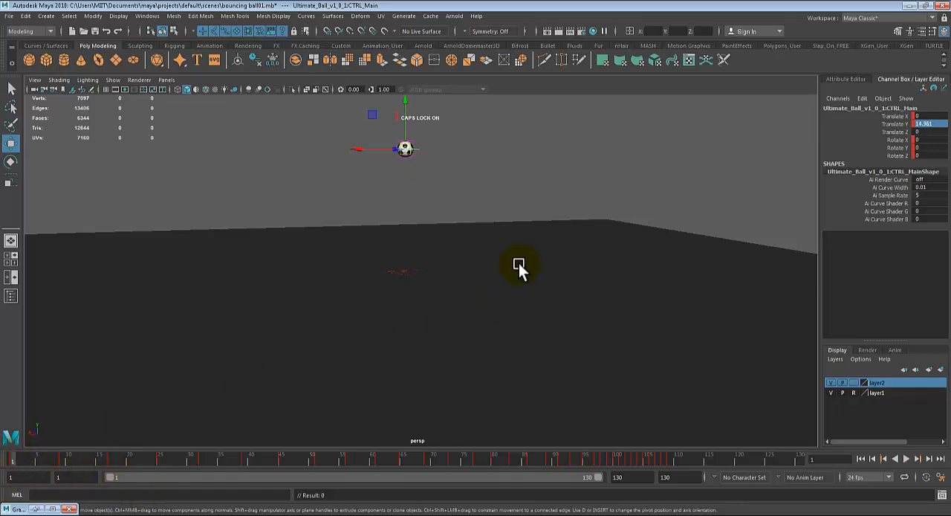
{"action": "left_click_drag", "start_coordinate": [542, 224], "coordinate": [382, 311], "text": "alt"}
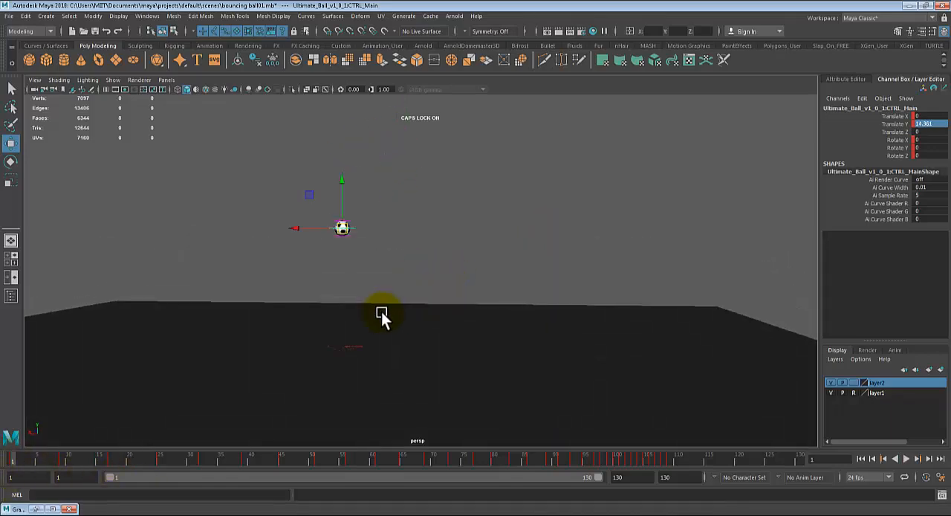
{"action": "key", "text": "alt+v"}
{"action": "key", "text": "Escape"}
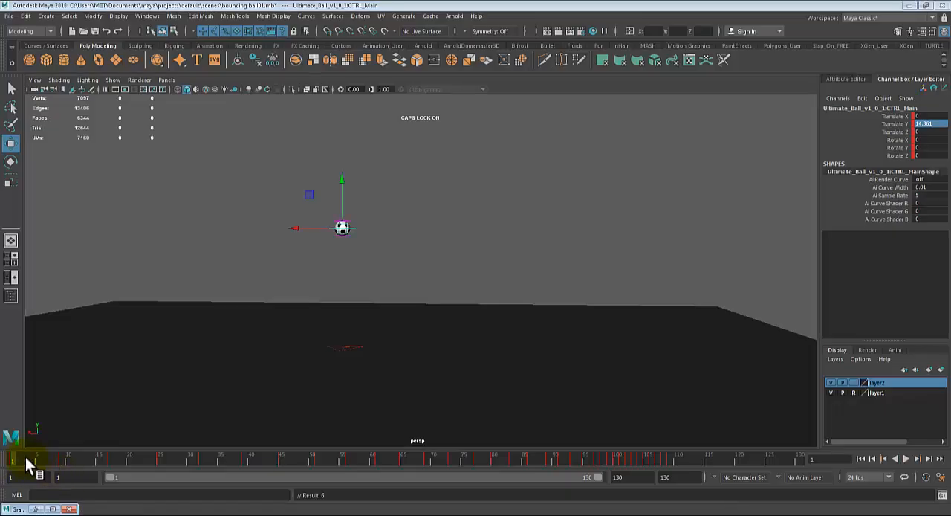
- Go to frame 125, move the ball about -44.4 units along X, and key the ball control
{"action": "key", "text": "alt+v"}
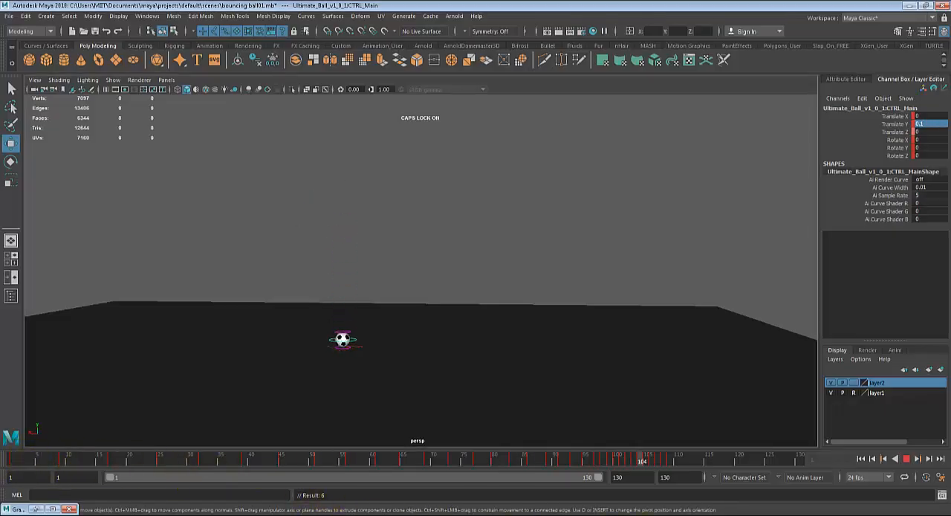
{"action": "key", "text": "alt+v"}
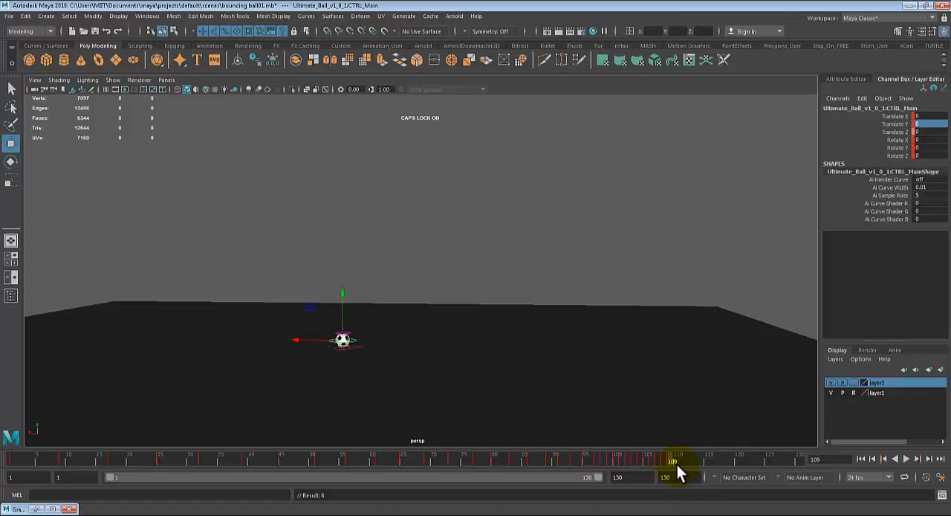
{"action": "key", "text": "alt+v"}
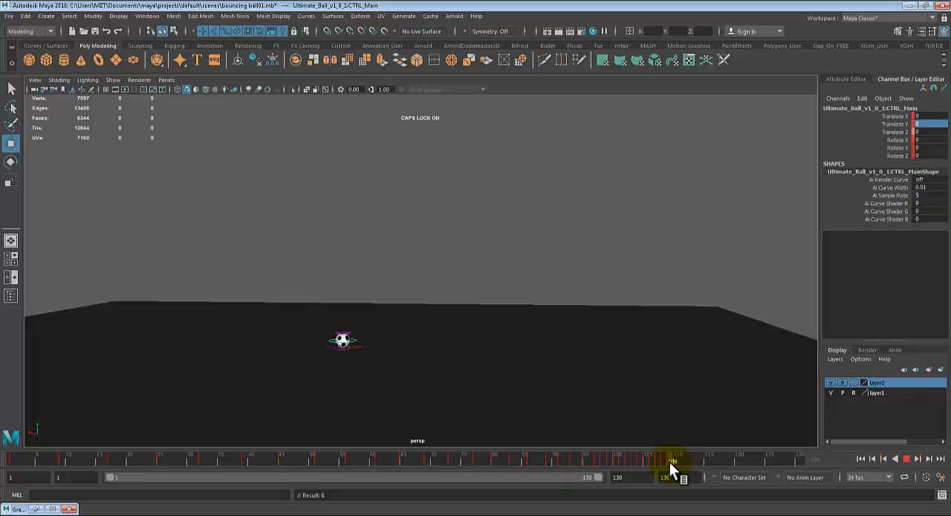
{"action": "mouse_move", "coordinate": [678, 462]}
{"action": "left_mouse_down"}
{"action": "mouse_move", "coordinate": [666, 463]}
{"action": "mouse_move", "coordinate": [682, 466]}
{"action": "left_mouse_up"}
{"action": "left_click_drag", "start_coordinate": [768, 460], "coordinate": [768, 459]}
{"action": "left_click_drag", "start_coordinate": [293, 337], "coordinate": [645, 359]}
{"action": "key", "text": "s"}
- Play the animation from the start and stop it at frame 45 to check the sideways travel
{"action": "left_click", "coordinate": [14, 459]}
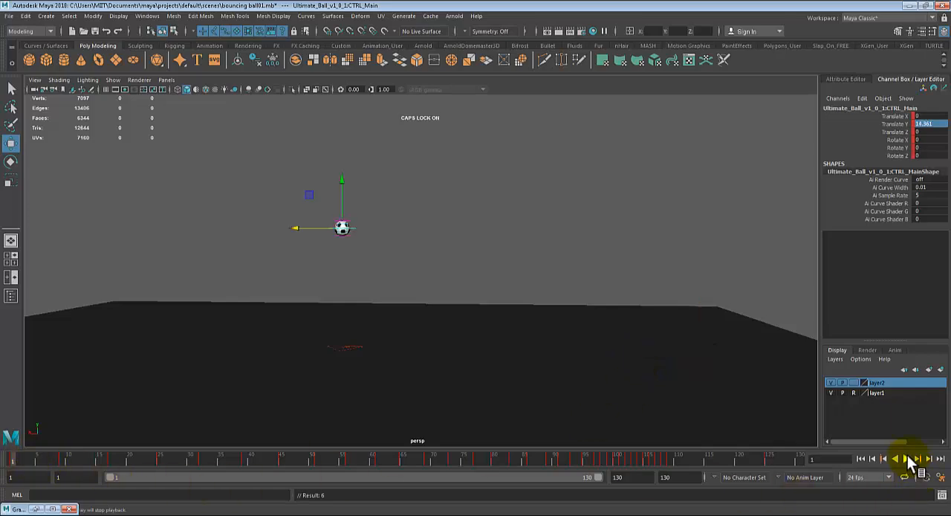
{"action": "left_click", "coordinate": [912, 459]}
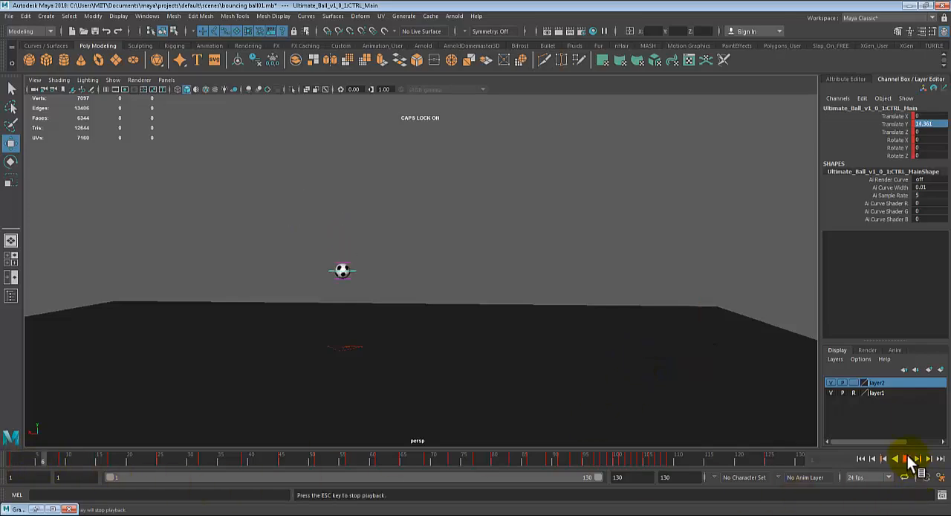
{"action": "left_click", "coordinate": [907, 458]}
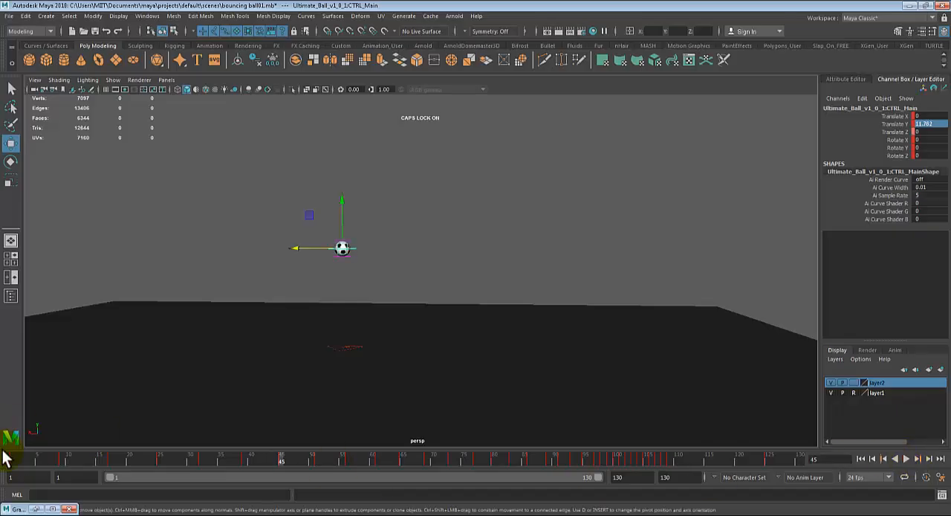
- Undo the key and the sideways move made at frame 125, and return to frame 1
{"action": "left_click", "coordinate": [5, 455]}
{"action": "key", "text": "alt+v"}
{"action": "left_click", "coordinate": [13, 458]}
{"action": "key", "text": "ctrl+z"}
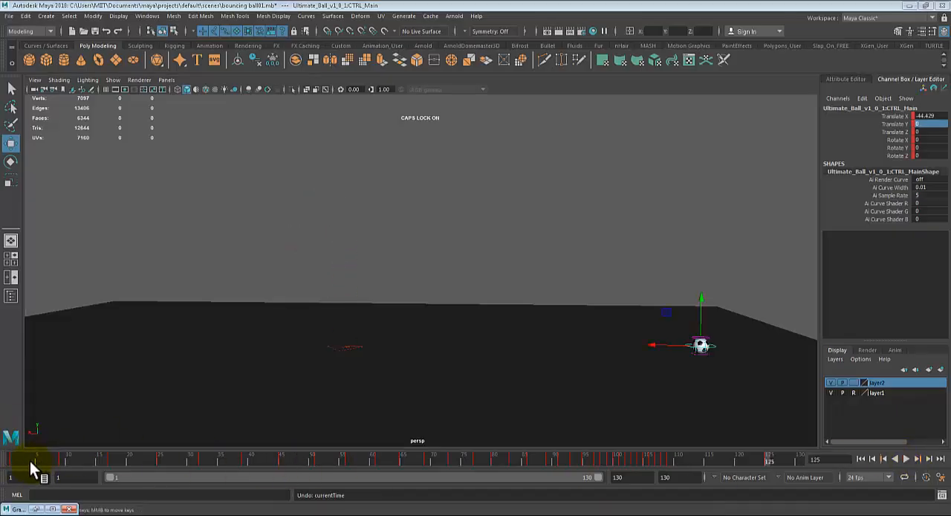
{"action": "left_click", "coordinate": [10, 455]}
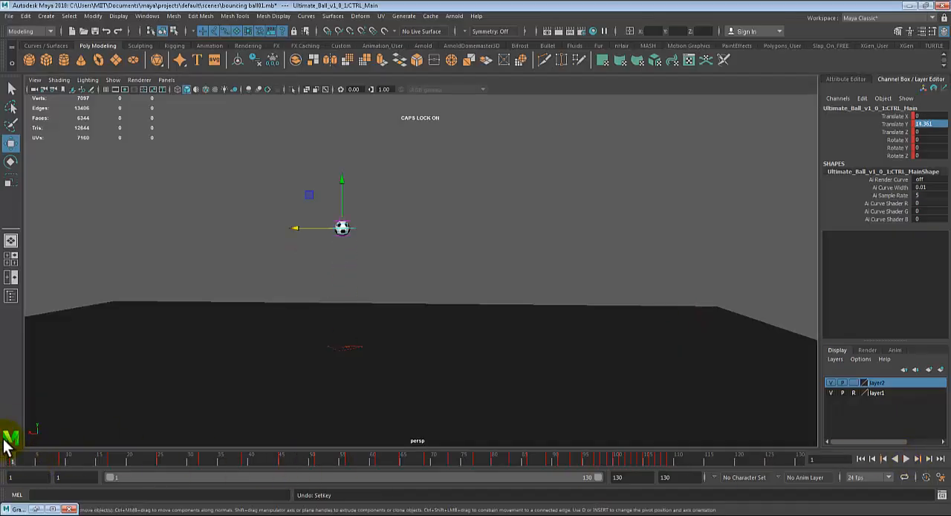
- Try keying the ball control at frame 1, review the bounce from there, and undo the key
{"action": "key", "text": "s"}
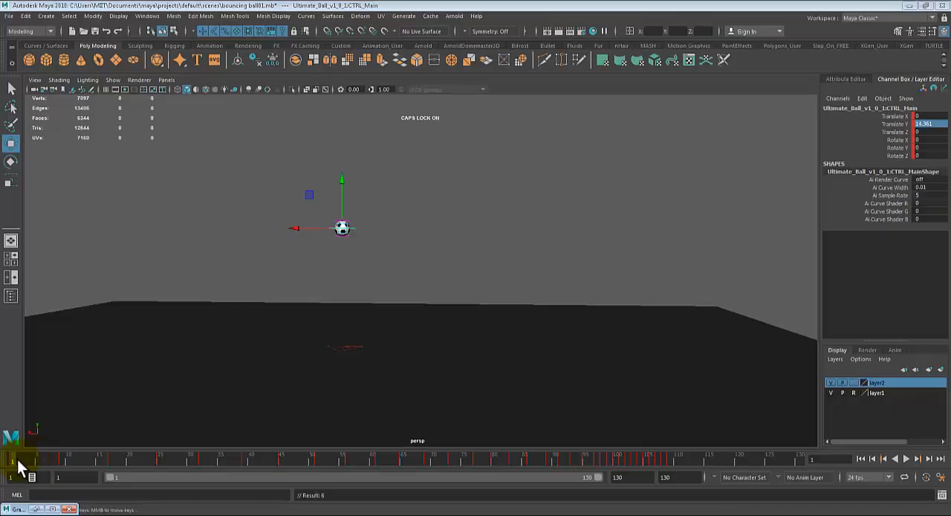
{"action": "key", "text": "alt+v"}
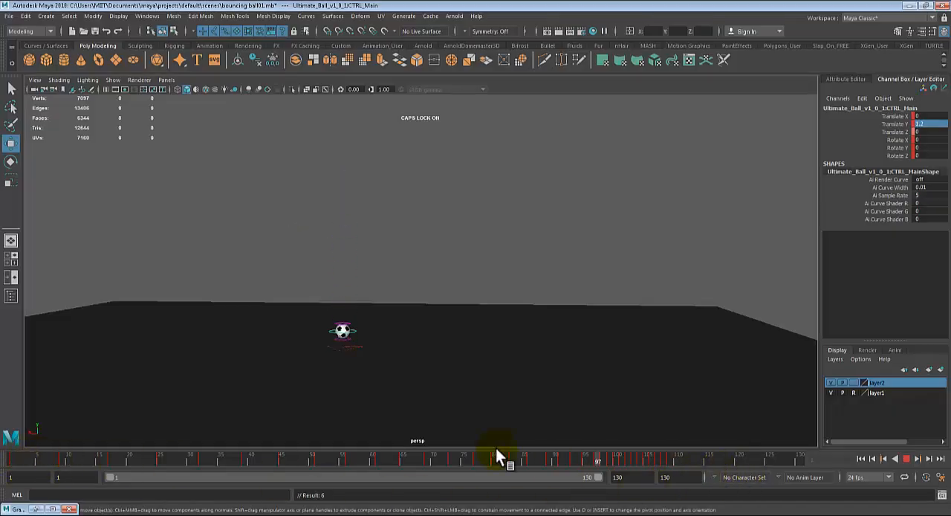
{"action": "key", "text": "Escape"}
{"action": "left_click", "coordinate": [344, 227]}
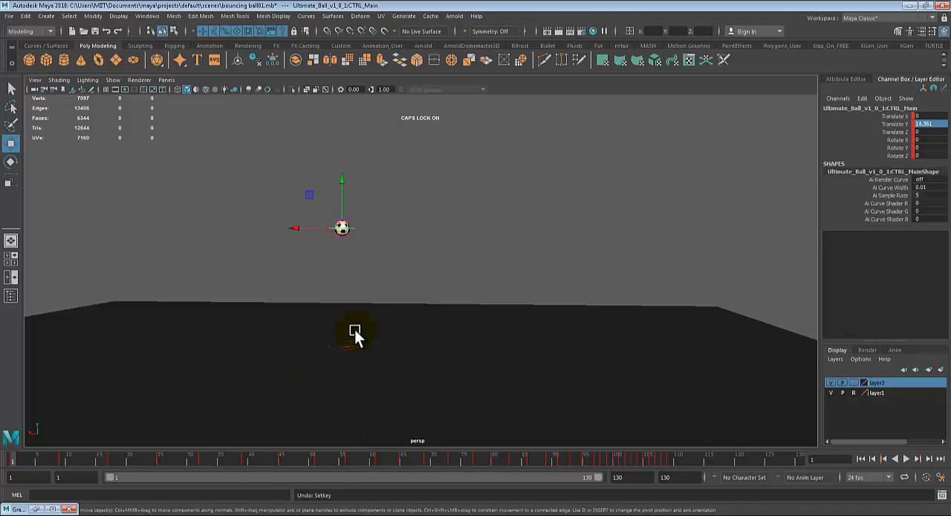
- Orbit around the ball, restore the Graph Editor and display the Translate X curve
{"action": "left_click_drag", "start_coordinate": [354, 331], "coordinate": [372, 354], "text": "alt"}
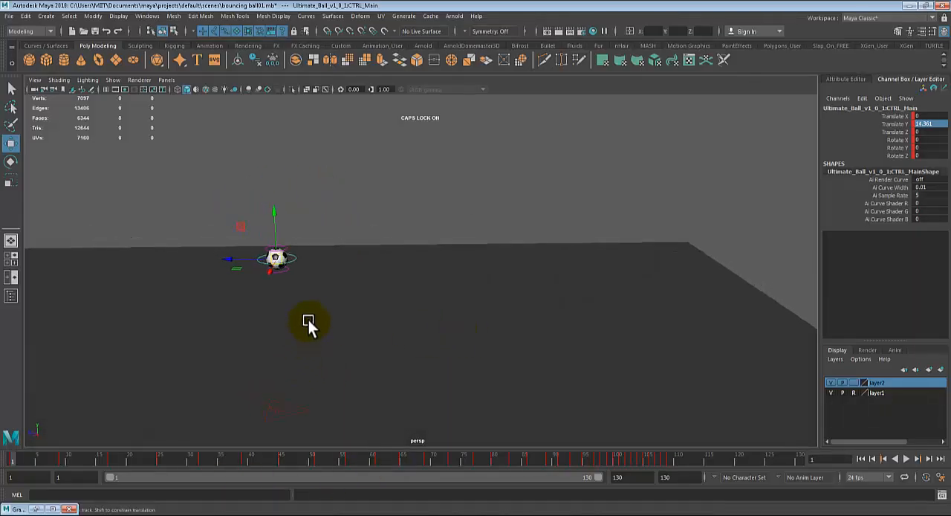
{"action": "left_click_drag", "start_coordinate": [309, 324], "coordinate": [297, 291], "text": "alt"}
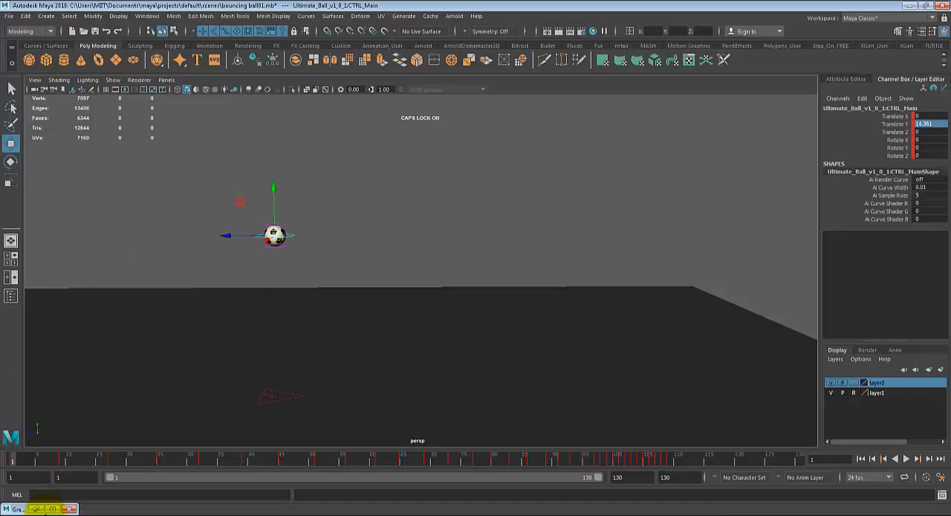
{"action": "left_click", "coordinate": [37, 508]}
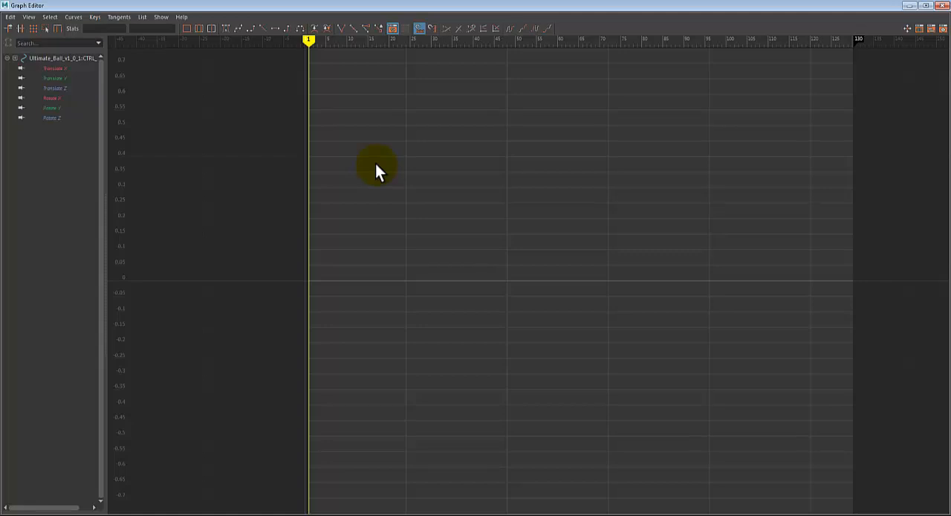
{"action": "left_click", "coordinate": [57, 69]}
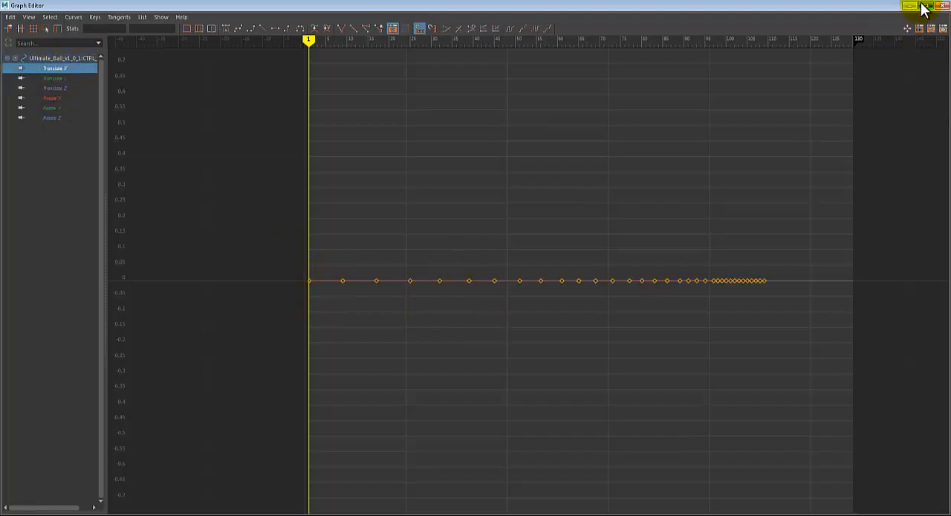
- Restore the Graph Editor to a smaller window and place it clear of the ball and the timeline
{"action": "left_click_drag", "start_coordinate": [721, 6], "coordinate": [436, 81]}
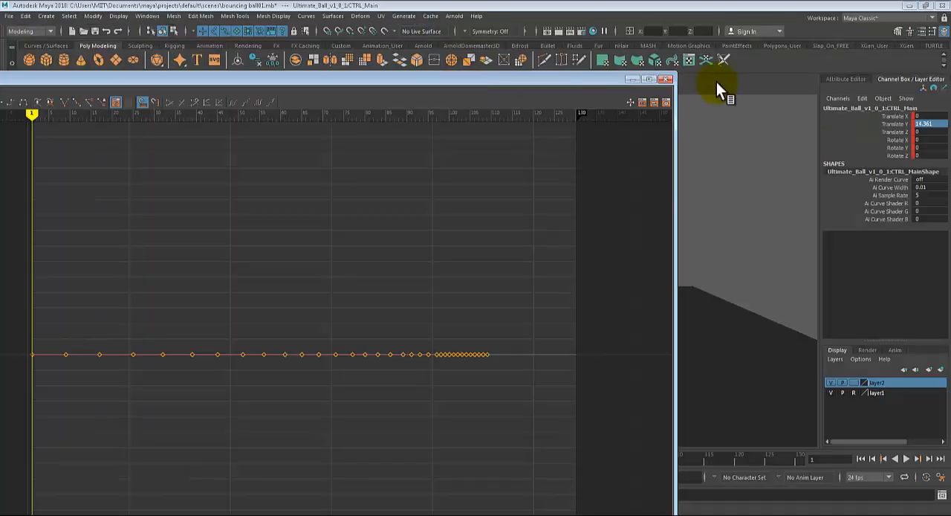
{"action": "left_click_drag", "start_coordinate": [666, 77], "coordinate": [319, 239]}
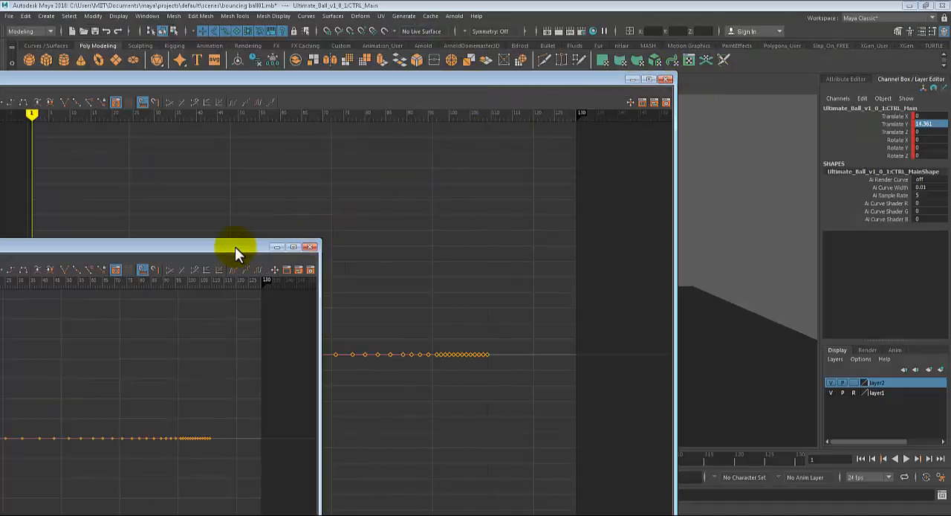
{"action": "left_click_drag", "start_coordinate": [234, 247], "coordinate": [859, 55]}
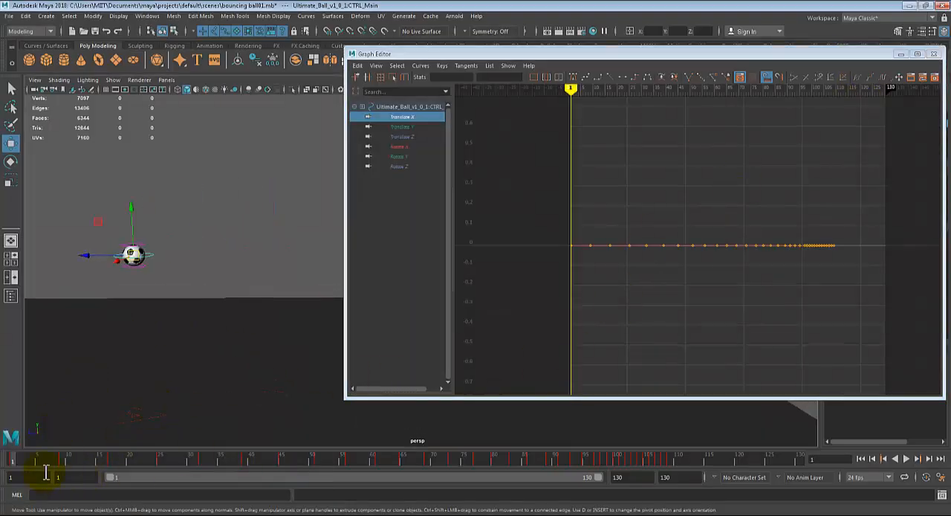
- Try keying the ball at frame 1 and, moved sideways, at frame 120, and undo the last key
{"action": "key", "text": "alt+v"}
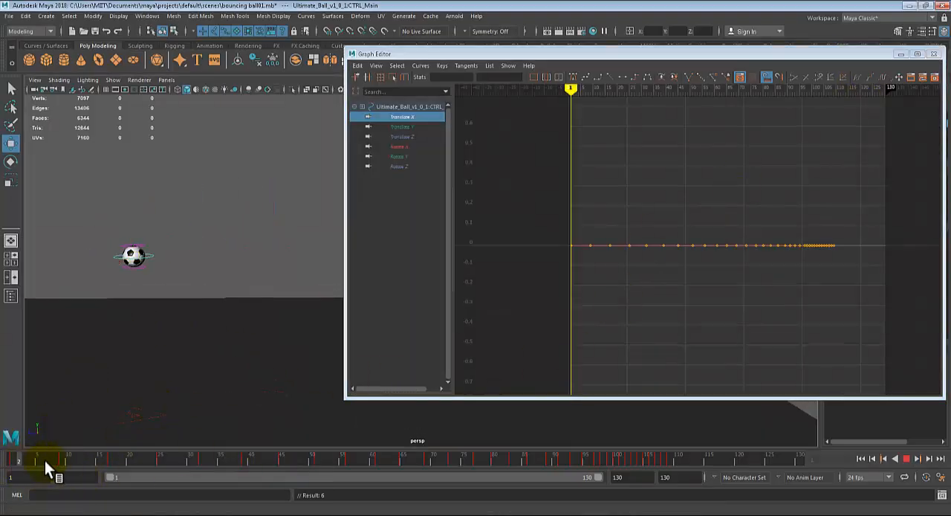
{"action": "mouse_move", "coordinate": [535, 484]}
{"action": "left_mouse_down"}
{"action": "mouse_move", "coordinate": [743, 492]}
{"action": "mouse_move", "coordinate": [737, 486]}
{"action": "left_mouse_up"}
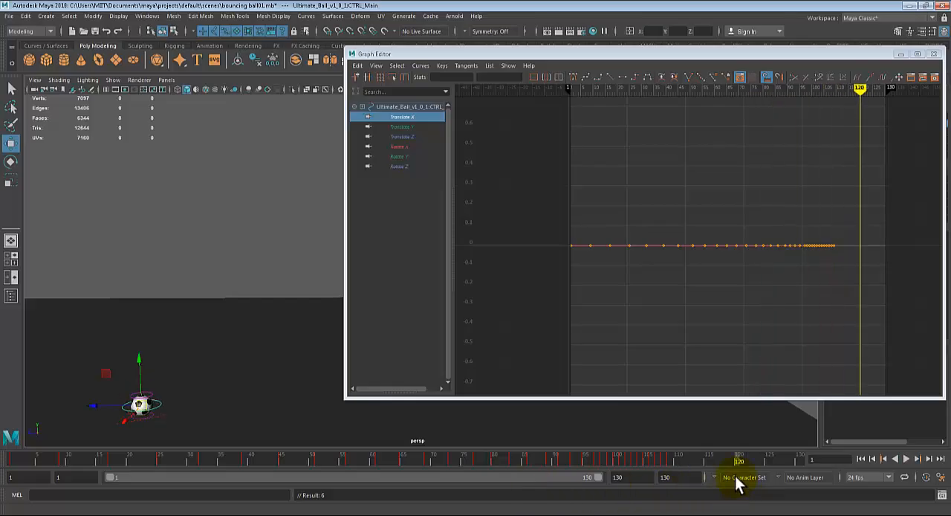
{"action": "left_click_drag", "start_coordinate": [85, 404], "coordinate": [638, 456]}
{"action": "middle_click_drag", "start_coordinate": [782, 300], "coordinate": [711, 277], "text": "alt"}
{"action": "scroll", "coordinate": [711, 277], "scroll_direction": "up", "scroll_amount": 5}
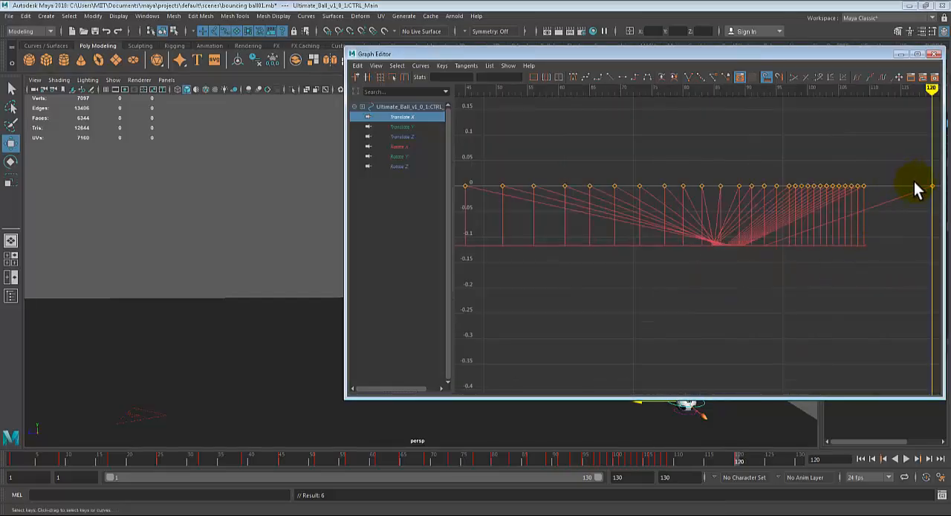
{"action": "key", "text": "ctrl+z"}
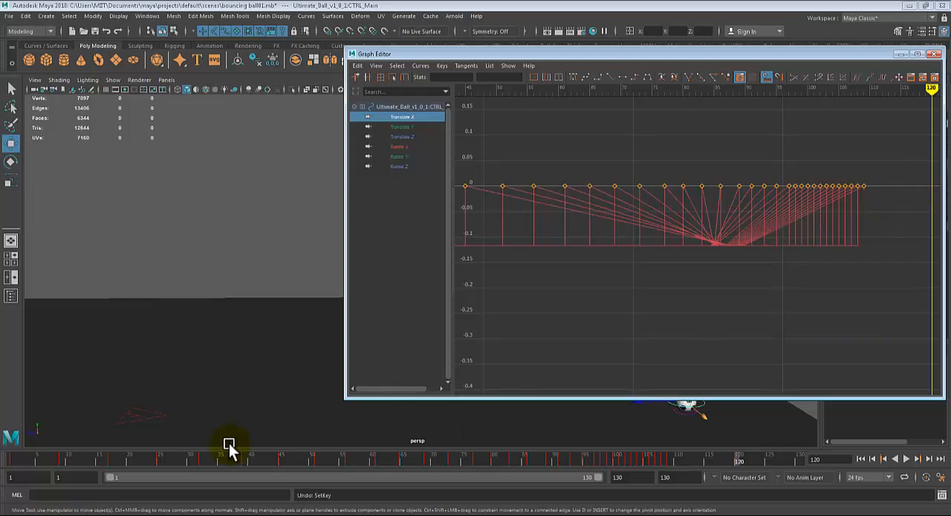
- Return to frame 1 and delete the Translate Z curve of the ball control
{"action": "key", "text": "alt+v"}
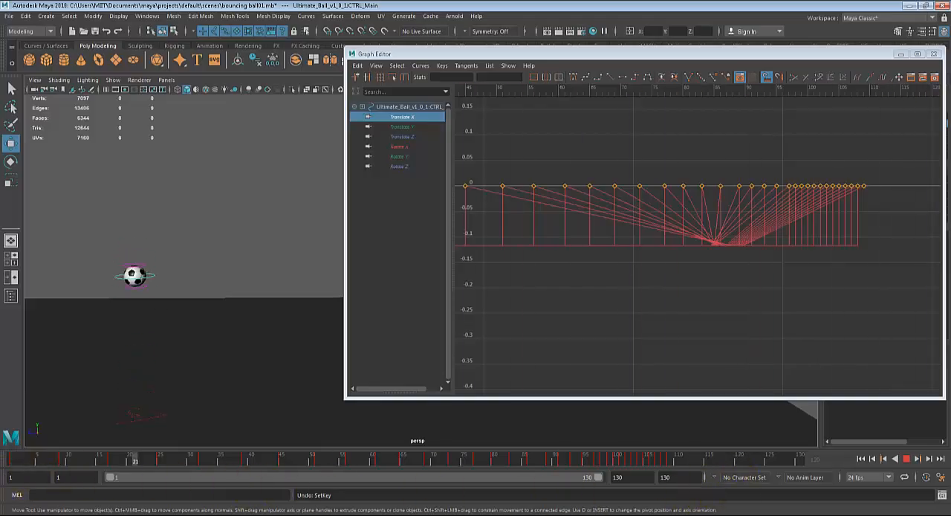
{"action": "left_click", "coordinate": [10, 461]}
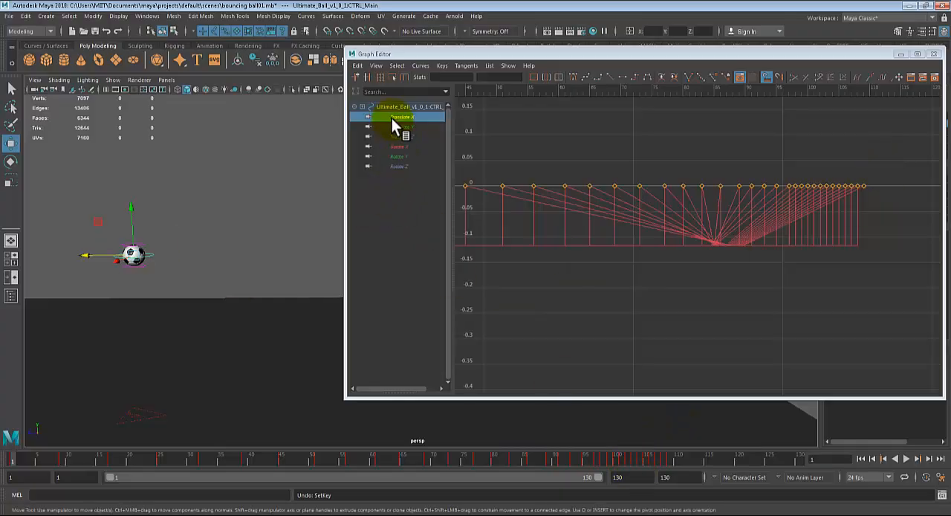
{"action": "left_click", "coordinate": [401, 137]}
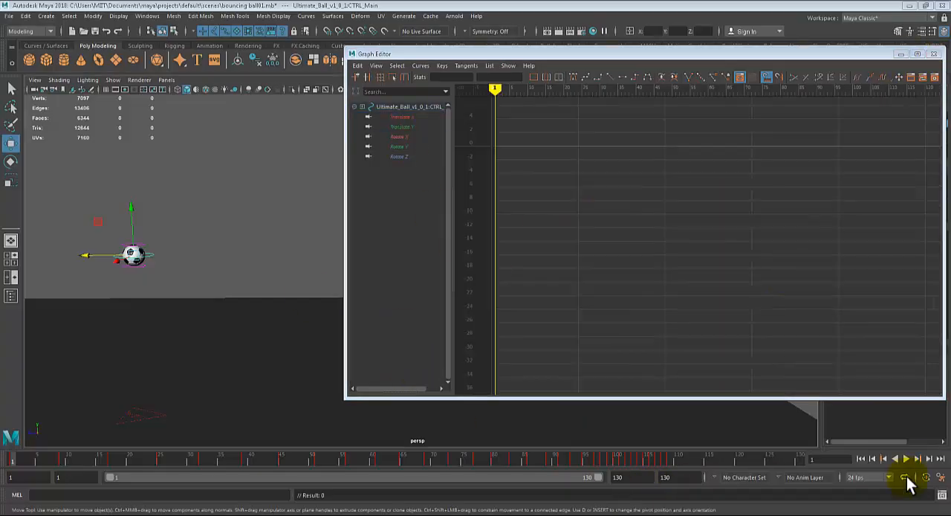
- Set a key on the ball's main control at frame 1
{"action": "left_click", "coordinate": [96, 250]}
{"action": "left_click", "coordinate": [404, 210]}
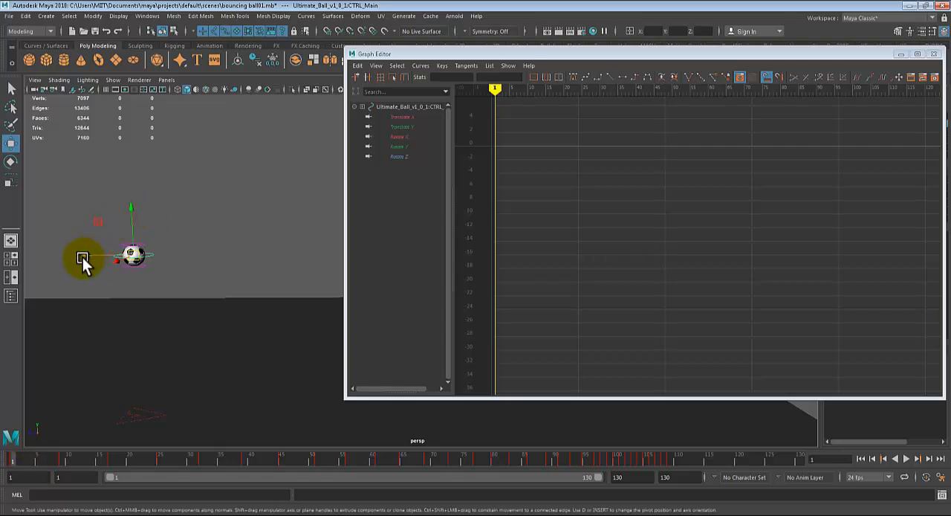
{"action": "key", "text": "s"}
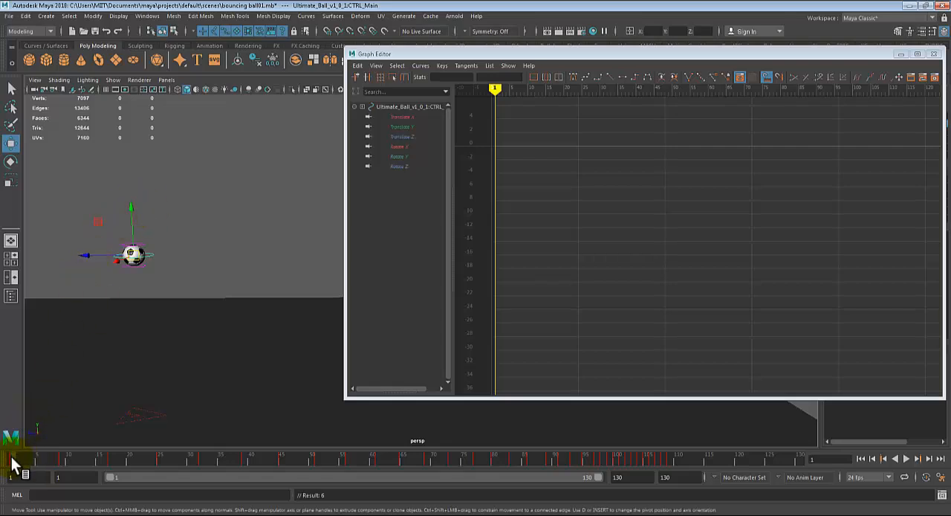
- At frame 125, move the ball along Z to about -59.7 and key it, keeping the Graph Editor clear of it
{"action": "left_click_drag", "start_coordinate": [13, 465], "coordinate": [769, 479]}
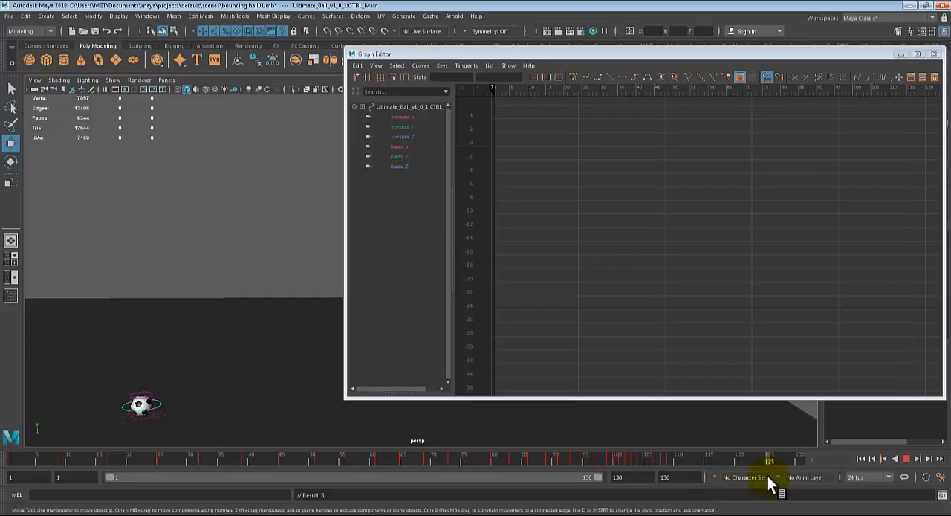
{"action": "left_click_drag", "start_coordinate": [90, 401], "coordinate": [710, 408]}
{"action": "scroll", "coordinate": [565, 403], "scroll_direction": "down", "scroll_amount": 2}
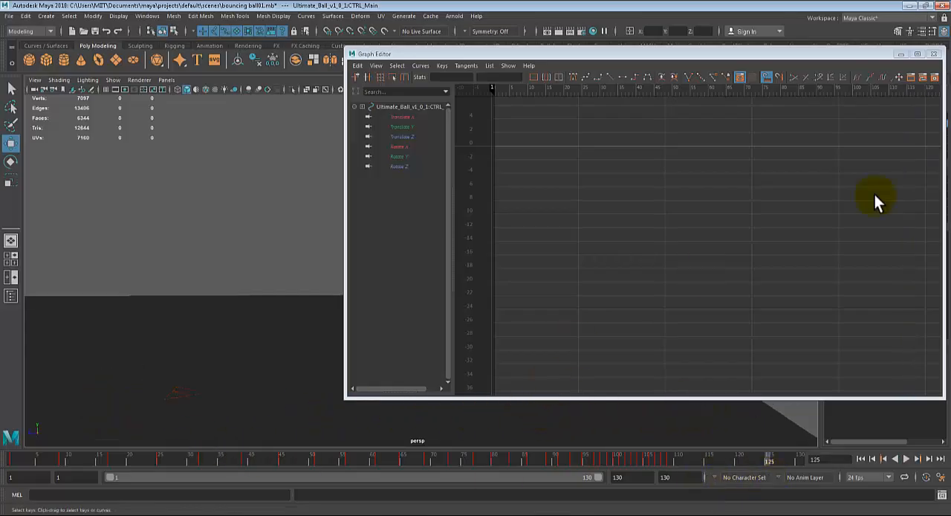
{"action": "left_click_drag", "start_coordinate": [819, 53], "coordinate": [696, 22]}
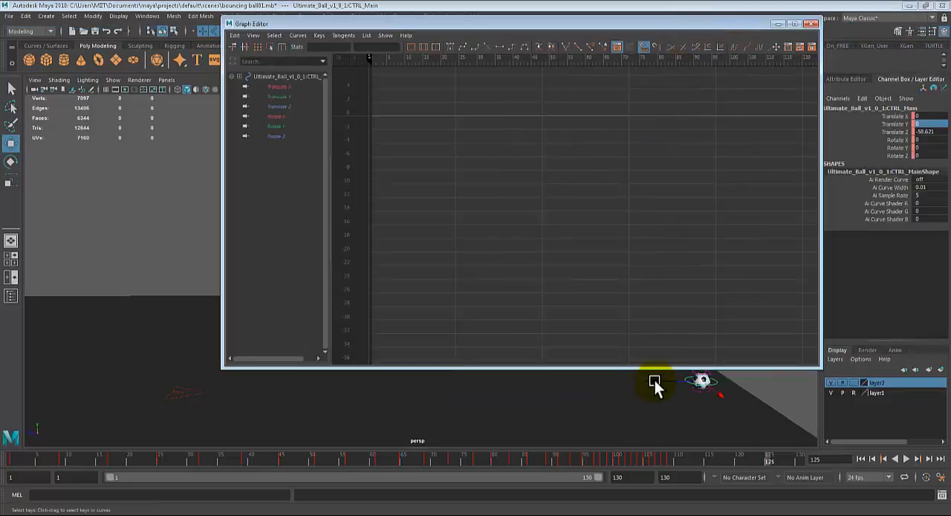
{"action": "left_click_drag", "start_coordinate": [654, 385], "coordinate": [665, 381]}
{"action": "key", "text": "s"}
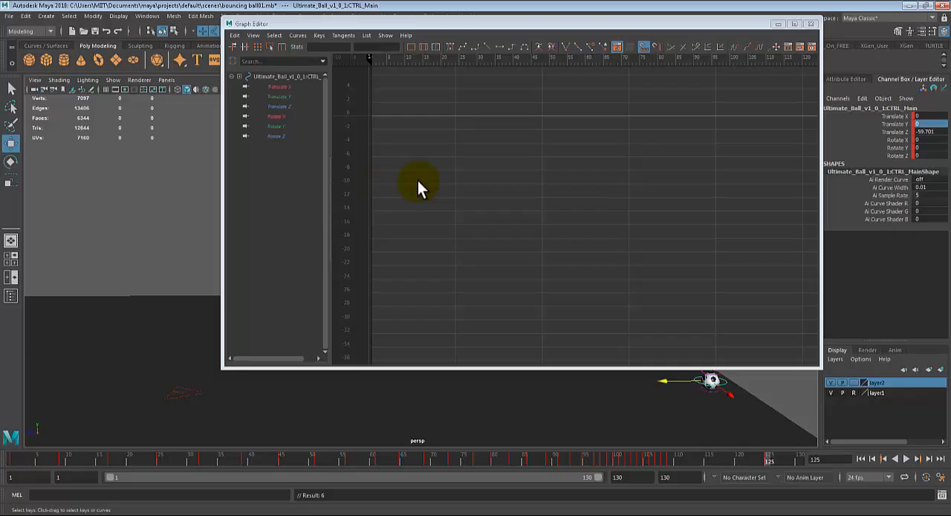
- Frame the Translate Z curve in the Graph Editor and scrub from frame 1 to frame 21
{"action": "left_click", "coordinate": [285, 105]}
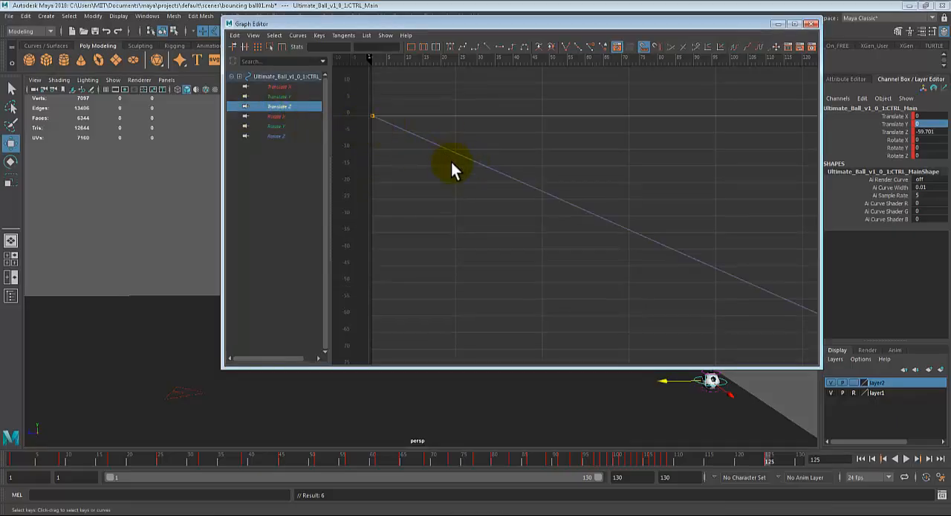
{"action": "key", "text": "a"}
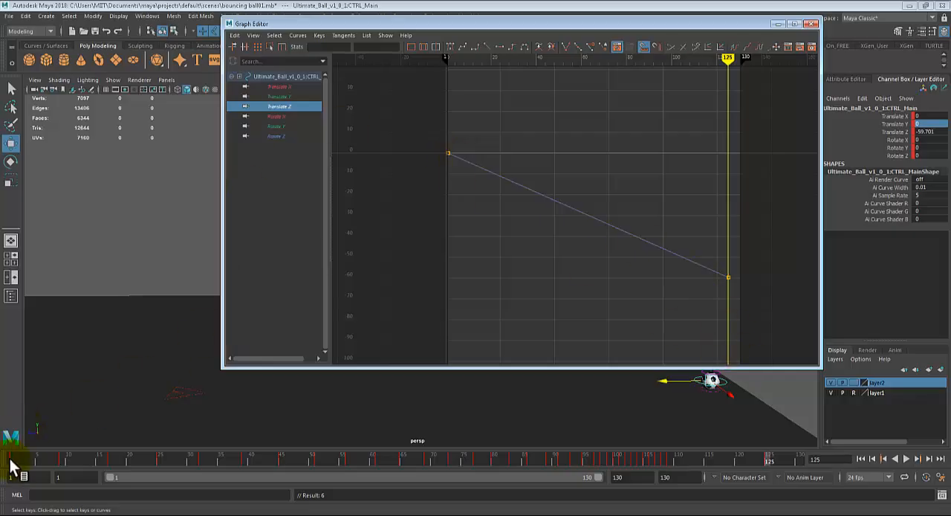
{"action": "left_click_drag", "start_coordinate": [12, 461], "coordinate": [134, 456]}
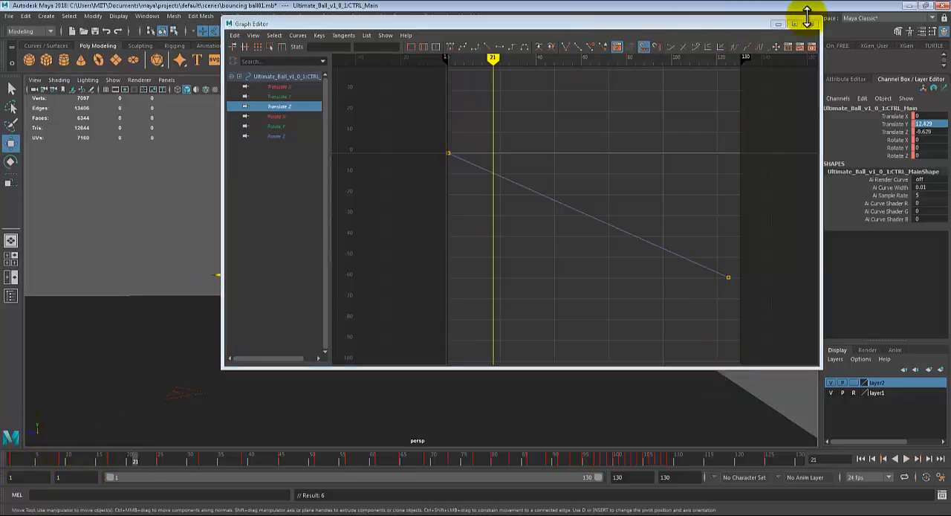
- Minimize the Graph Editor, play the bounce from frame 1, and scrub to frame 125 to check the travel
{"action": "left_click", "coordinate": [778, 24]}
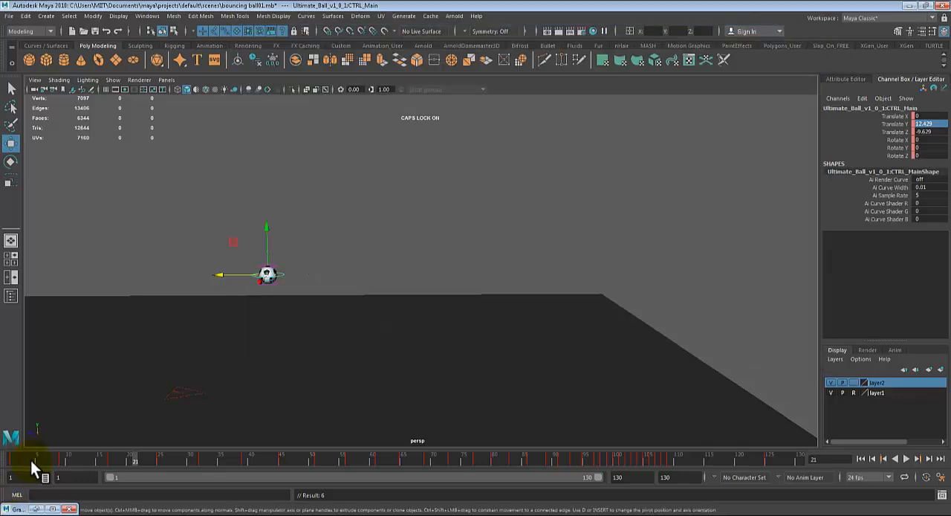
{"action": "left_click", "coordinate": [12, 460]}
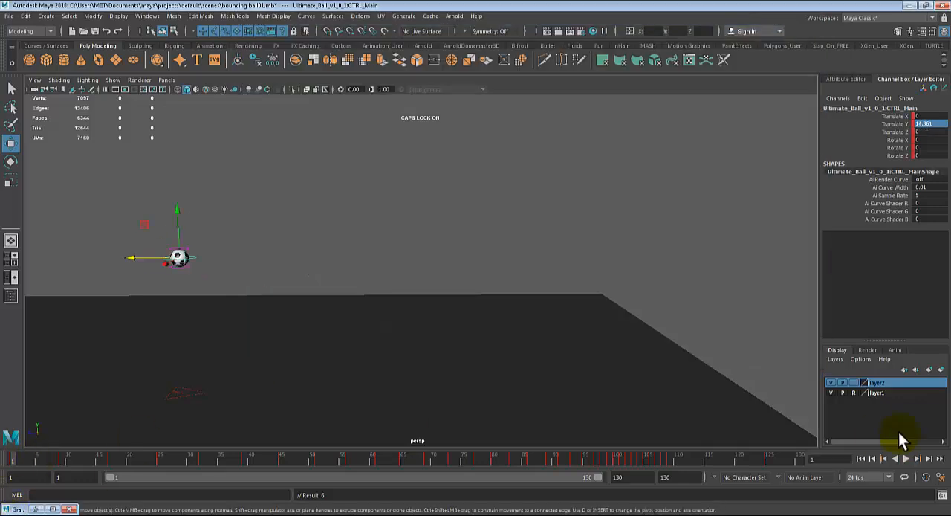
{"action": "left_click", "coordinate": [906, 458]}
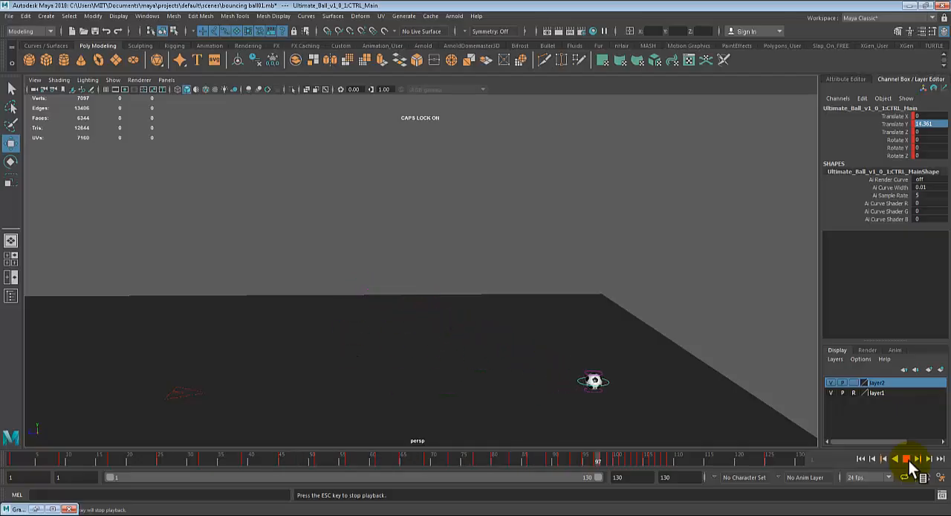
{"action": "left_click", "coordinate": [905, 459]}
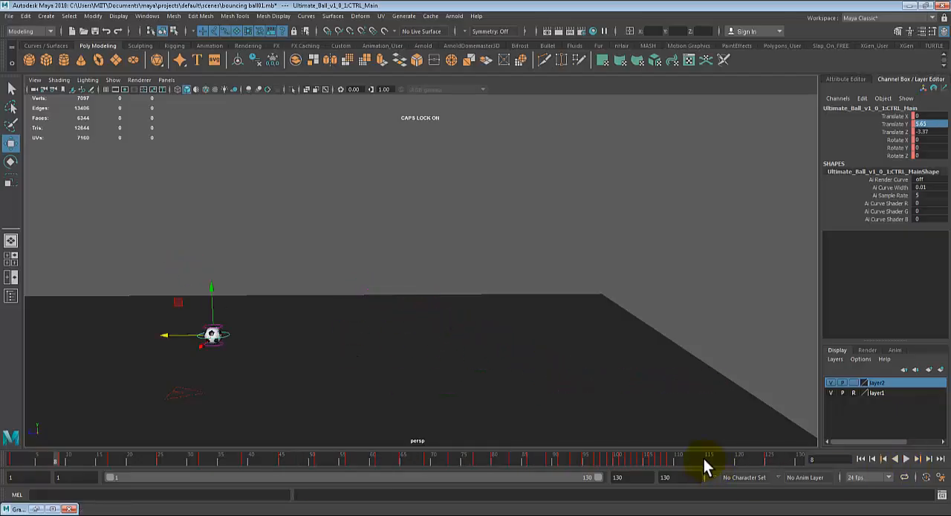
{"action": "left_click", "coordinate": [669, 457]}
{"action": "left_click_drag", "start_coordinate": [668, 457], "coordinate": [769, 493]}
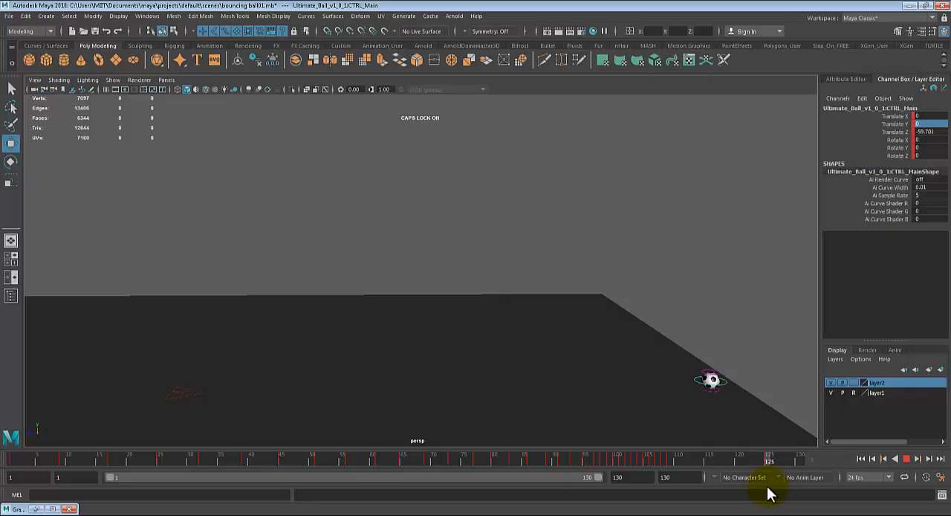
- Deselect the ball, view the whole floor, and review the motion from frame 1, stopping at frame 35
{"action": "left_click", "coordinate": [479, 339]}
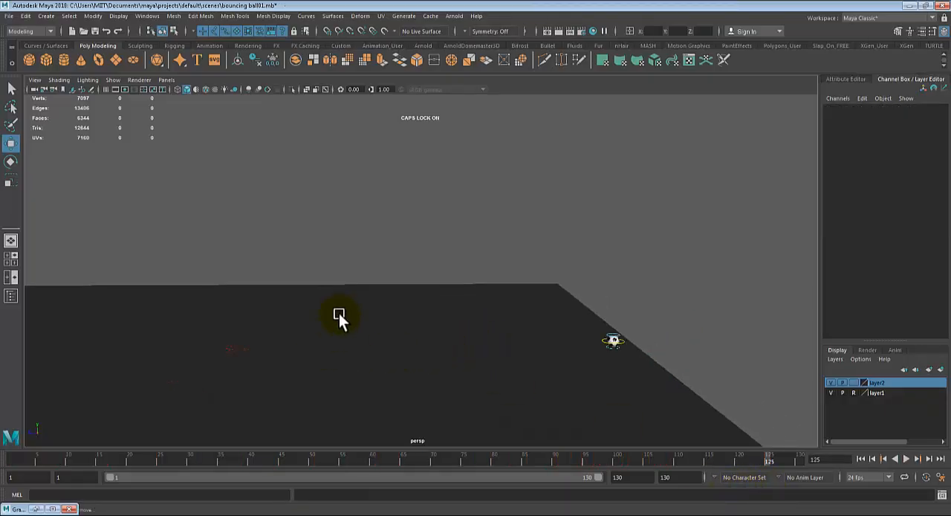
{"action": "mouse_move", "coordinate": [352, 313]}
{"action": "left_mouse_down", "text": "alt"}
{"action": "mouse_move", "coordinate": [405, 313]}
{"action": "mouse_move", "coordinate": [364, 312]}
{"action": "left_mouse_up", "text": "alt"}
{"action": "left_click_drag", "start_coordinate": [411, 374], "coordinate": [541, 391], "text": "alt"}
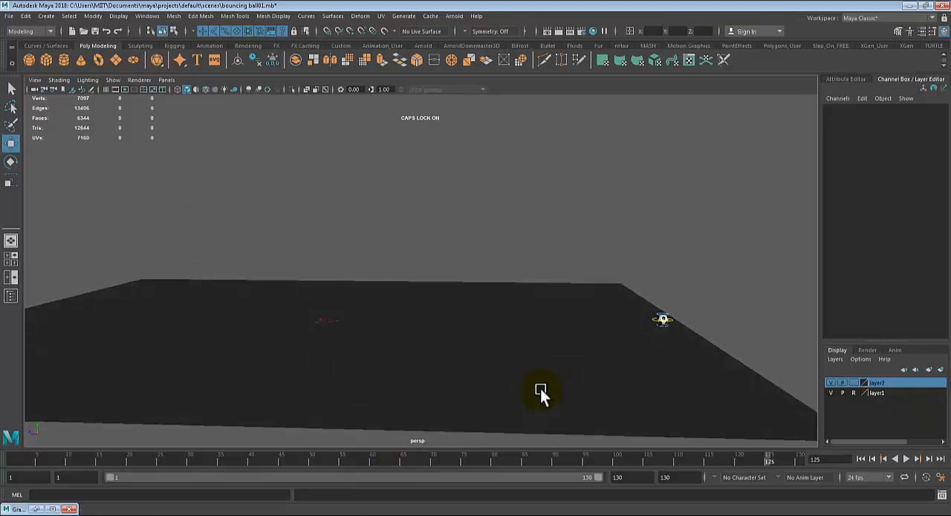
{"action": "left_click", "coordinate": [13, 459]}
{"action": "key", "text": "alt+v"}
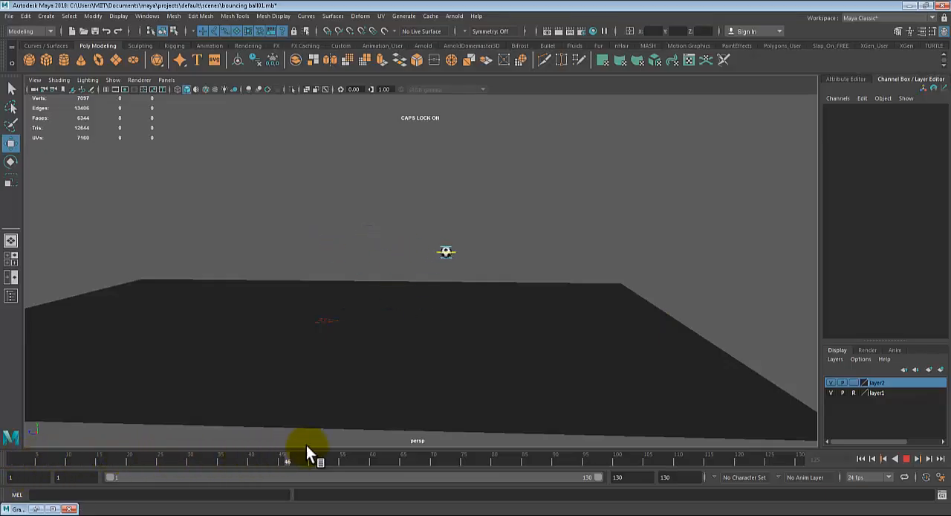
{"action": "mouse_move", "coordinate": [306, 446]}
{"action": "left_mouse_down"}
{"action": "mouse_move", "coordinate": [525, 447]}
{"action": "mouse_move", "coordinate": [634, 462]}
{"action": "mouse_move", "coordinate": [373, 476]}
{"action": "mouse_move", "coordinate": [221, 469]}
{"action": "left_mouse_up"}
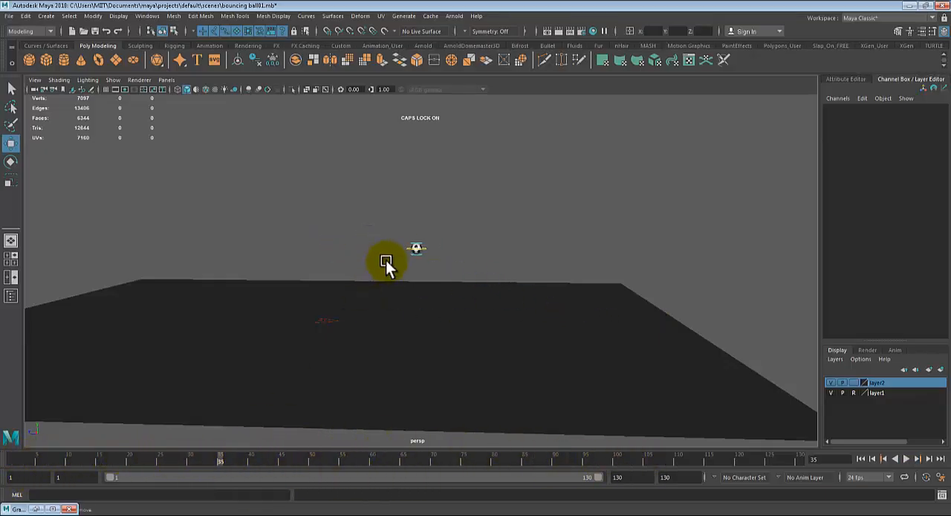
- Reselect the ball's main control and return to frame 1
{"action": "left_click", "coordinate": [426, 248]}
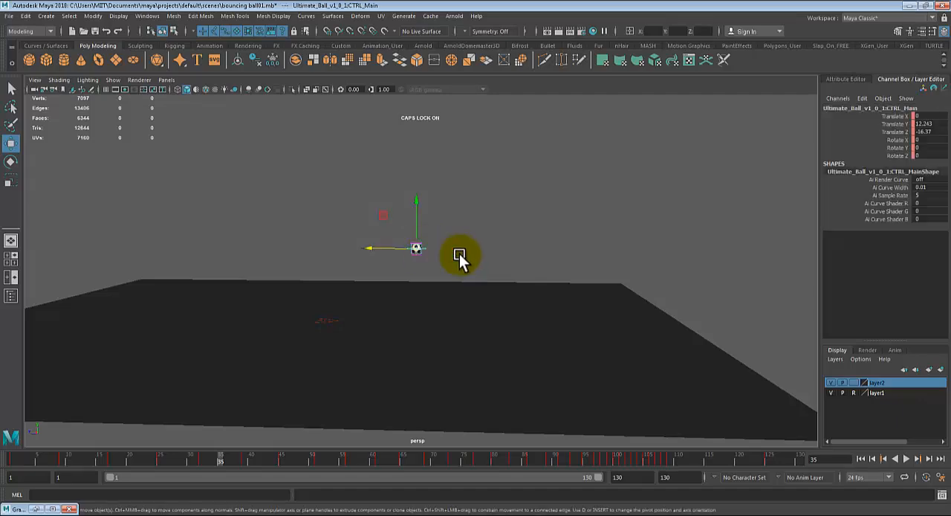
{"action": "mouse_move", "coordinate": [15, 461]}
{"action": "left_mouse_down"}
{"action": "mouse_move", "coordinate": [6, 449]}
{"action": "mouse_move", "coordinate": [5, 487]}
{"action": "left_mouse_up"}
{"action": "scroll", "coordinate": [356, 334], "scroll_direction": "up", "scroll_amount": 1}
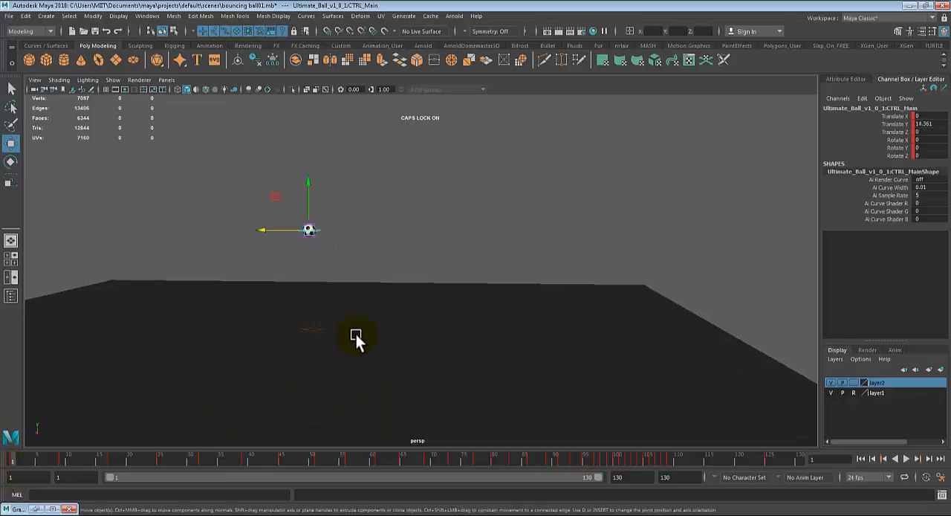
- Try rotating the ball about X with the Rotate tool at frame 1, and undo the rotation
{"action": "key", "text": "e"}
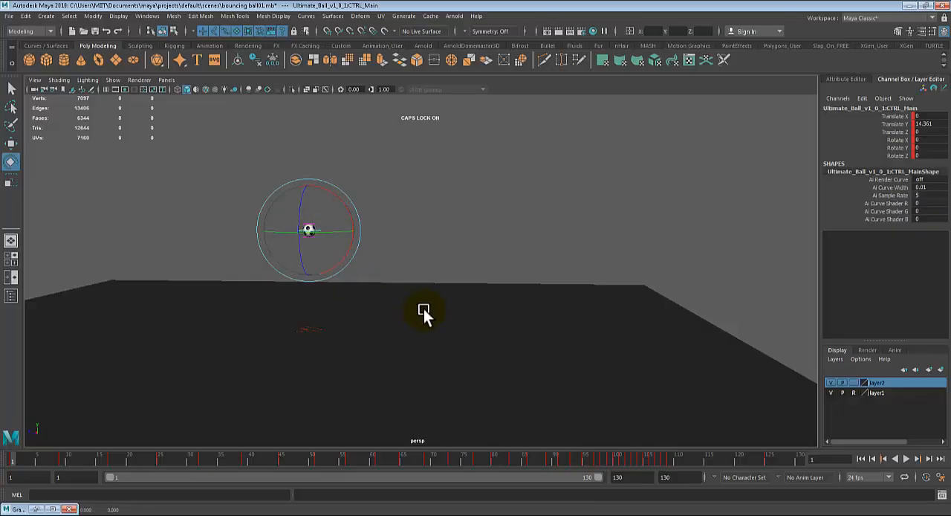
{"action": "left_click_drag", "start_coordinate": [423, 308], "coordinate": [431, 311], "text": "alt"}
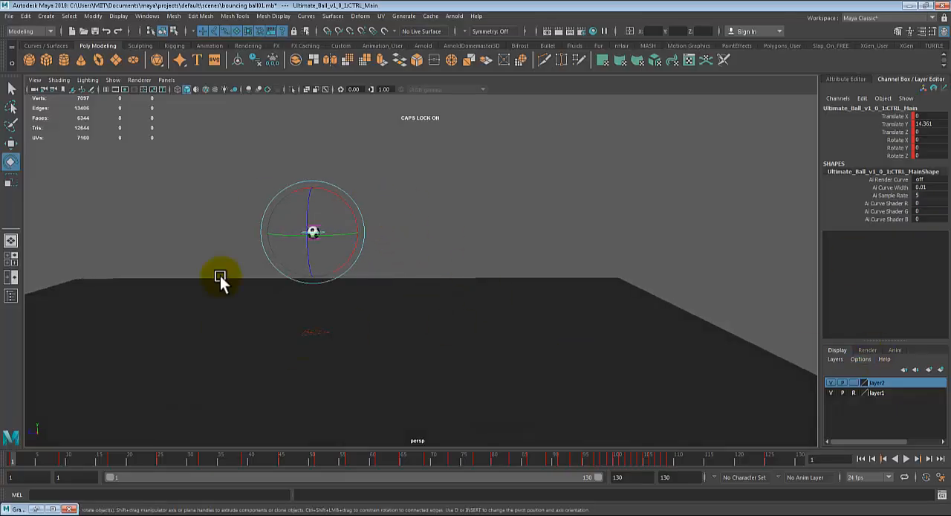
{"action": "left_click_drag", "start_coordinate": [70, 454], "coordinate": [2, 471]}
{"action": "scroll", "coordinate": [228, 346], "scroll_direction": "up", "scroll_amount": 2}
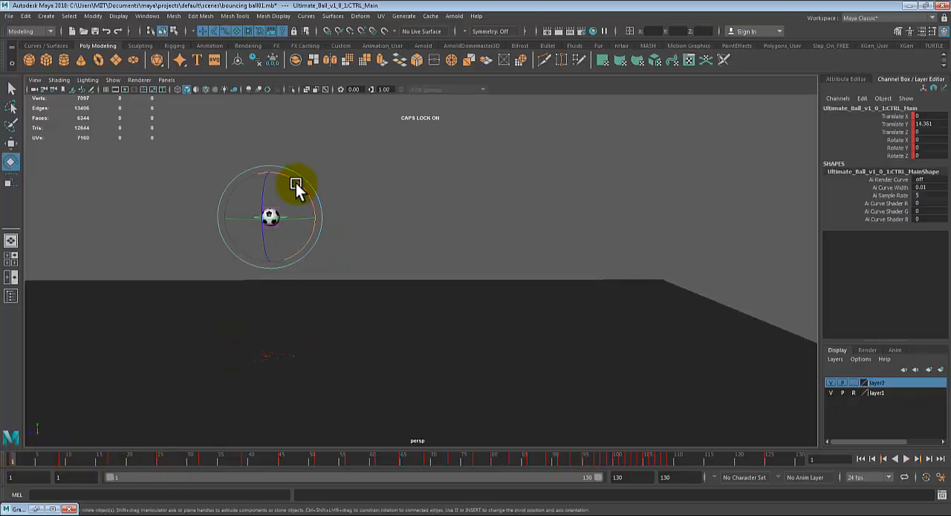
{"action": "mouse_move", "coordinate": [295, 183]}
{"action": "left_mouse_down"}
{"action": "mouse_move", "coordinate": [288, 238]}
{"action": "mouse_move", "coordinate": [294, 186]}
{"action": "left_mouse_up"}
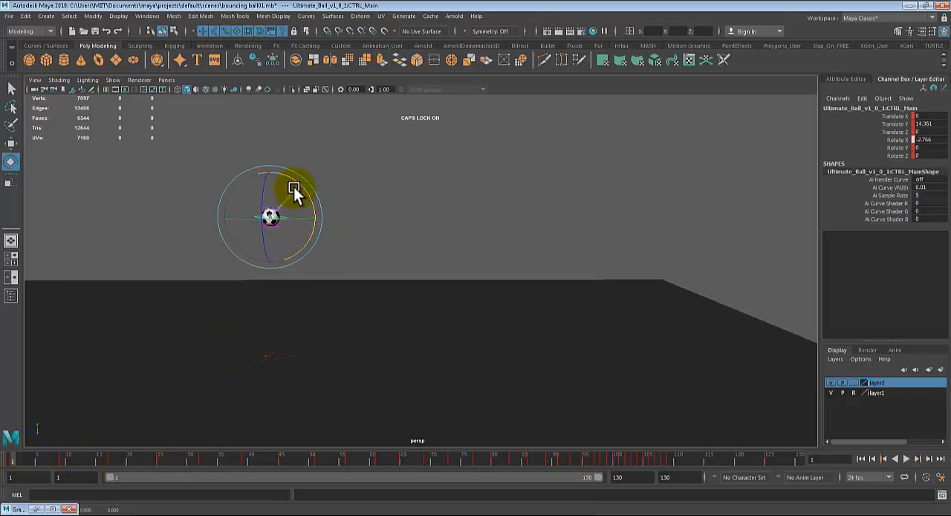
{"action": "key", "text": "ctrl+z"}
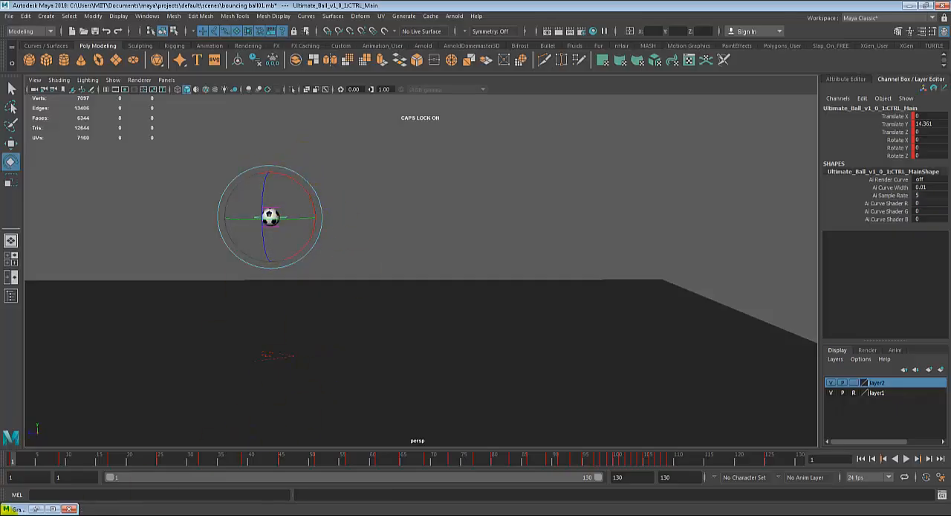
- Restore the Graph Editor and display the ball's Rotate X curve
{"action": "left_click", "coordinate": [34, 510]}
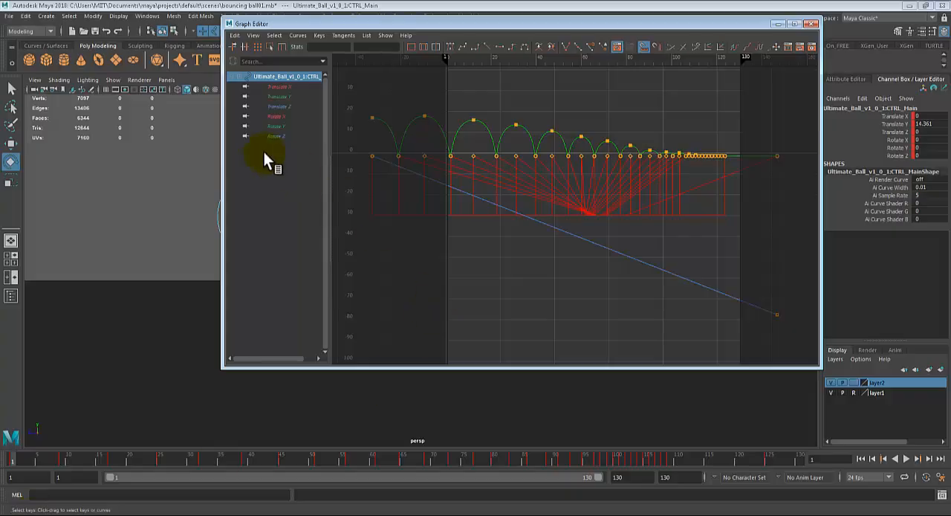
{"action": "left_click", "coordinate": [277, 116]}
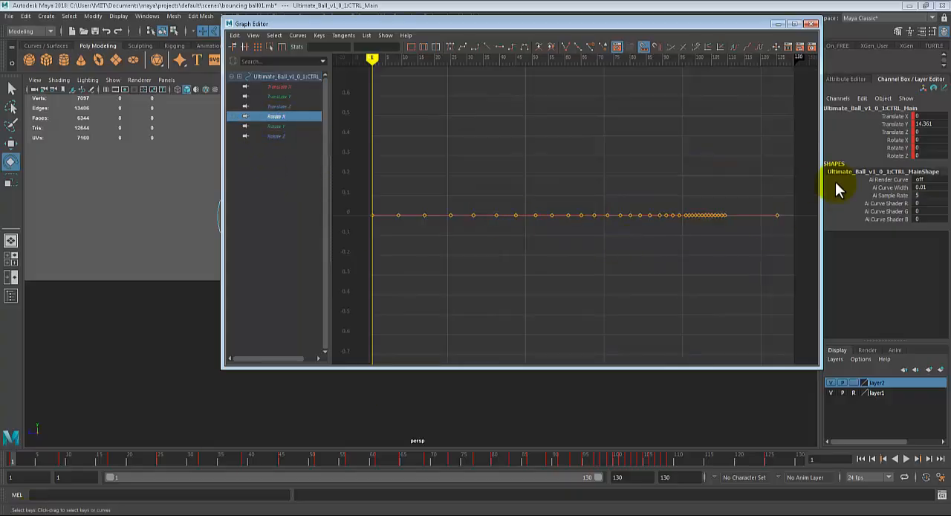
- Delete all keys on the ball's Rotate X curve and close the Graph Editor
{"action": "left_click_drag", "start_coordinate": [799, 181], "coordinate": [302, 283]}
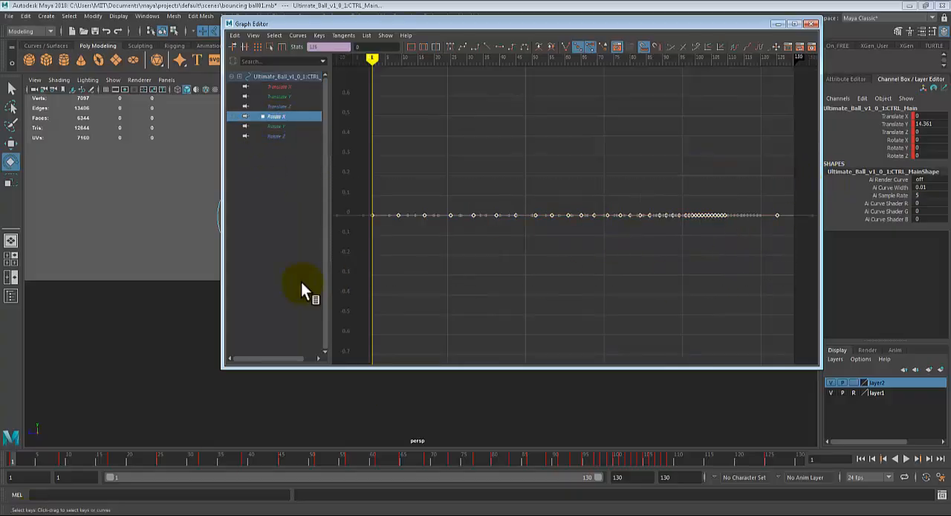
{"action": "left_click", "coordinate": [301, 282]}
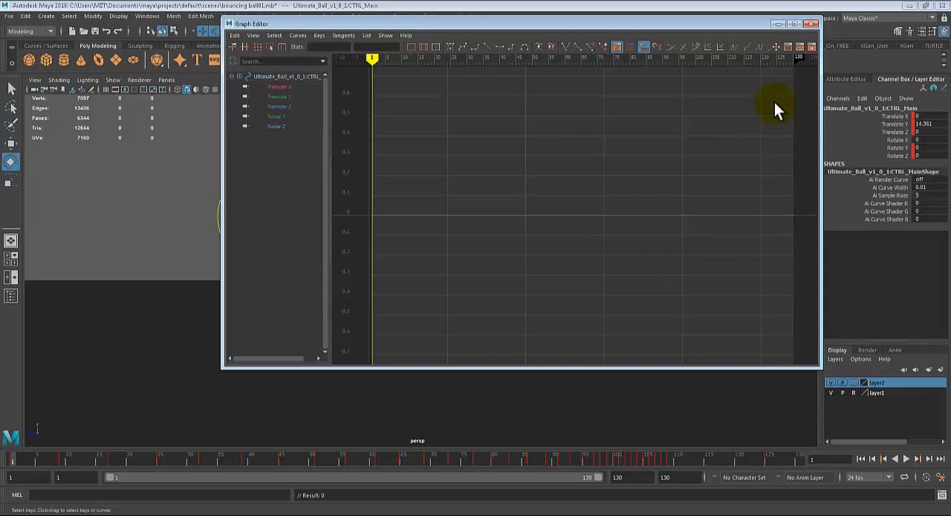
{"action": "left_click", "coordinate": [813, 23]}
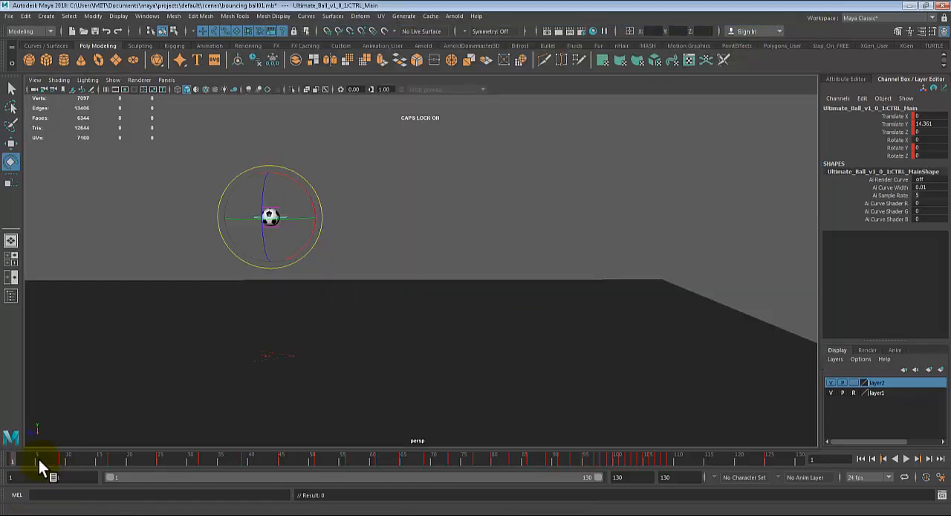
- Key the ball at frame 1, and at frame 125 rotate it to a Rotate X of about -2614 and key it
{"action": "key", "text": "alt+v"}
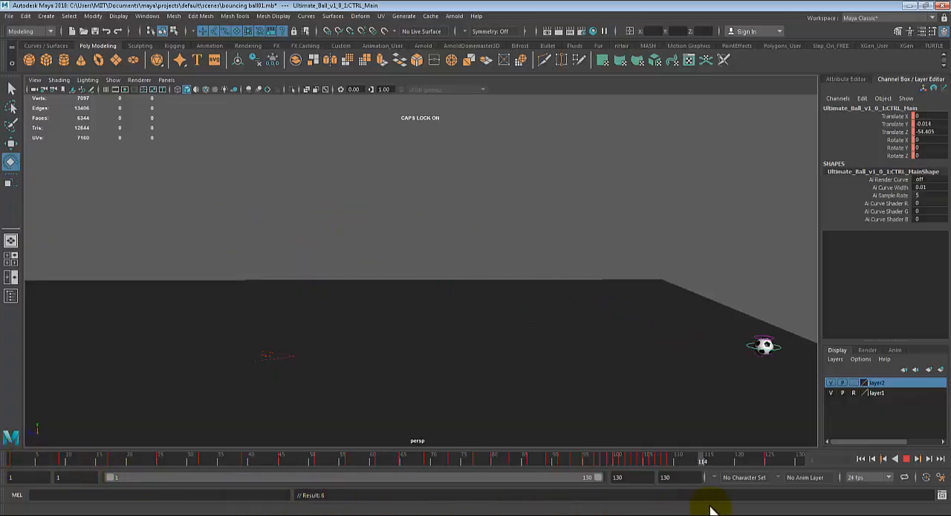
{"action": "key", "text": "alt+v"}
{"action": "middle_click_drag", "start_coordinate": [583, 315], "coordinate": [454, 310], "text": "alt"}
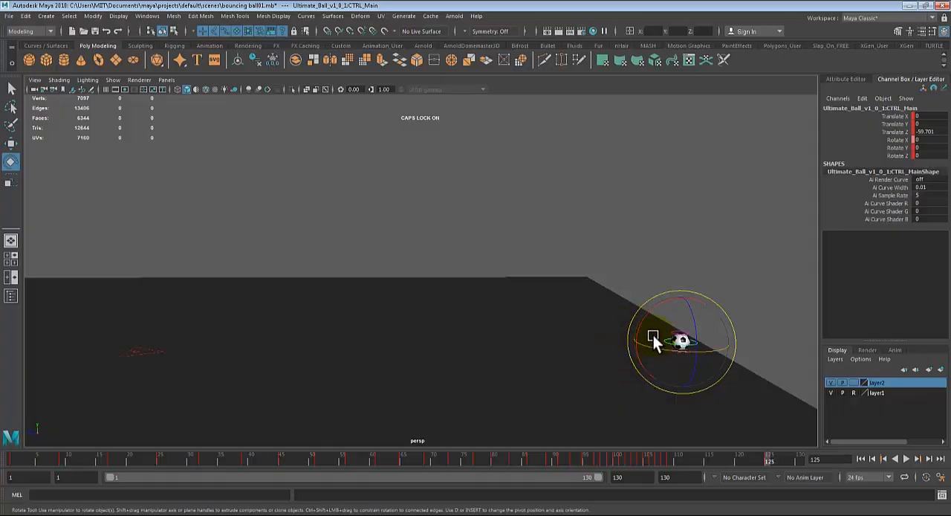
{"action": "left_click_drag", "start_coordinate": [645, 317], "coordinate": [725, 288]}
{"action": "key", "text": "s"}
{"action": "left_click_drag", "start_coordinate": [575, 328], "coordinate": [544, 332], "text": "alt"}
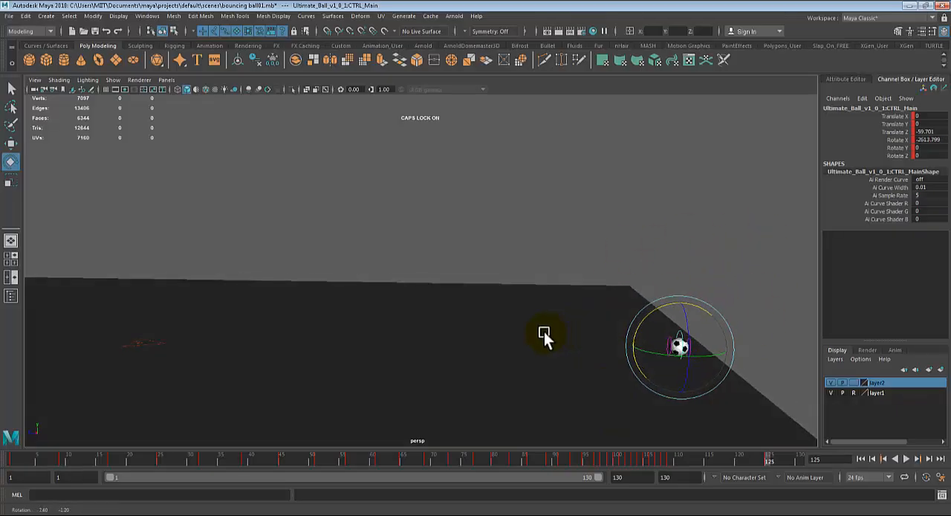
- Return to frame 1 and play the animation to review the ball's spin
{"action": "left_click_drag", "start_coordinate": [45, 459], "coordinate": [3, 458]}
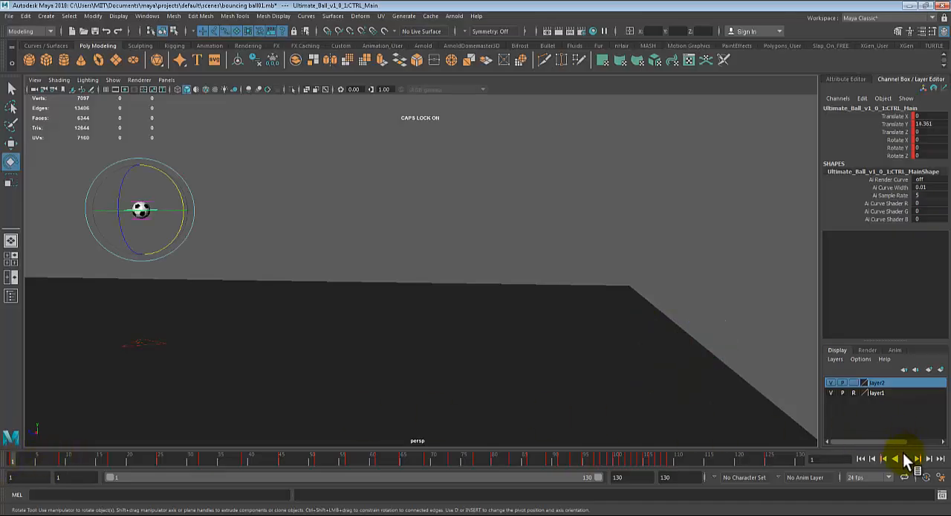
{"action": "key", "text": "q"}
{"action": "left_click", "coordinate": [905, 458]}
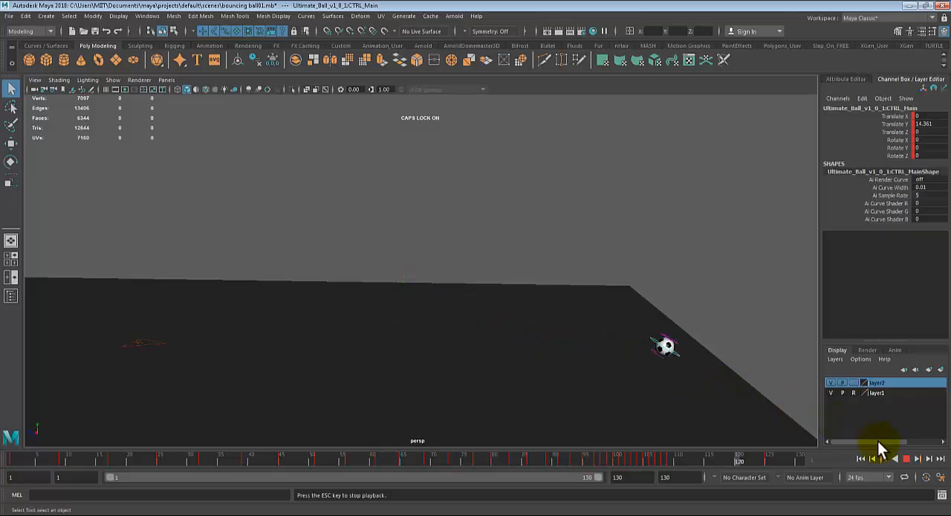
{"action": "left_click", "coordinate": [724, 456]}
- Rotate the ball at frame 125 with the Rotate tool to a Rotate X of about -1840 and key it
{"action": "left_click_drag", "start_coordinate": [727, 456], "coordinate": [766, 459]}
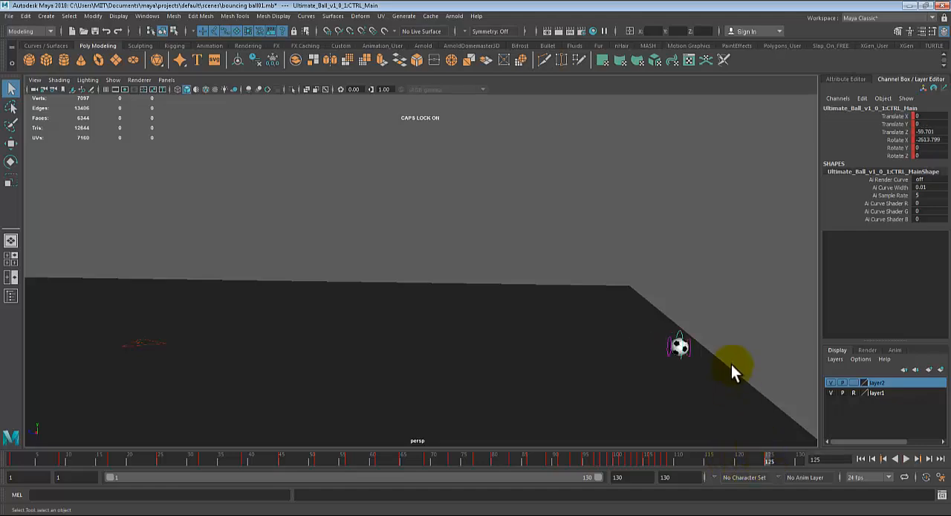
{"action": "key", "text": "e"}
{"action": "left_click_drag", "start_coordinate": [653, 302], "coordinate": [541, 401]}
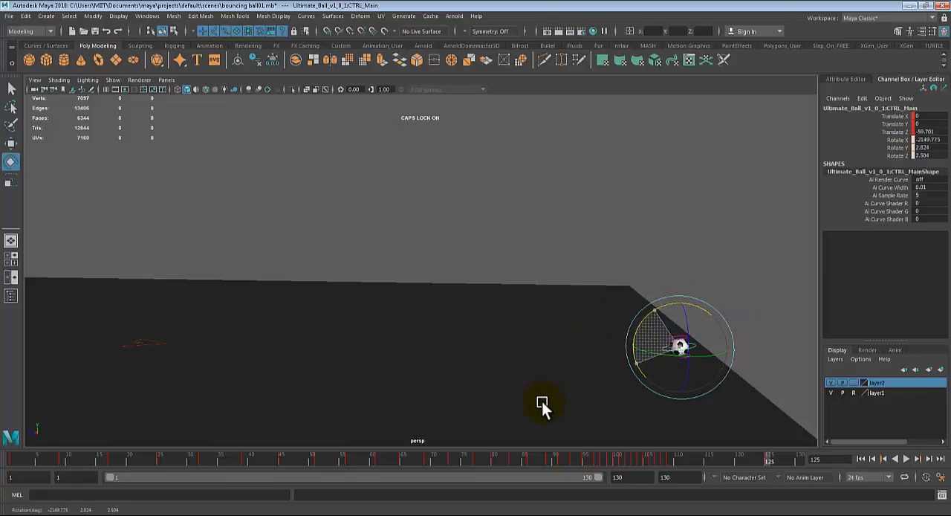
{"action": "key", "text": "s"}
{"action": "left_click_drag", "start_coordinate": [616, 458], "coordinate": [768, 458]}
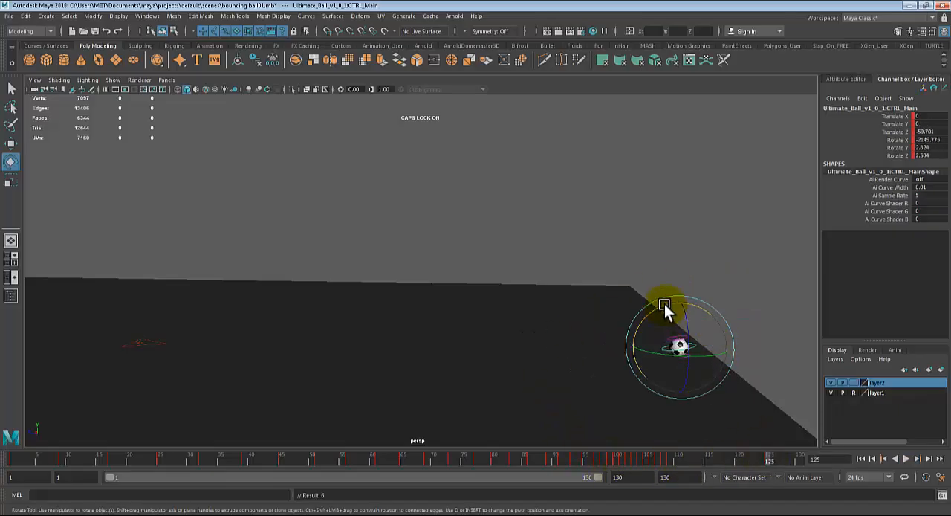
{"action": "left_click_drag", "start_coordinate": [664, 304], "coordinate": [719, 288]}
{"action": "key", "text": "s"}
- Play and scrub through the animation to review how the ball rolls toward its last frames
{"action": "left_click_drag", "start_coordinate": [656, 453], "coordinate": [81, 409]}
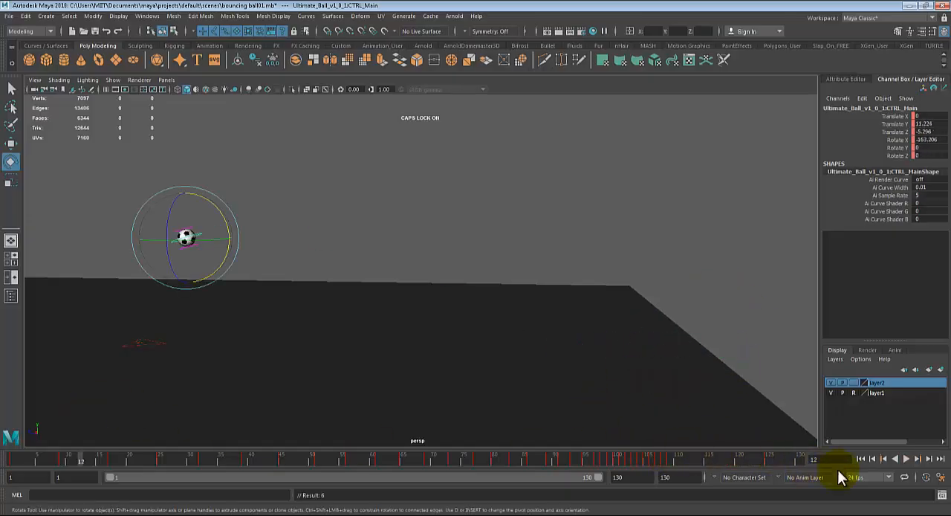
{"action": "left_click", "coordinate": [908, 457]}
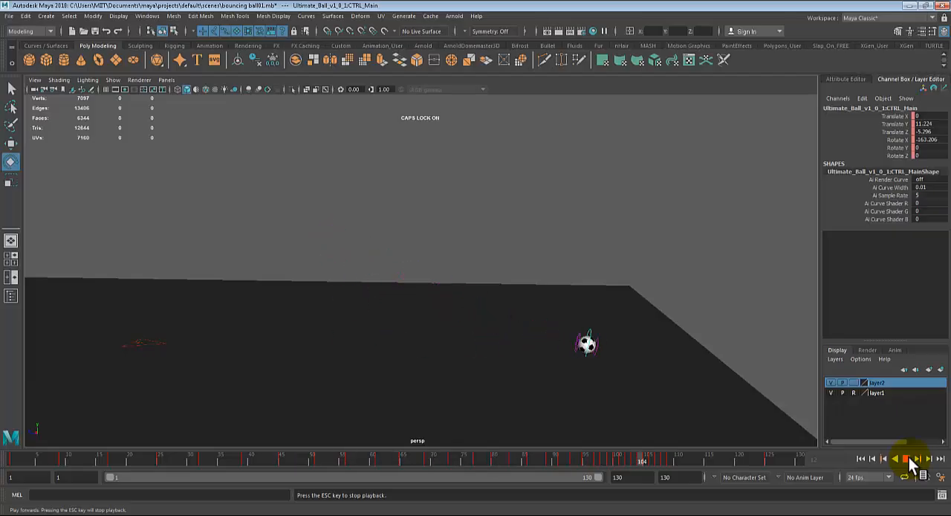
{"action": "left_click", "coordinate": [908, 457]}
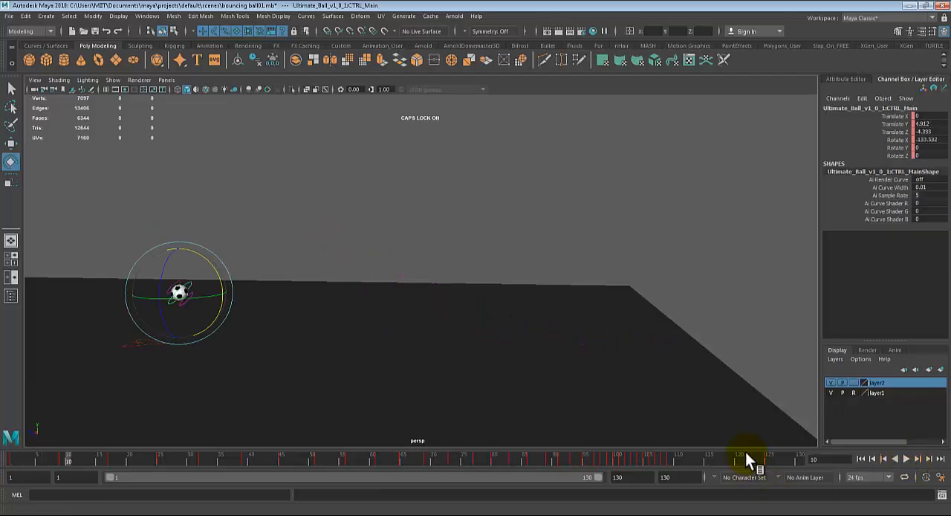
{"action": "left_click_drag", "start_coordinate": [745, 451], "coordinate": [687, 468]}
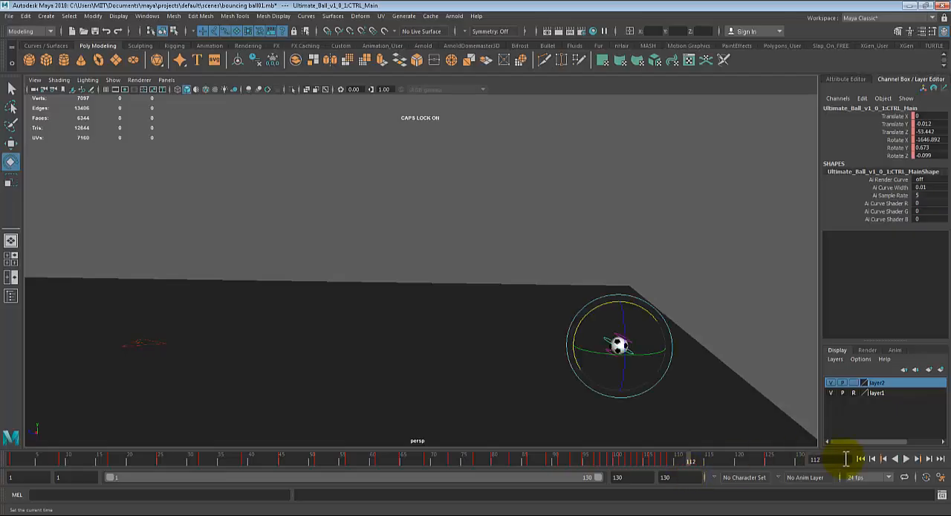
{"action": "left_click", "coordinate": [904, 458]}
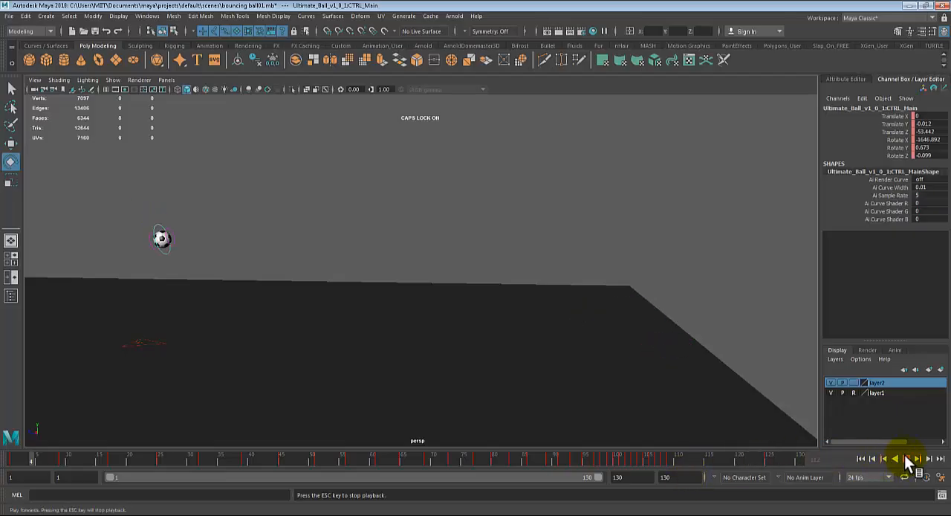
{"action": "left_click", "coordinate": [698, 461]}
- Set the tangents of the ball's key at frame 125 to Flat
{"action": "left_click_drag", "start_coordinate": [699, 461], "coordinate": [768, 457]}
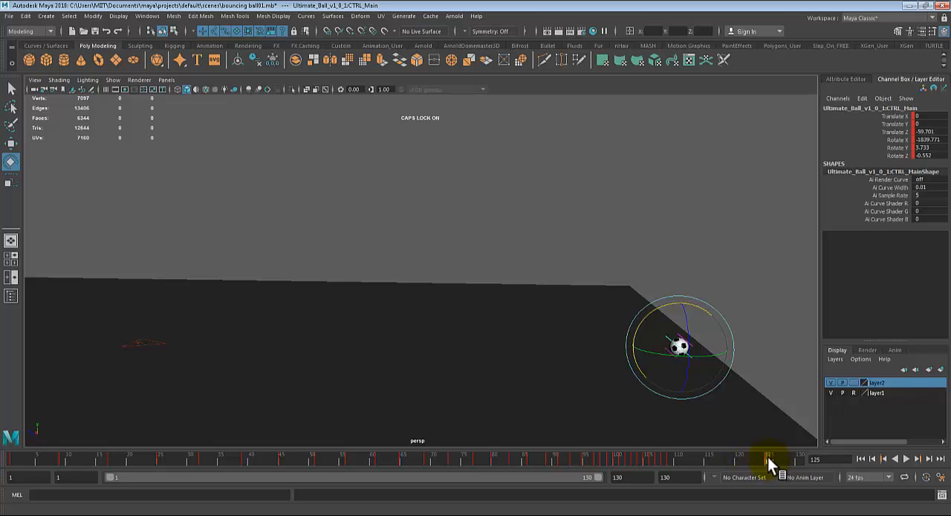
{"action": "right_click", "coordinate": [767, 457]}
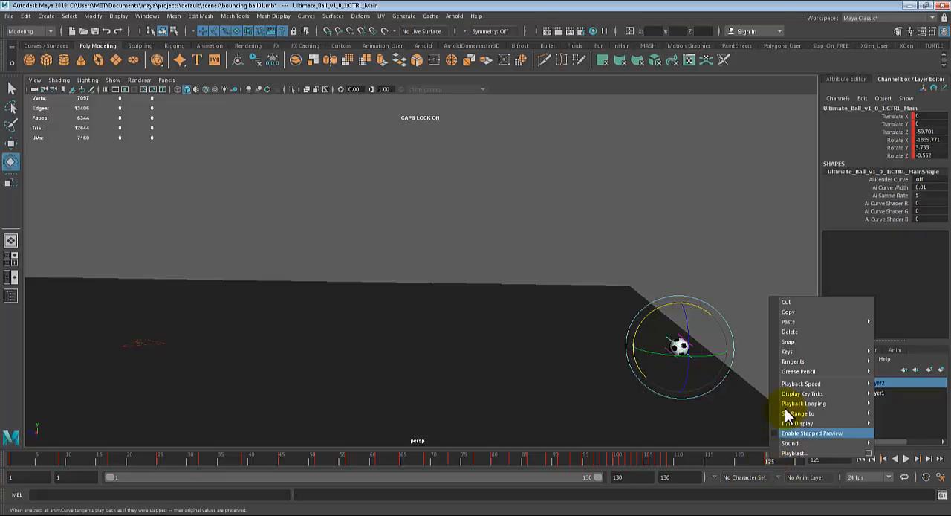
{"action": "mouse_move", "coordinate": [798, 361]}
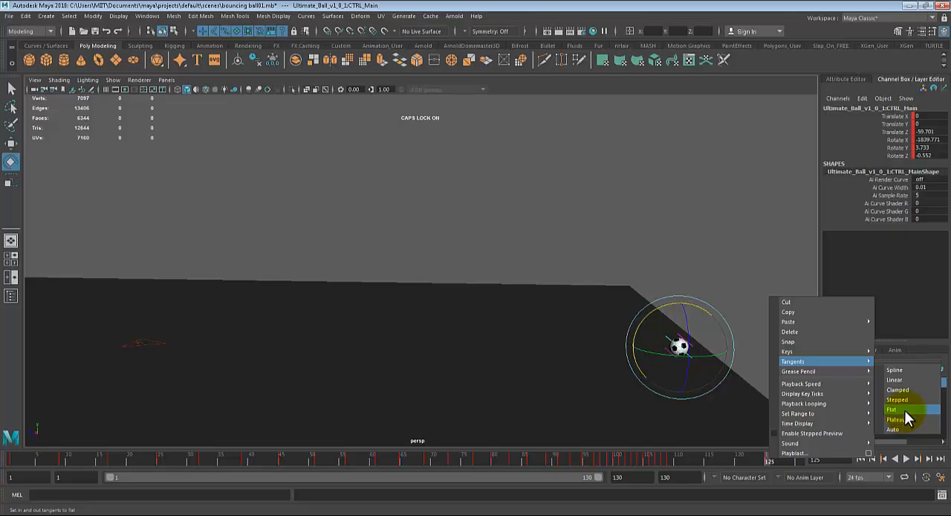
{"action": "left_click", "coordinate": [904, 410]}
- Review how the ball rolls to its stop by scrubbing and playing the animation from different view angles
{"action": "left_click_drag", "start_coordinate": [693, 457], "coordinate": [745, 457]}
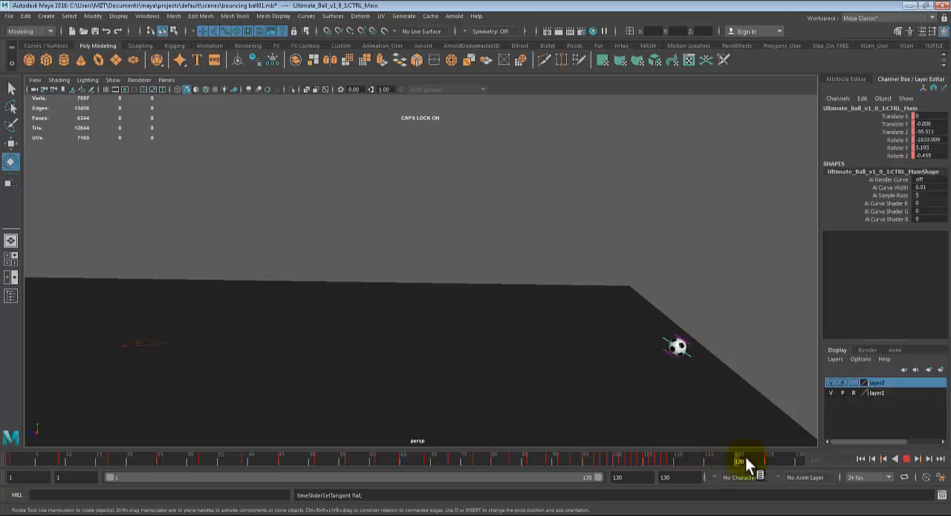
{"action": "left_click", "coordinate": [464, 457]}
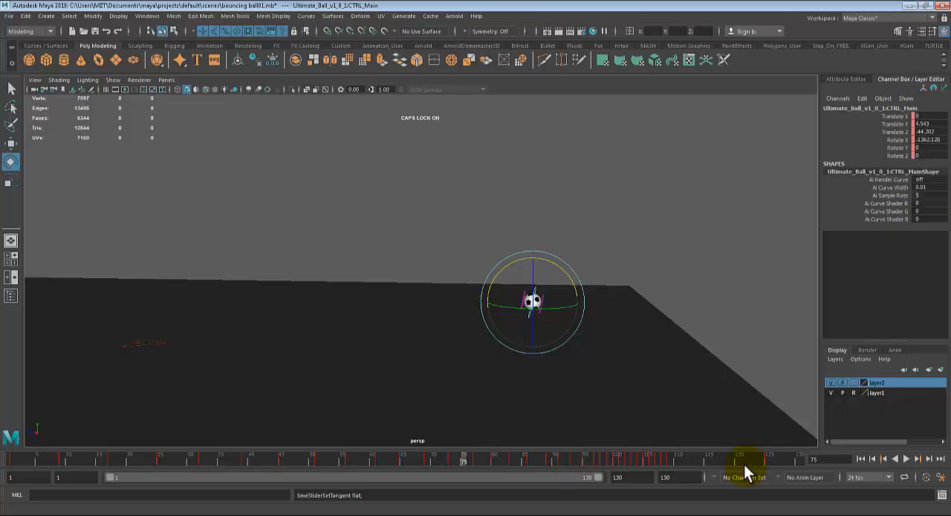
{"action": "left_click", "coordinate": [904, 457]}
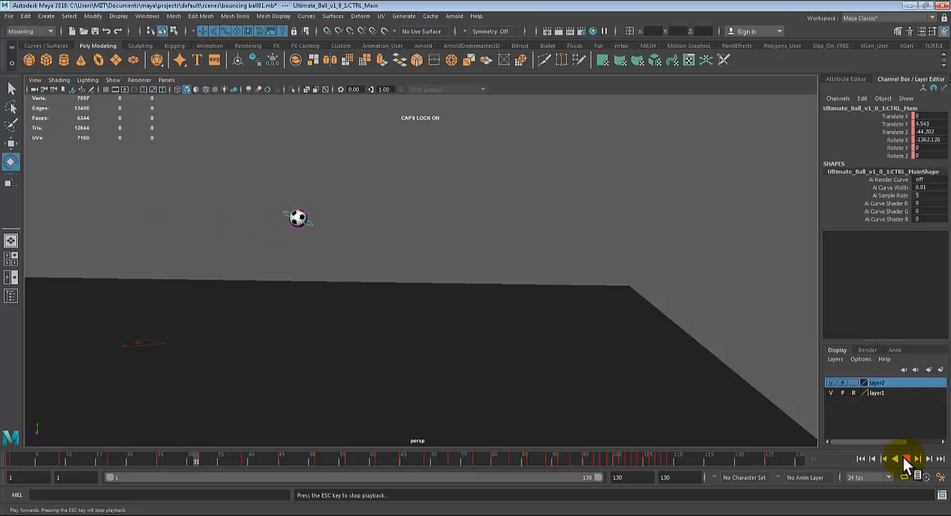
{"action": "left_click_drag", "start_coordinate": [688, 384], "coordinate": [617, 362], "text": "alt"}
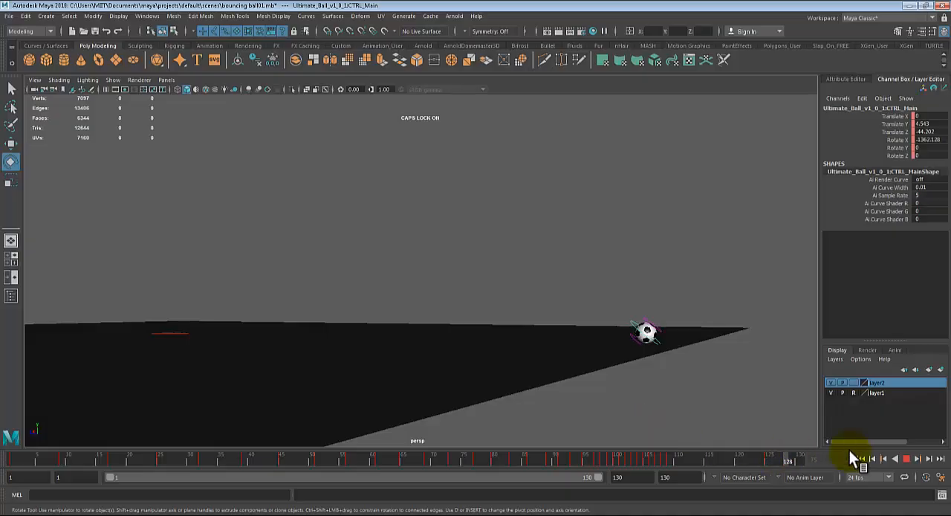
{"action": "left_click", "coordinate": [907, 458]}
{"action": "left_click_drag", "start_coordinate": [724, 458], "coordinate": [765, 462]}
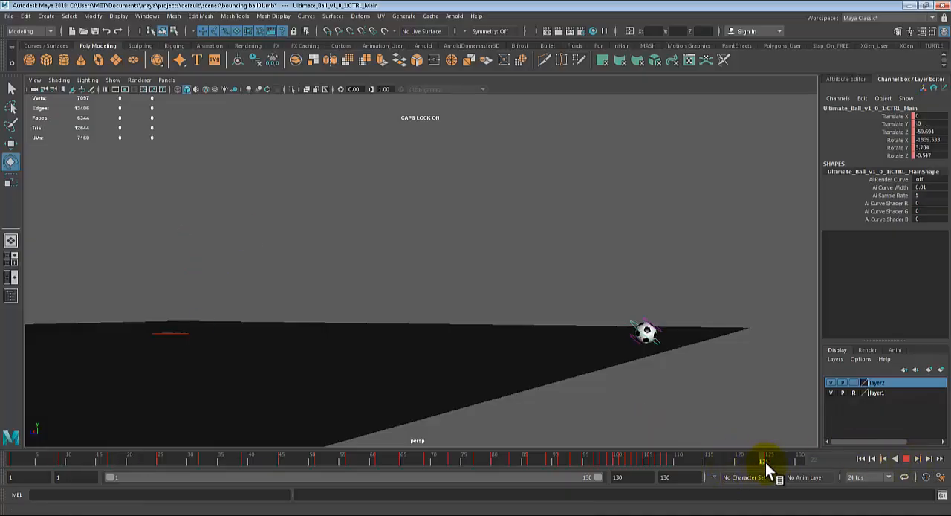
- Extend the animation and playback range to frame 150, and go to frame 140 with the Move tool active
{"action": "double_click", "coordinate": [509, 477]}
{"action": "left_click_drag", "start_coordinate": [548, 354], "coordinate": [472, 343], "text": "alt"}
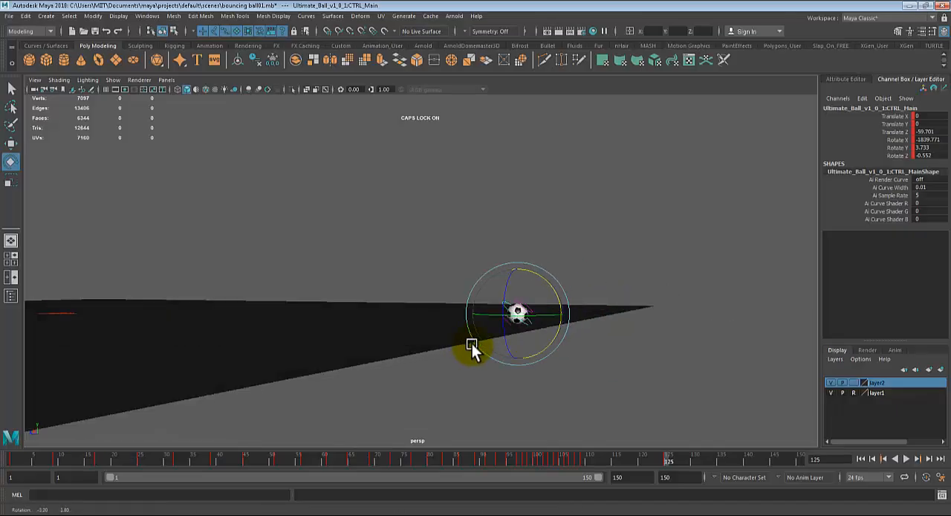
{"action": "right_click_drag", "start_coordinate": [471, 344], "coordinate": [630, 377], "text": "alt"}
{"action": "key", "text": "f"}
{"action": "left_click_drag", "start_coordinate": [545, 361], "coordinate": [445, 363], "text": "alt"}
{"action": "scroll", "coordinate": [445, 363], "scroll_direction": "down", "scroll_amount": 2}
{"action": "key", "text": "w"}
{"action": "mouse_move", "coordinate": [669, 462]}
{"action": "left_mouse_down"}
{"action": "mouse_move", "coordinate": [615, 461]}
{"action": "mouse_move", "coordinate": [670, 468]}
{"action": "left_mouse_up"}
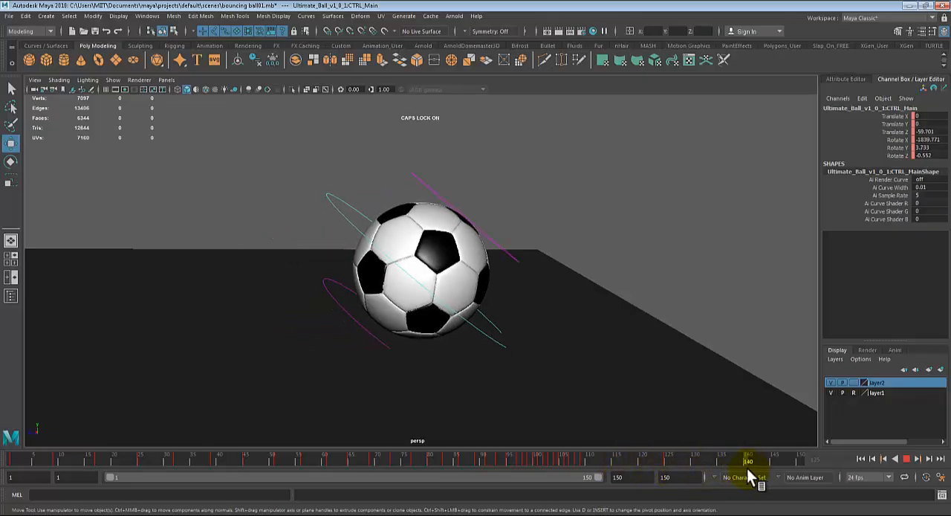
{"action": "left_click_drag", "start_coordinate": [746, 468], "coordinate": [745, 469]}
- Switch the Move tool's axis orientation to World and back to Object
{"action": "left_click", "coordinate": [394, 269]}
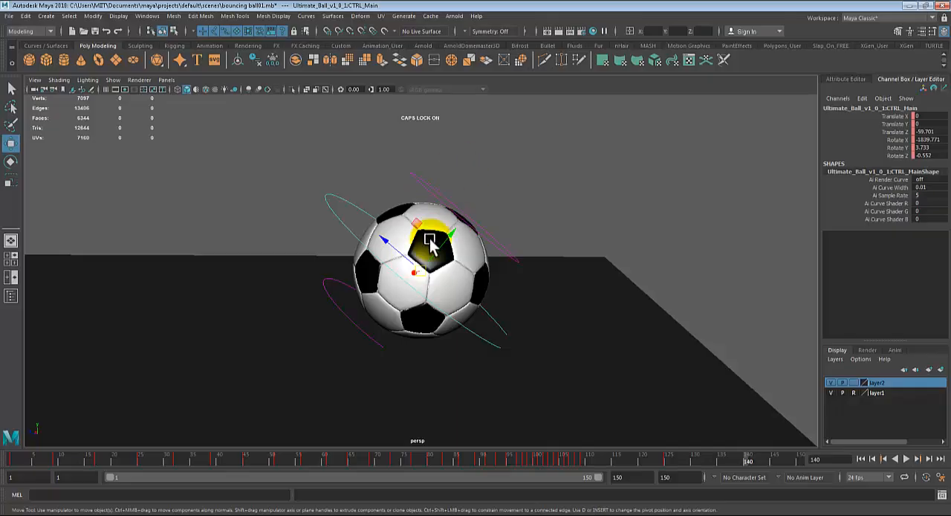
{"action": "key", "text": "w"}
{"action": "left_click_drag", "start_coordinate": [430, 239], "coordinate": [389, 235]}
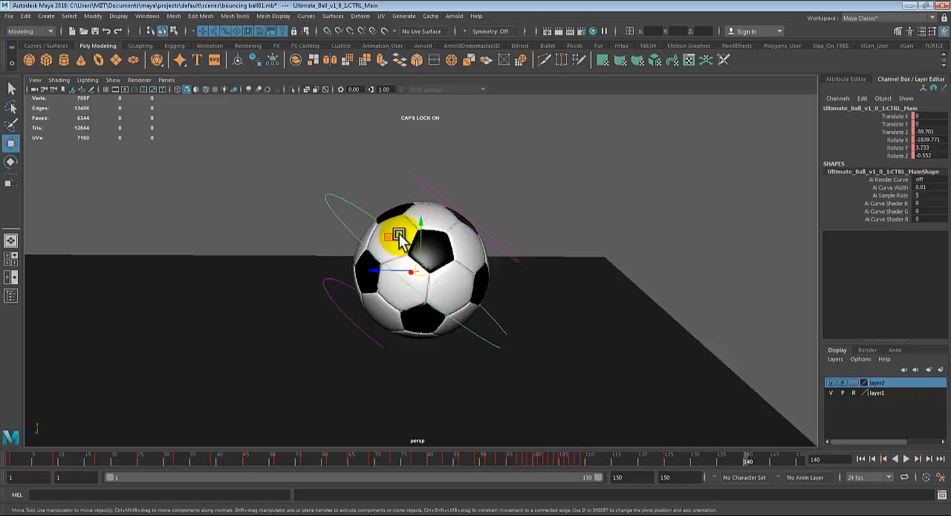
{"action": "key", "text": "w"}
{"action": "left_click_drag", "start_coordinate": [401, 242], "coordinate": [347, 223]}
{"action": "key", "text": "w"}
- Try moving the ball along its object axes at frame 140, and undo the move
{"action": "left_click_drag", "start_coordinate": [431, 272], "coordinate": [291, 183]}
{"action": "key", "text": "ctrl+z"}
{"action": "key", "text": "e"}
{"action": "key", "text": "w"}
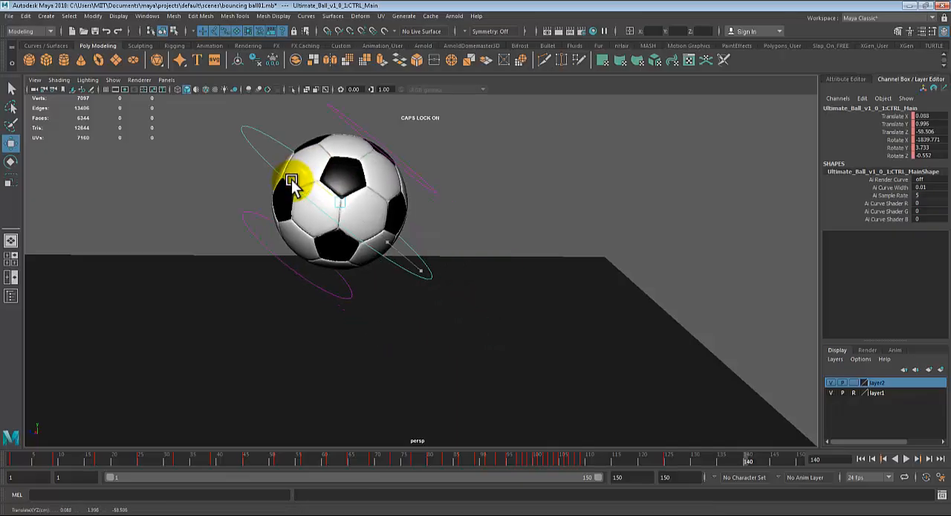
{"action": "key", "text": "ctrl+z"}
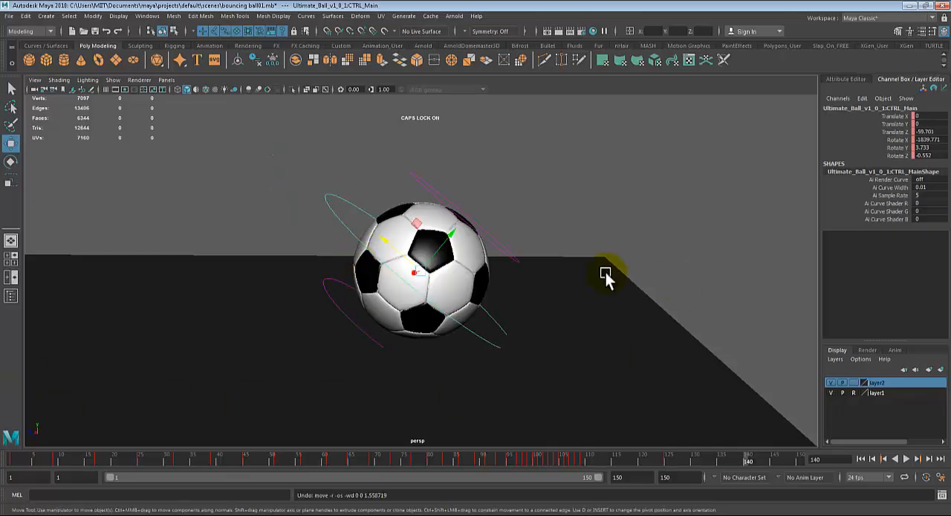
- Set the Move tool to World orientation and move the ball back to a Translate Z of about -59.335 at frame 140
{"action": "key", "text": "w"}
{"action": "left_click_drag", "start_coordinate": [409, 242], "coordinate": [364, 239]}
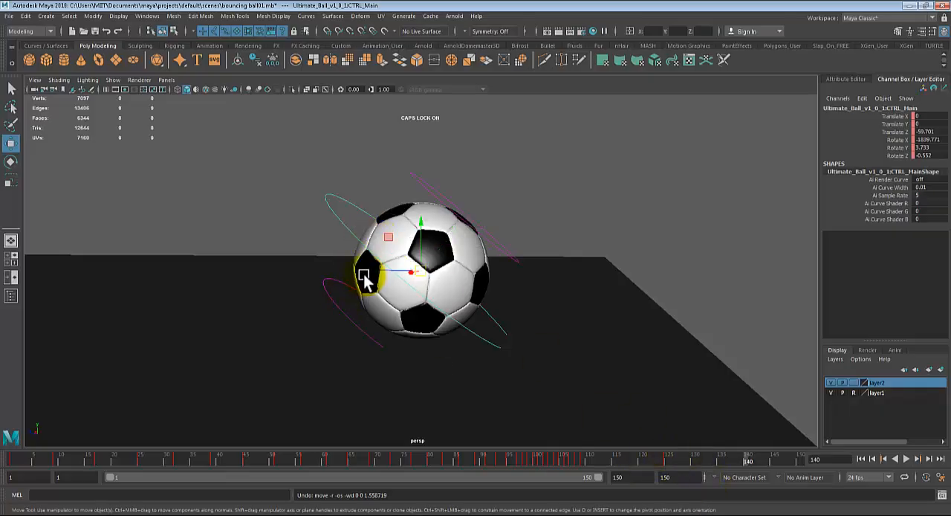
{"action": "left_click_drag", "start_coordinate": [369, 269], "coordinate": [345, 267]}
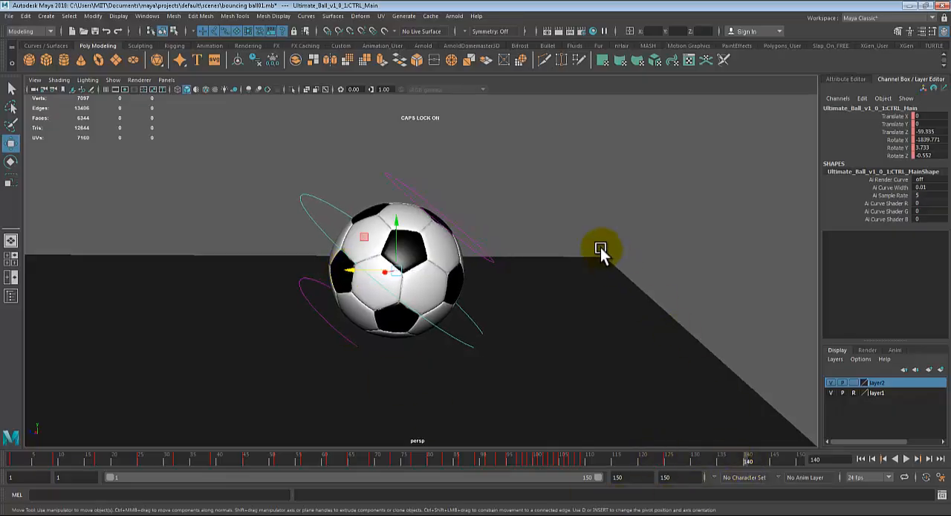
- Rotate the ball about X to about -1778 at frame 140, key it, and compare the pose with frame 125
{"action": "key", "text": "e"}
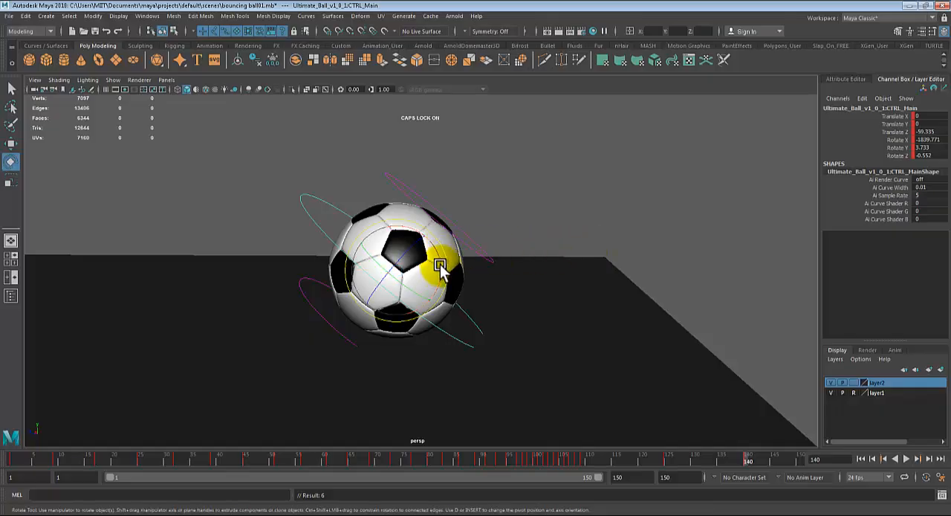
{"action": "left_click_drag", "start_coordinate": [440, 268], "coordinate": [393, 223]}
{"action": "key", "text": "alt+v"}
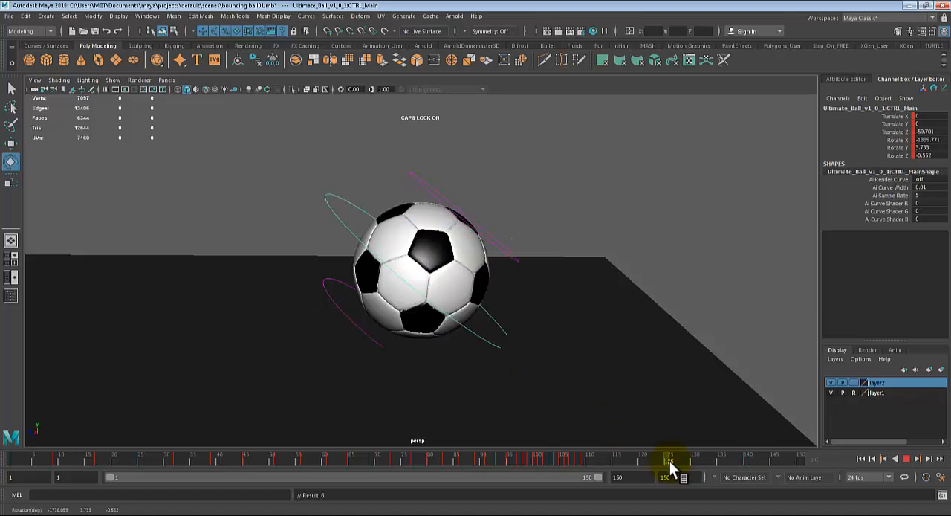
{"action": "key", "text": "alt+v"}
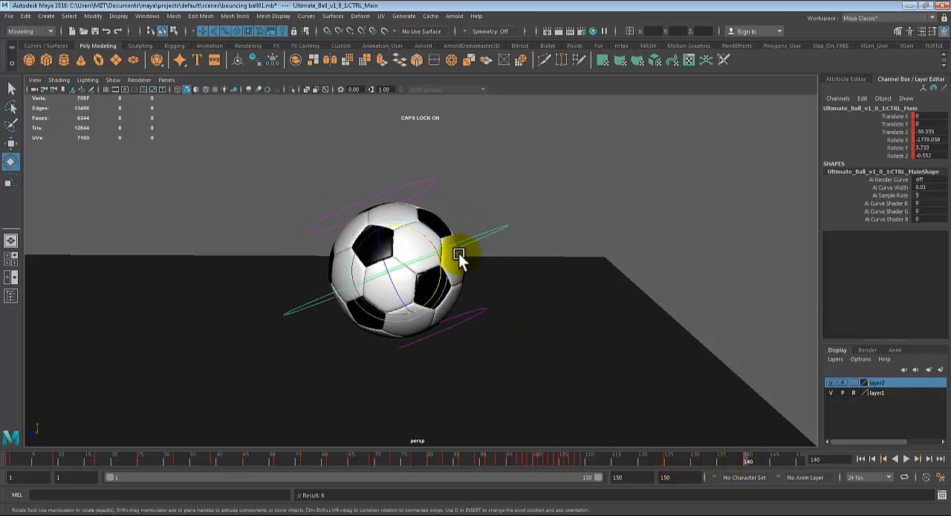
- Rotate the ball about X to about -1812 at frame 140, key the pose, and play back the result
{"action": "left_click_drag", "start_coordinate": [435, 251], "coordinate": [438, 274]}
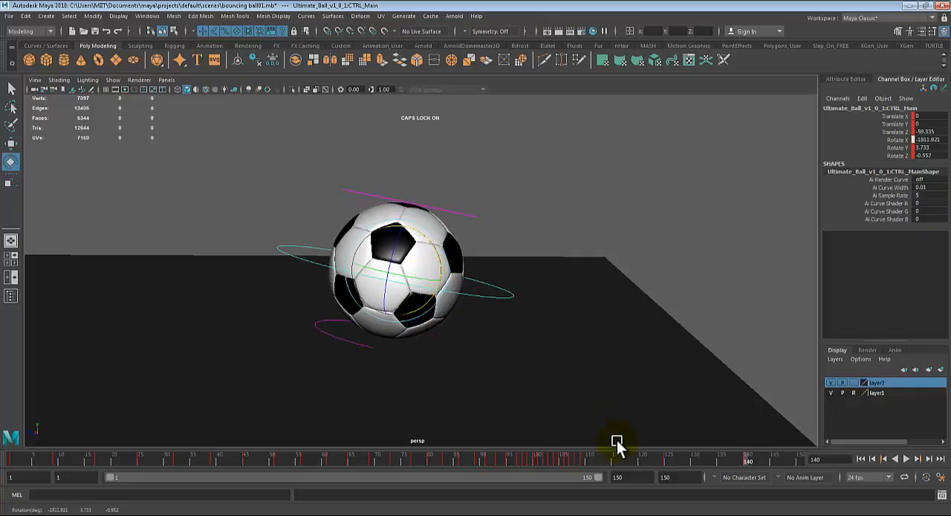
{"action": "key", "text": "alt+v"}
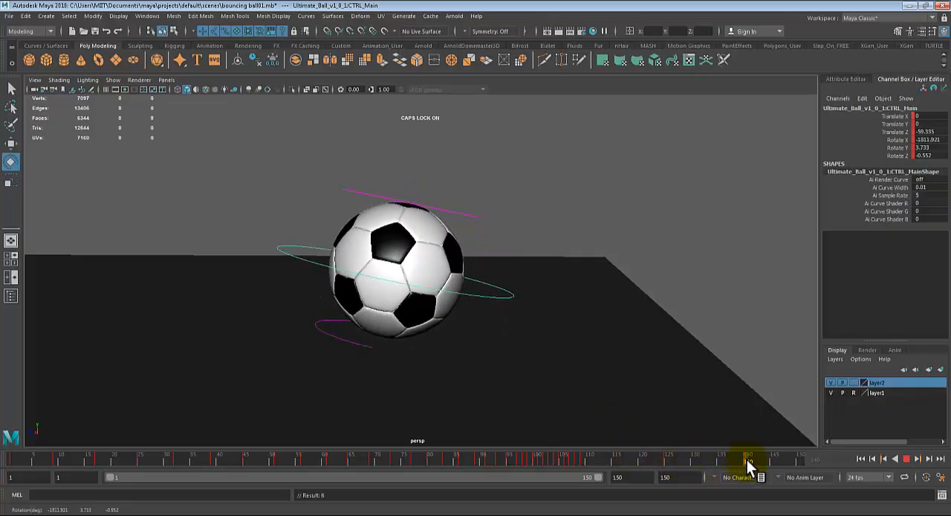
{"action": "left_click", "coordinate": [307, 463]}
- Play back the bounce from a wider view of the ground and check how the ball comes to rest
{"action": "right_click_drag", "start_coordinate": [594, 355], "coordinate": [424, 354], "text": "alt"}
{"action": "middle_click_drag", "start_coordinate": [446, 338], "coordinate": [638, 363], "text": "alt"}
{"action": "right_click_drag", "start_coordinate": [639, 362], "coordinate": [296, 360], "text": "alt"}
{"action": "left_click_drag", "start_coordinate": [297, 360], "coordinate": [356, 365], "text": "alt"}
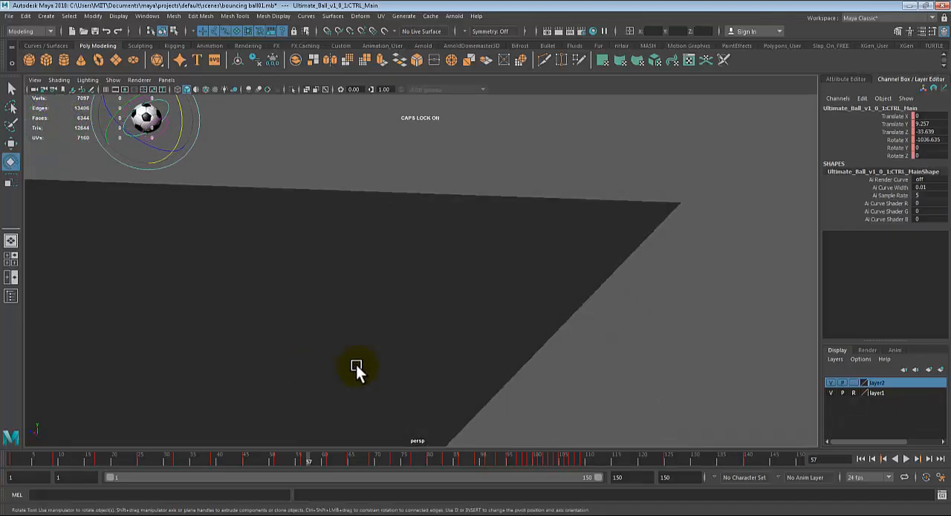
{"action": "left_click", "coordinate": [905, 458]}
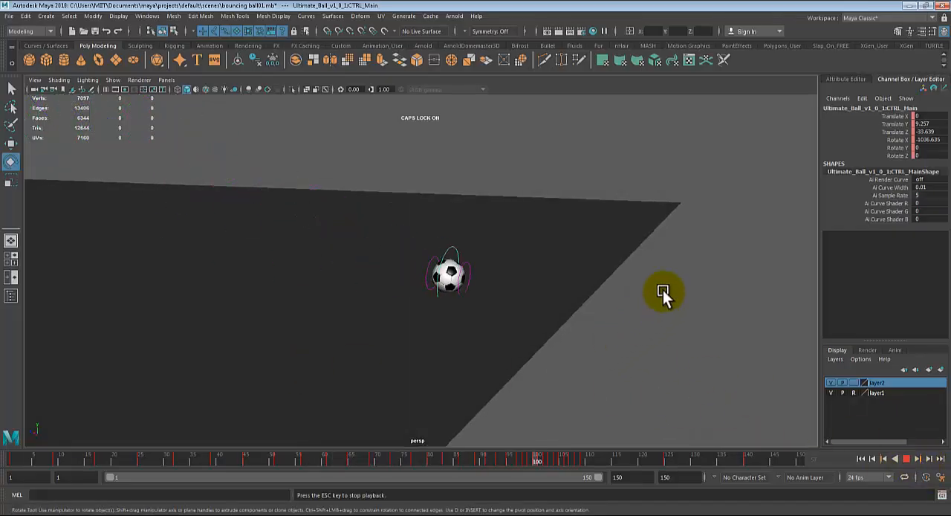
{"action": "scroll", "coordinate": [643, 272], "scroll_direction": "up", "scroll_amount": 1}
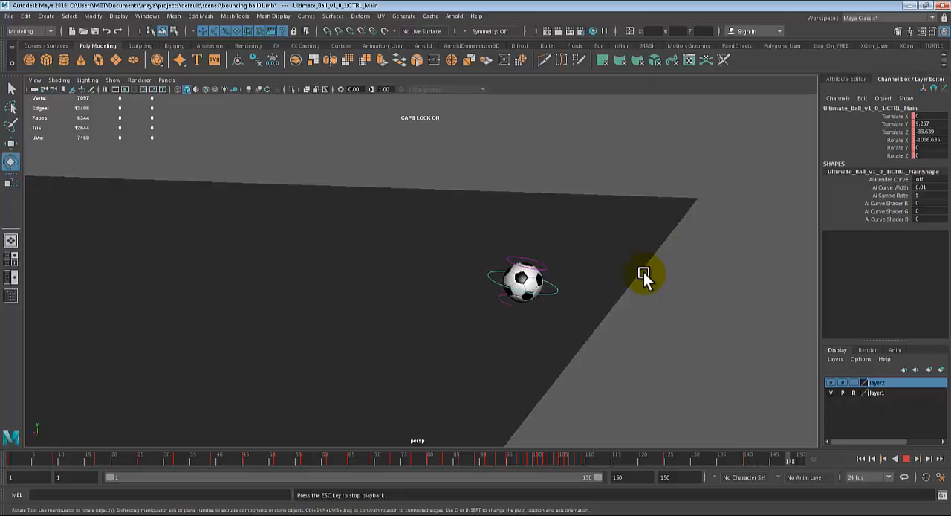
{"action": "left_click", "coordinate": [906, 458]}
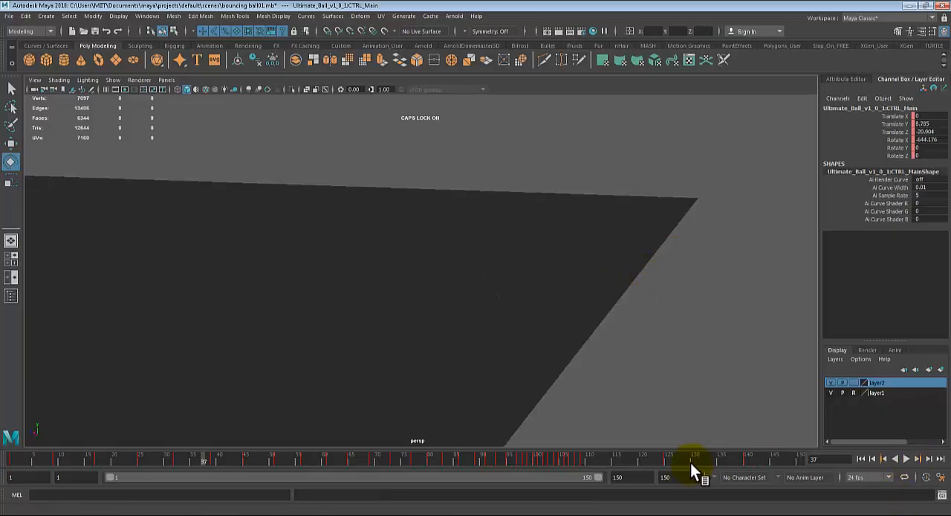
- Move the ball's key at frame 140 to frame 145 and play back the new roll-back timing
{"action": "mouse_move", "coordinate": [690, 463]}
{"action": "left_mouse_down"}
{"action": "mouse_move", "coordinate": [748, 460]}
{"action": "mouse_move", "coordinate": [735, 463]}
{"action": "mouse_move", "coordinate": [779, 471]}
{"action": "mouse_move", "coordinate": [686, 474]}
{"action": "mouse_move", "coordinate": [689, 464]}
{"action": "left_mouse_up"}
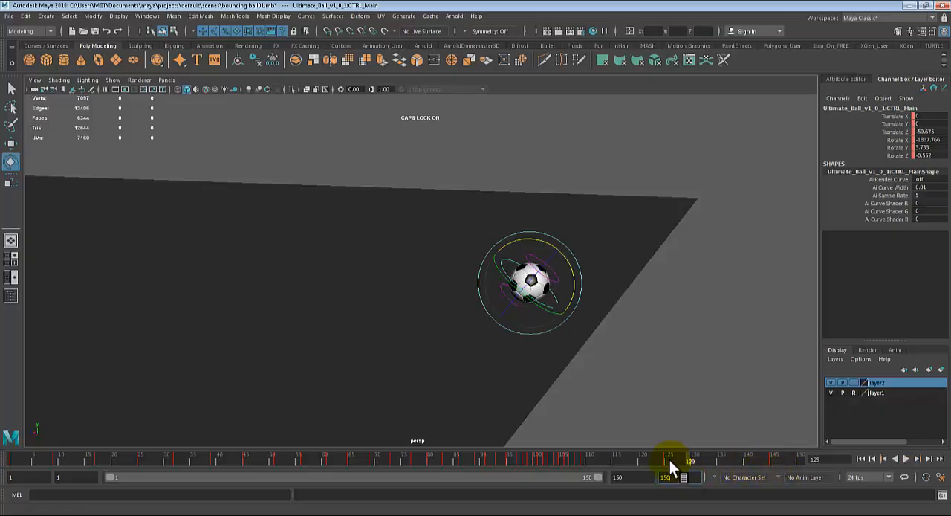
{"action": "left_click", "coordinate": [906, 459]}
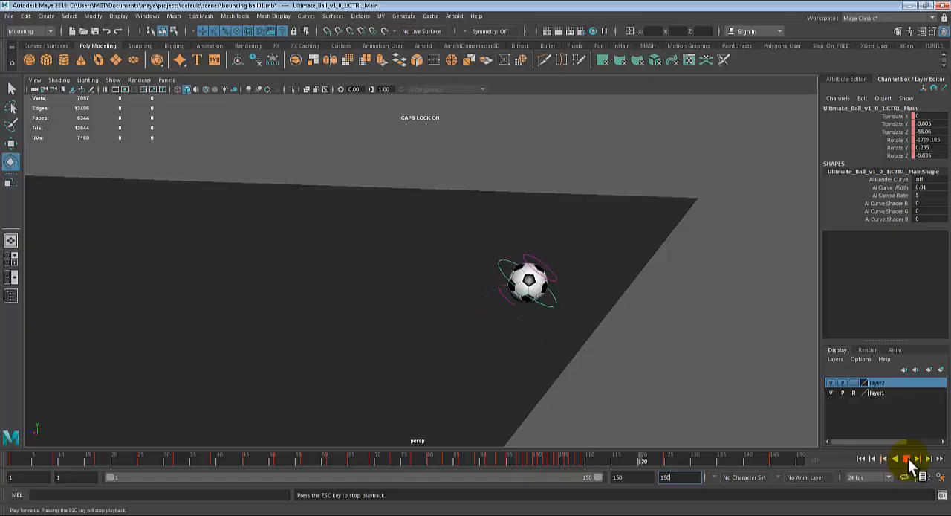
{"action": "left_click", "coordinate": [906, 458]}
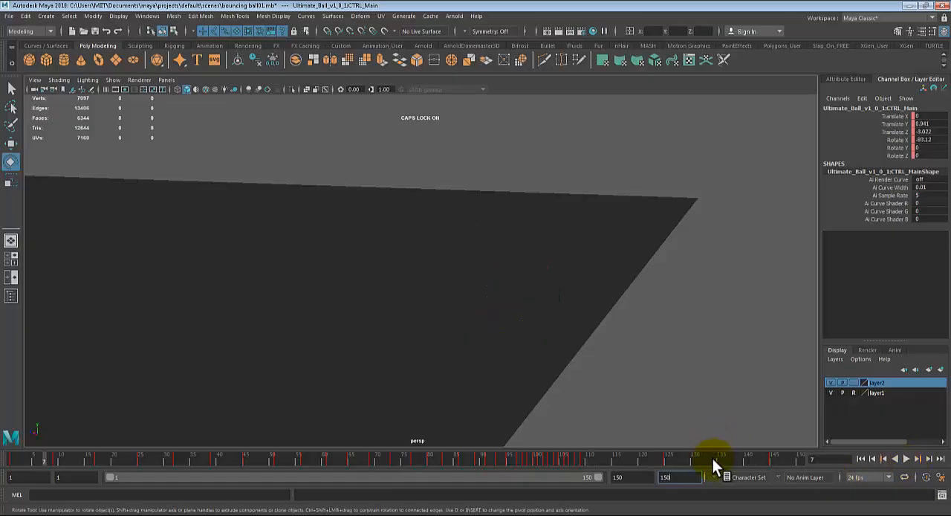
- Rotate the ball about X to about -1818 at frame 145 and key the pose
{"action": "left_click_drag", "start_coordinate": [756, 461], "coordinate": [769, 462]}
{"action": "right_click_drag", "start_coordinate": [590, 310], "coordinate": [630, 316], "text": "alt"}
{"action": "middle_click_drag", "start_coordinate": [629, 316], "coordinate": [502, 327], "text": "alt"}
{"action": "right_click_drag", "start_coordinate": [502, 327], "coordinate": [548, 361], "text": "alt"}
{"action": "left_click_drag", "start_coordinate": [496, 281], "coordinate": [500, 283]}
{"action": "key", "text": "s"}
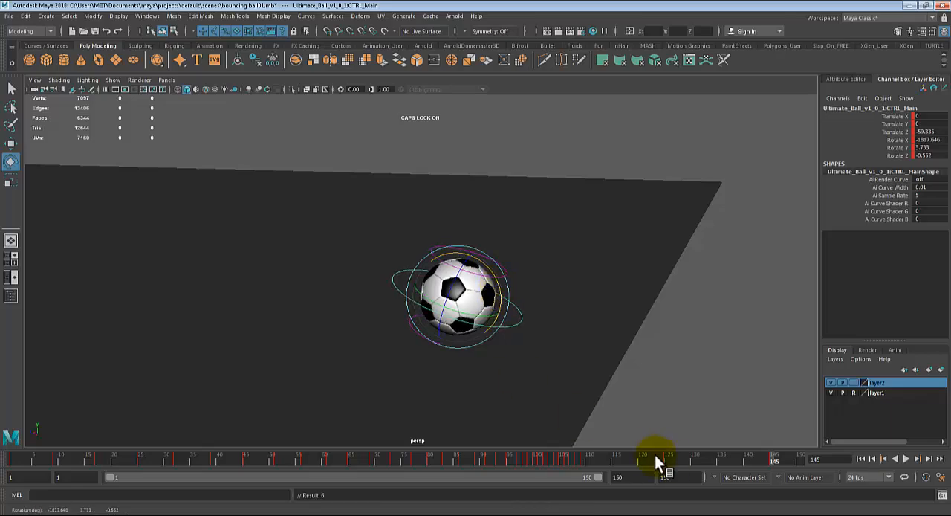
- Play back the whole animation and examine the bounces and final roll-back from several camera angles
{"action": "key", "text": "alt+v"}
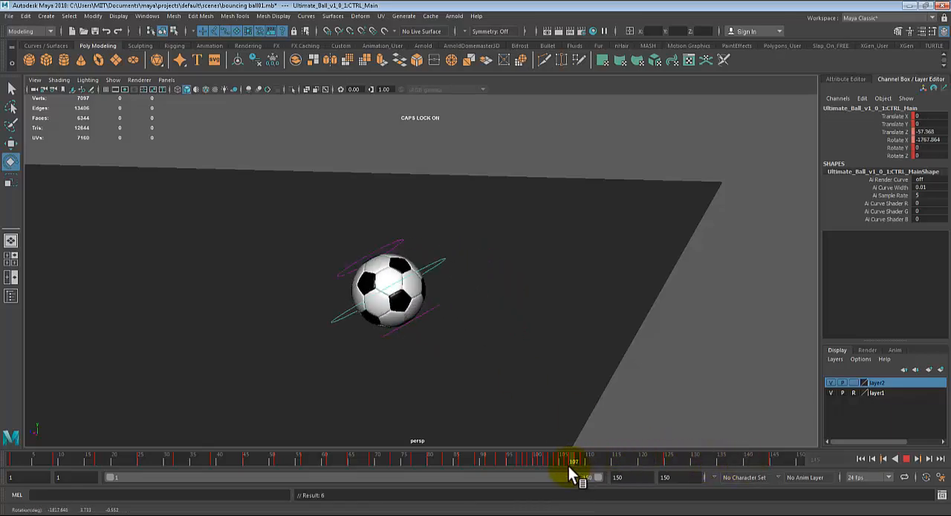
{"action": "key", "text": "alt+v"}
{"action": "left_click", "coordinate": [907, 456]}
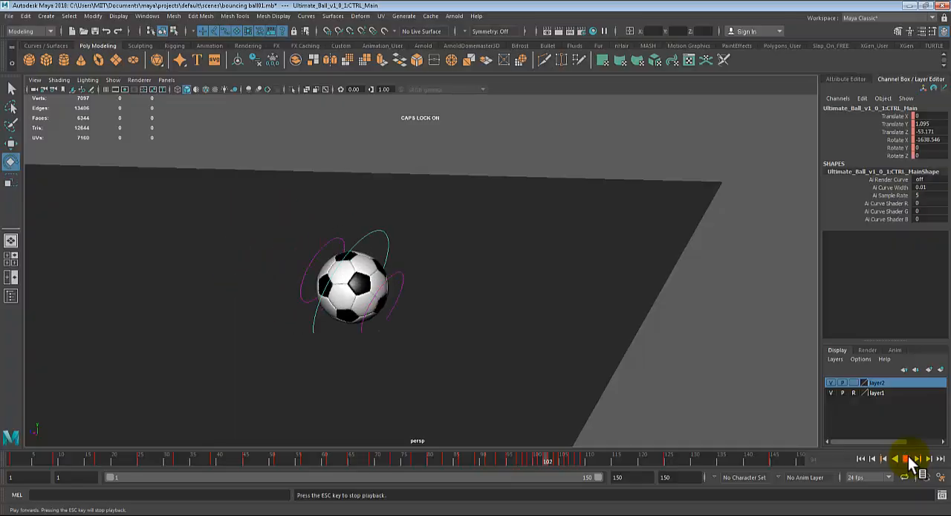
{"action": "right_click_drag", "start_coordinate": [770, 340], "coordinate": [693, 333], "text": "alt"}
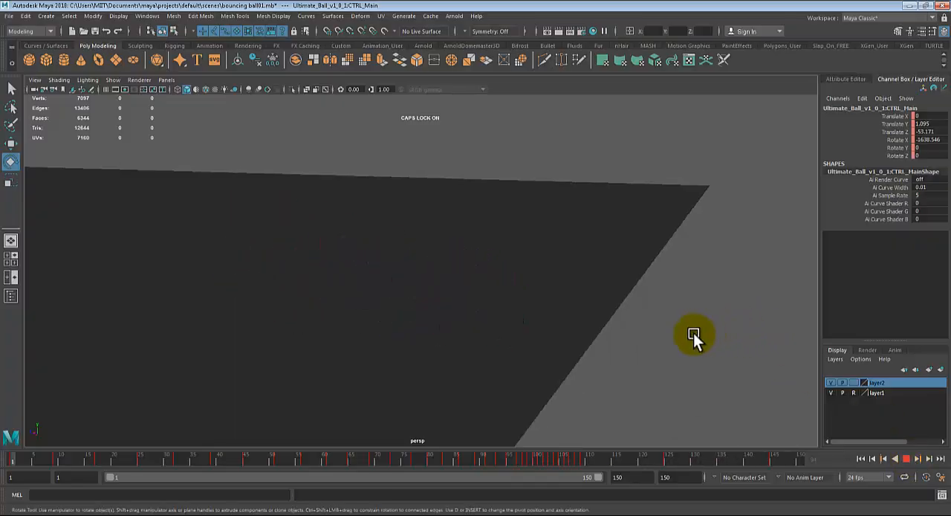
{"action": "middle_click_drag", "start_coordinate": [598, 343], "coordinate": [619, 346], "text": "alt"}
{"action": "left_click_drag", "start_coordinate": [620, 346], "coordinate": [542, 301], "text": "alt"}
{"action": "middle_click_drag", "start_coordinate": [541, 301], "coordinate": [627, 316], "text": "alt"}
{"action": "left_click_drag", "start_coordinate": [627, 317], "coordinate": [623, 297], "text": "alt"}
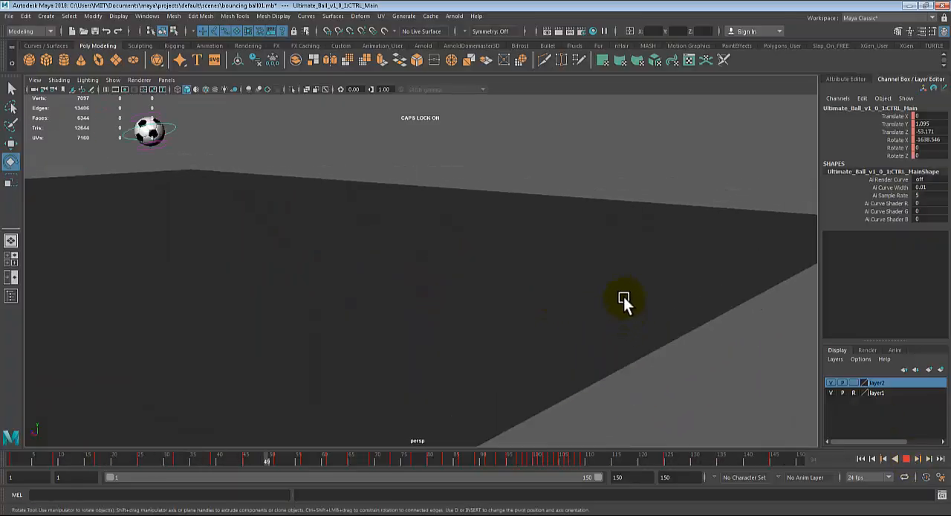
{"action": "middle_click_drag", "start_coordinate": [639, 298], "coordinate": [631, 329], "text": "alt"}
{"action": "left_click_drag", "start_coordinate": [632, 329], "coordinate": [631, 306], "text": "alt"}
{"action": "right_click_drag", "start_coordinate": [631, 307], "coordinate": [645, 311], "text": "alt"}
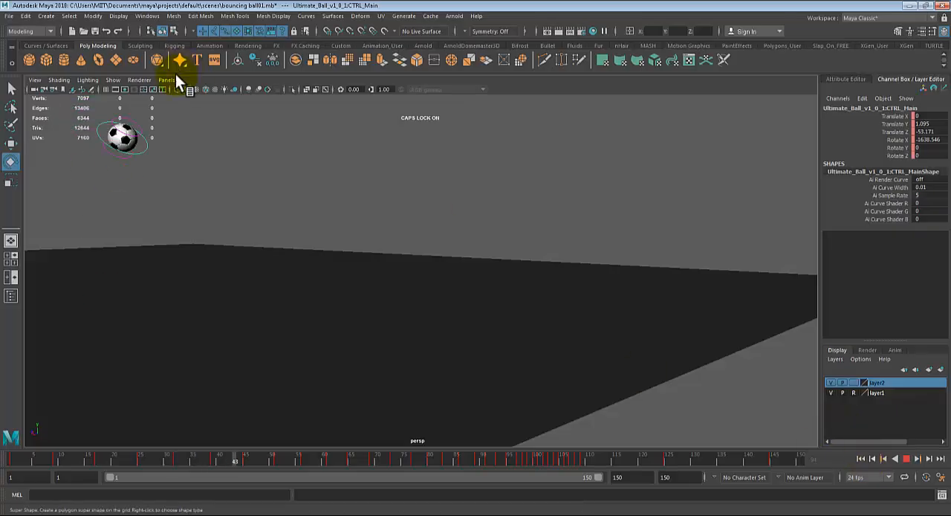
- Hide NURBS curves in the viewport, deselect the ball control, and review the playback without the rig controls
{"action": "left_click", "coordinate": [113, 79]}
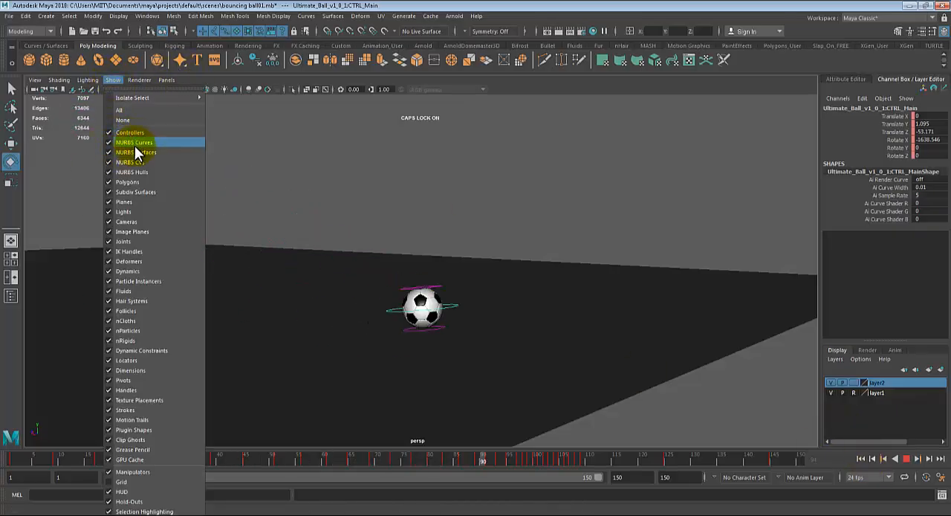
{"action": "left_click", "coordinate": [134, 143]}
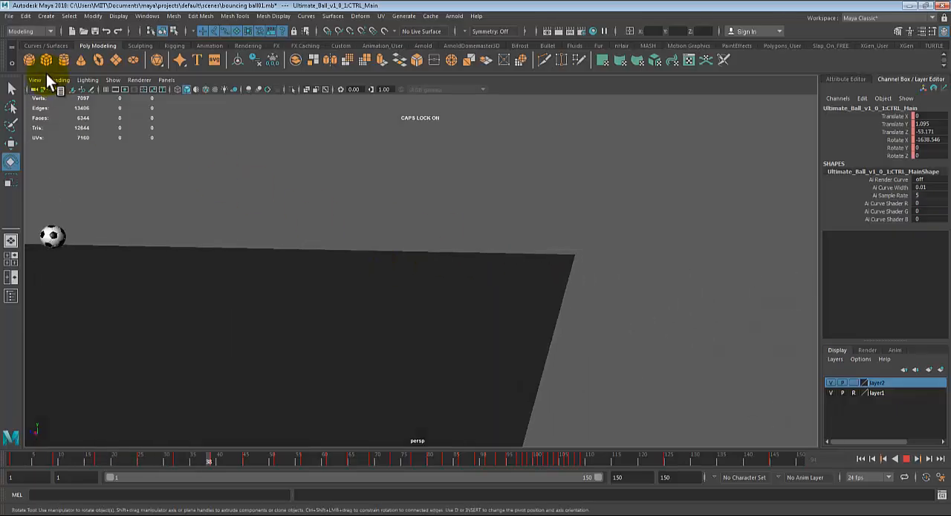
{"action": "left_click", "coordinate": [112, 79]}
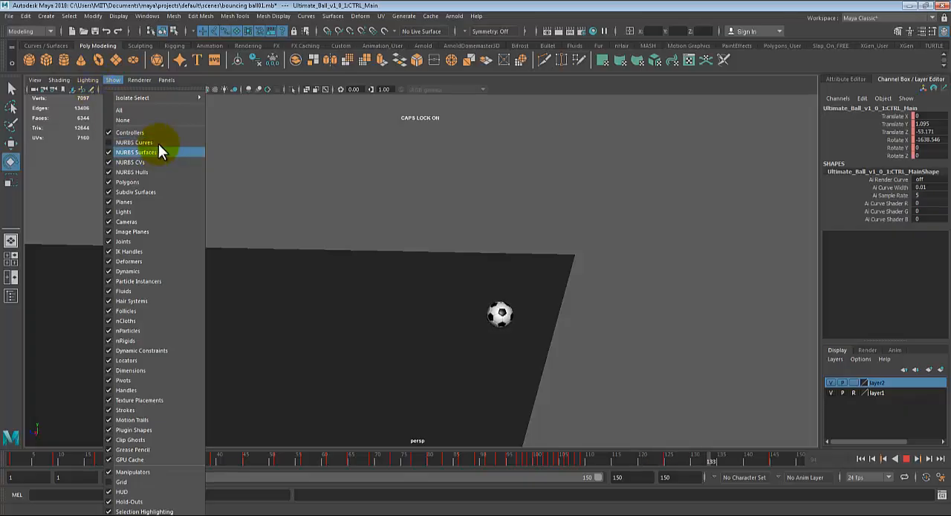
{"action": "left_click", "coordinate": [584, 201]}
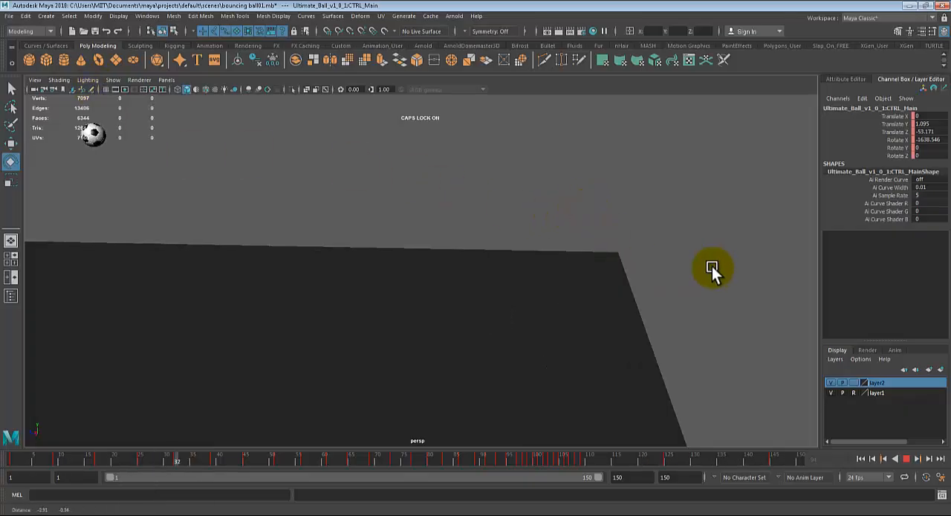
{"action": "left_click_drag", "start_coordinate": [552, 271], "coordinate": [658, 312], "text": "alt"}
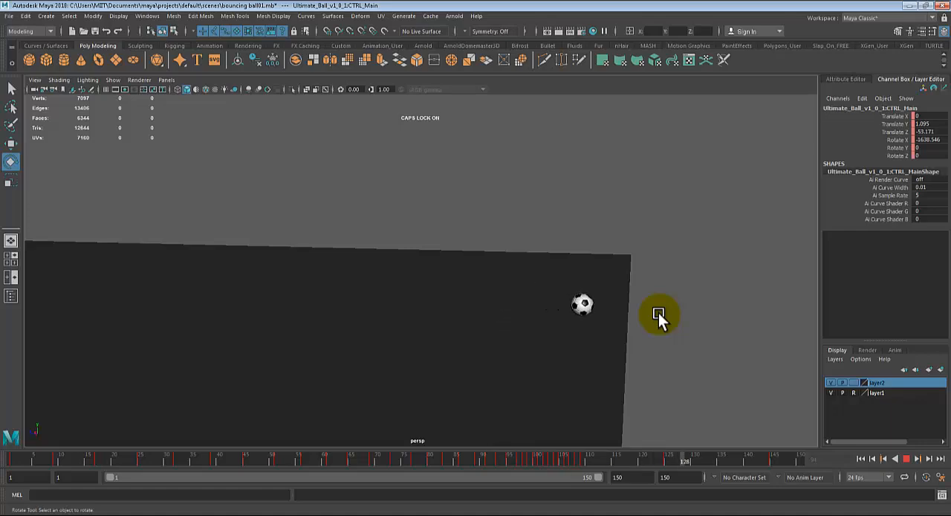
{"action": "left_click", "coordinate": [906, 458]}
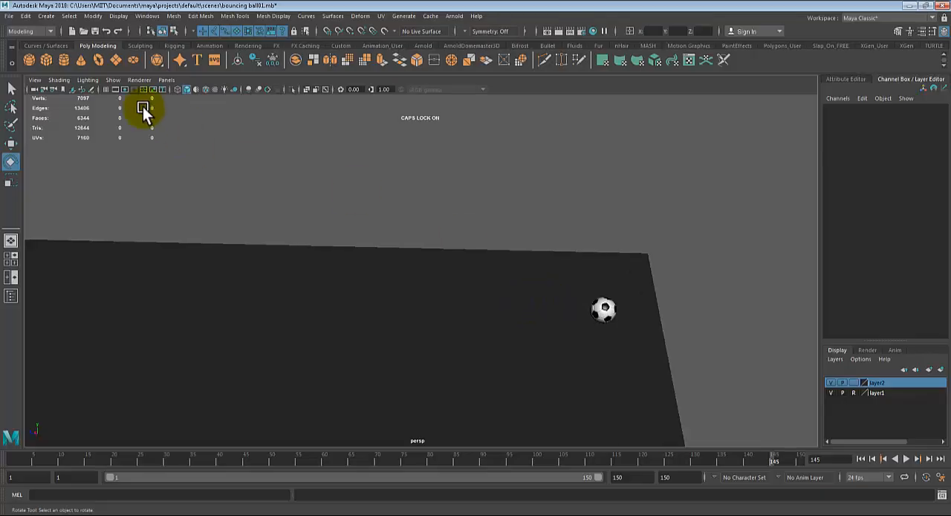
- Show the NURBS curves in the perspective viewport again
{"action": "left_click", "coordinate": [113, 78]}
{"action": "left_click", "coordinate": [118, 141]}
{"action": "scroll", "coordinate": [663, 341], "scroll_direction": "up", "scroll_amount": 3}
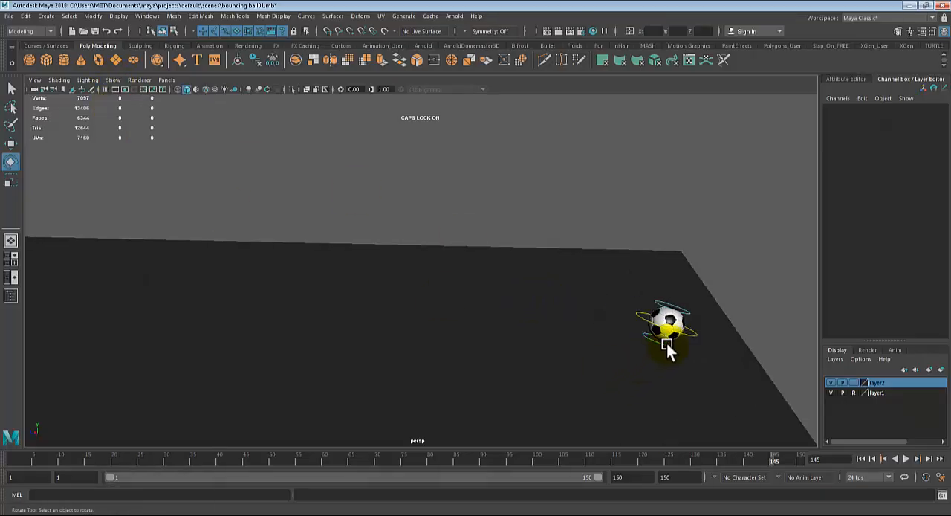
- Select the ball's main control and set the tangents of its key at frame 145 to Flat
{"action": "left_click", "coordinate": [694, 332]}
{"action": "right_click", "coordinate": [774, 459]}
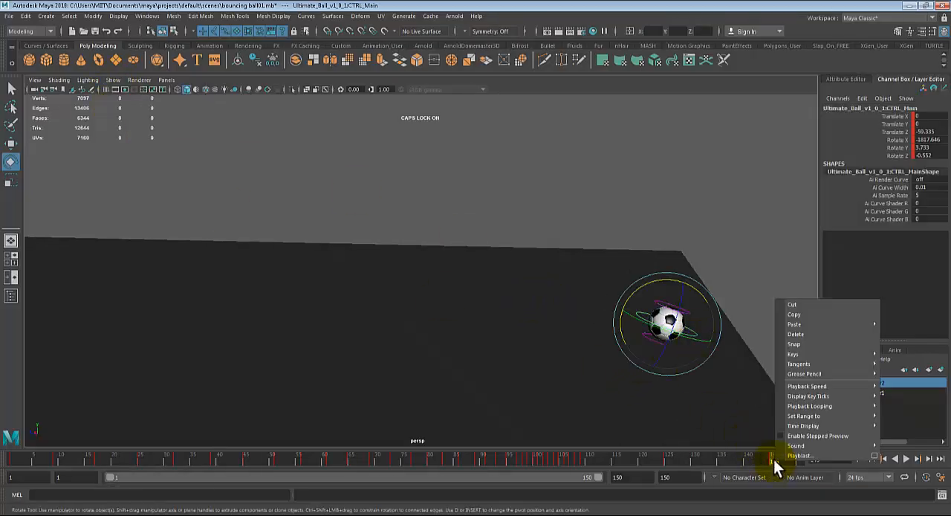
{"action": "mouse_move", "coordinate": [823, 365]}
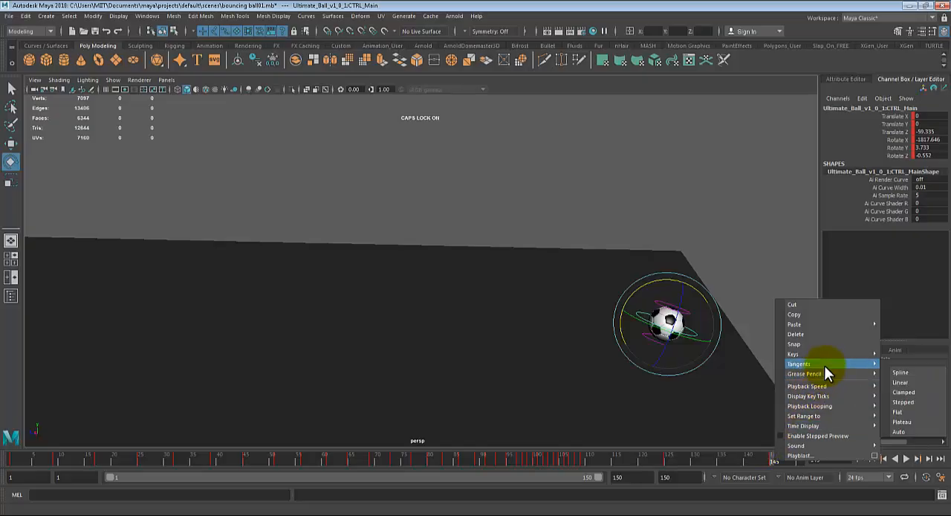
{"action": "left_click", "coordinate": [902, 407]}
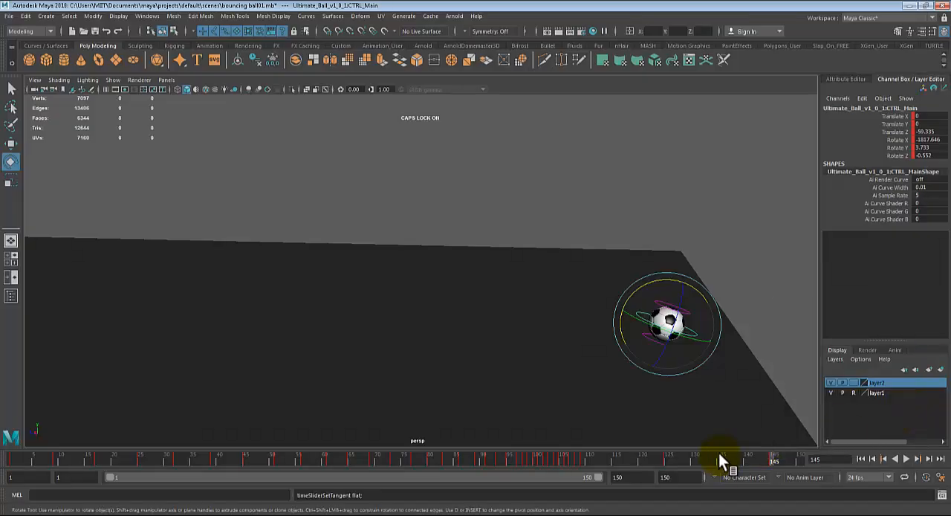
- Play back the animation with the flat final key and examine the motion from different camera angles
{"action": "key", "text": "alt+v"}
{"action": "left_click", "coordinate": [906, 458]}
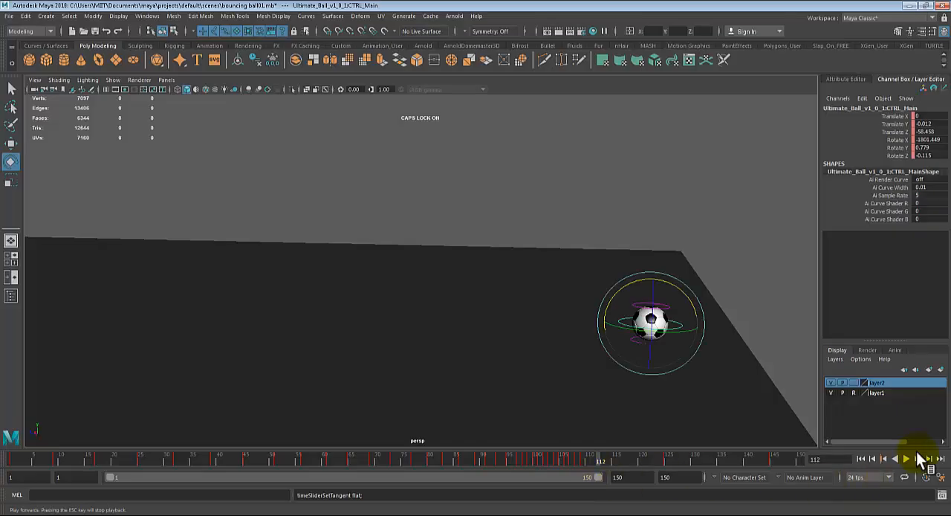
{"action": "left_click", "coordinate": [908, 457]}
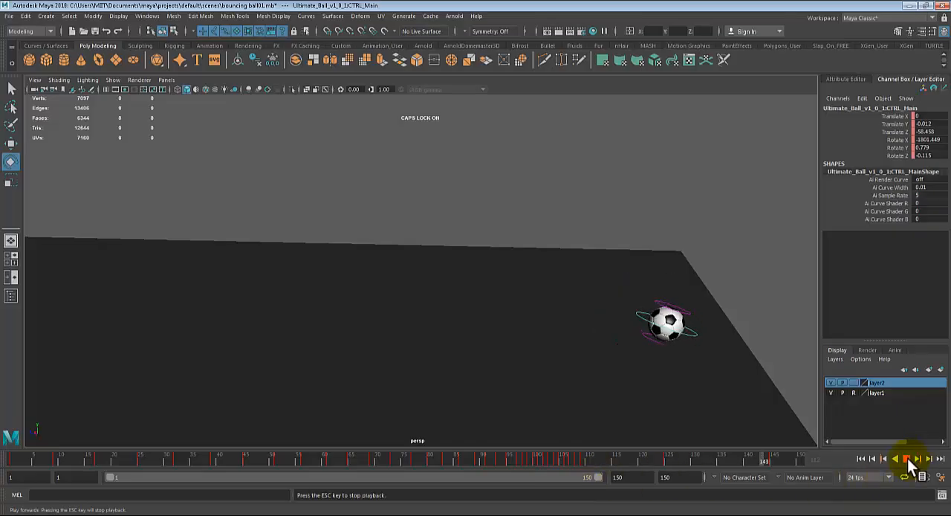
{"action": "middle_click_drag", "start_coordinate": [581, 347], "coordinate": [574, 340], "text": "alt"}
{"action": "left_click_drag", "start_coordinate": [574, 340], "coordinate": [643, 331], "text": "alt"}
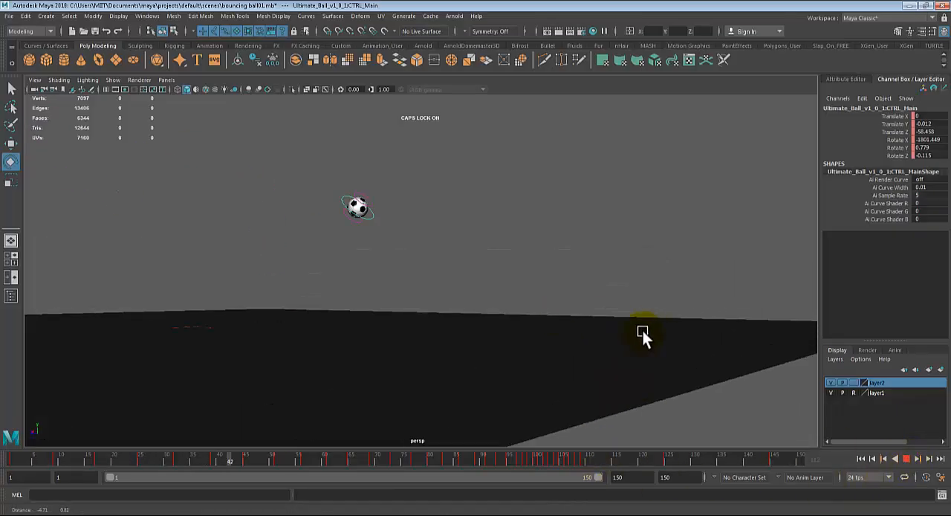